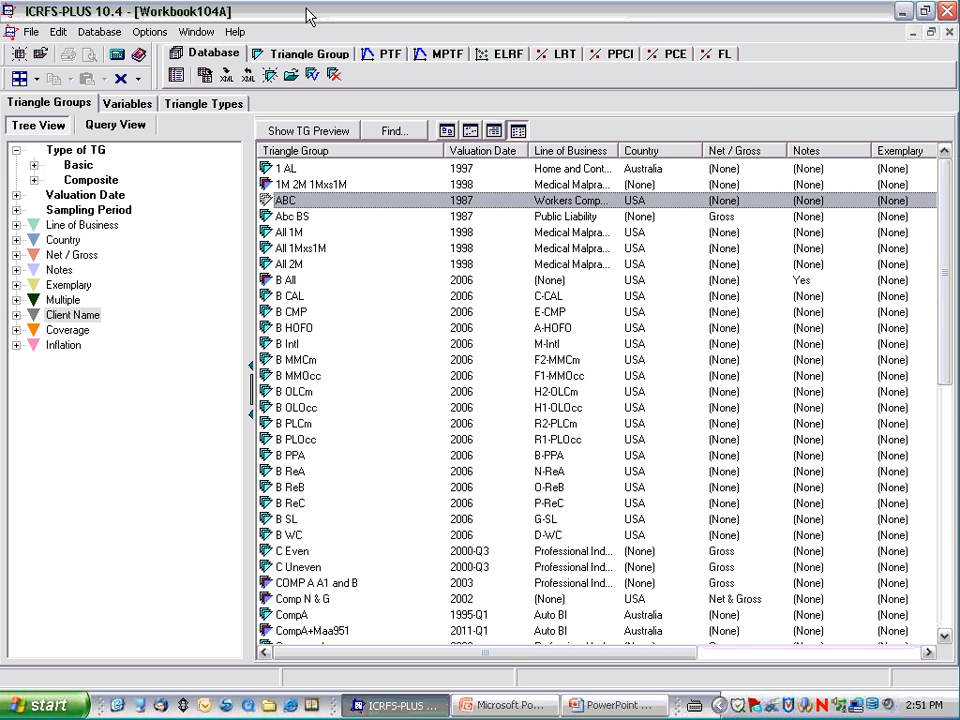
Step: Open the ABC triangle group, view its datasets and open a PTF model for dataset PL(I)
double_click(284, 202)
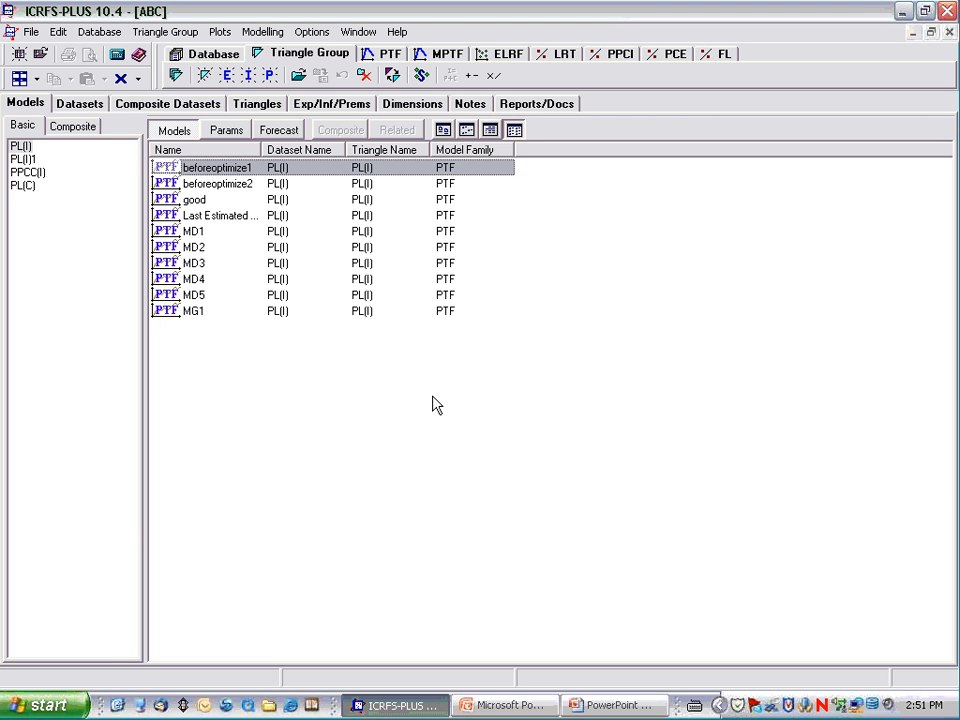
click(79, 104)
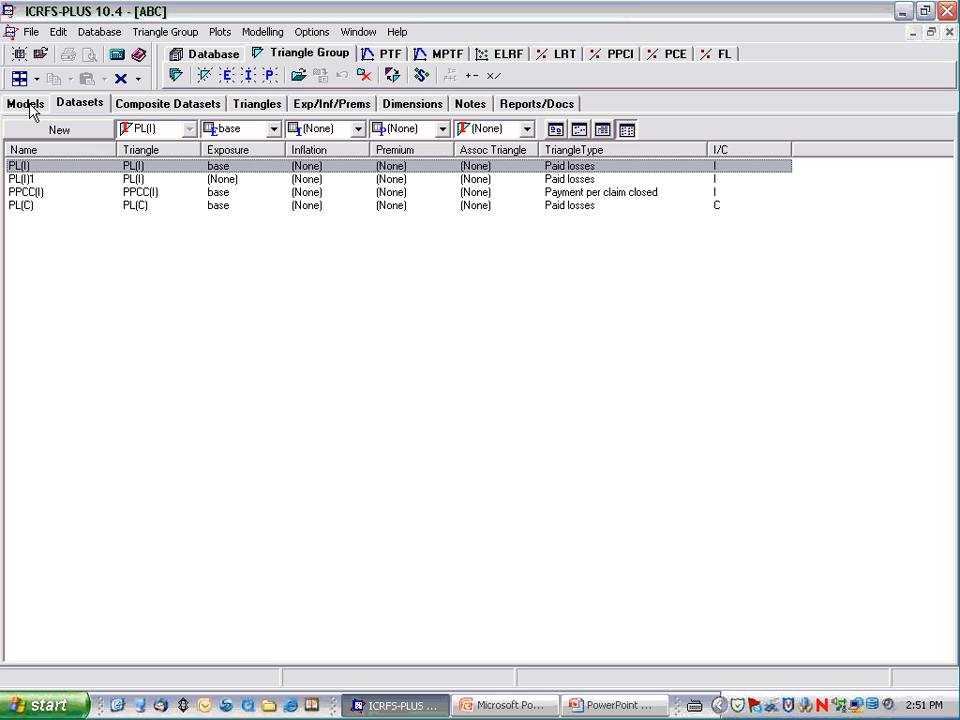
click(388, 56)
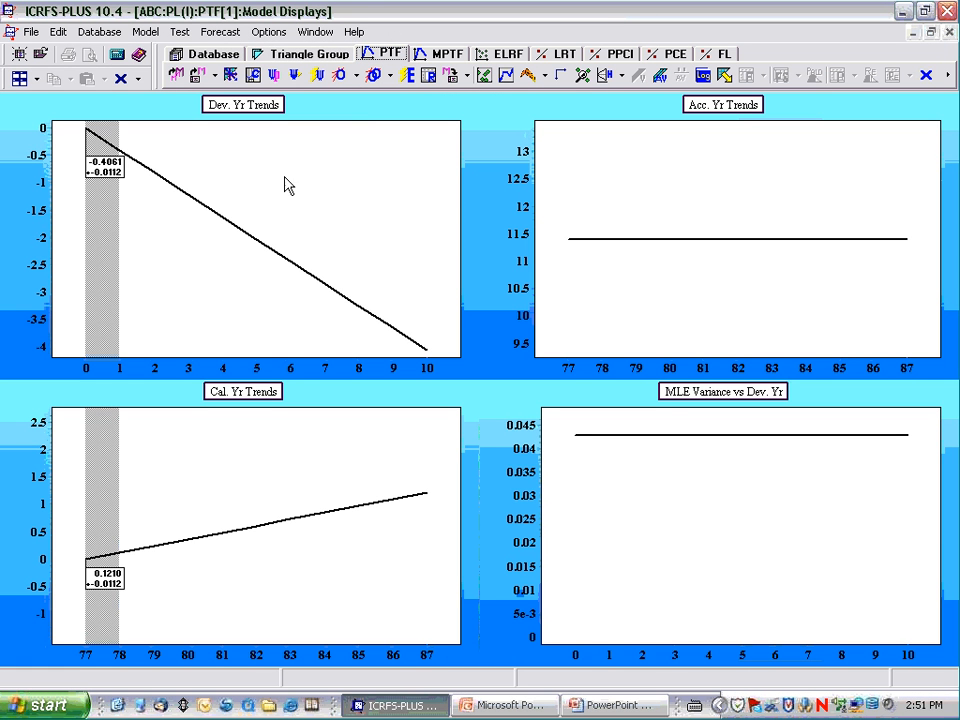
Step: Run the PTF modelling wizard on PL(I) with the MultipleModelsConstraints104.icrwiz option and close its completion notice
click(273, 77)
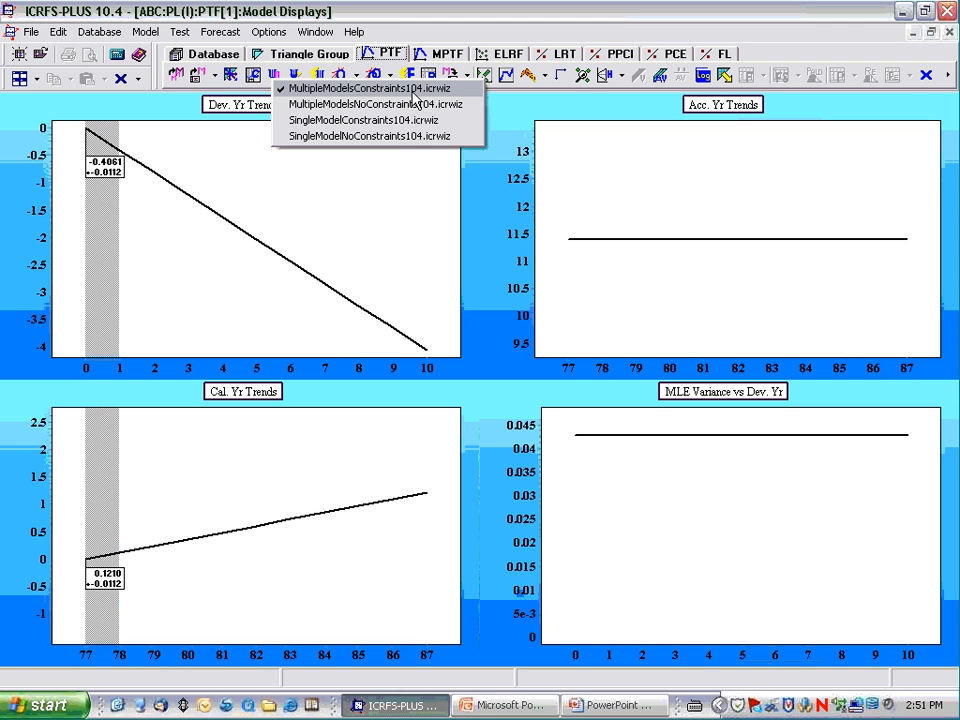
click(375, 246)
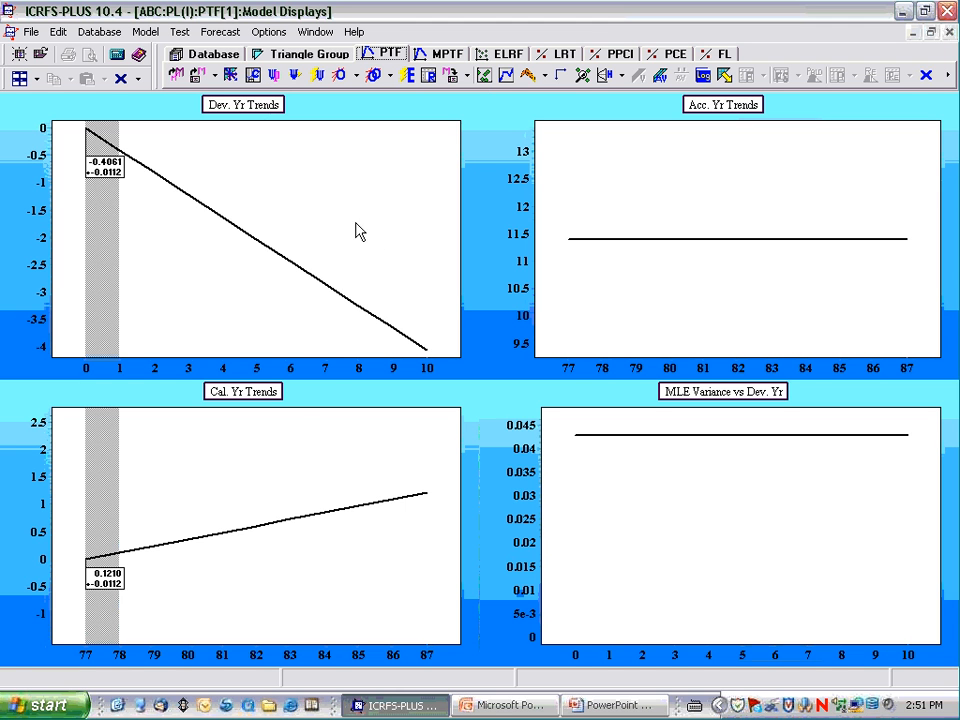
click(319, 79)
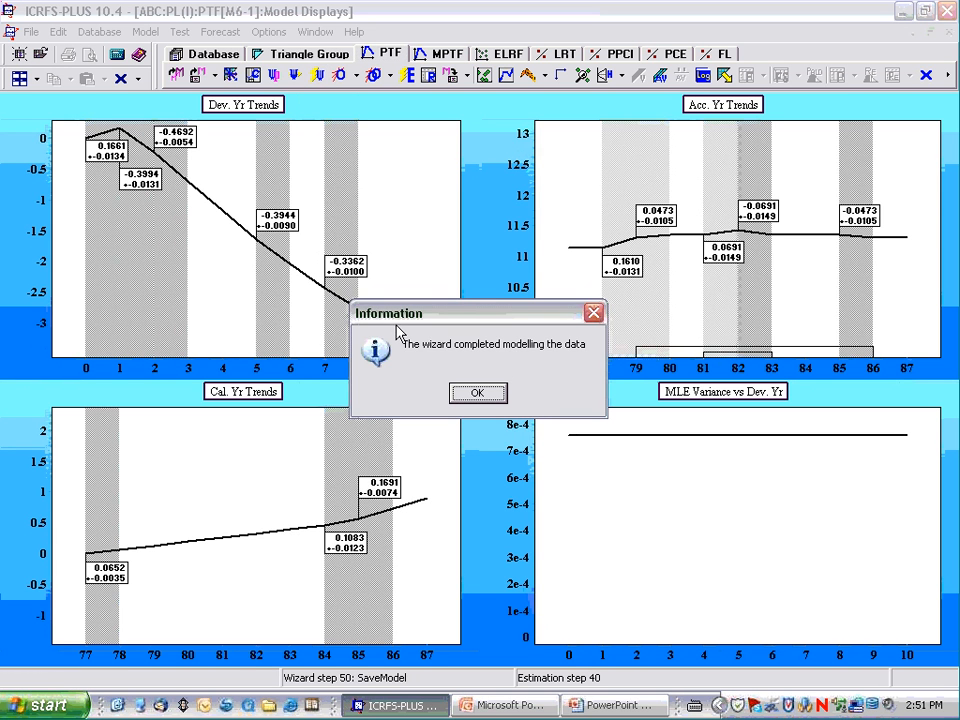
click(474, 393)
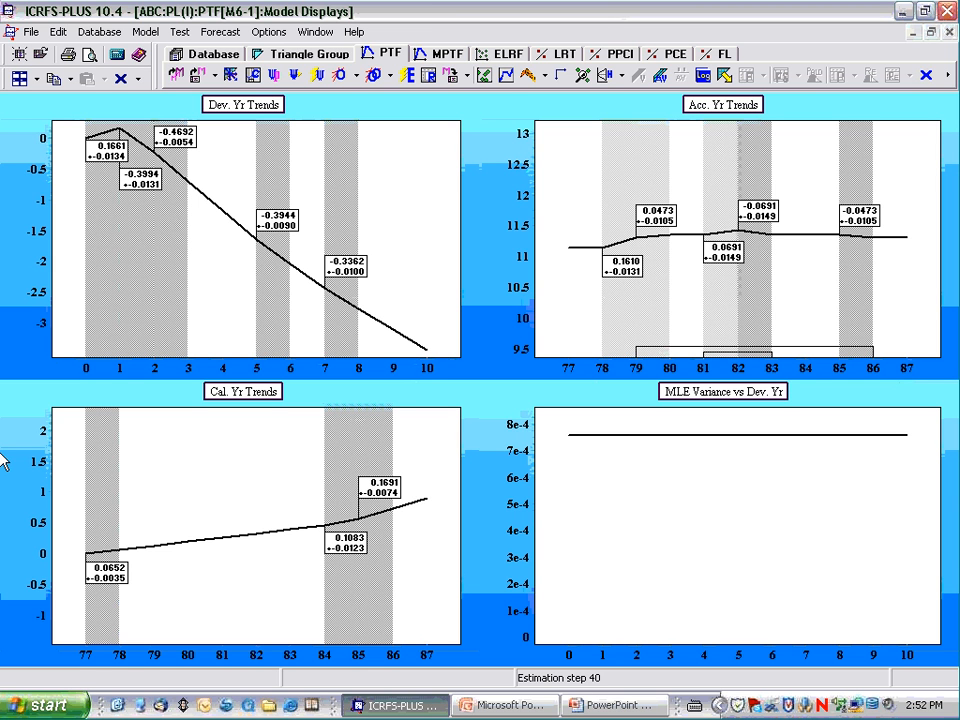
Step: Load the saved PTF model "good" from dataset PL(I) in a new window
click(216, 77)
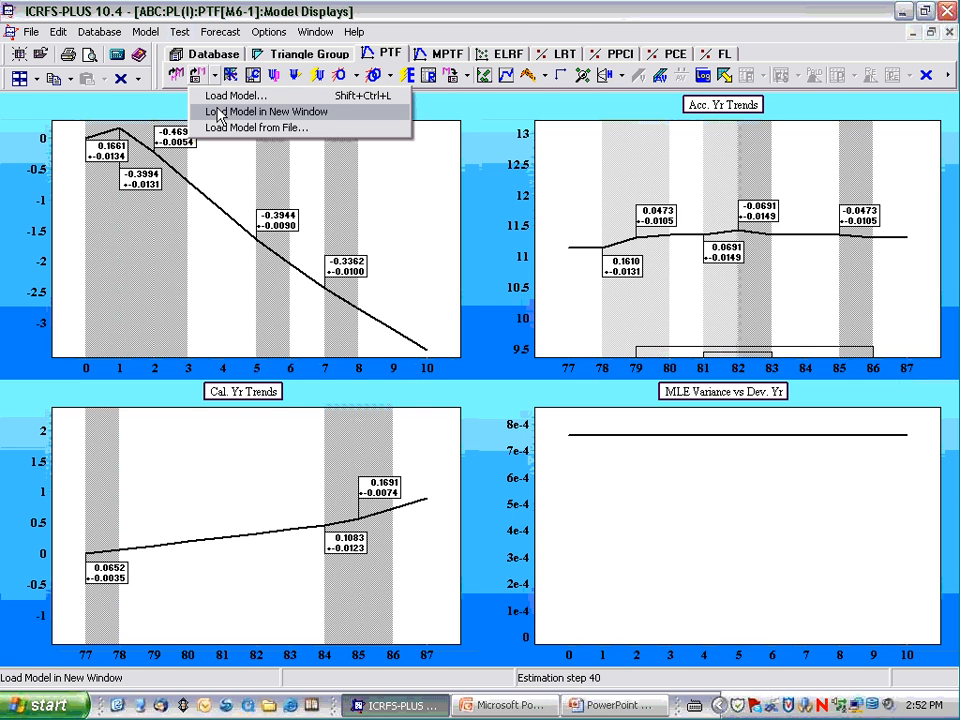
click(218, 112)
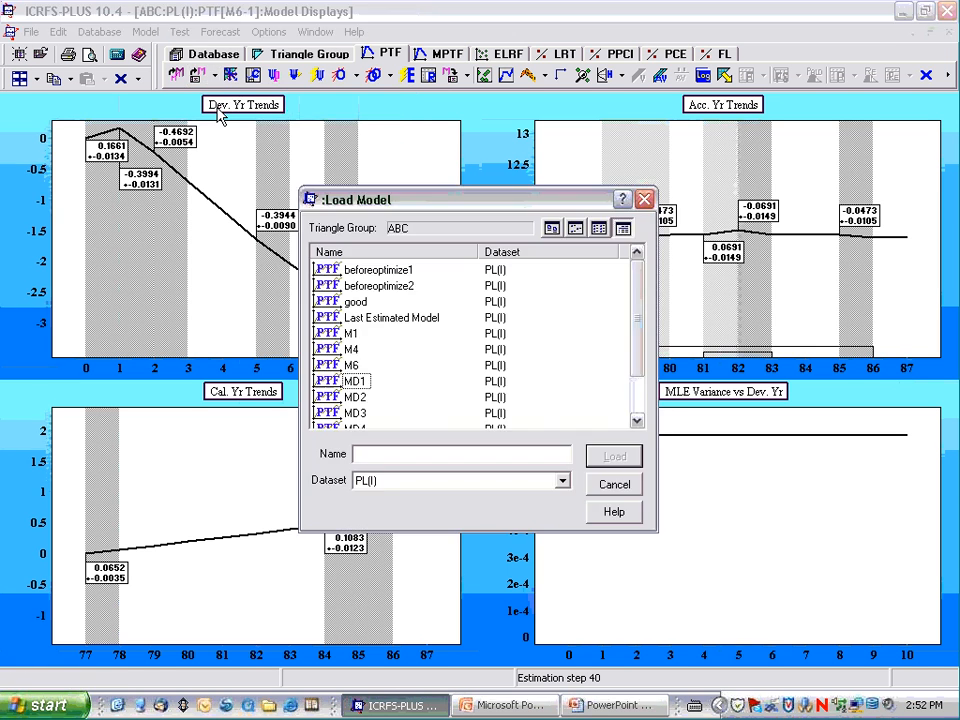
double_click(327, 302)
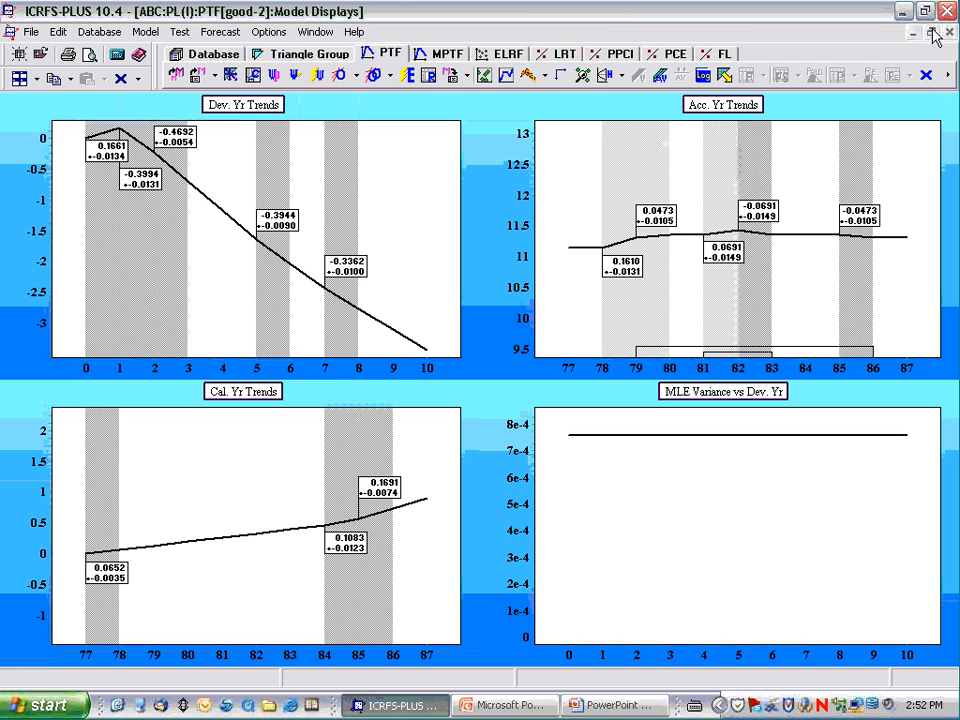
Step: Tile the Model Displays of good and M6 side by side with other window types minimized, and enlarge Cal. Yr Trends in both
click(931, 33)
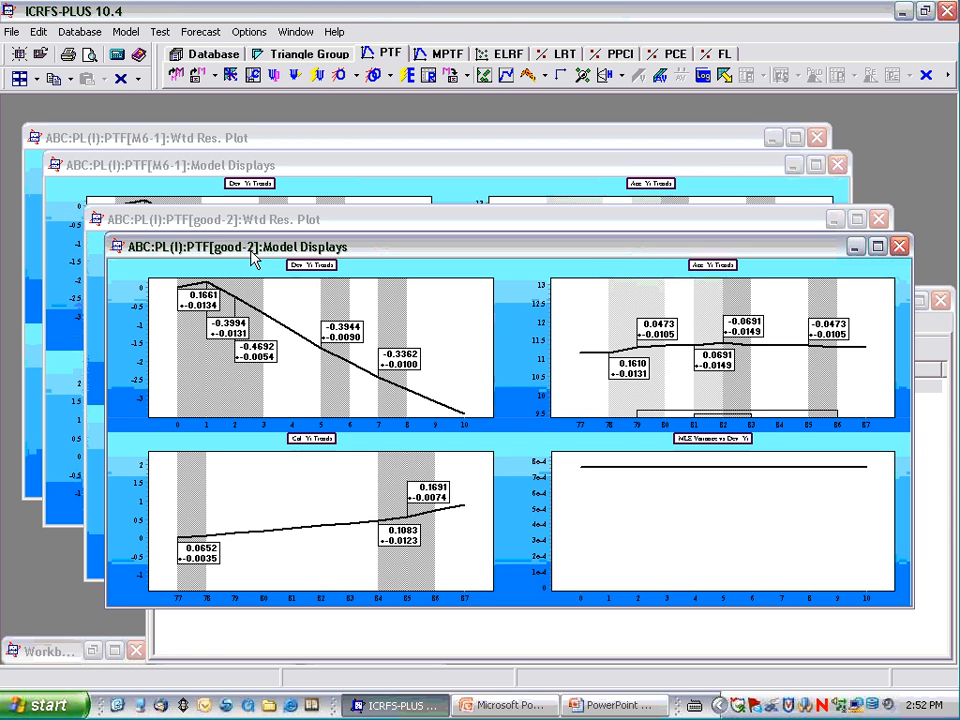
click(37, 79)
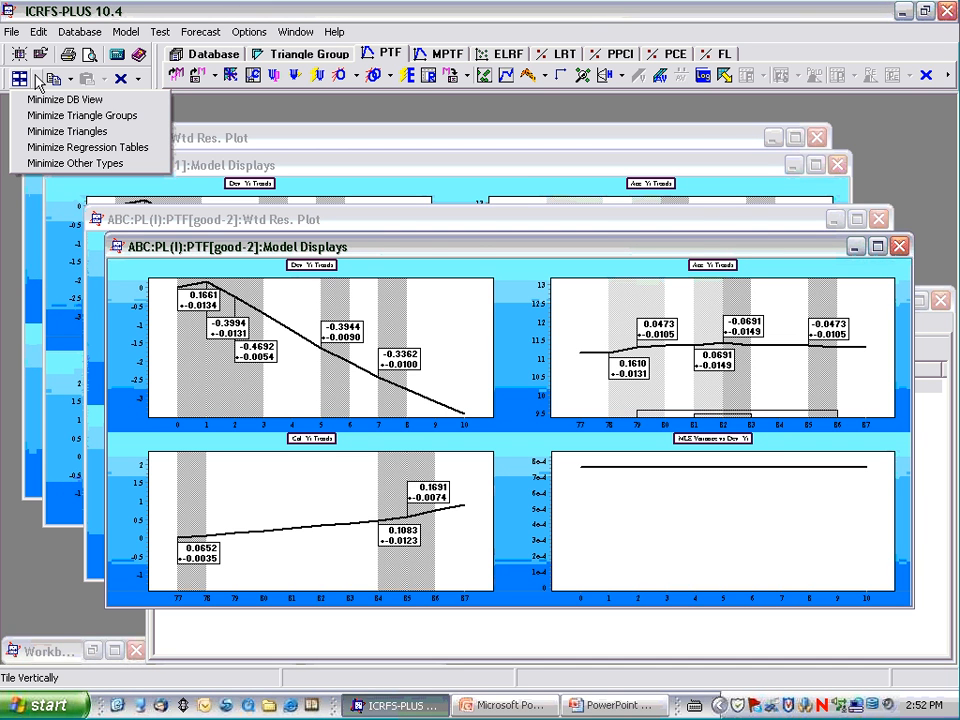
click(52, 165)
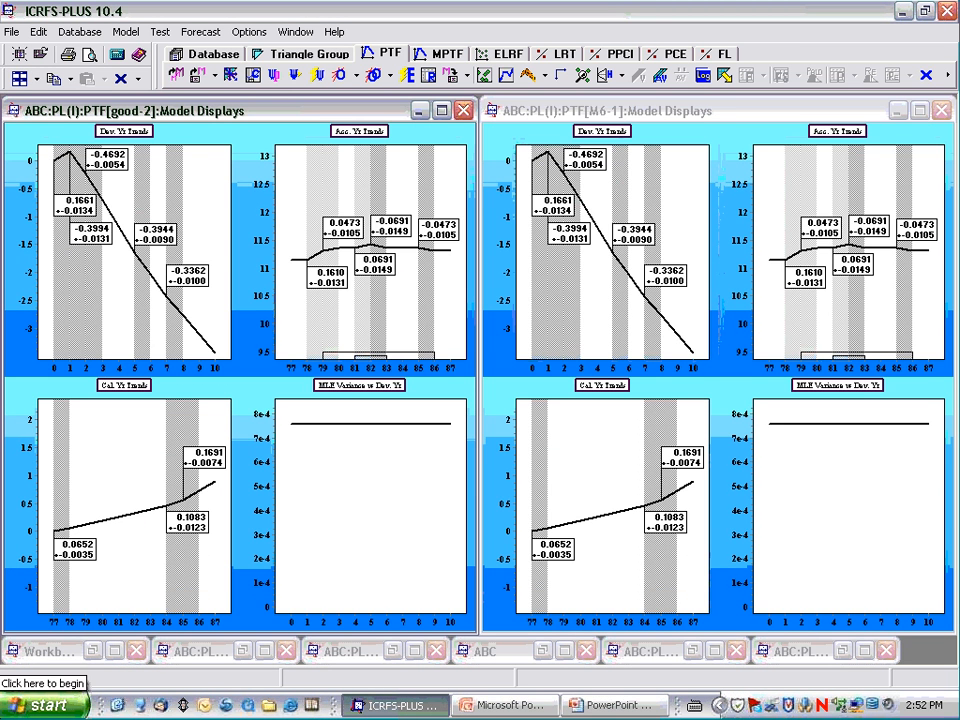
double_click(135, 388)
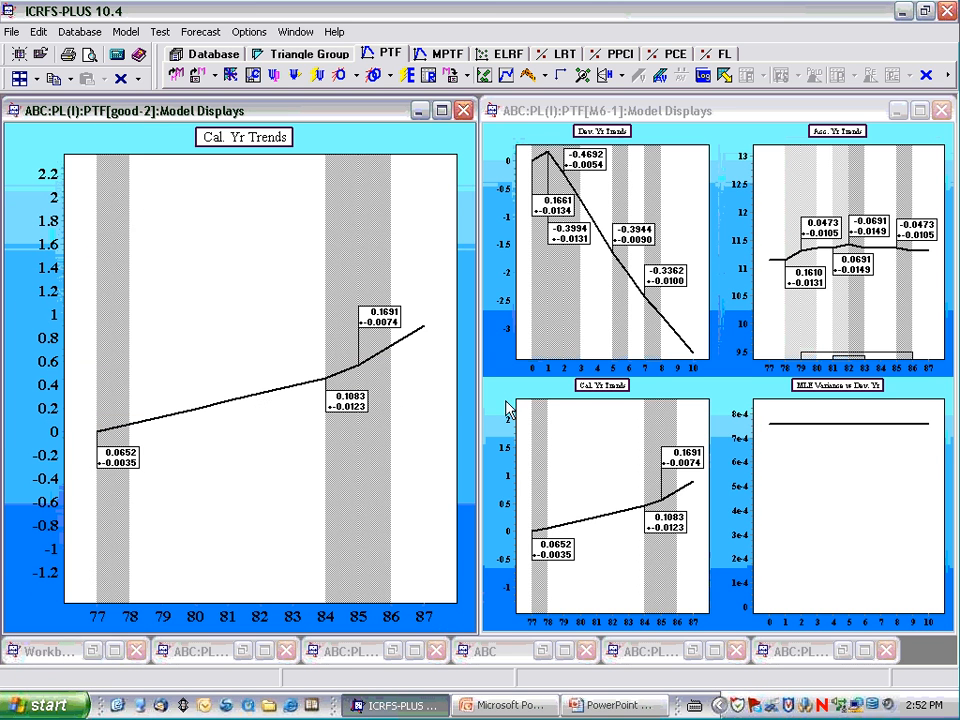
double_click(598, 392)
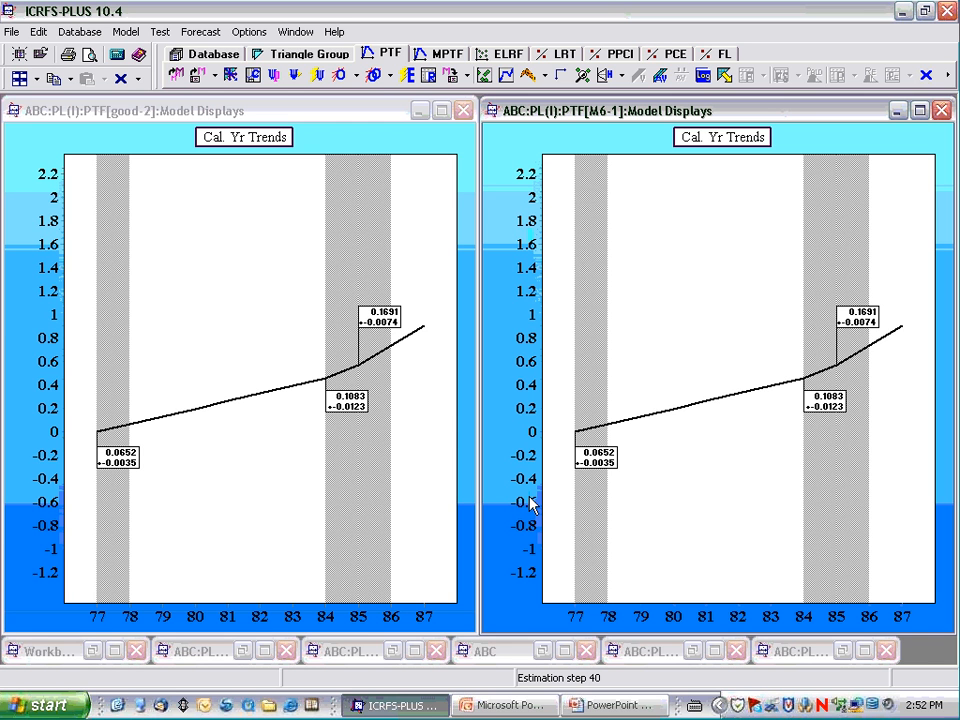
Step: Close the module of the good model and move the M6 Model Displays window toward the middle of the workspace
click(287, 115)
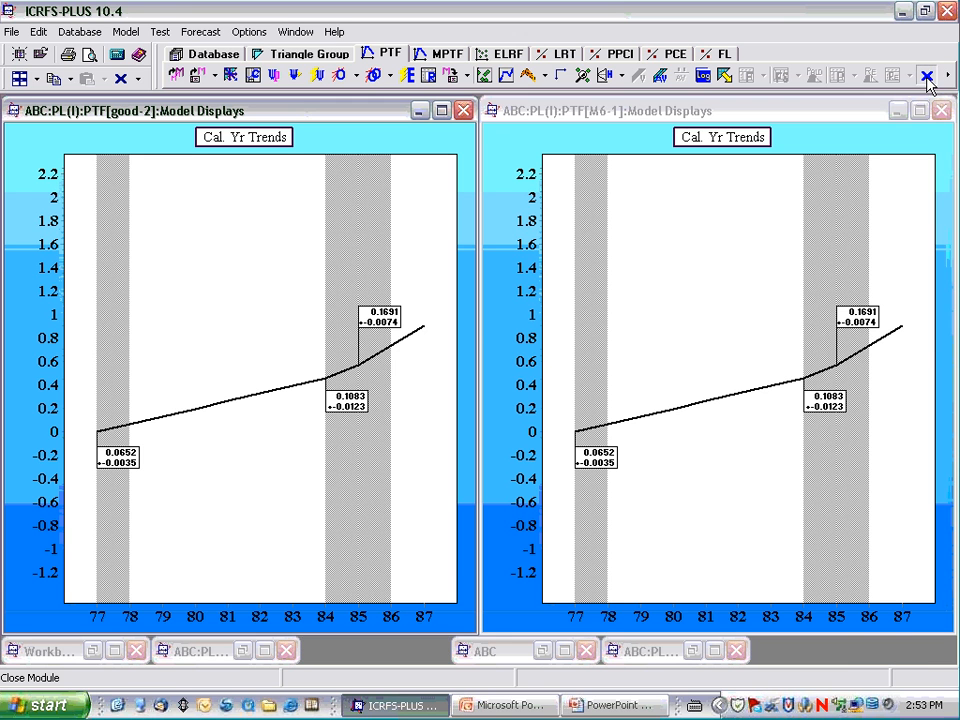
click(926, 80)
drag(752, 118, 611, 123)
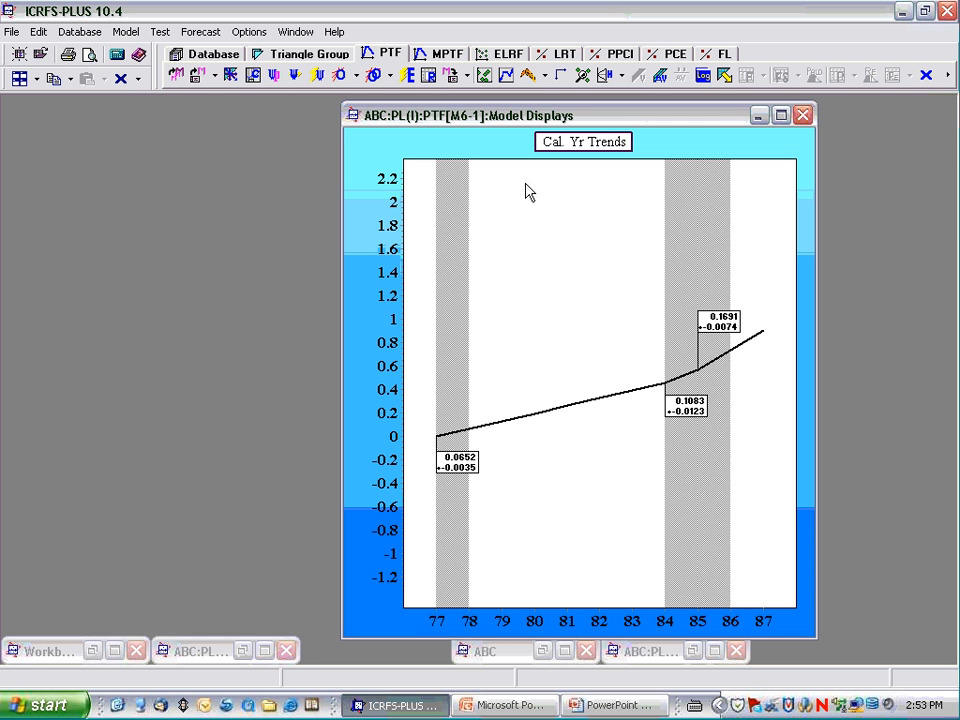
Step: Check the list of saved PTF models for triangle group ABC without loading any
click(197, 79)
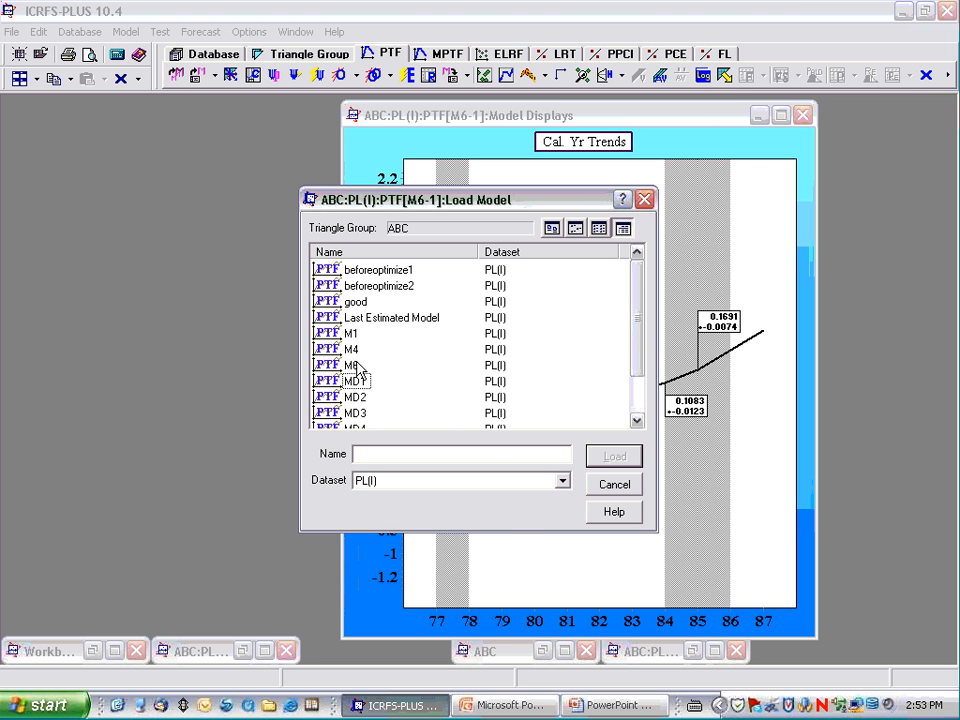
click(614, 486)
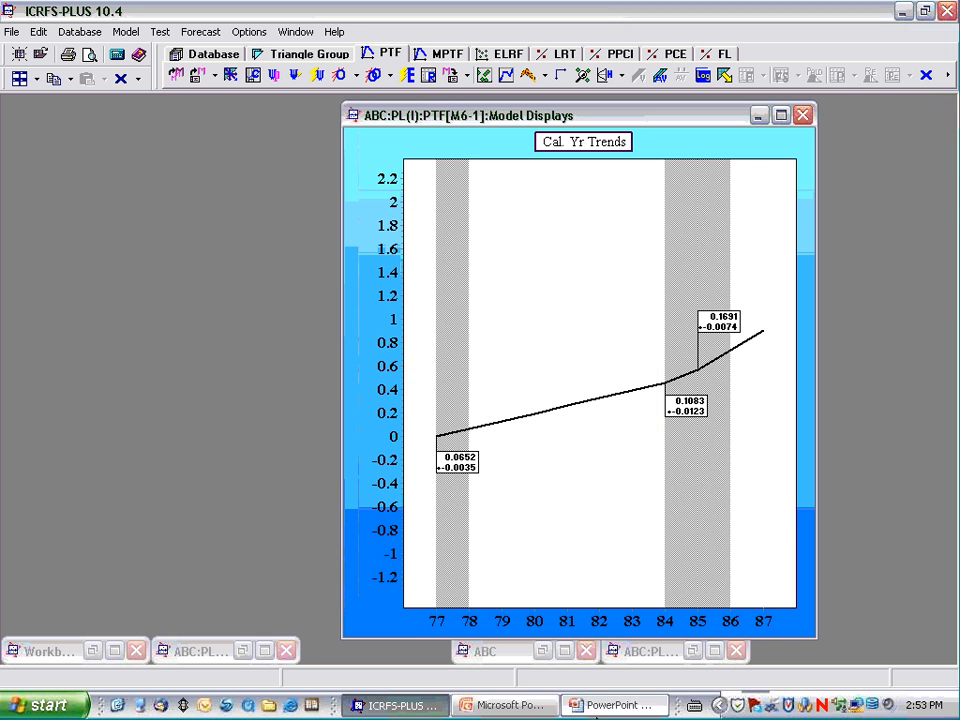
Step: Switch to the running PowerPoint slide show and set the pointer to a highlighter with red ink
click(595, 706)
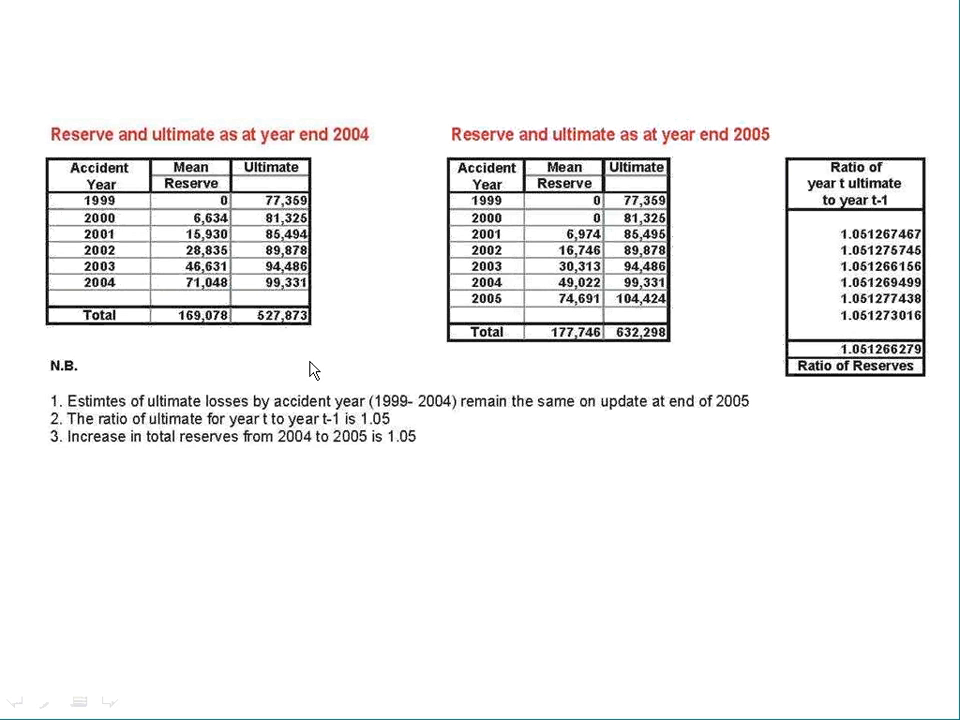
right_click(470, 445)
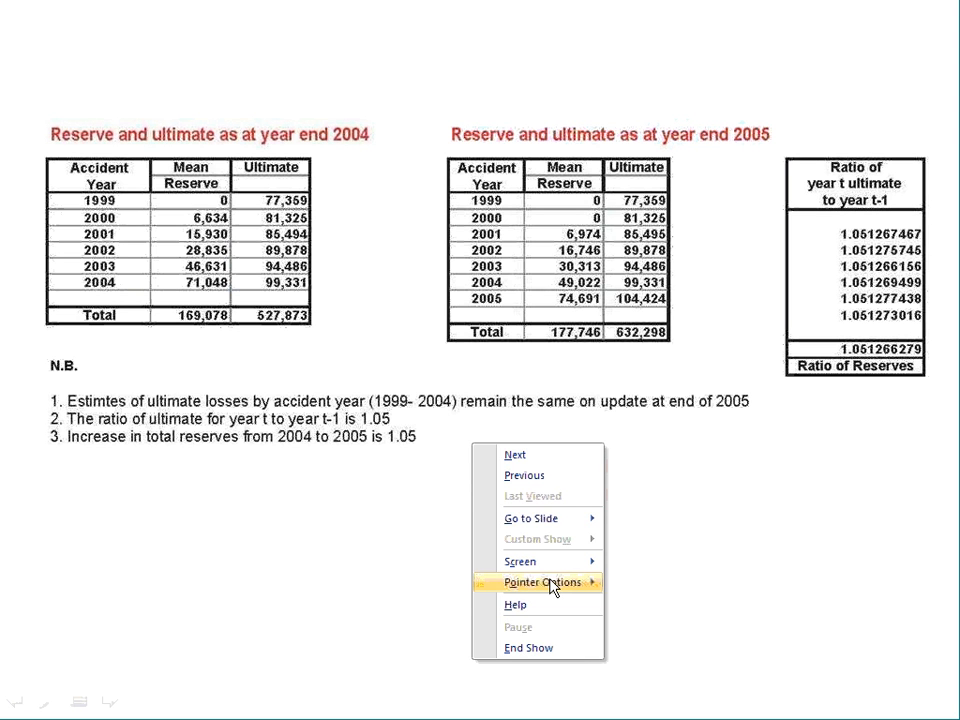
mouse_move(553, 588)
click(668, 583)
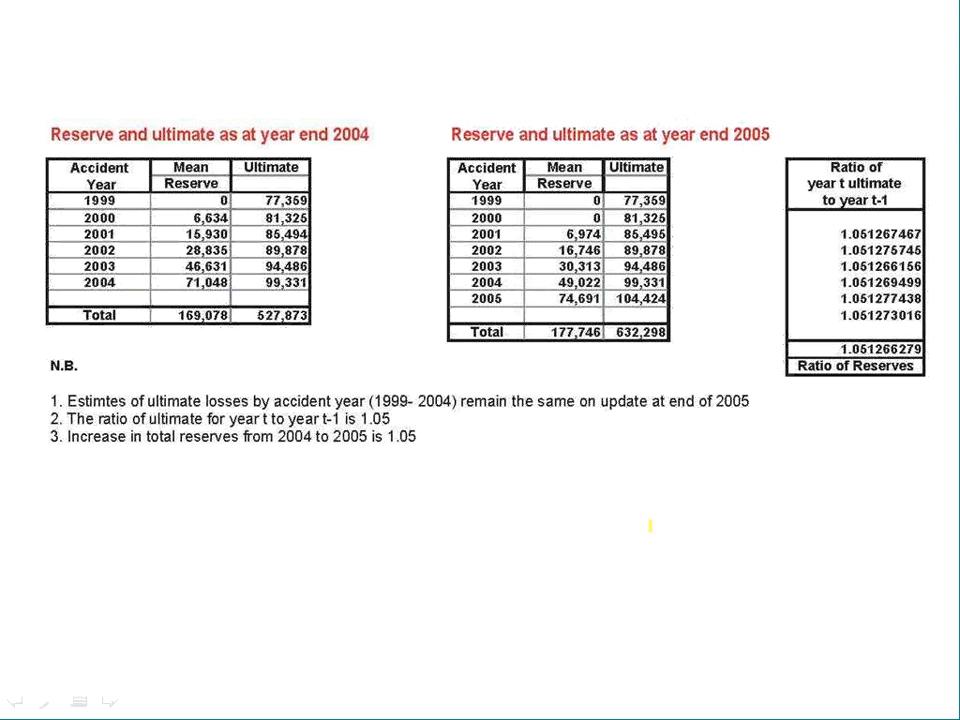
right_click(620, 443)
mouse_move(668, 585)
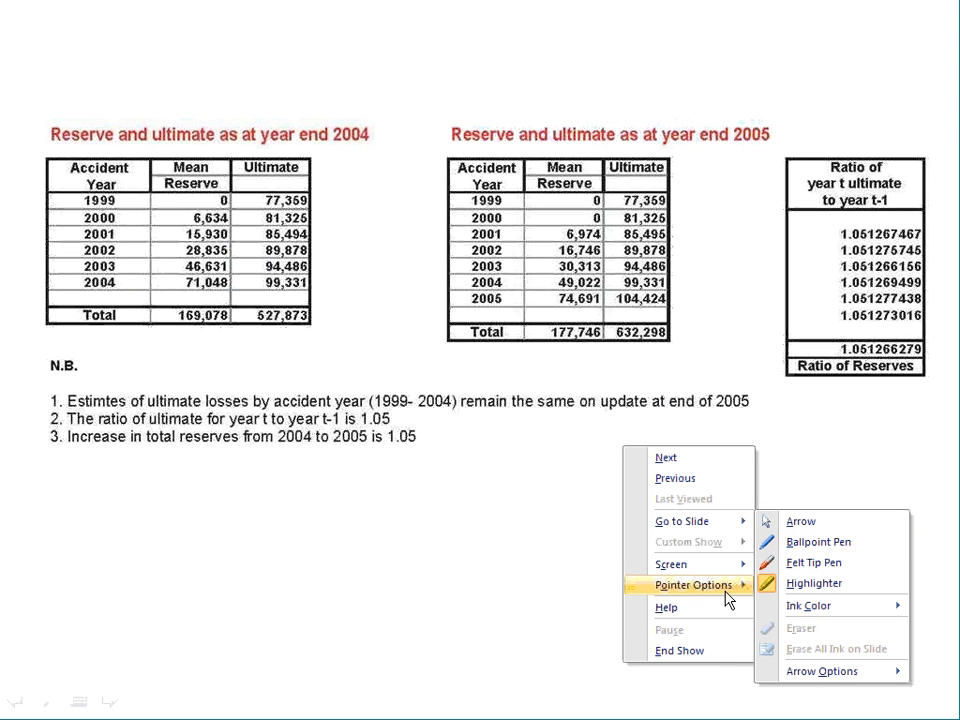
mouse_move(818, 606)
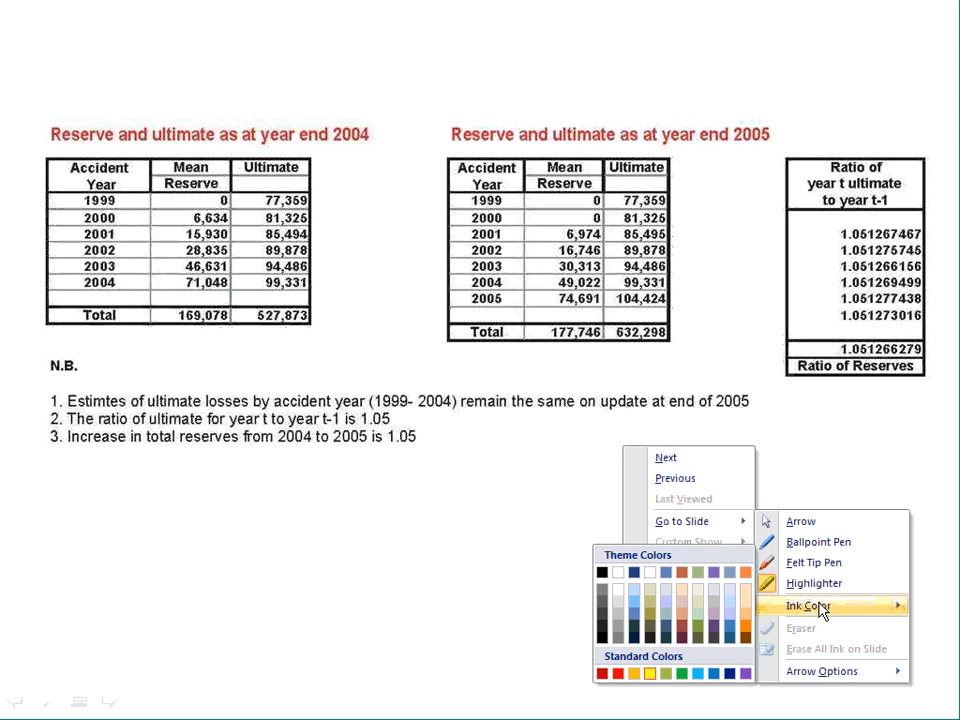
click(619, 674)
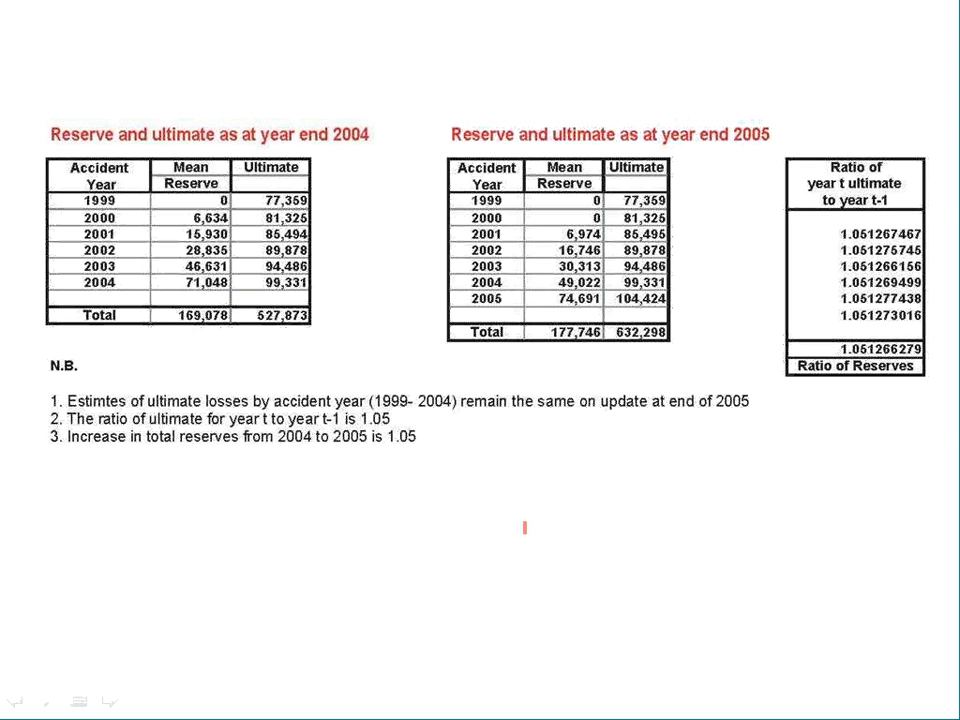
Step: Handwrite M1, M4 and M6 in red one below another under the slide's notes, with short connecting strokes between them
mouse_move(522, 444)
mouse_down()
mouse_move(522, 468)
mouse_move(553, 446)
mouse_move(553, 470)
mouse_up()
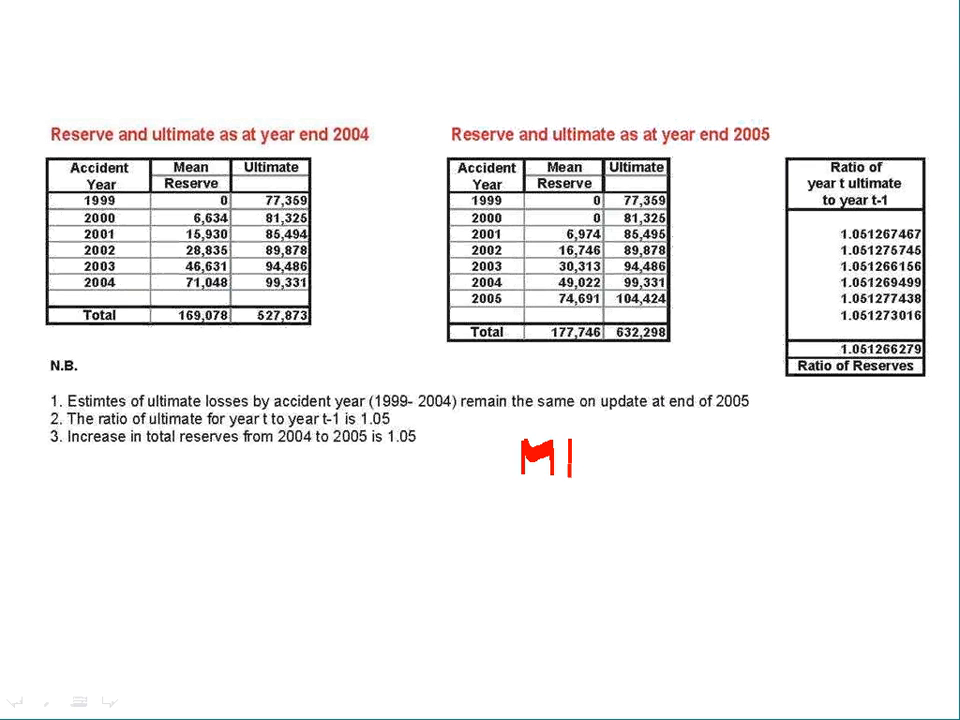
mouse_move(523, 506)
mouse_down()
mouse_move(525, 548)
mouse_move(535, 510)
mouse_move(558, 506)
mouse_move(564, 545)
mouse_move(591, 535)
mouse_move(590, 552)
mouse_move(544, 586)
mouse_move(548, 578)
mouse_move(545, 597)
mouse_up()
mouse_move(527, 608)
mouse_down()
mouse_move(525, 641)
mouse_move(538, 607)
mouse_move(548, 616)
mouse_move(555, 598)
mouse_move(556, 638)
mouse_move(573, 638)
mouse_move(578, 620)
mouse_move(576, 638)
mouse_up()
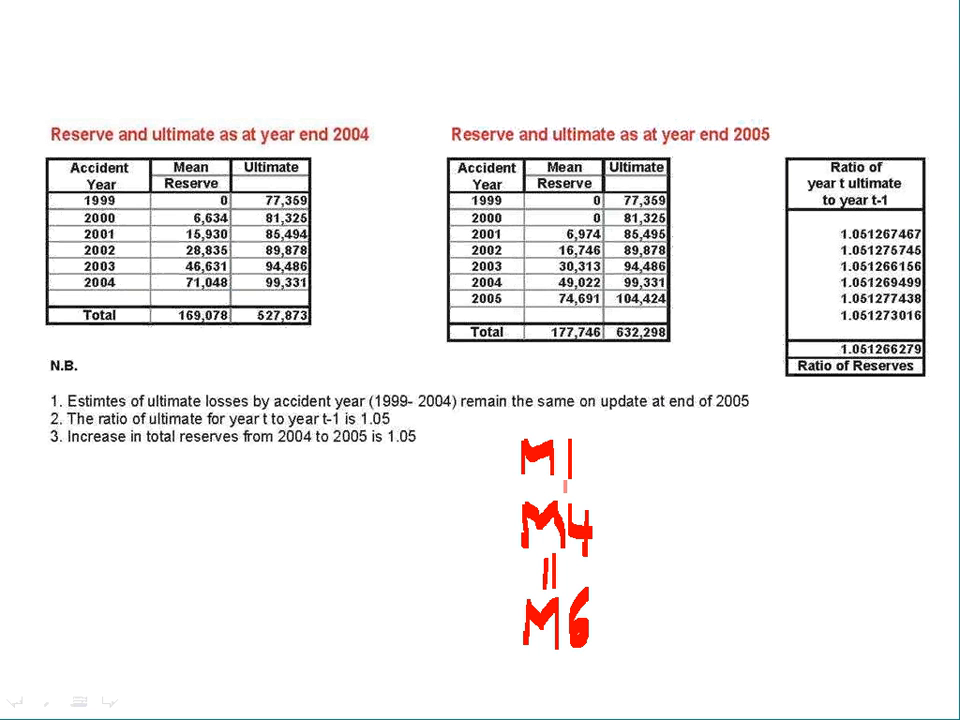
drag(564, 481, 564, 489)
Step: Switch back to ICRFS-PLUS and open the Log Book for model M6
key(alt+Tab)
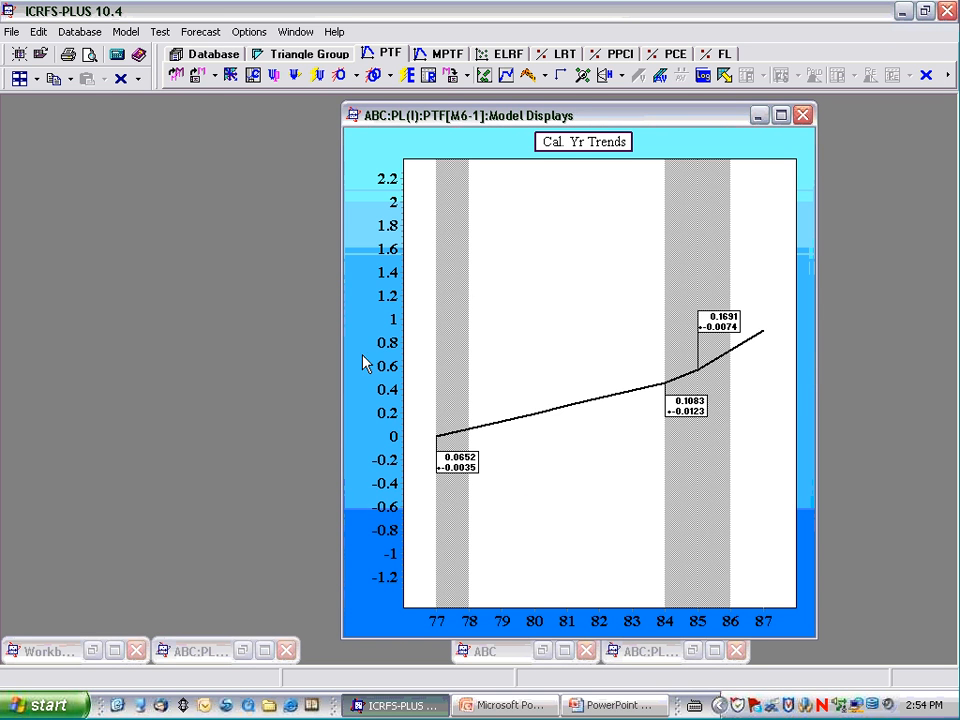
click(779, 112)
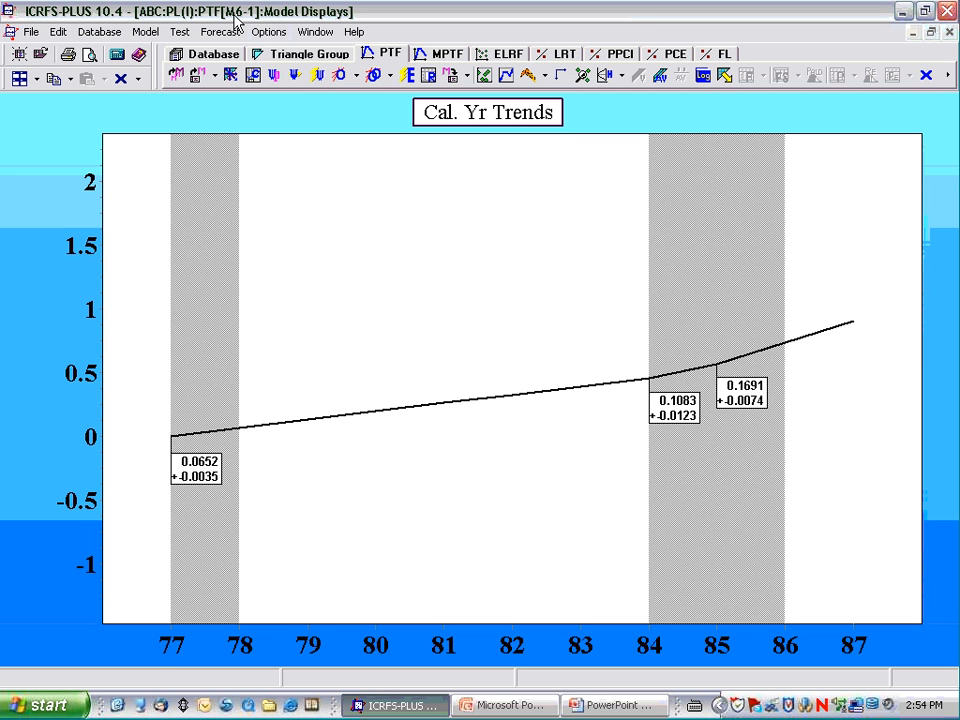
click(704, 78)
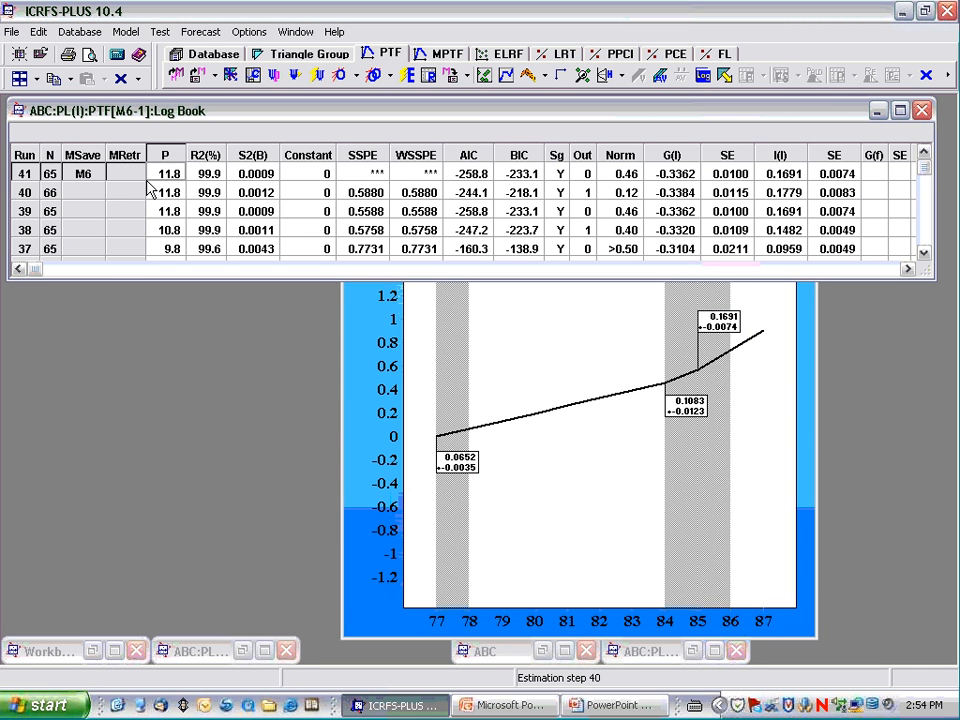
Step: Load the saved model M1 and select the BIC values of runs 42 and 41 in the Log Book
click(195, 80)
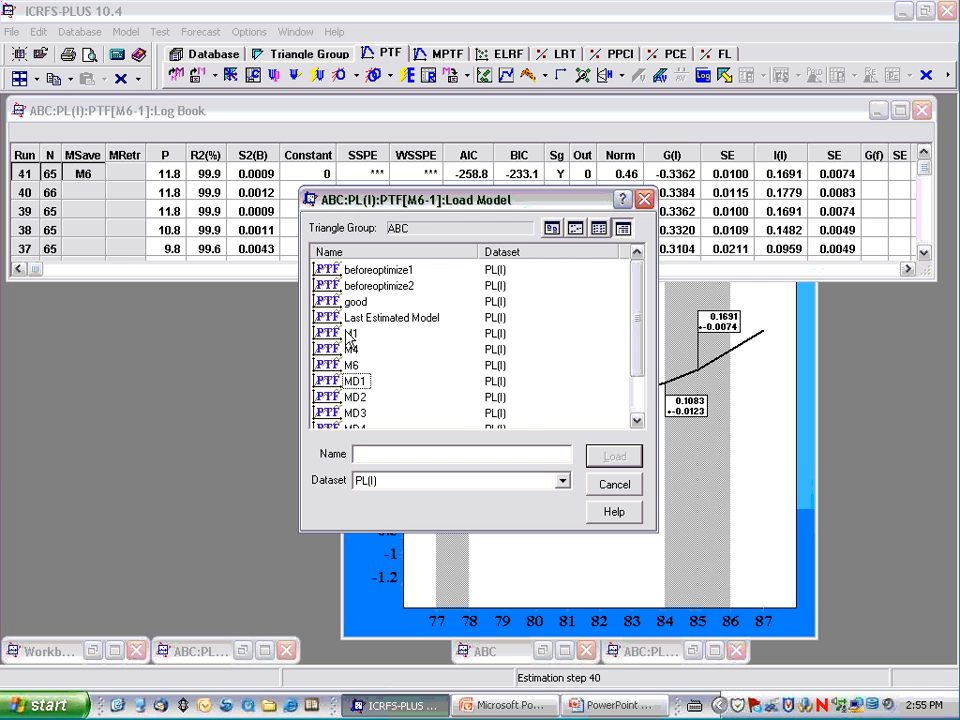
click(625, 489)
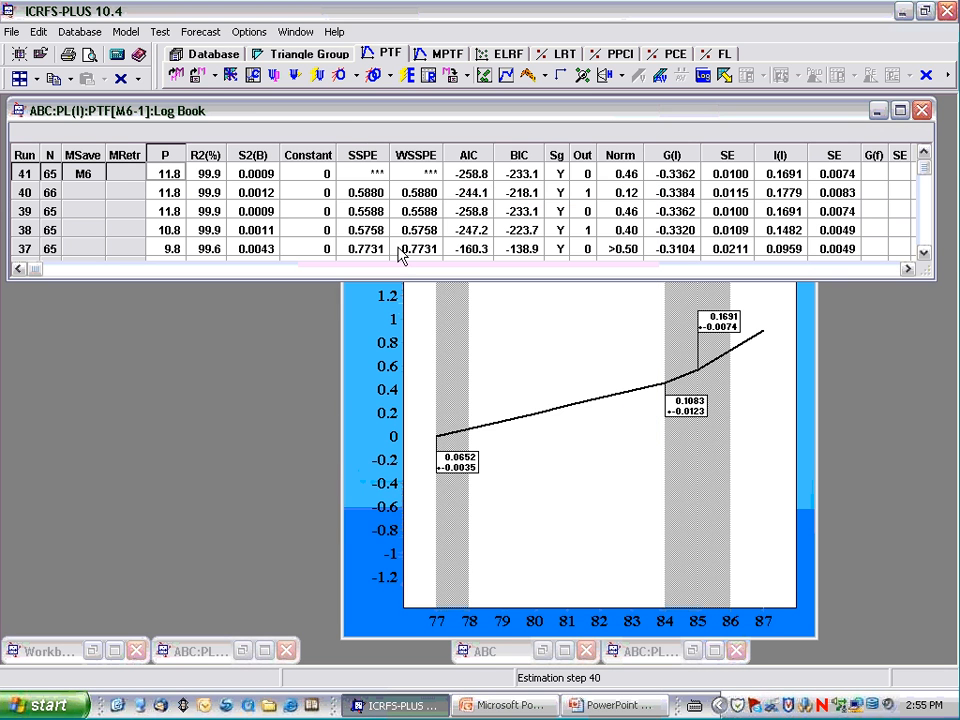
click(199, 86)
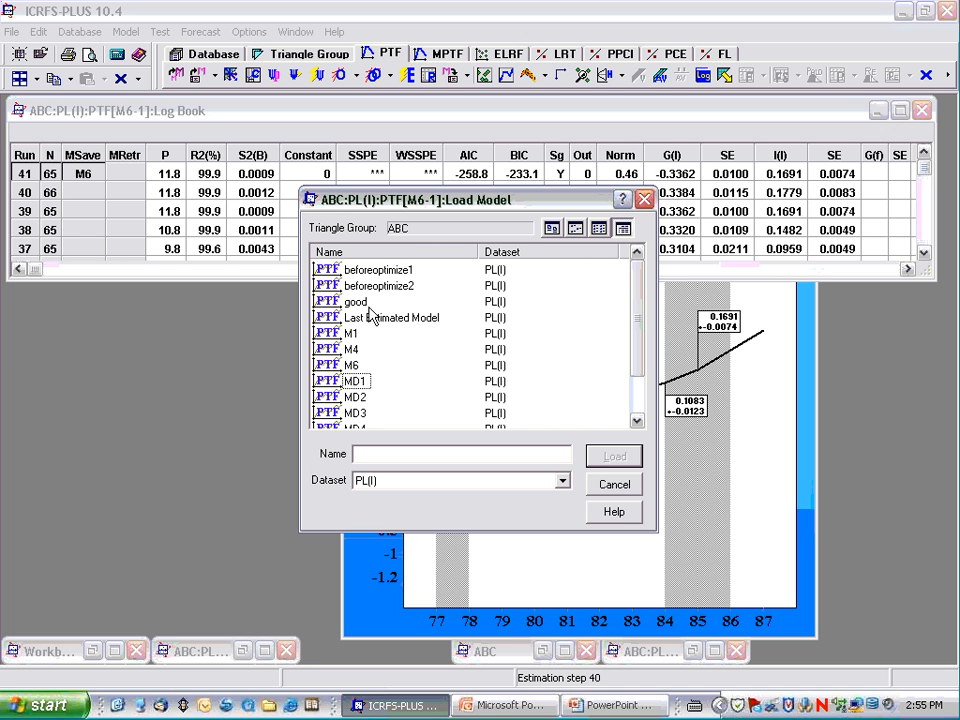
double_click(354, 335)
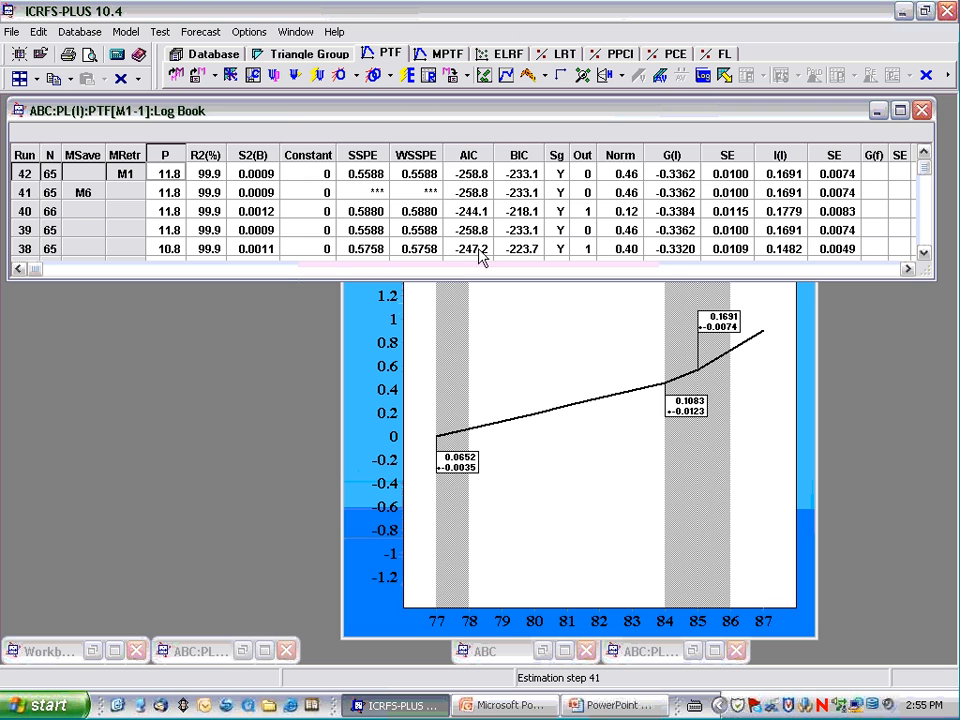
drag(521, 176, 520, 195)
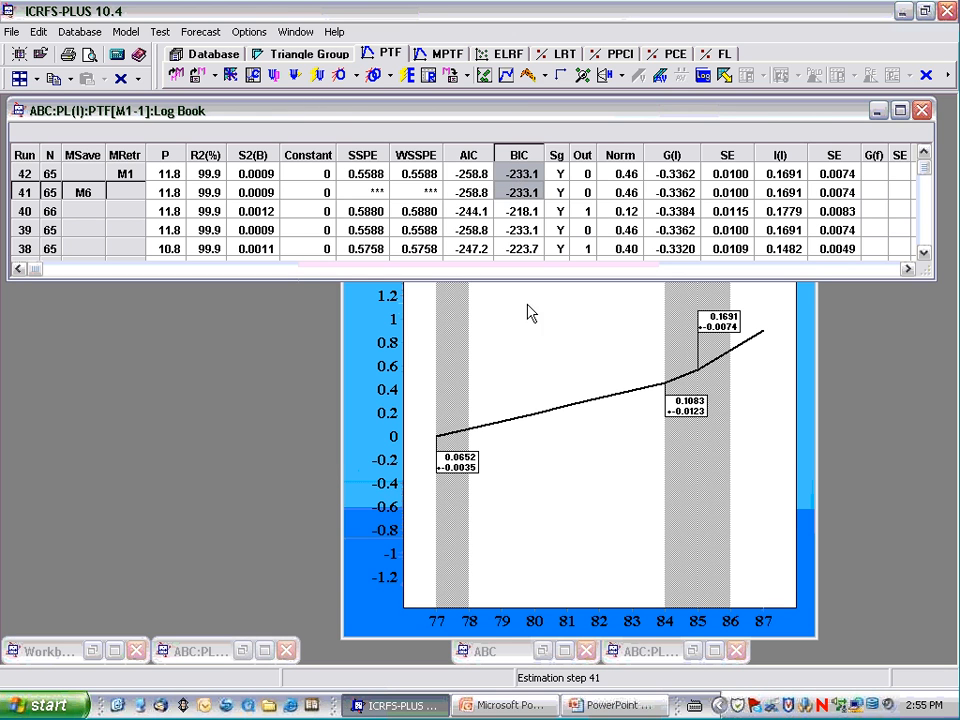
Step: Maximise the Model Displays window to examine the development, accident and calendar year trend charts and the variance chart together
click(545, 336)
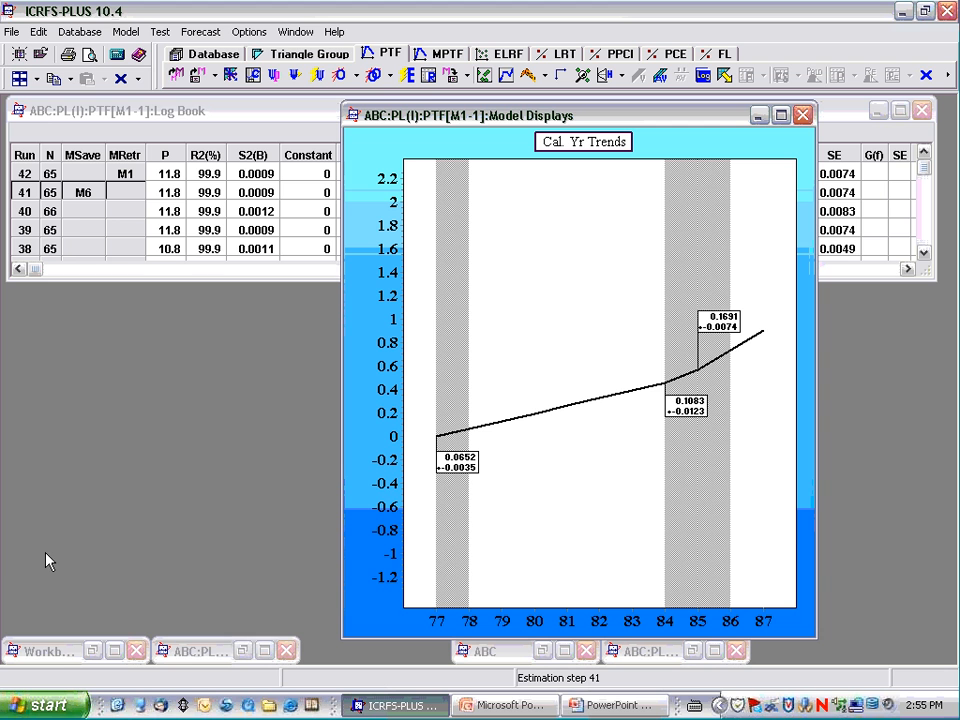
click(781, 117)
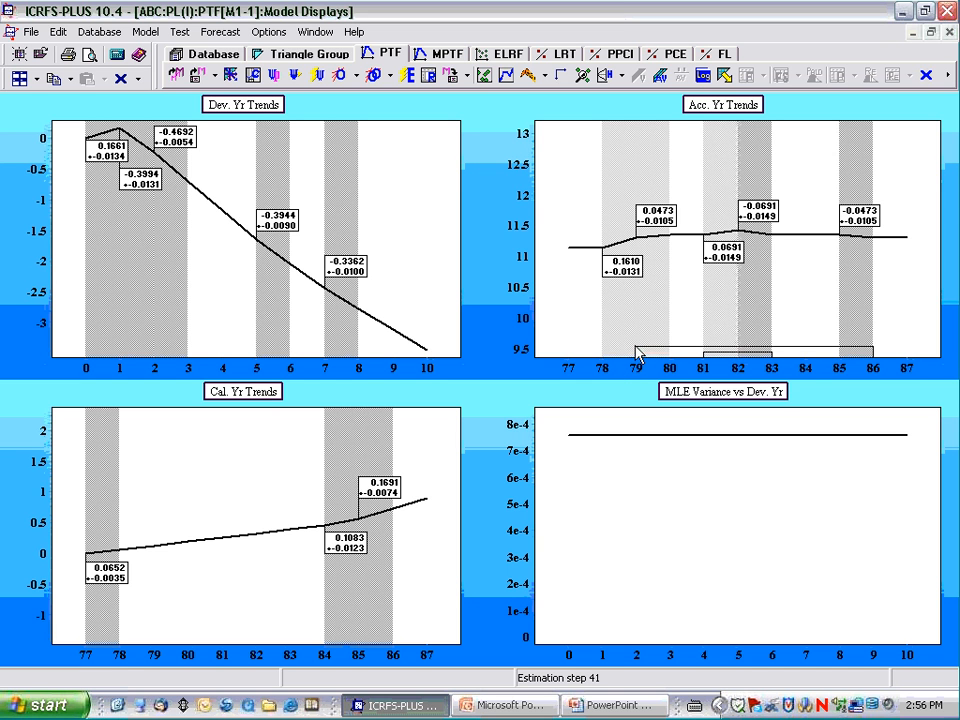
mouse_move(762, 442)
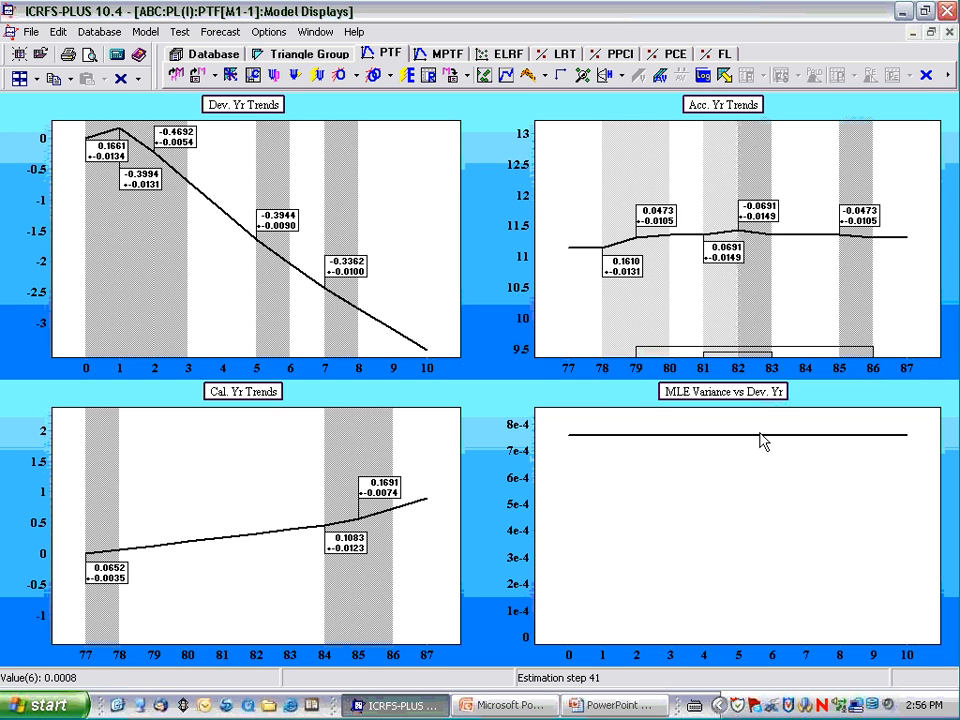
Step: Switch to the PowerPoint slide show and draw a red rising trend line with a sudden upward jump beneath the slide's notes
key(alt+Tab)
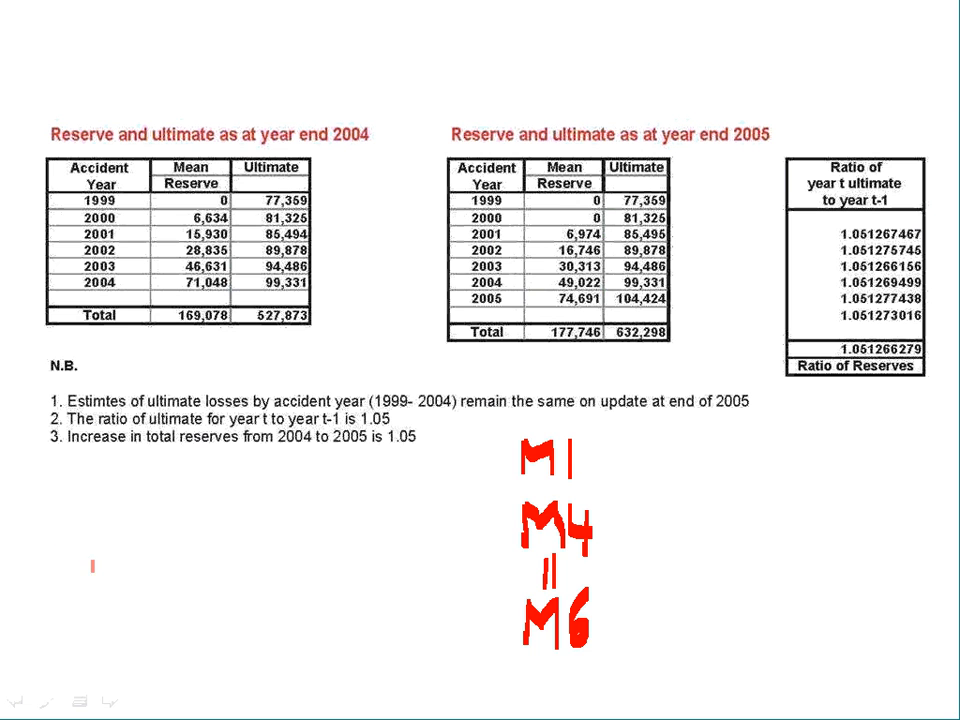
drag(73, 599, 220, 518)
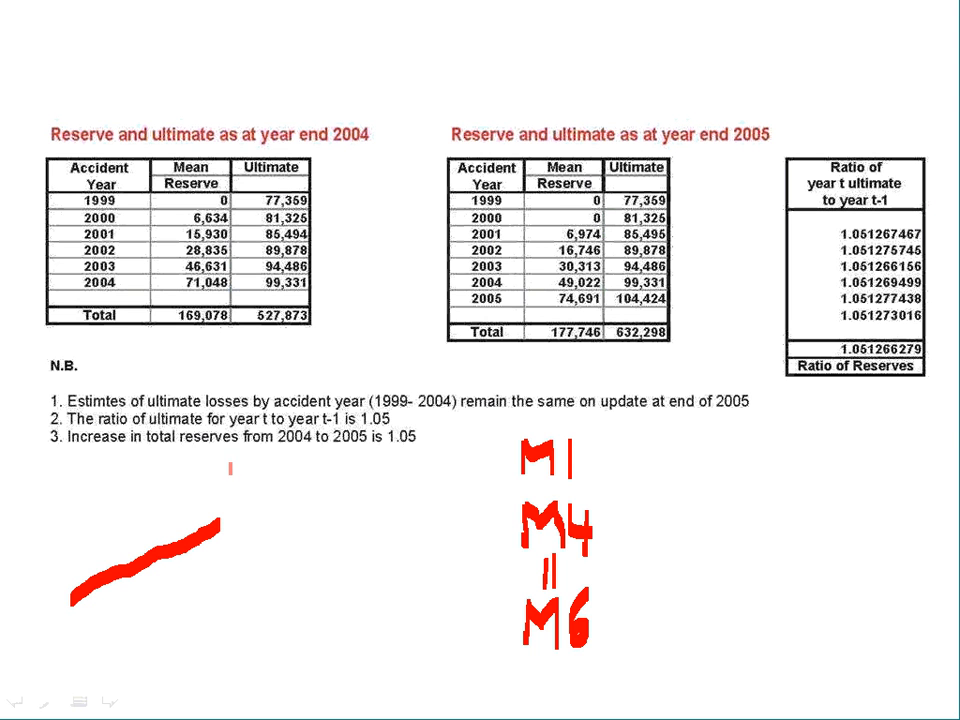
drag(232, 463, 222, 515)
drag(232, 465, 278, 446)
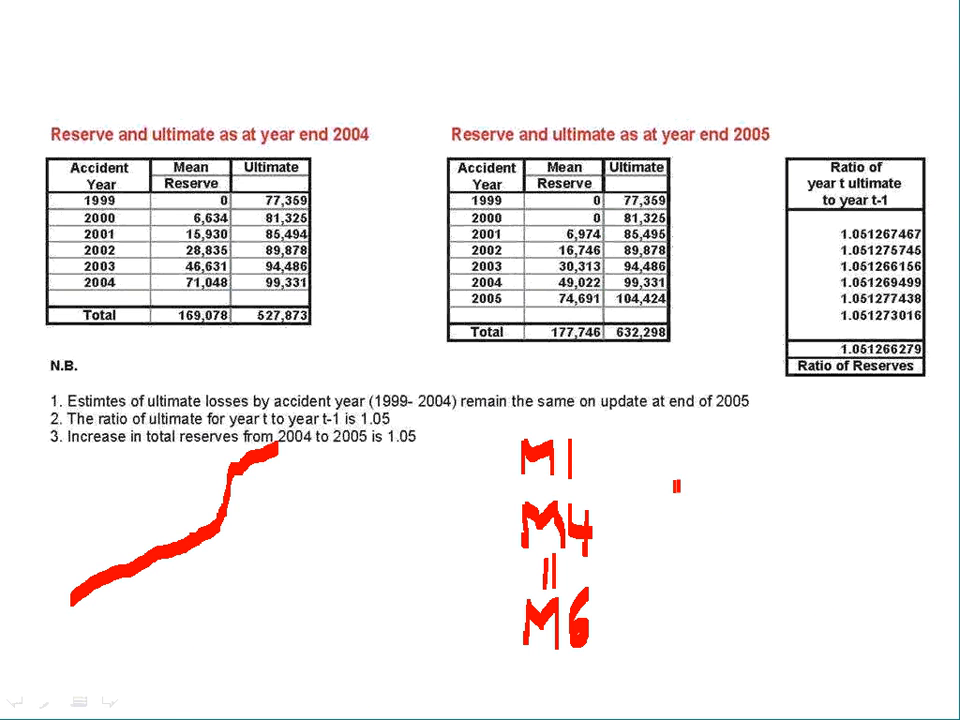
Step: Sketch in red, beside the M1, M4 and M6 labels, a flat line with a pointed peak and a bracket linking its two flat ends
drag(674, 485, 750, 494)
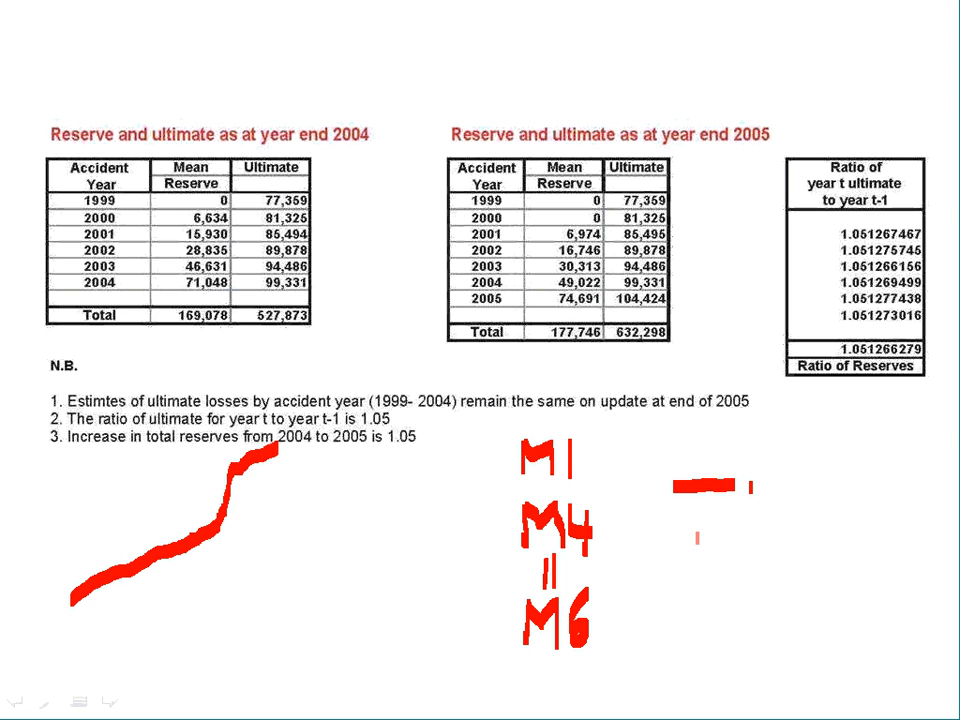
drag(750, 458, 750, 437)
drag(770, 478, 770, 492)
mouse_move(714, 490)
mouse_down()
mouse_move(714, 522)
mouse_move(774, 520)
mouse_move(785, 516)
mouse_move(784, 482)
mouse_move(843, 480)
mouse_move(670, 487)
mouse_up()
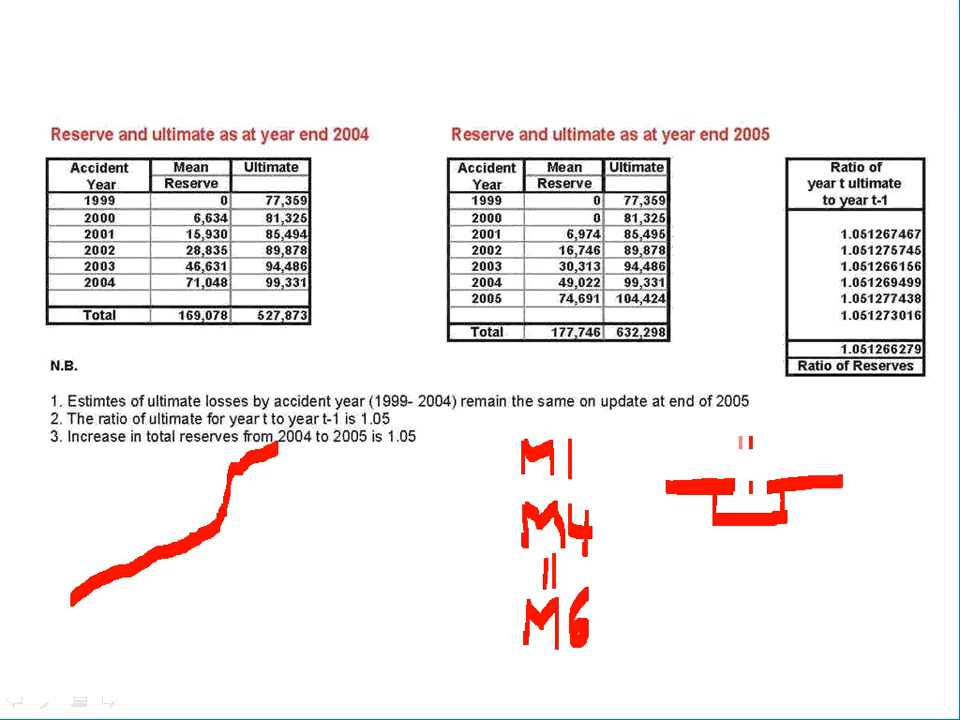
drag(745, 443, 724, 482)
drag(750, 435, 772, 480)
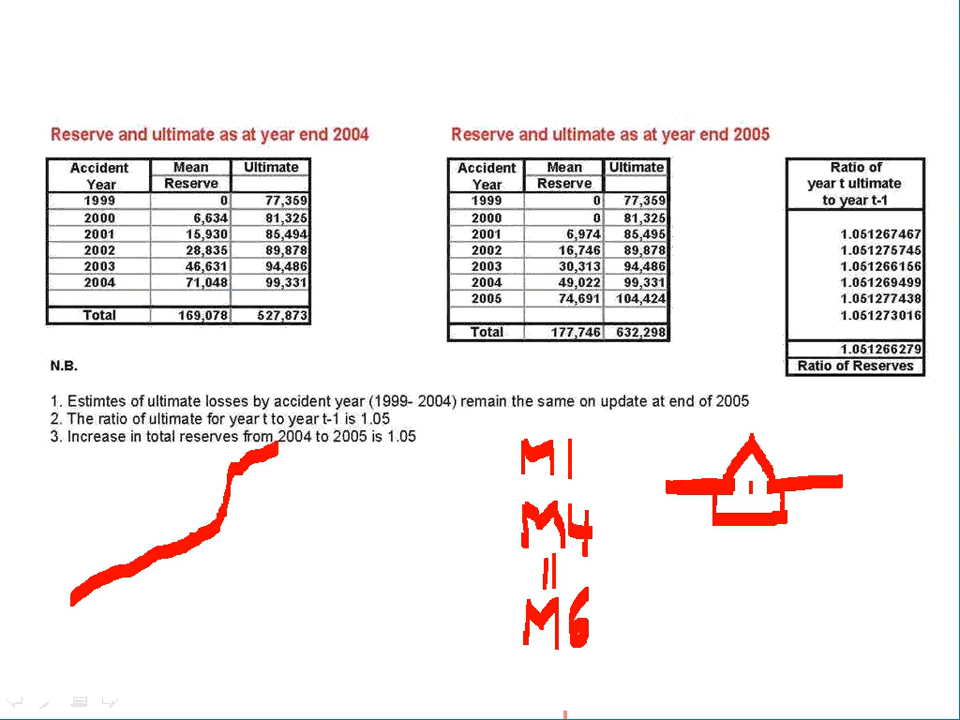
Step: Switch back to ICRFS-PLUS, reinstate only the alpha parameters in the Acc. Yr Trends chart and apply the Adjacent Parameters Only option
key(alt+Tab)
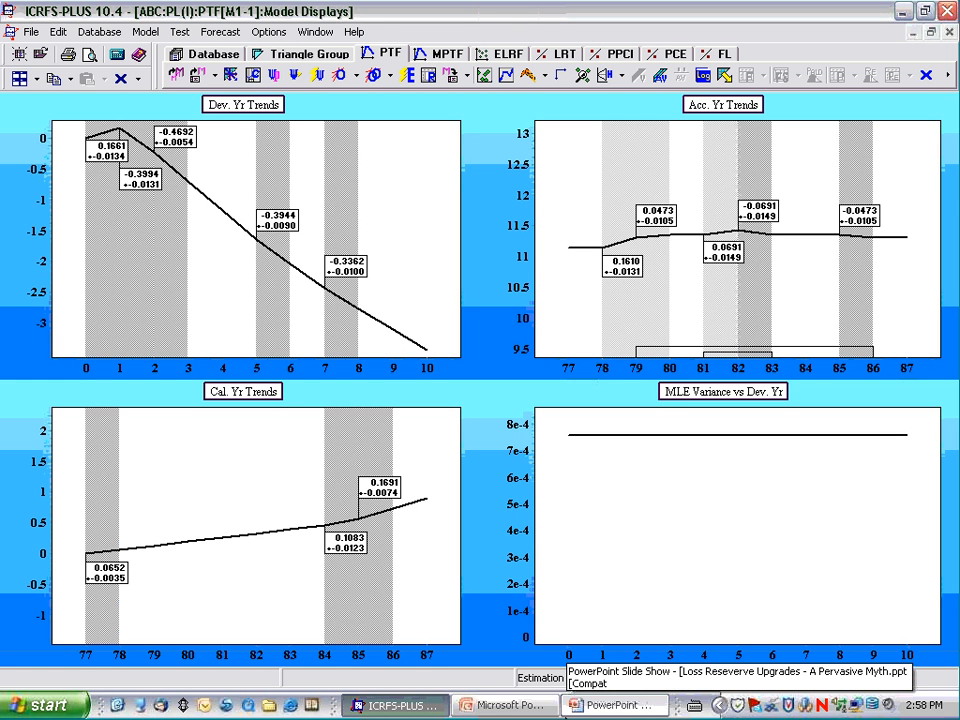
right_click(796, 204)
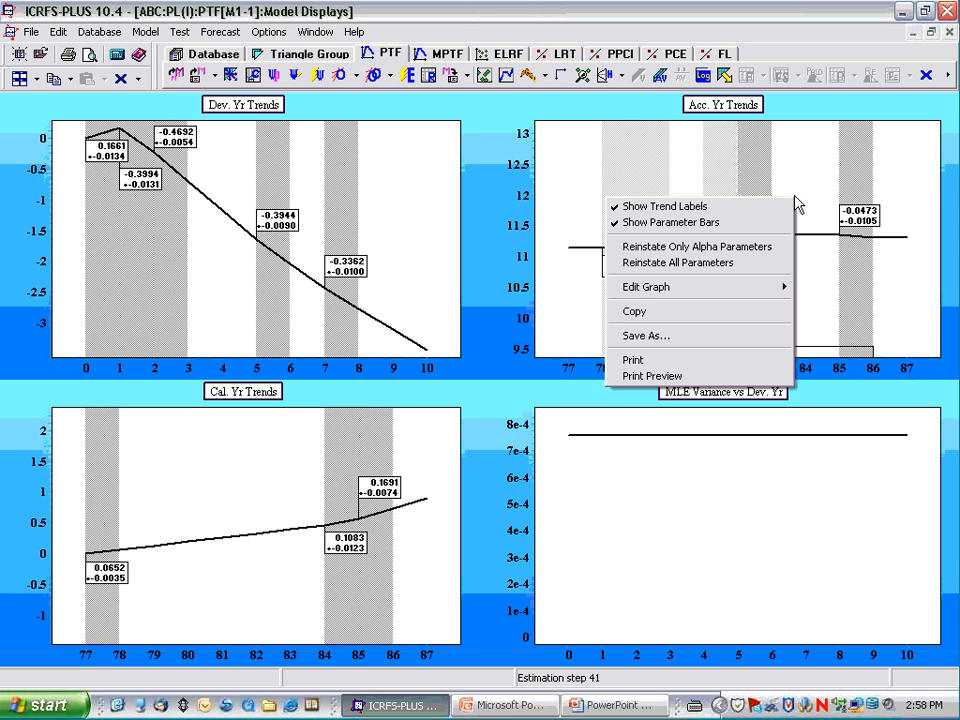
click(706, 255)
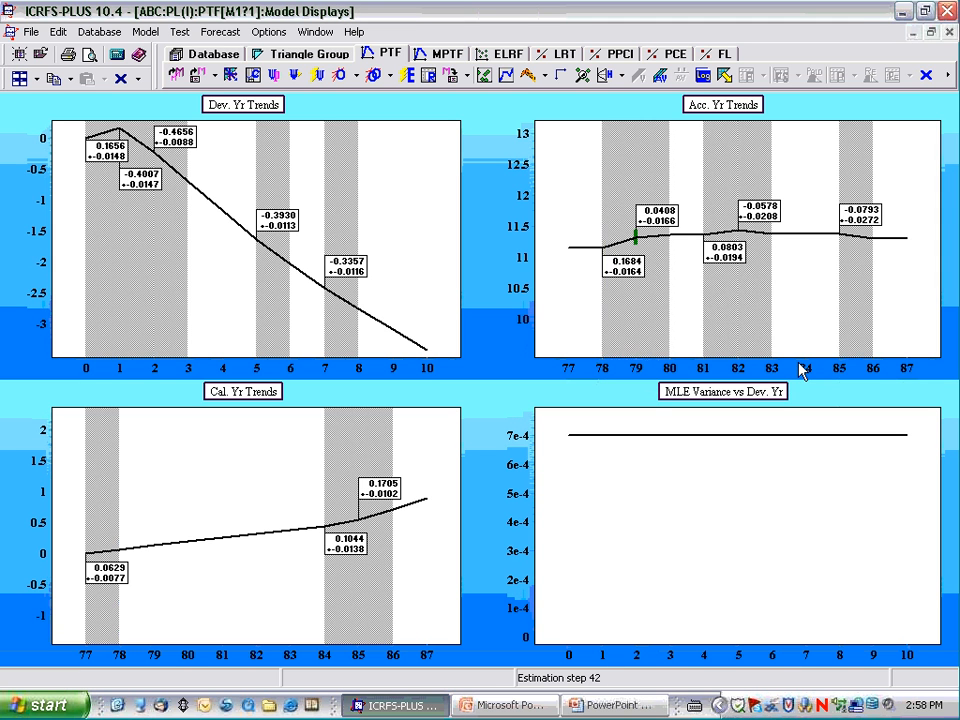
click(390, 78)
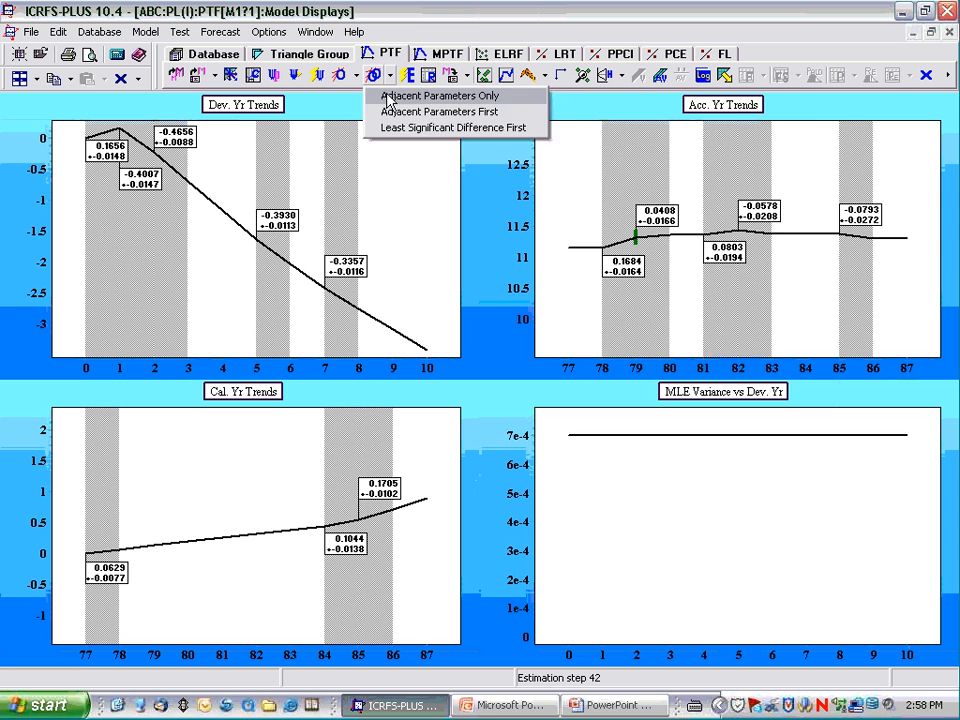
click(388, 97)
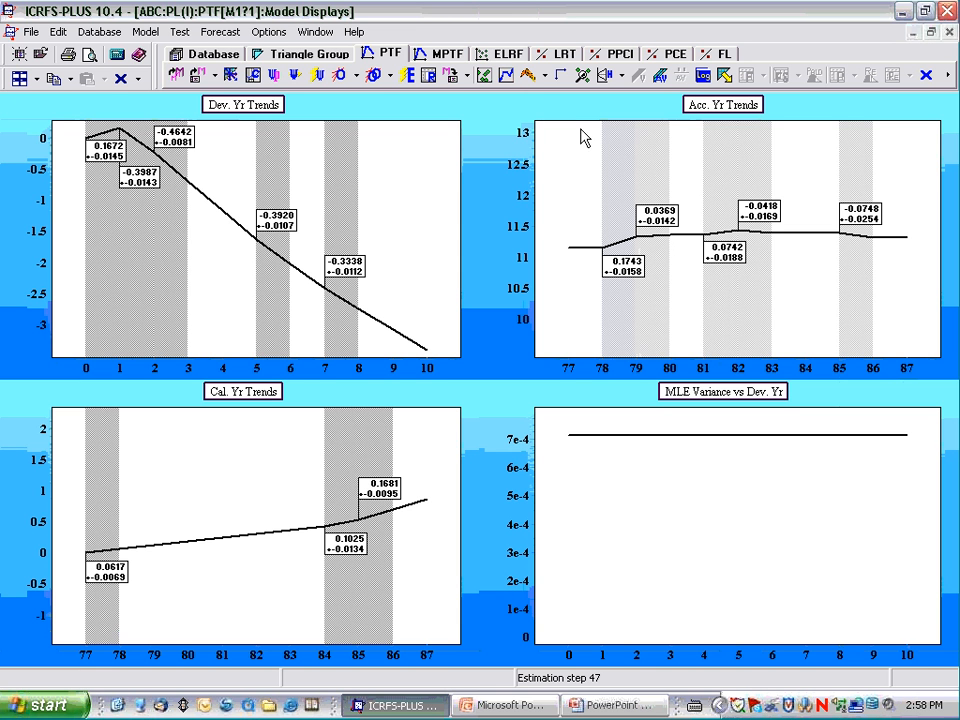
Step: Open the Log Book and compare the BIC values of runs 42 and 48, and check the AIC of run 48
click(703, 78)
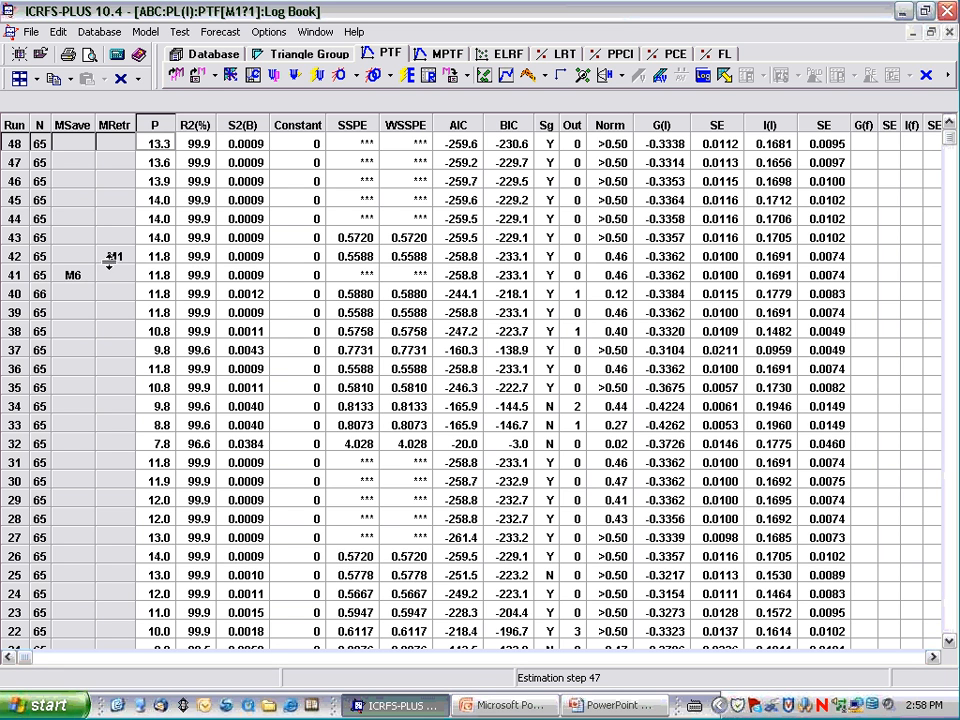
click(507, 259)
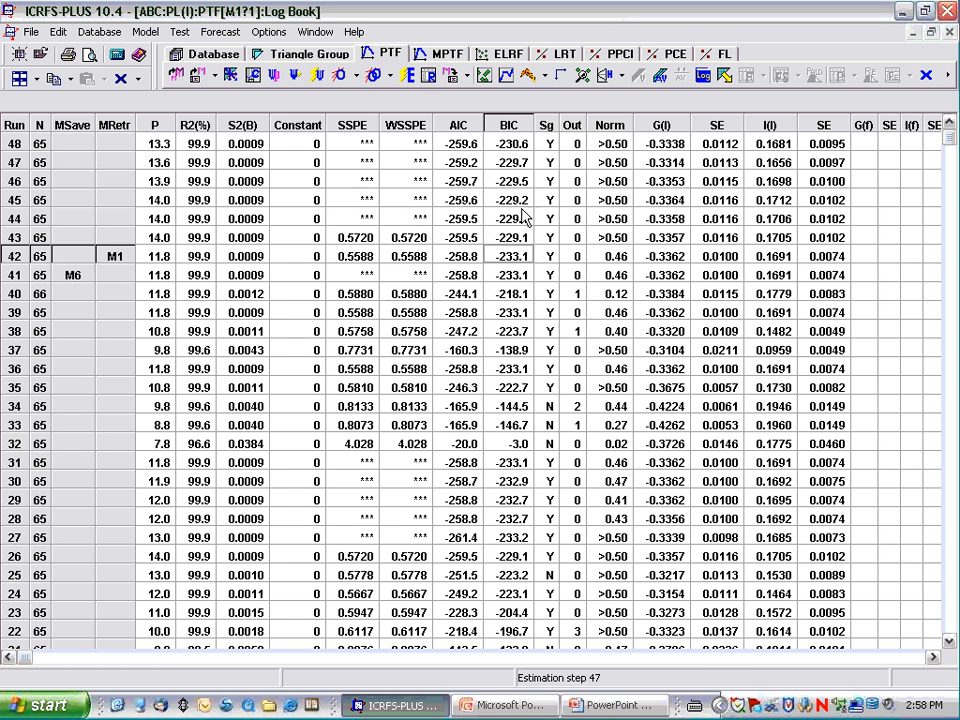
click(518, 146)
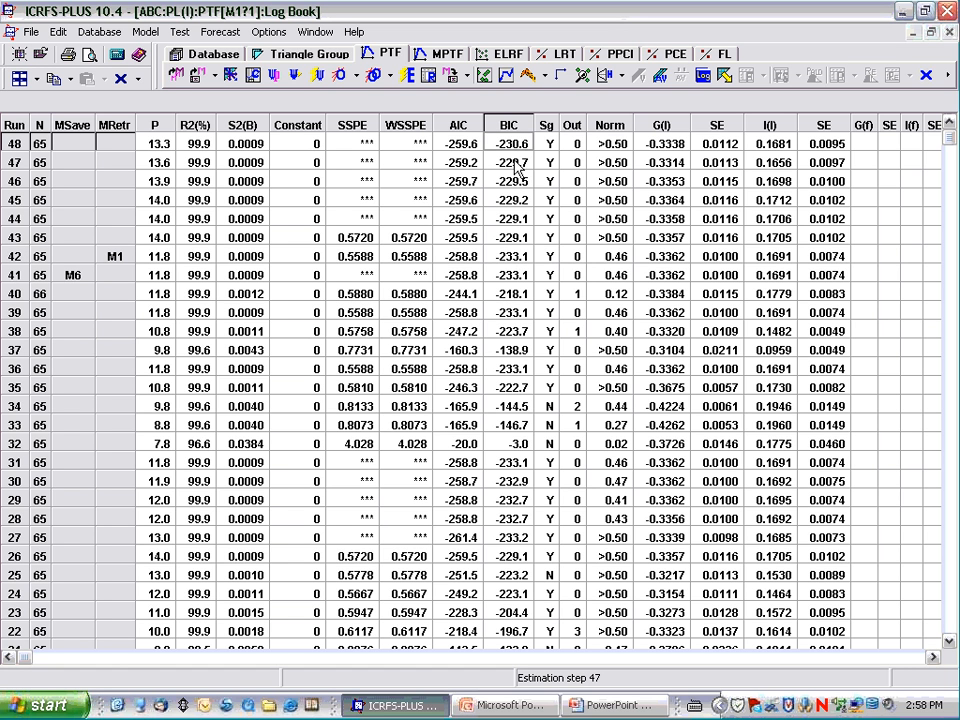
click(512, 258)
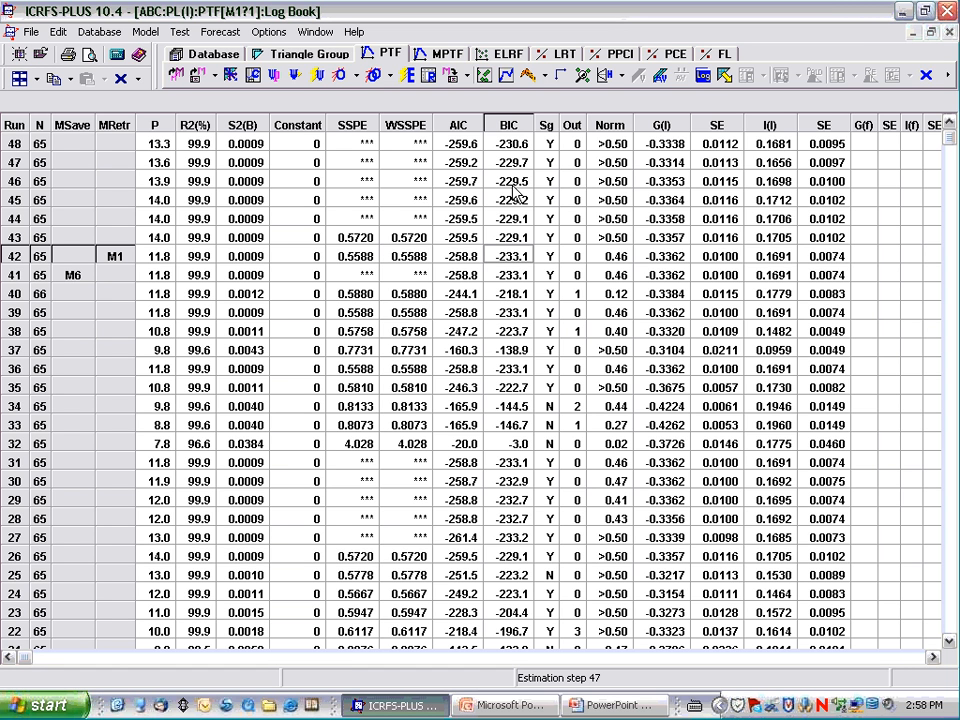
click(469, 144)
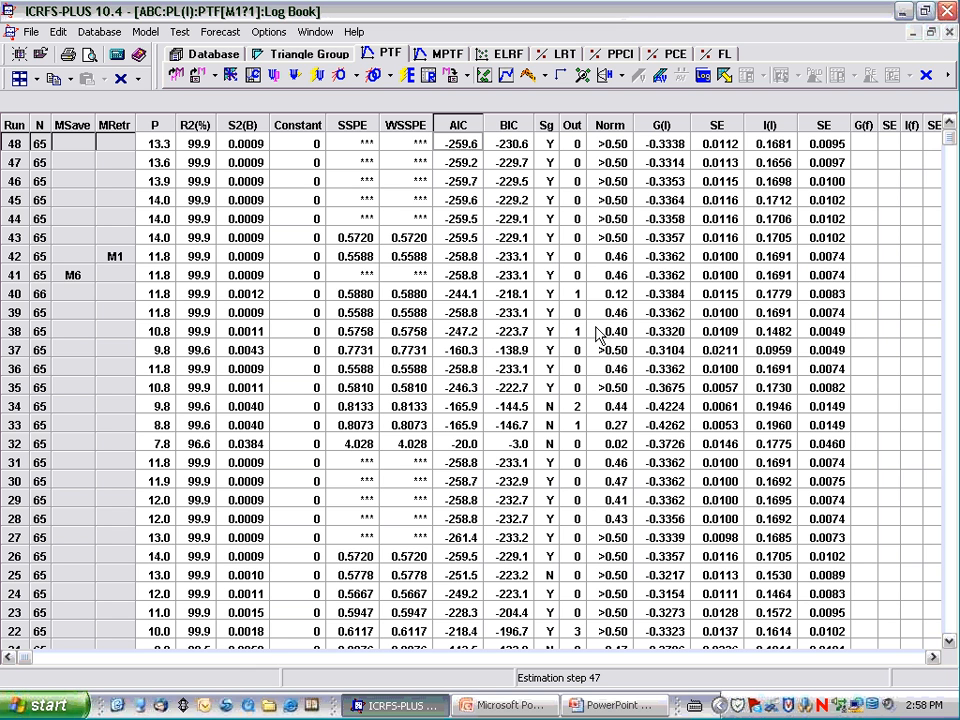
Step: Open the weighted residual plots and set the accident year parameter between 77 and 78 to L
click(506, 75)
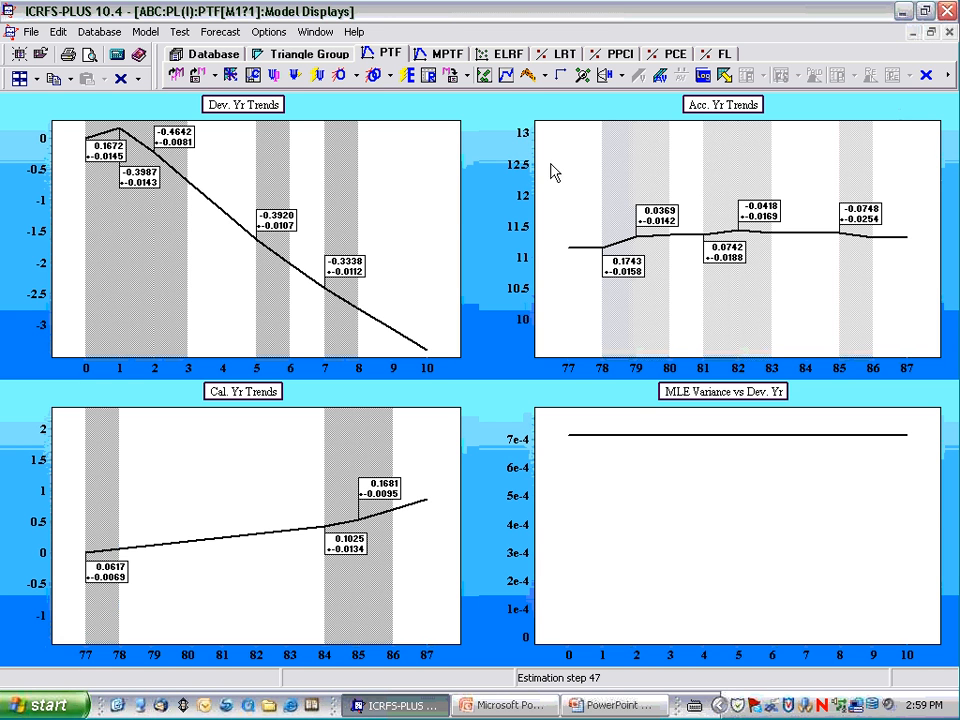
click(484, 77)
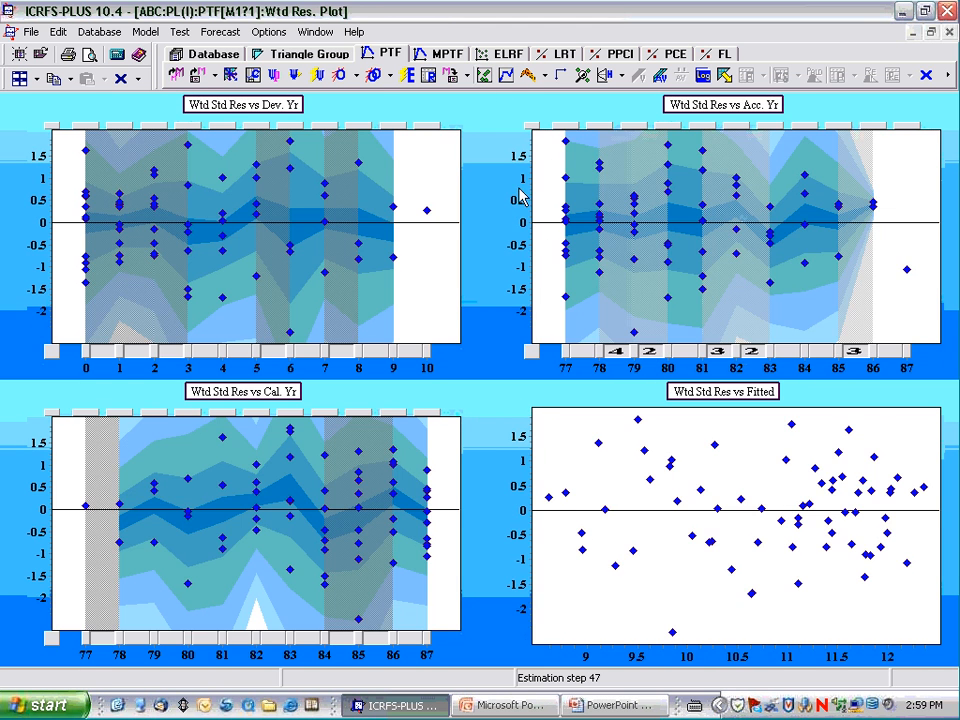
click(585, 352)
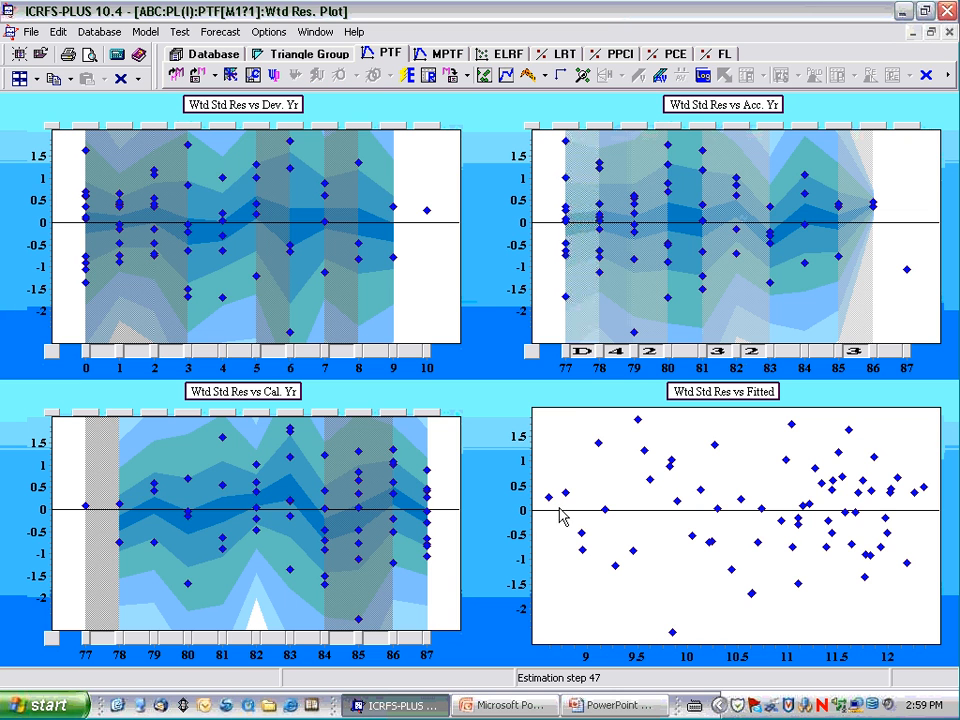
click(586, 356)
click(586, 356)
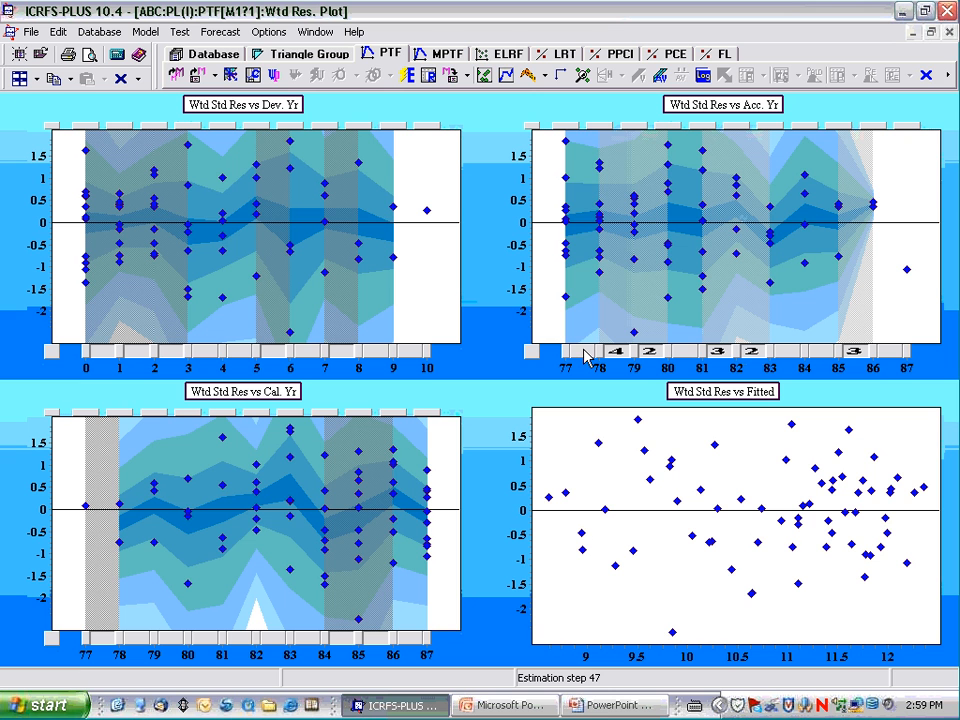
click(586, 356)
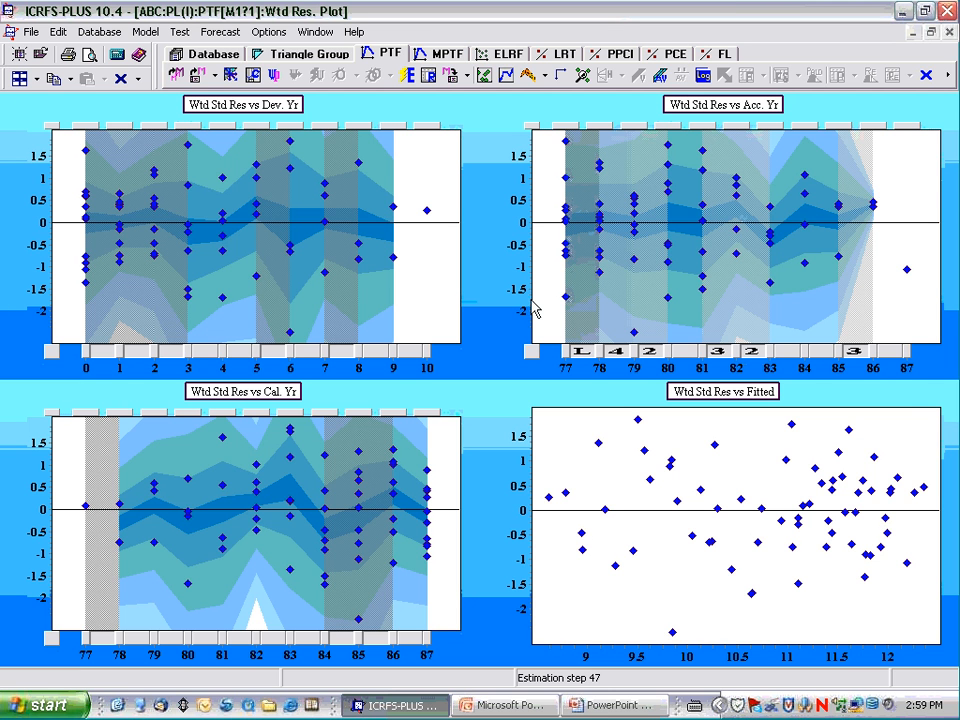
Step: Reinstate only the alpha parameters from the accident year residual plot and apply the Adjacent Parameters First option
right_click(908, 187)
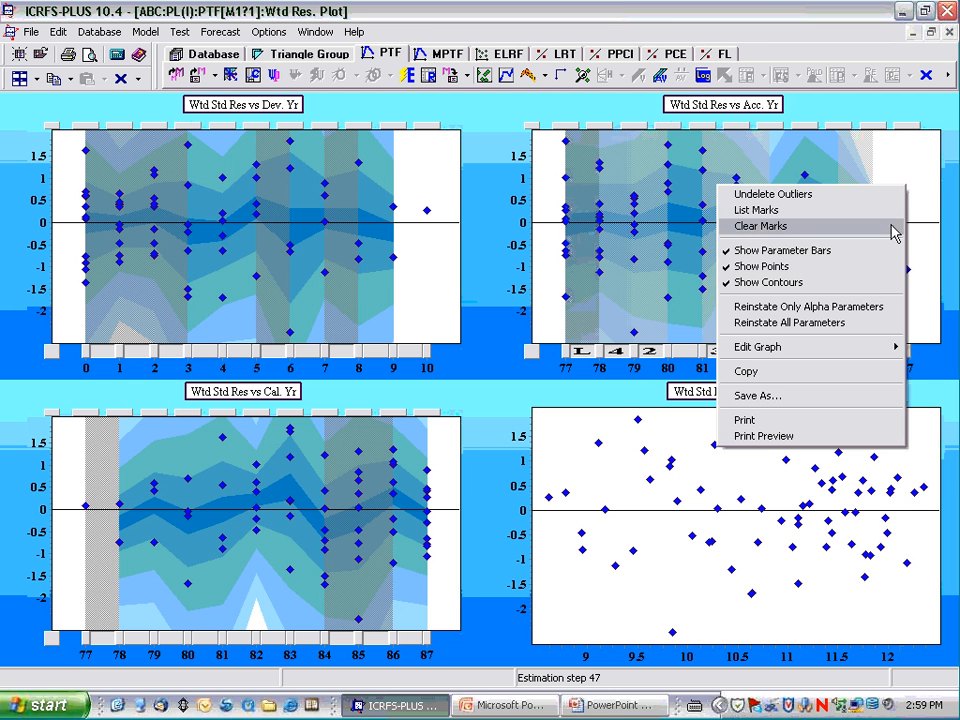
click(867, 310)
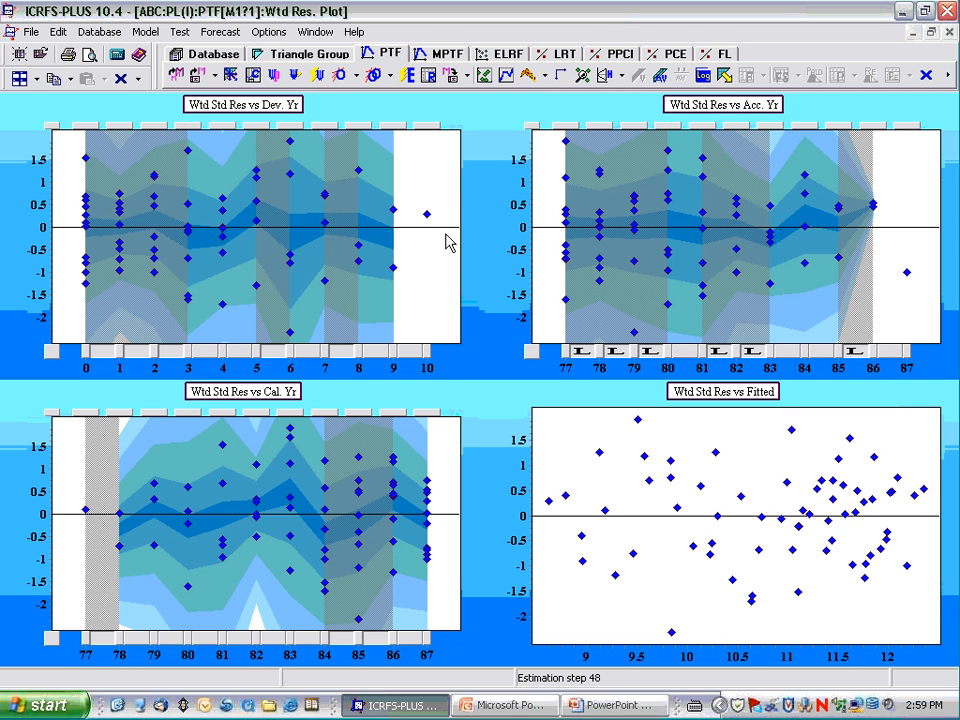
click(390, 78)
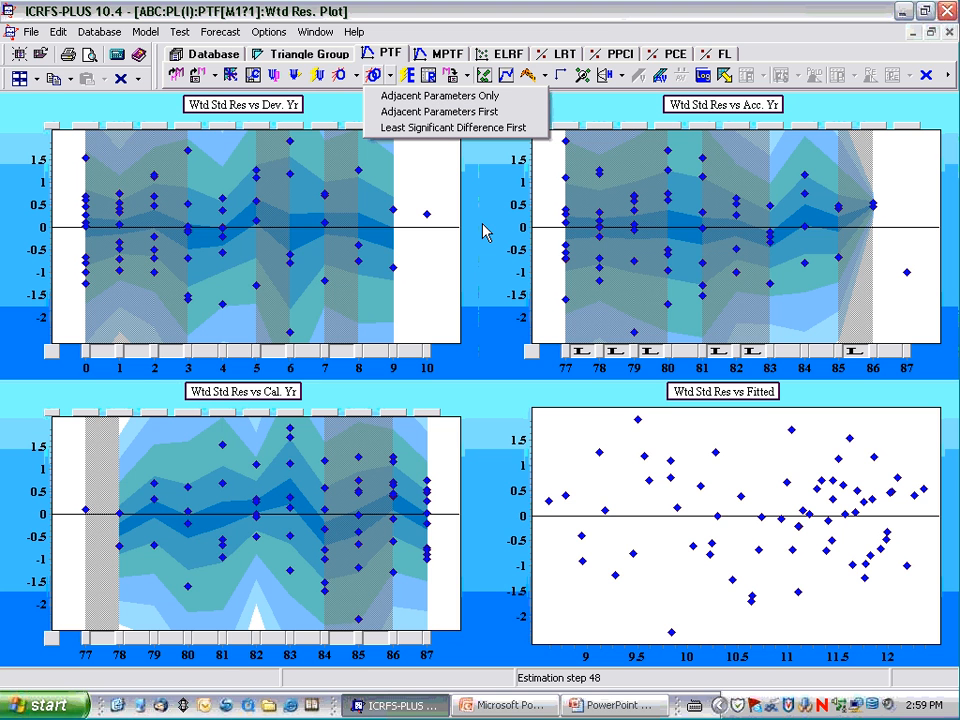
click(459, 112)
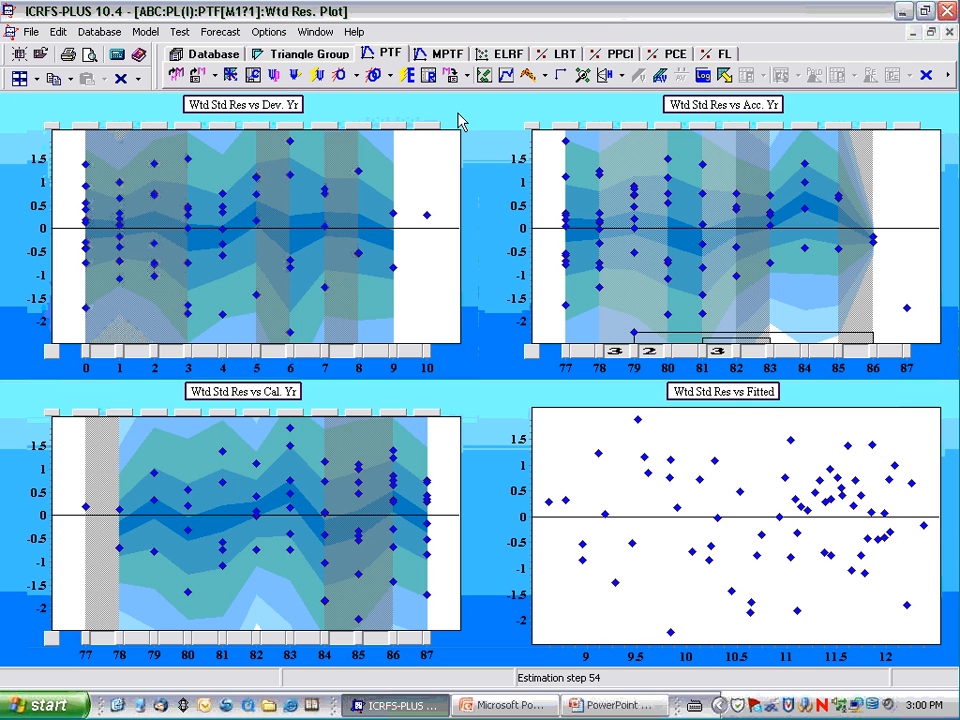
Step: Open the Log Book and compare the BIC values of runs 42 and 55
click(703, 80)
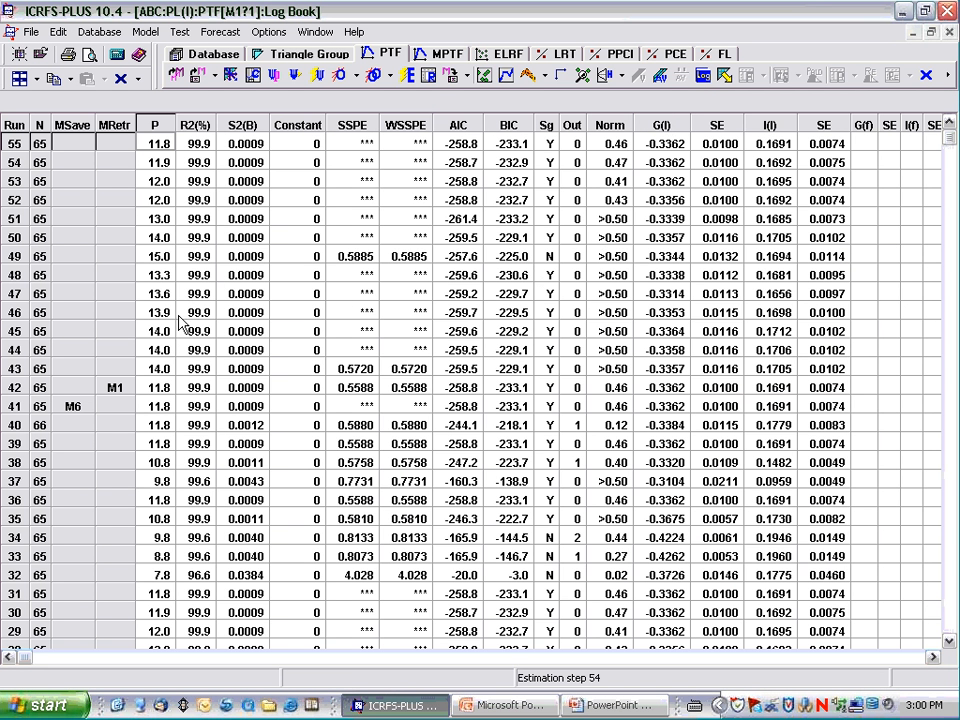
click(512, 390)
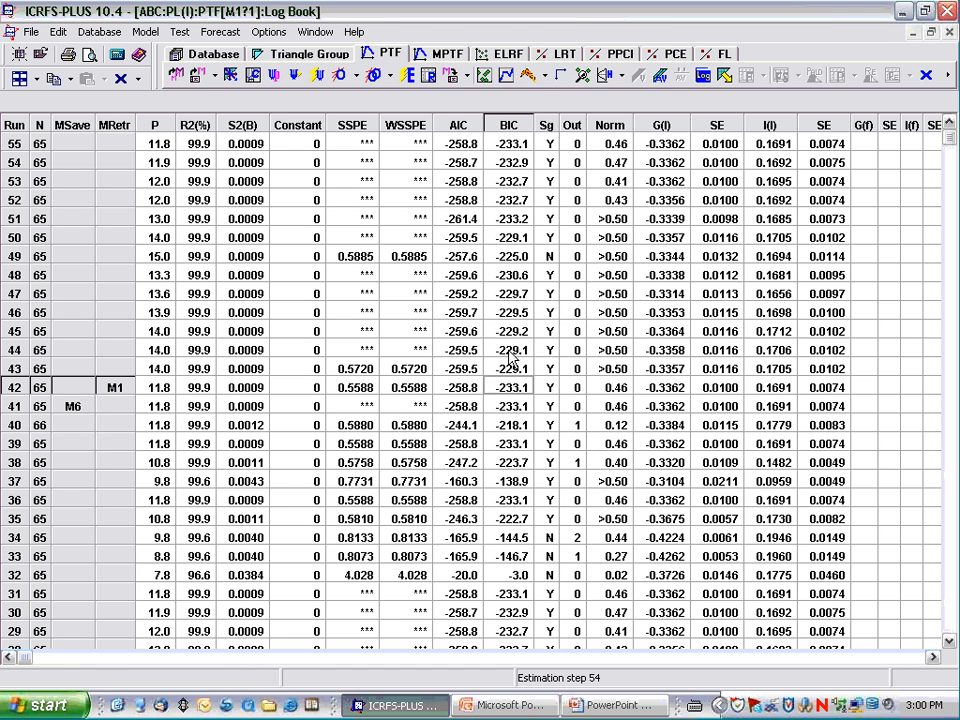
click(507, 144)
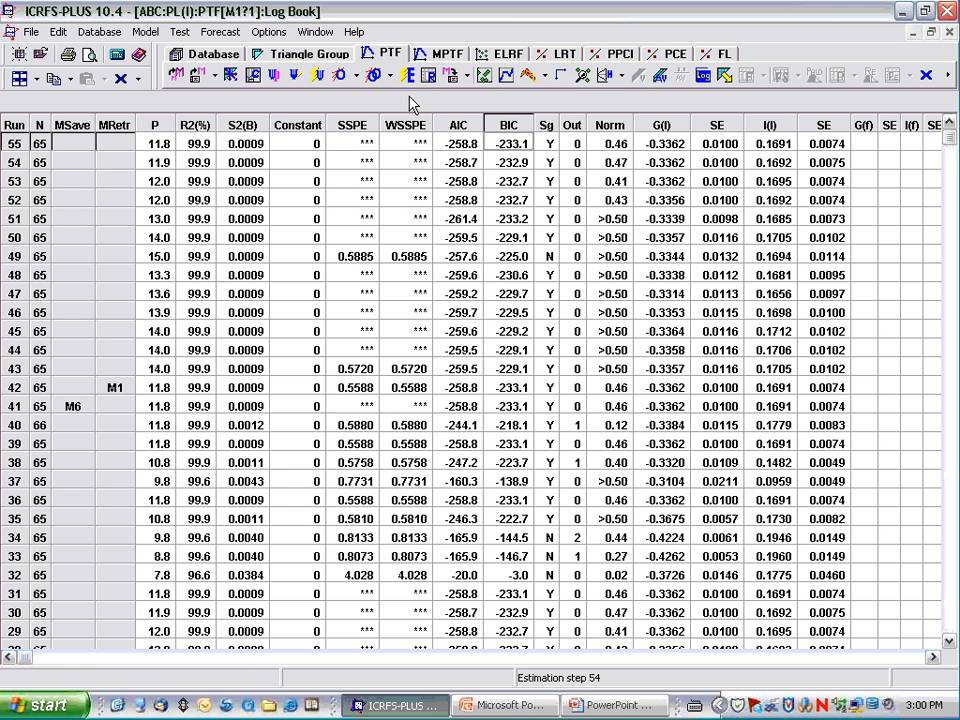
click(388, 75)
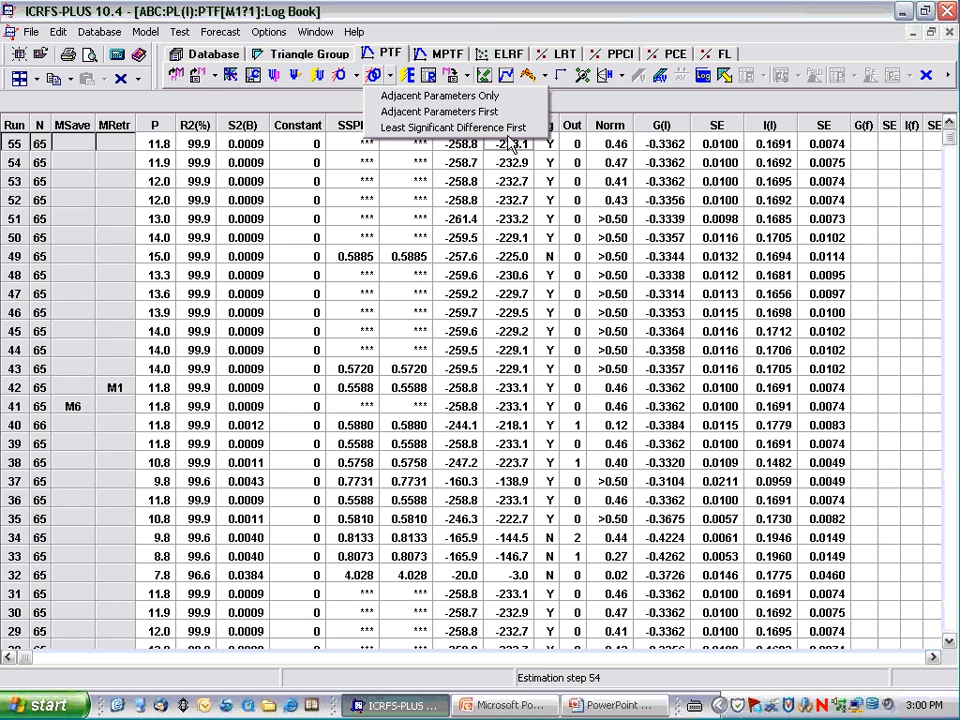
click(655, 113)
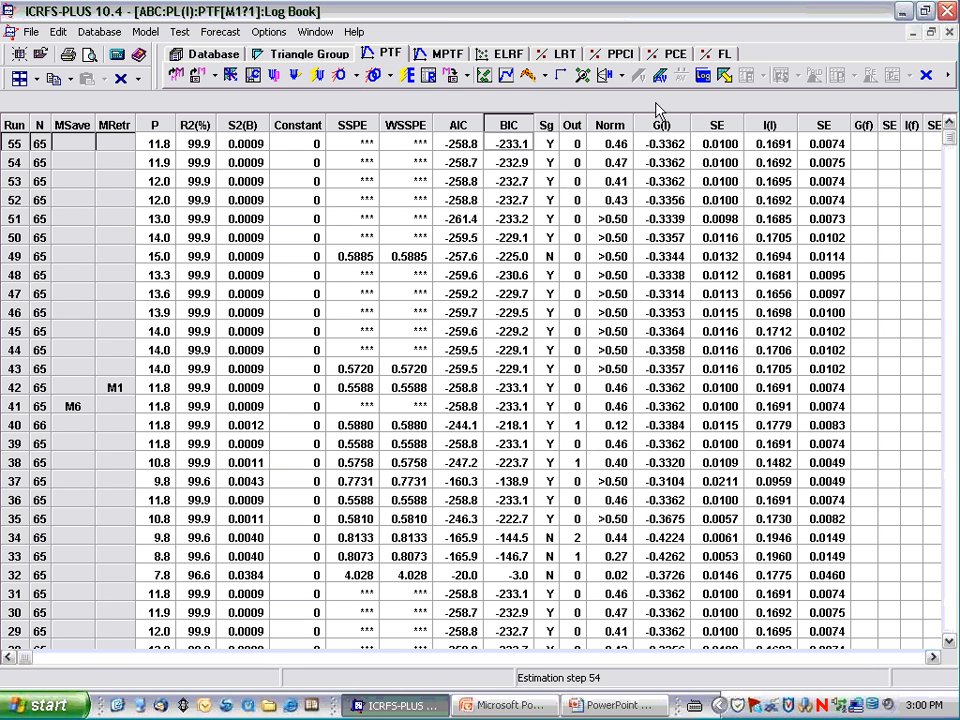
Step: Reinstate all parameters from the accident year weighted residual plot and apply the Adjacent Parameters Only option
click(948, 32)
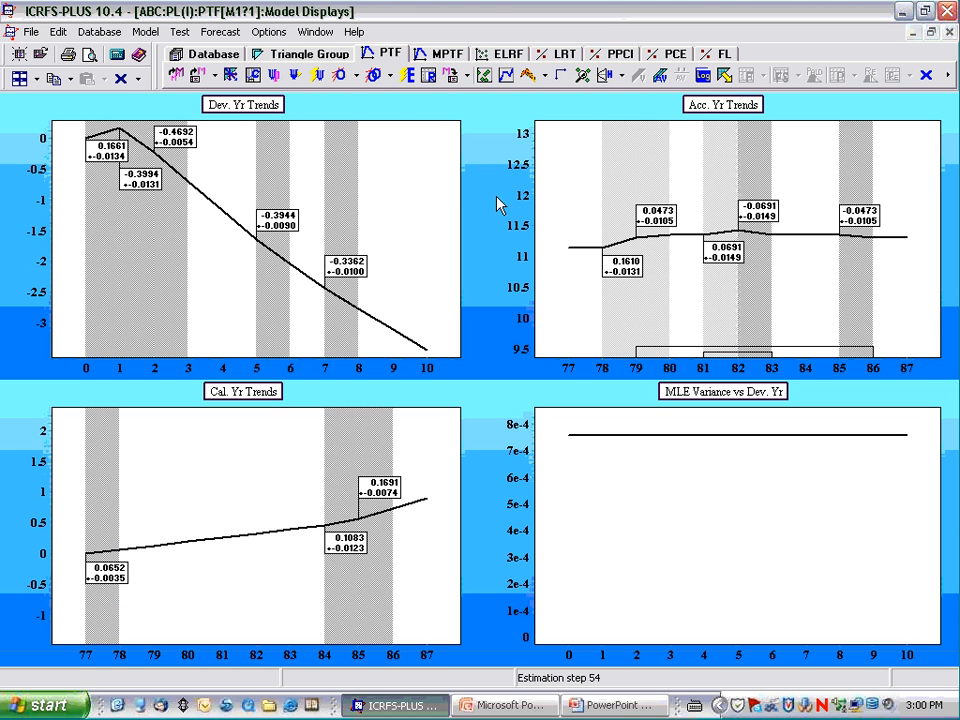
click(392, 79)
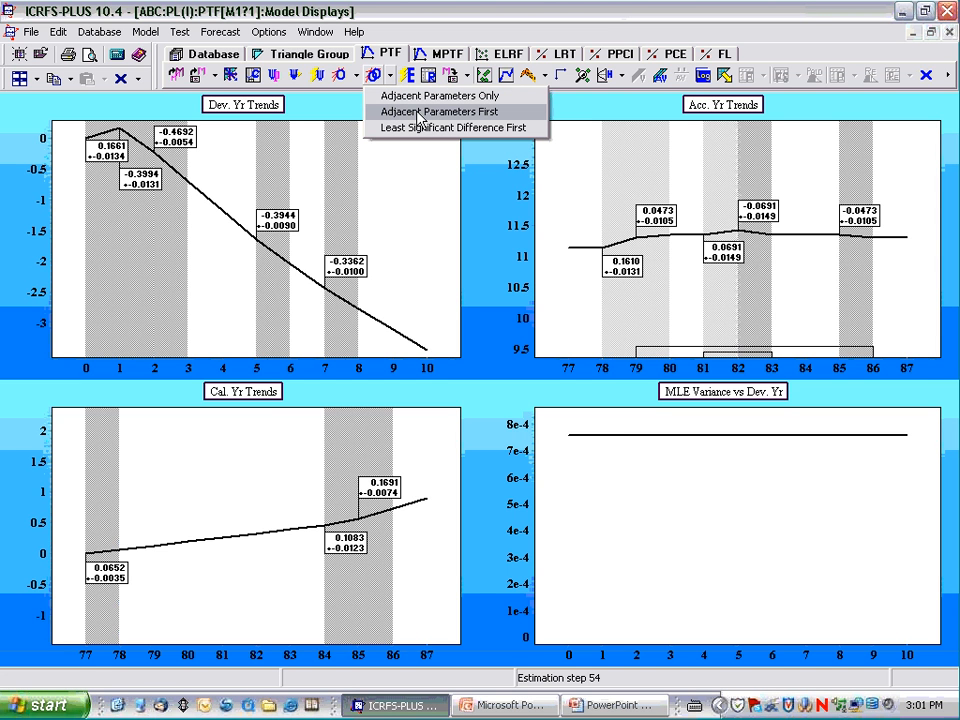
click(429, 204)
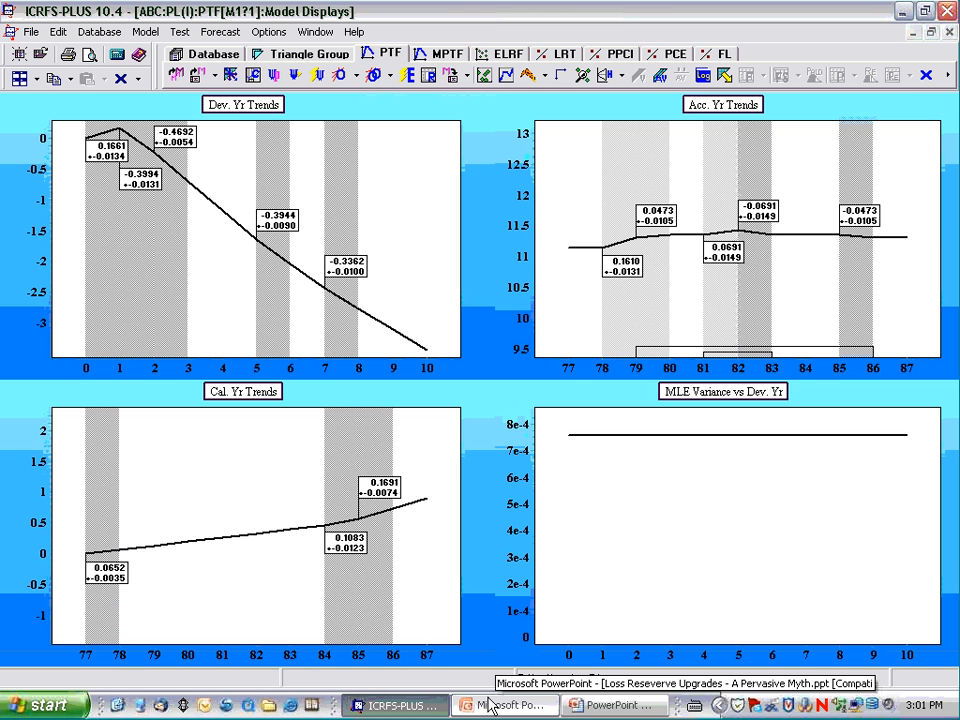
click(485, 76)
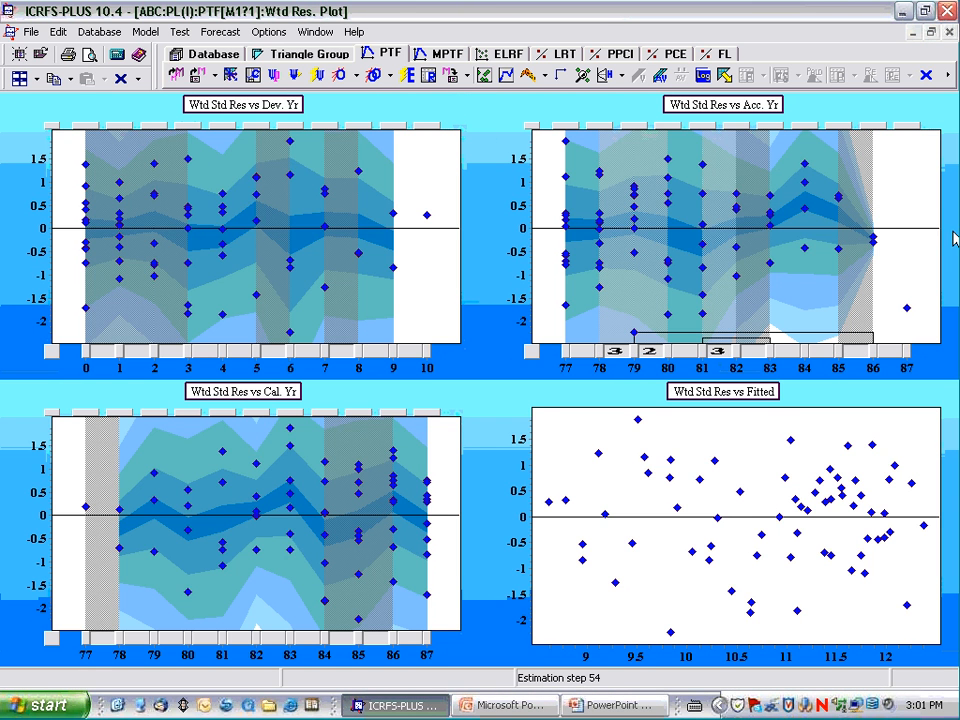
right_click(913, 197)
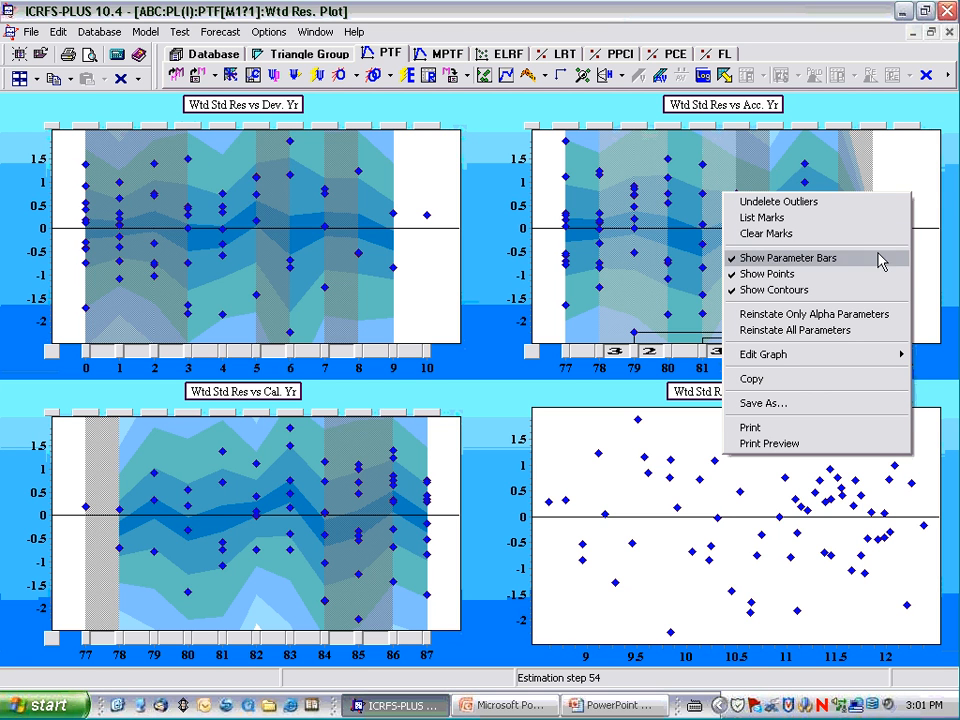
click(852, 331)
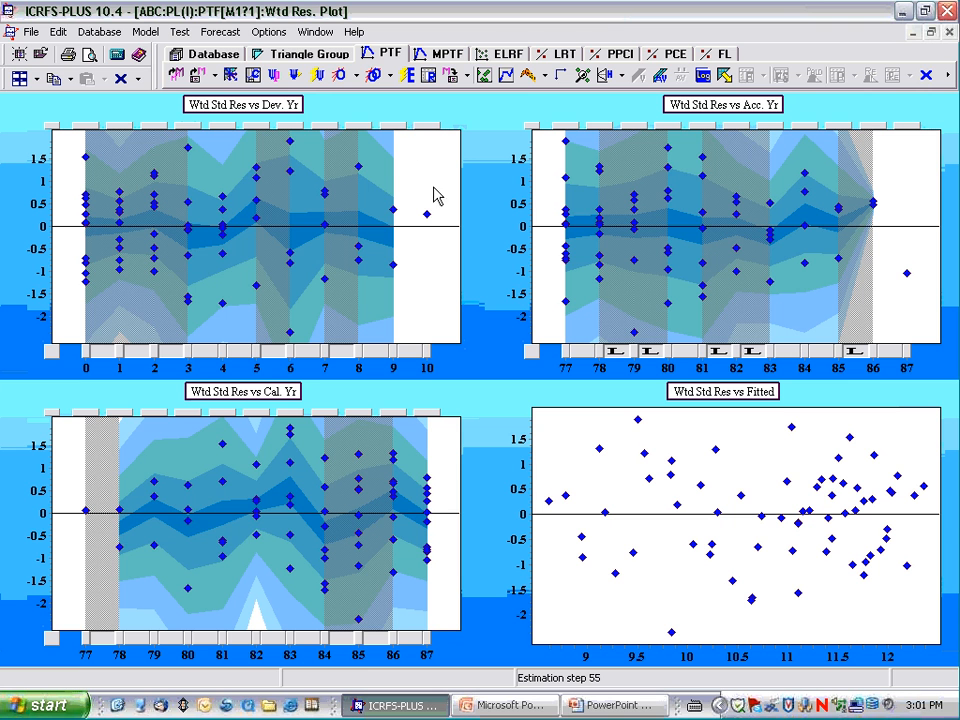
click(389, 76)
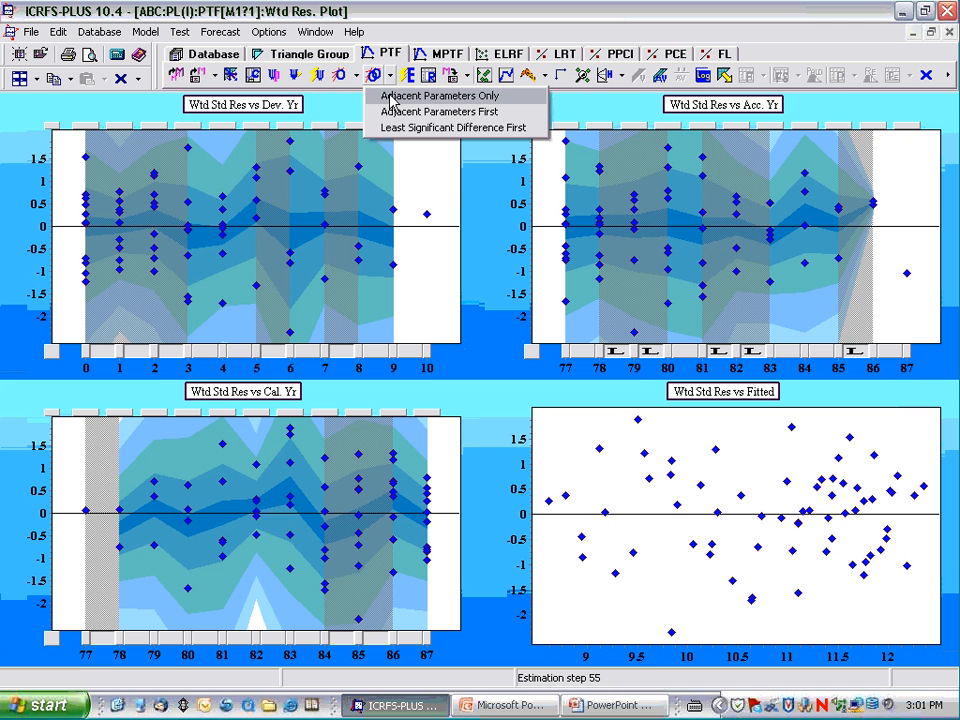
click(390, 96)
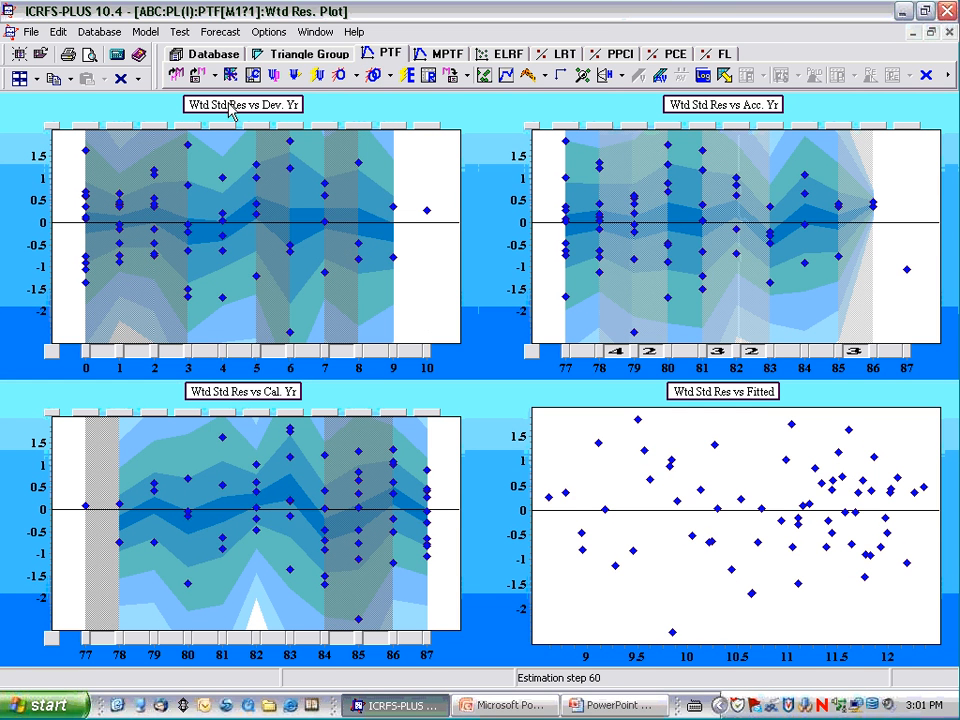
Step: Load the saved good model for the PL(I) dataset and open its model display
click(197, 78)
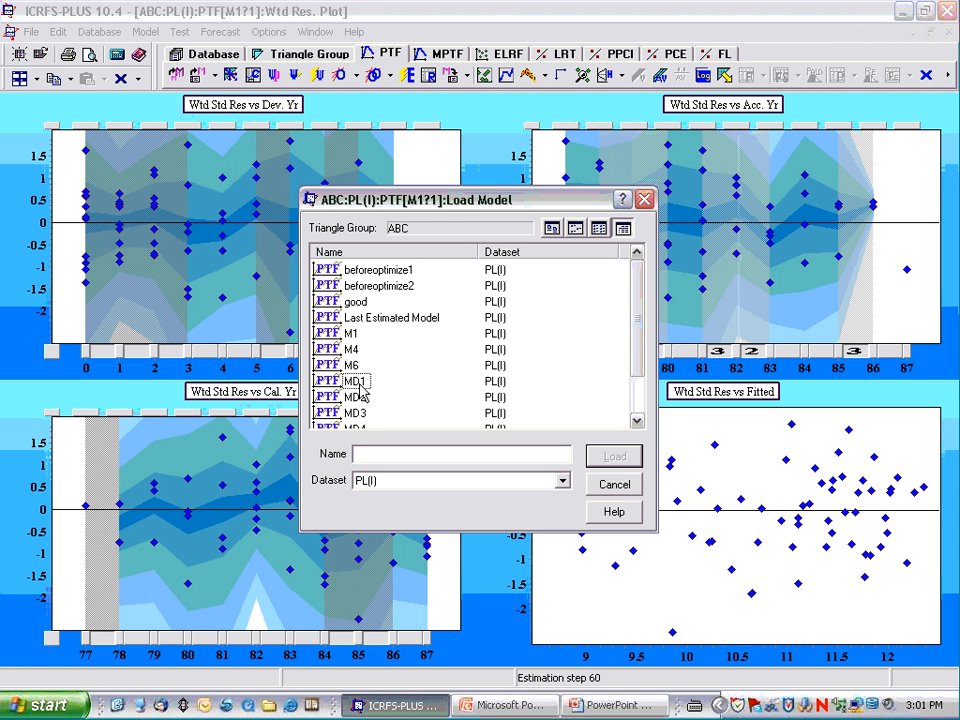
double_click(356, 302)
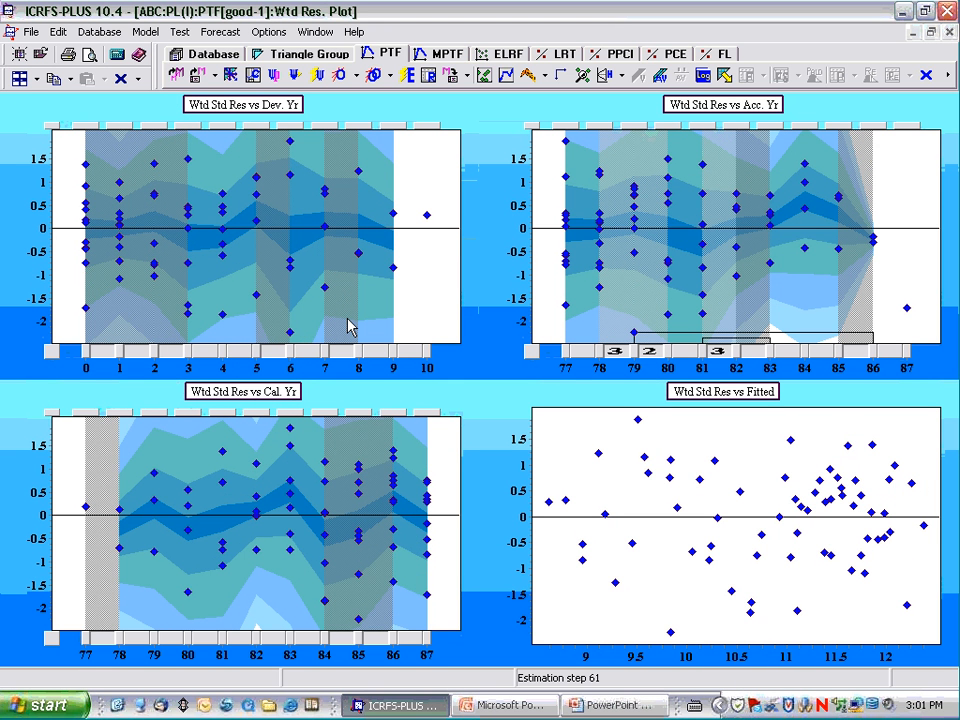
click(506, 78)
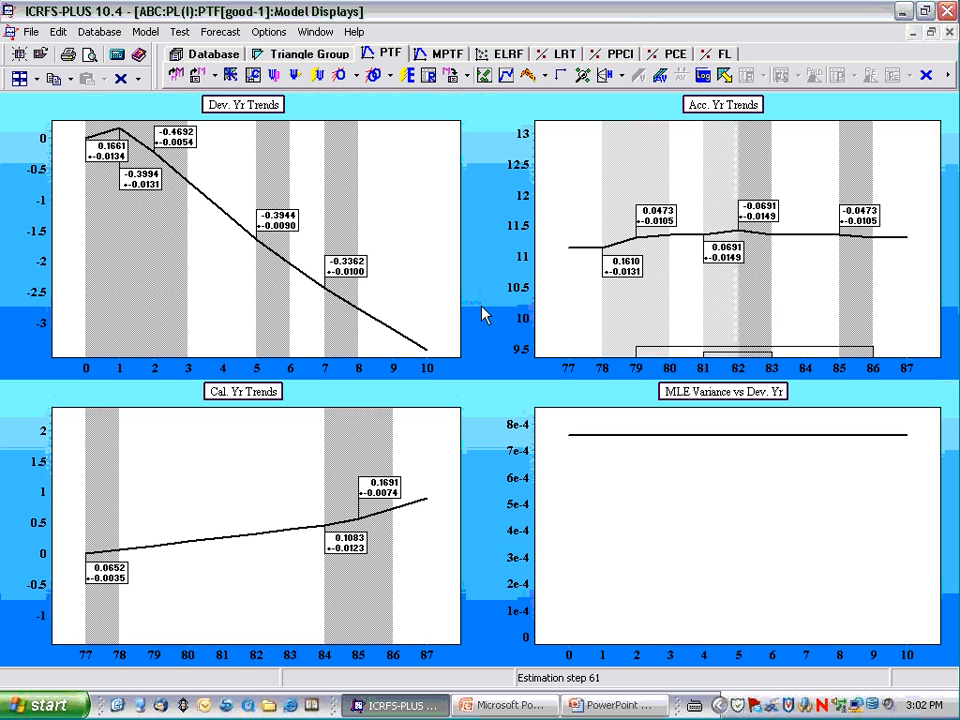
Step: Switch the good model's MLE variance plot to standard deviation, check its value, and review the residual diagnostic plots
double_click(699, 396)
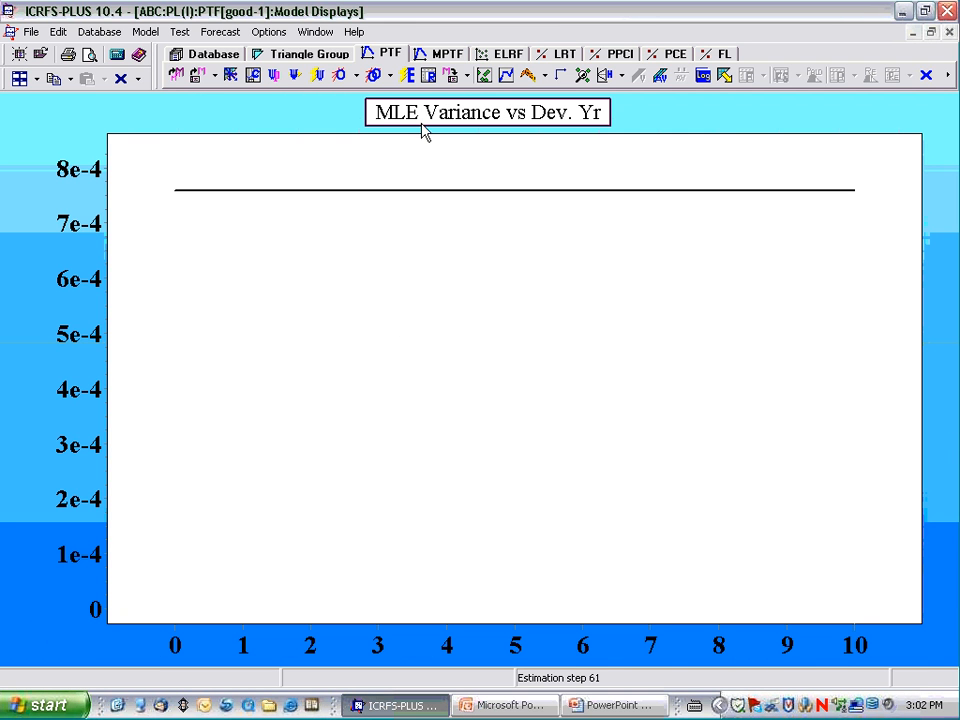
right_click(500, 163)
click(519, 165)
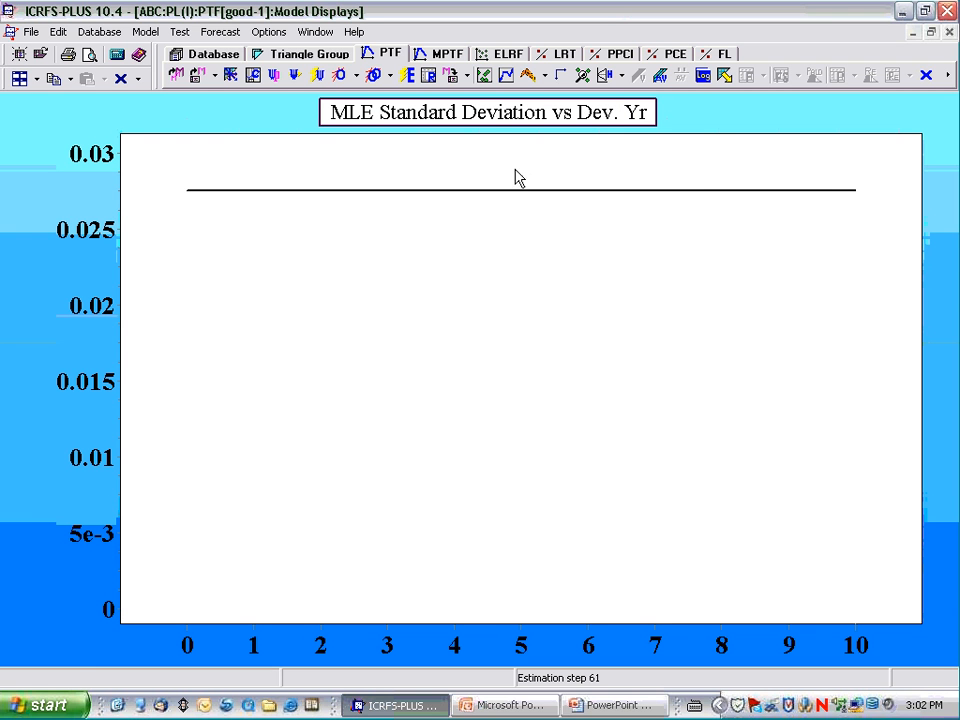
mouse_move(471, 199)
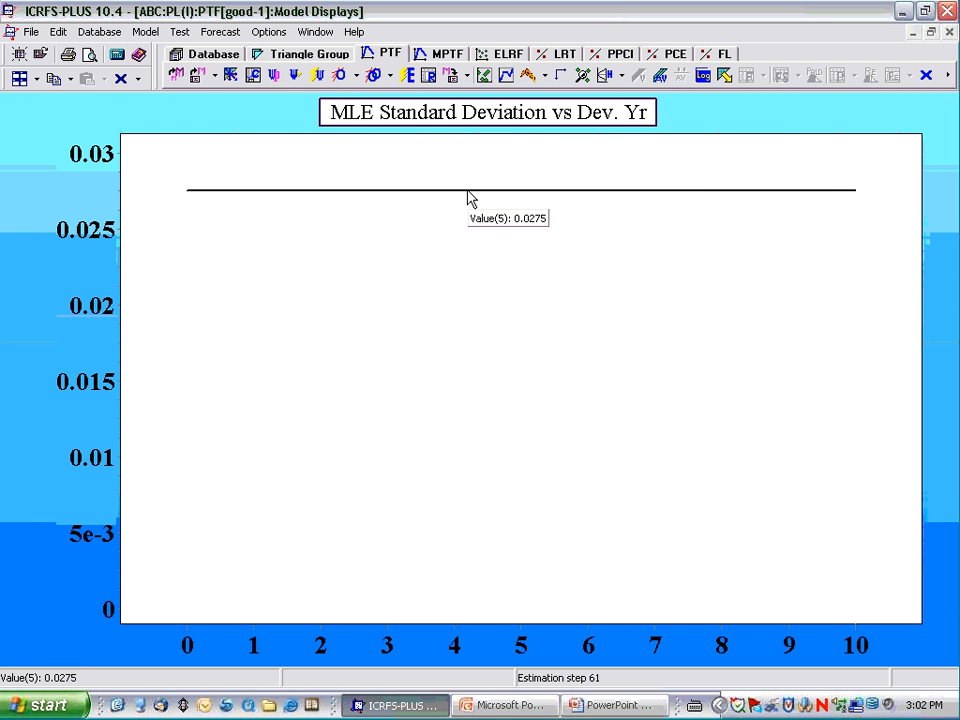
click(581, 77)
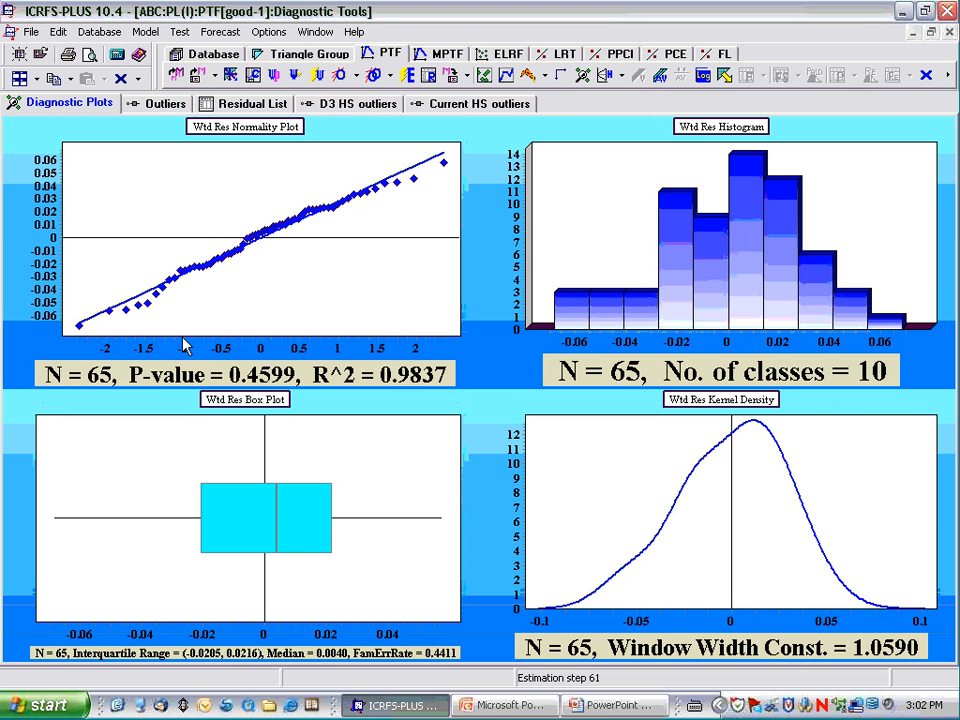
click(507, 80)
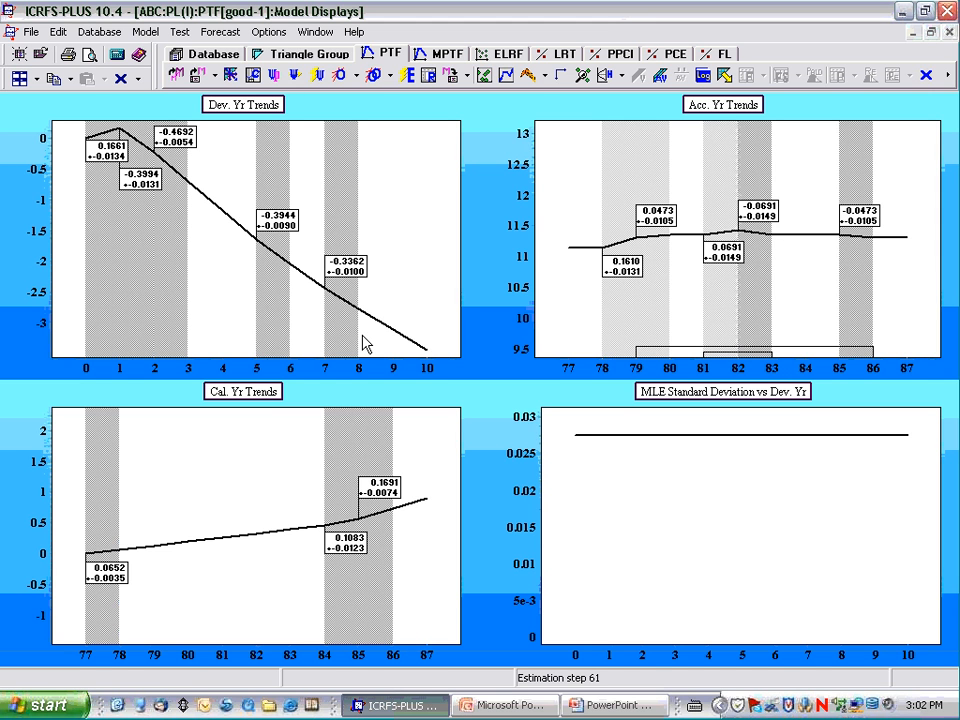
Step: Simulate triangles from the good model with the number of simulations set to 3
click(180, 32)
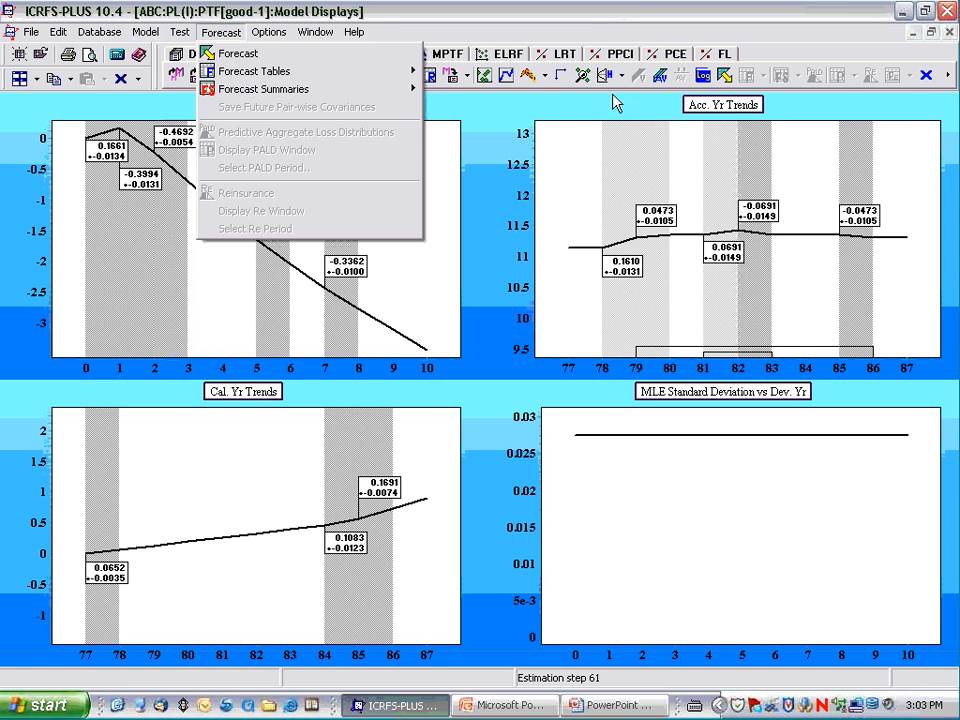
click(485, 26)
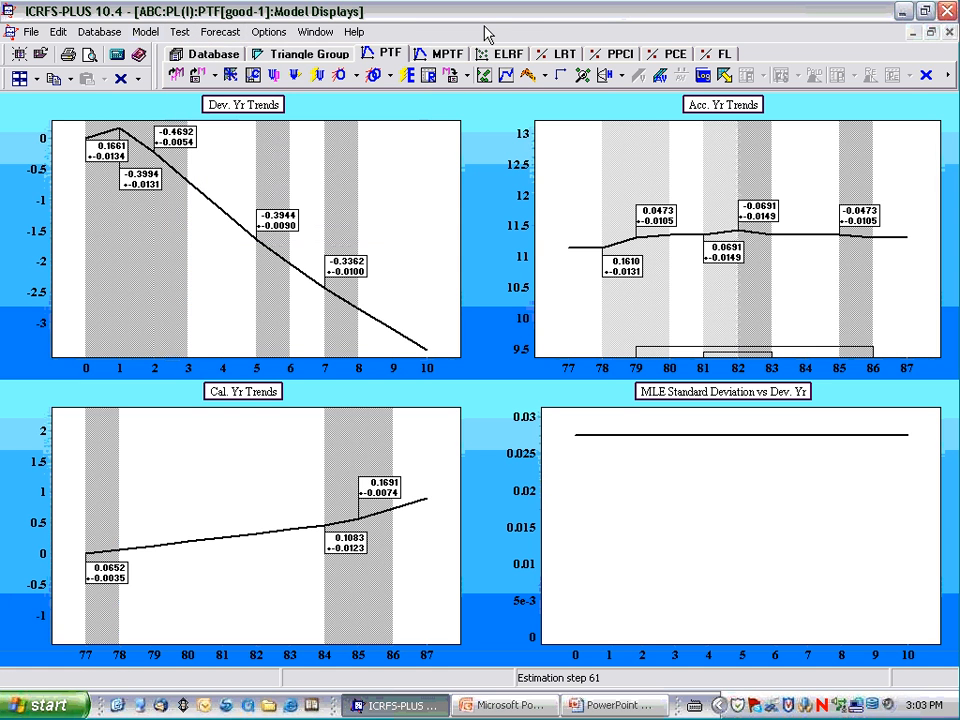
click(180, 32)
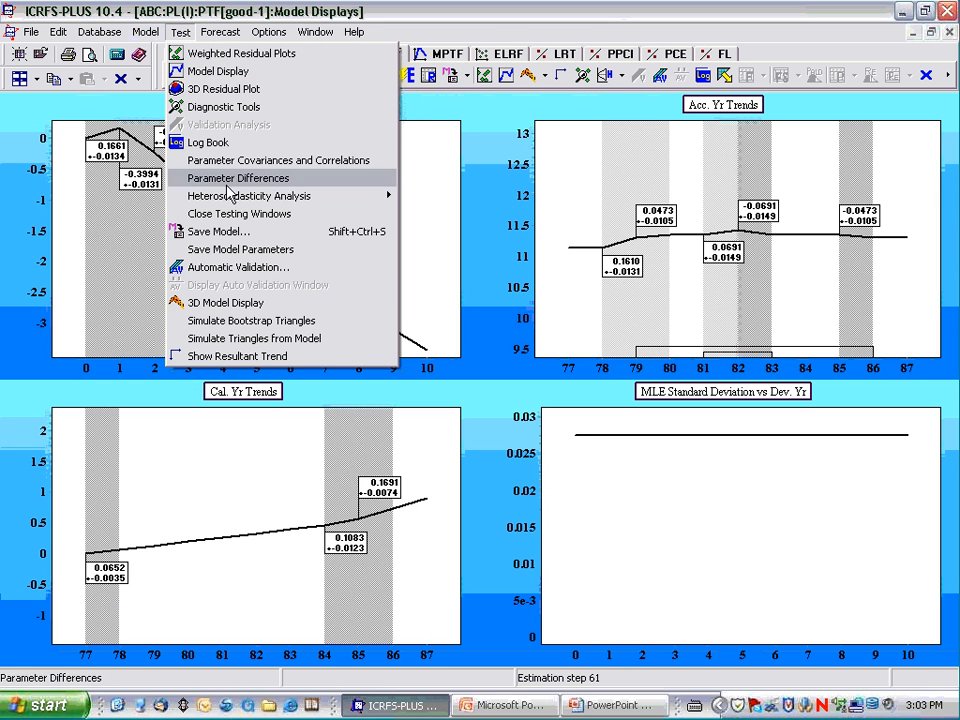
click(293, 341)
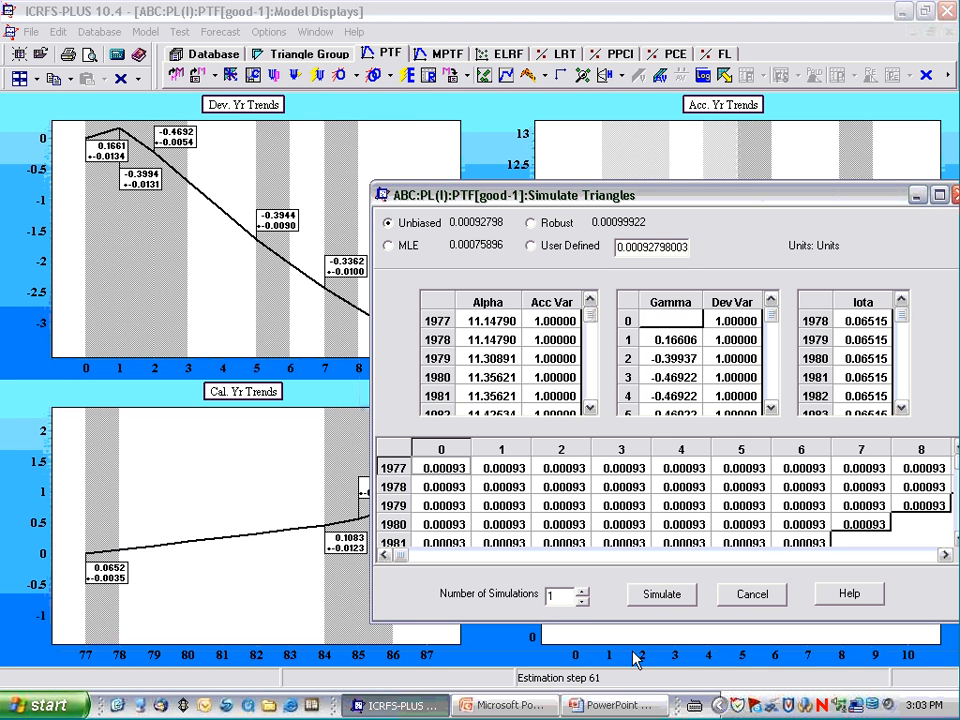
click(582, 590)
click(582, 590)
click(660, 600)
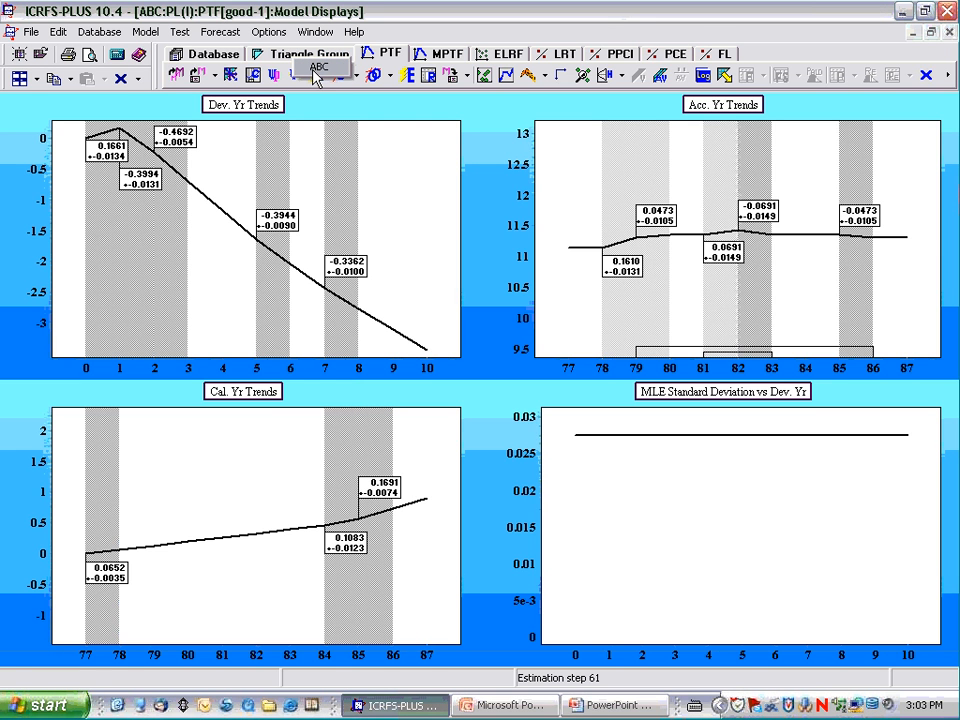
Step: In the ABC triangle group, copy the PL(I) good model to the PL(I)SIM, PL(I)SIM1 and PL(I)SIM2 datasets
click(312, 54)
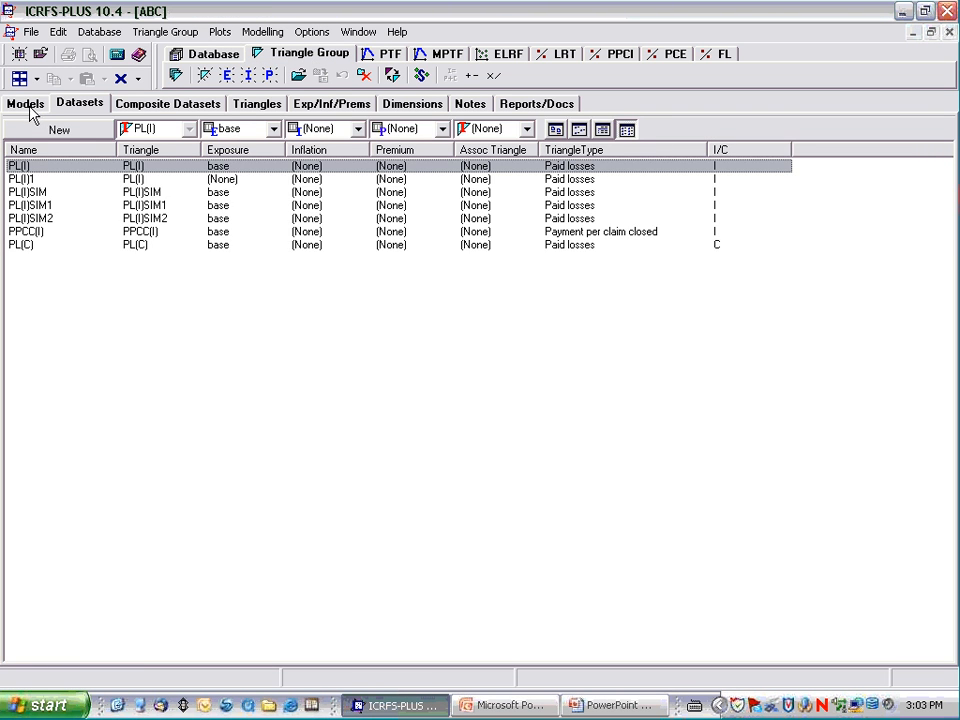
click(25, 104)
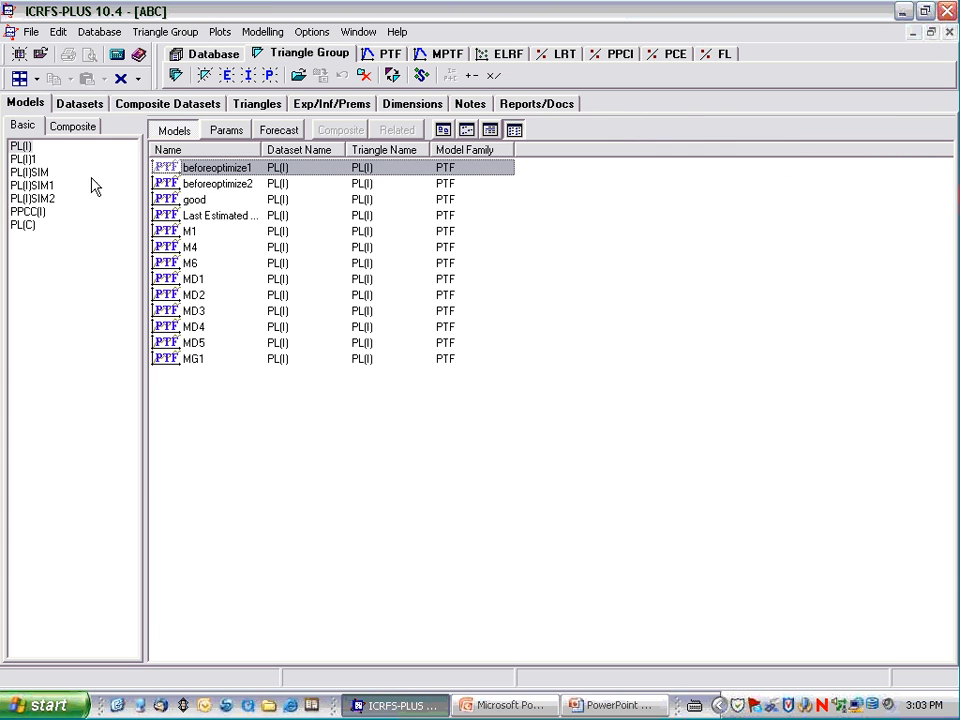
click(179, 200)
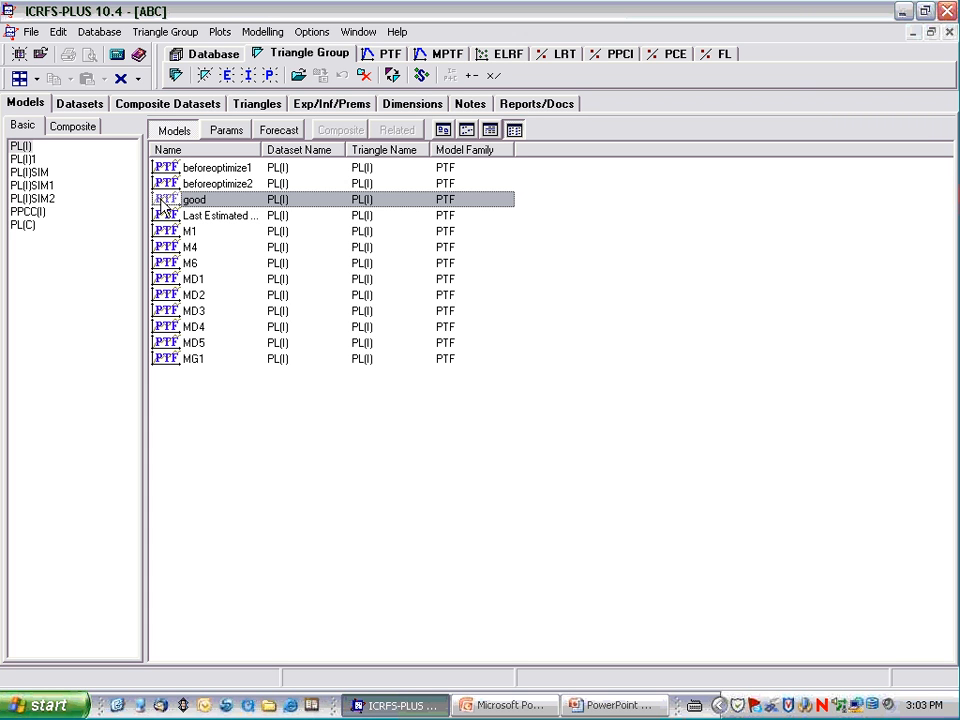
drag(161, 205, 71, 182)
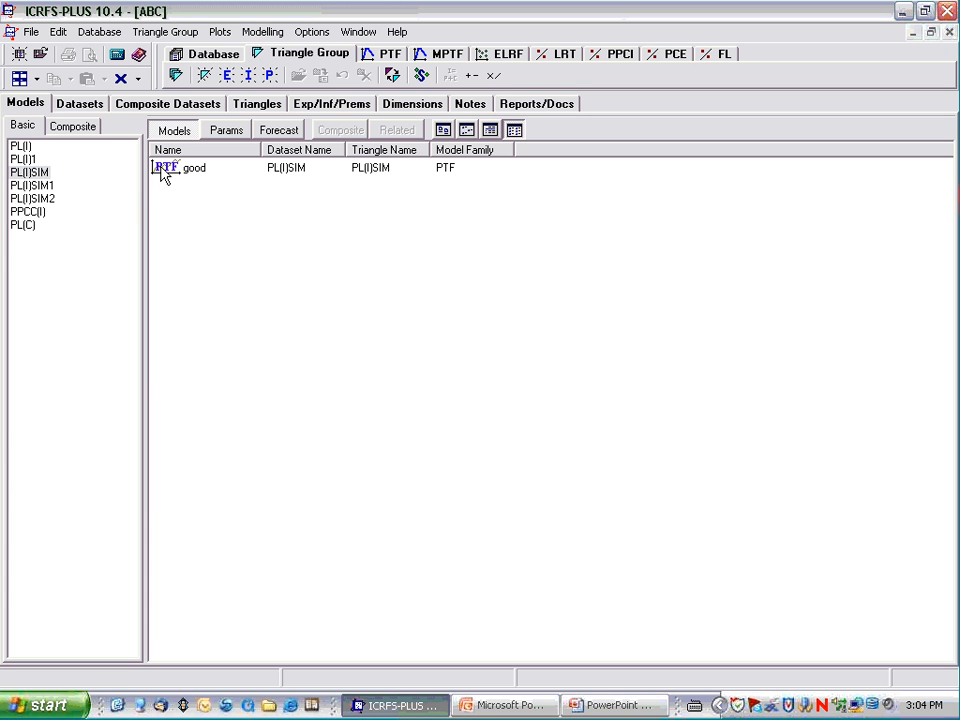
drag(163, 178, 84, 185)
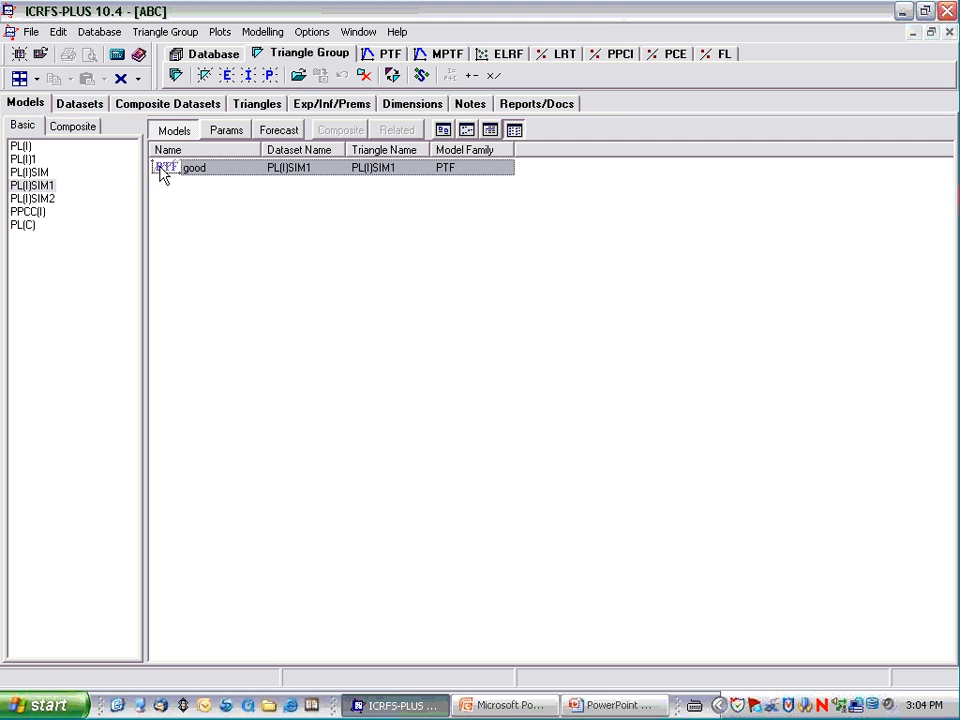
drag(163, 172, 77, 204)
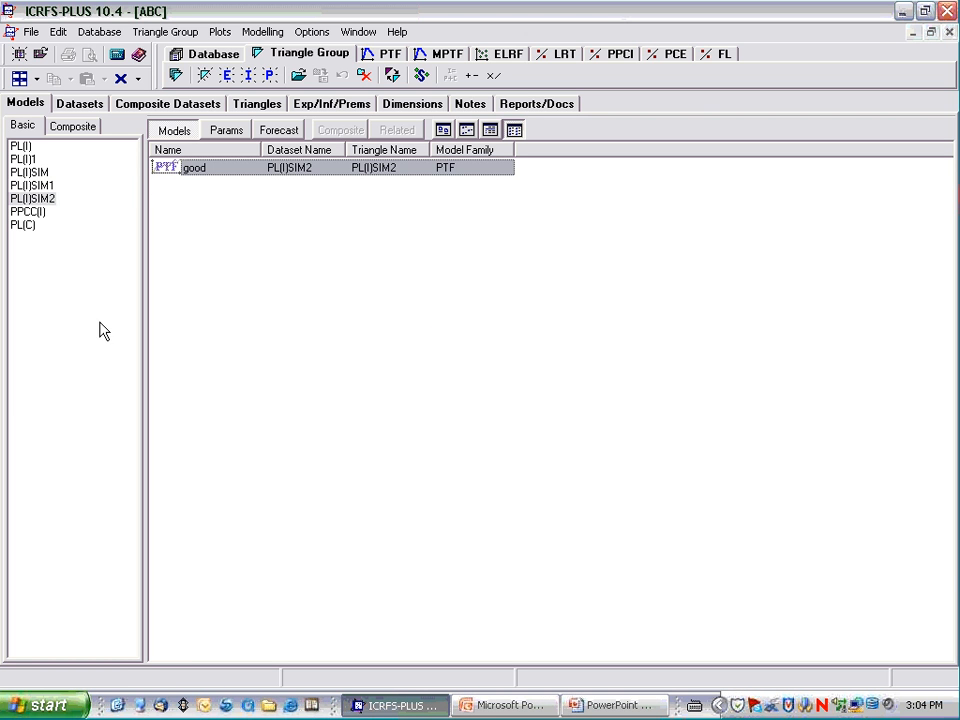
Step: List the models of all datasets and open the good models of PL(I)SIM, PL(I)SIM1 and PL(I)SIM2 together
click(46, 353)
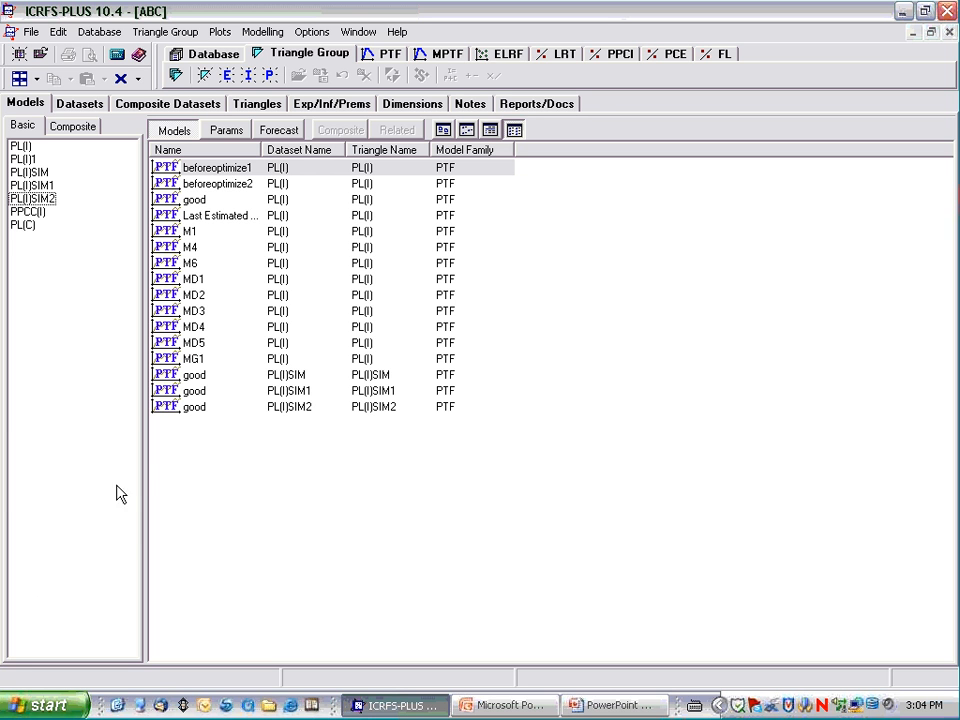
click(190, 378)
shift+click(192, 394)
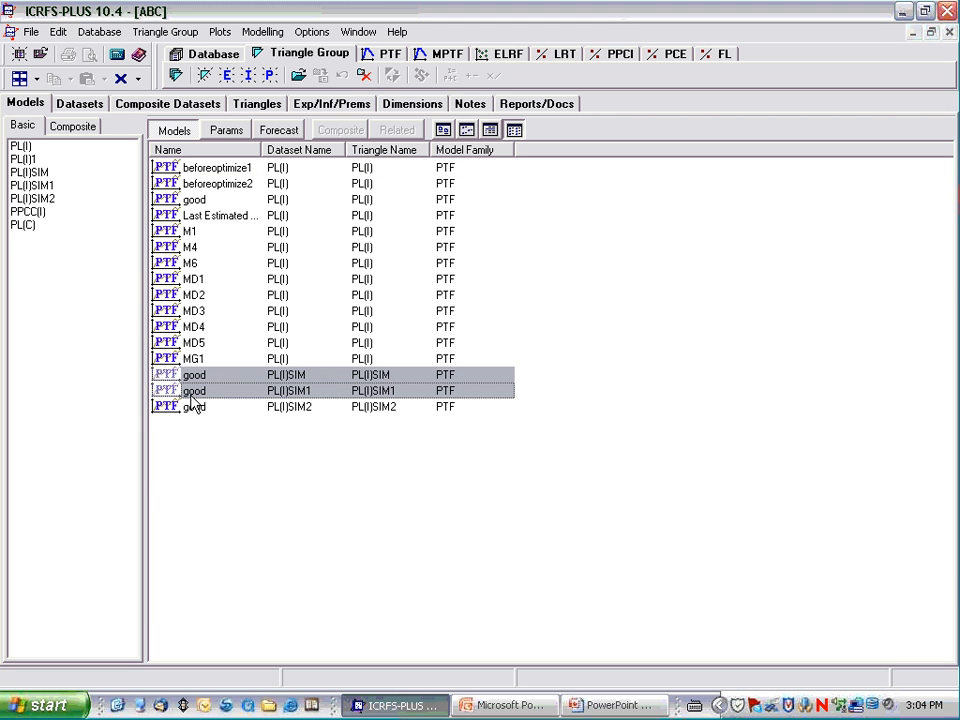
shift+click(194, 408)
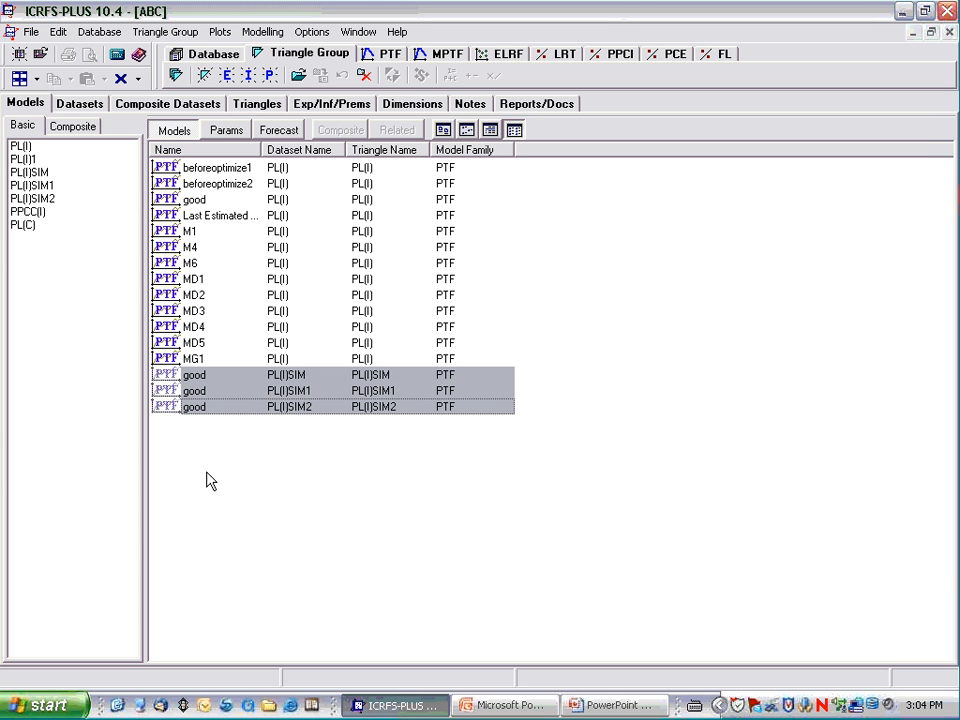
right_click(169, 390)
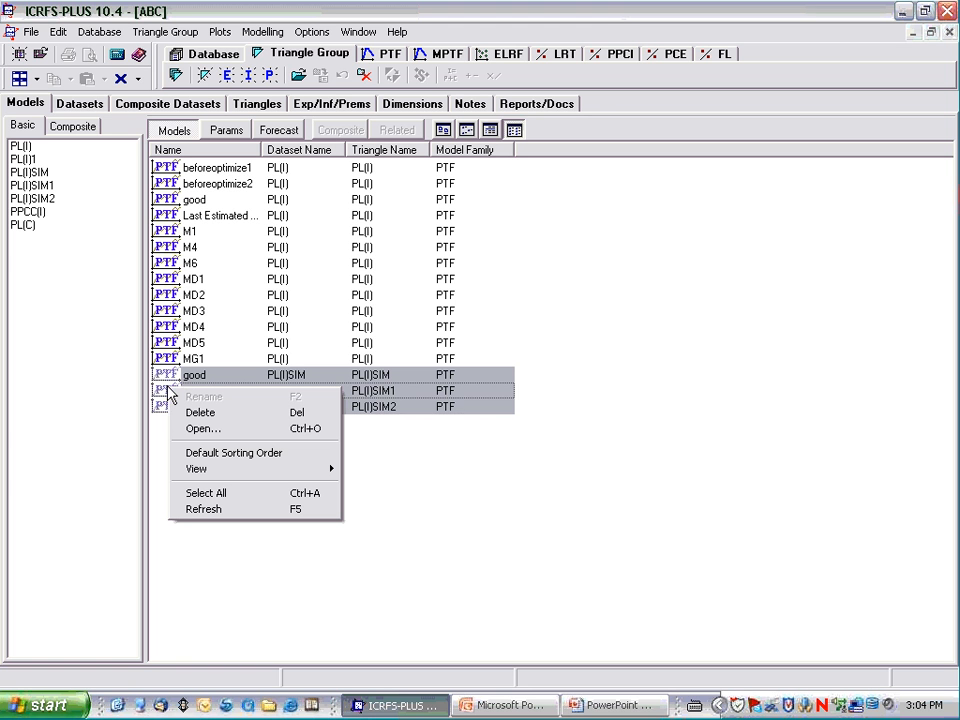
click(194, 433)
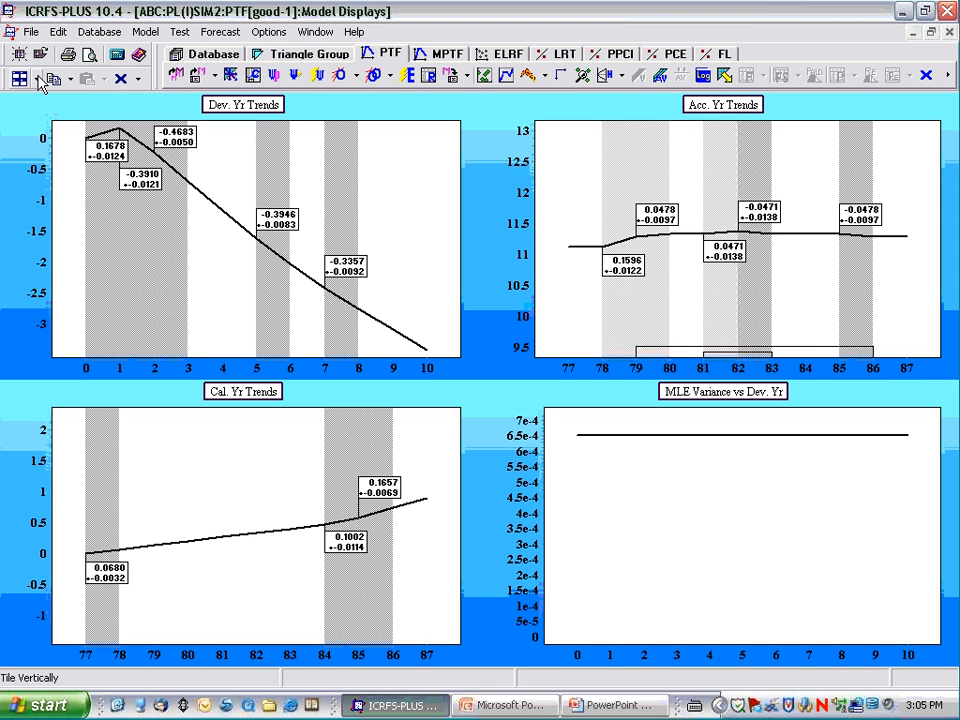
Step: Minimize the other window types and tile the model displays of PL(I) and the three simulated datasets vertically
click(38, 79)
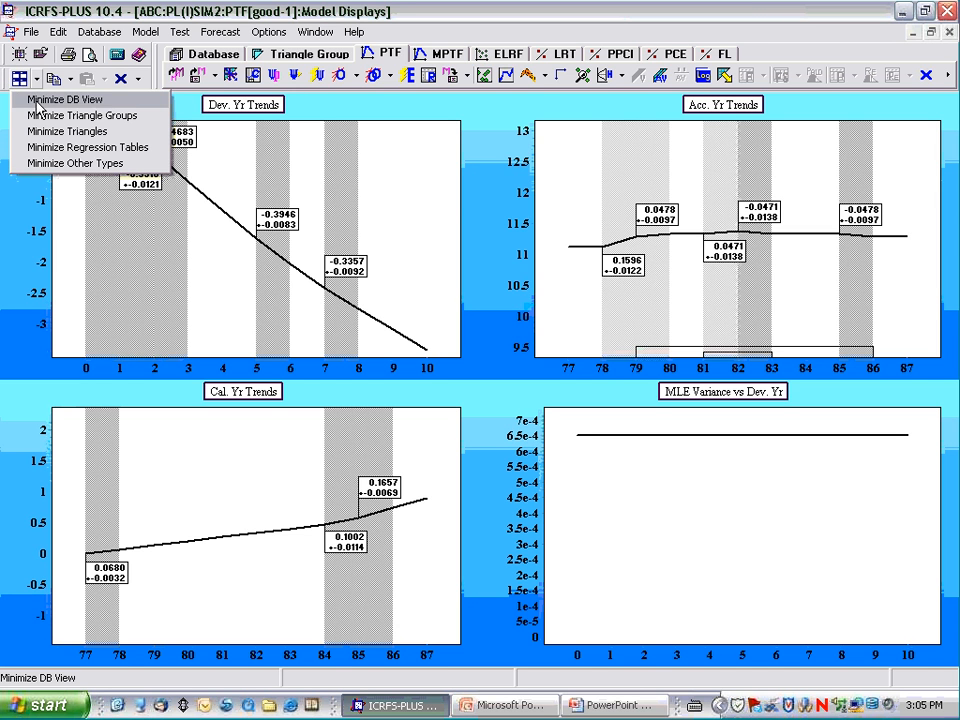
click(38, 163)
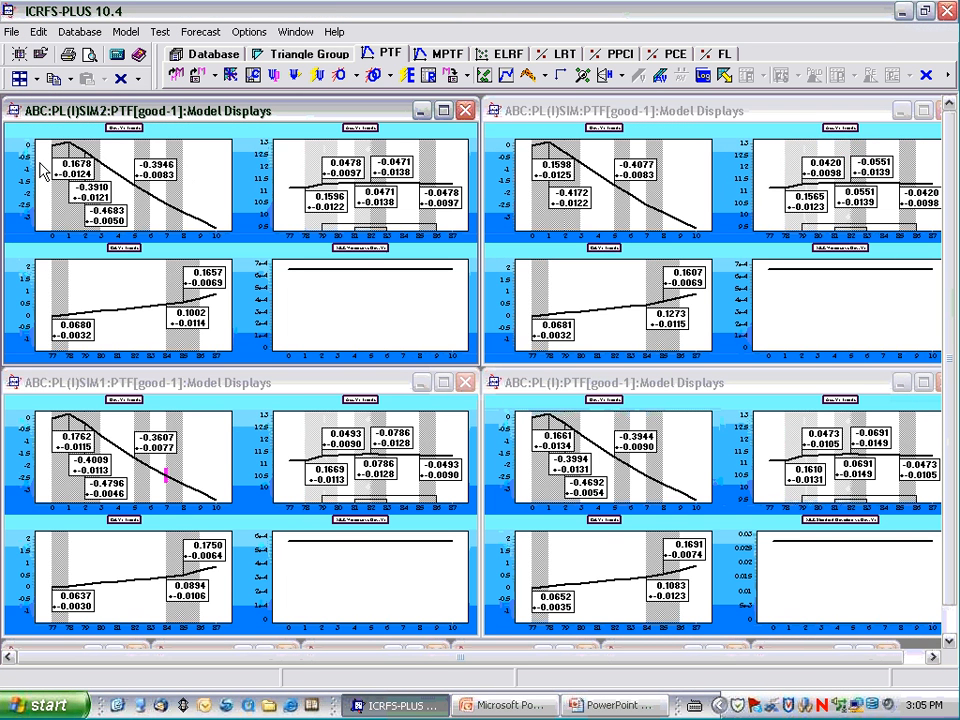
click(19, 80)
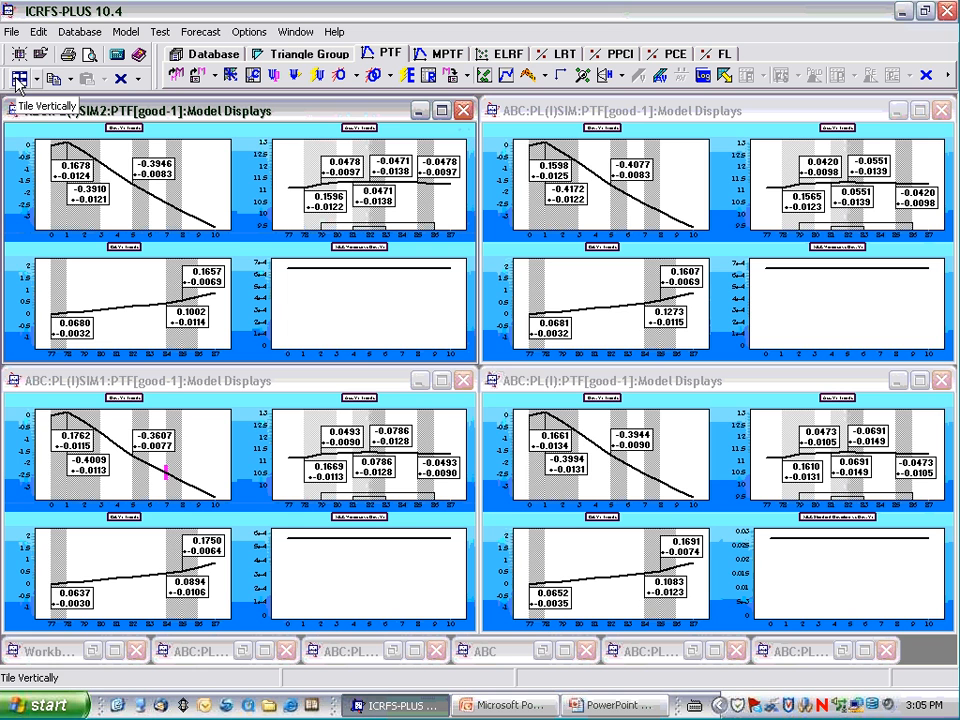
Step: Enlarge the calendar year trends chart in the model displays of PL(I), PL(I)SIM, PL(I)SIM1 and PL(I)SIM2 and compare the trends
double_click(130, 523)
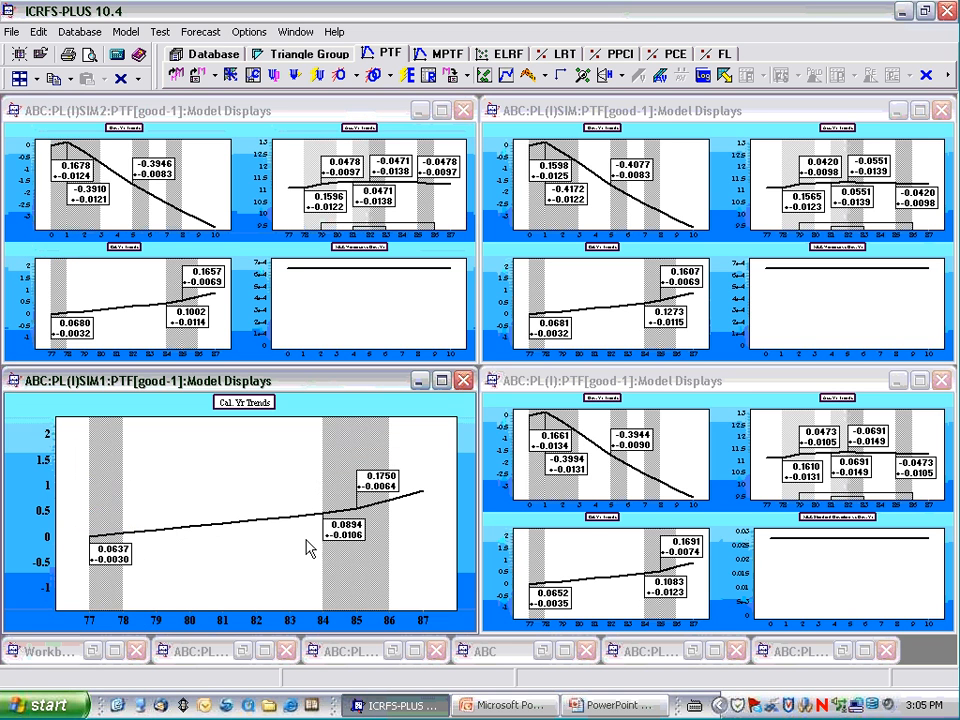
double_click(592, 520)
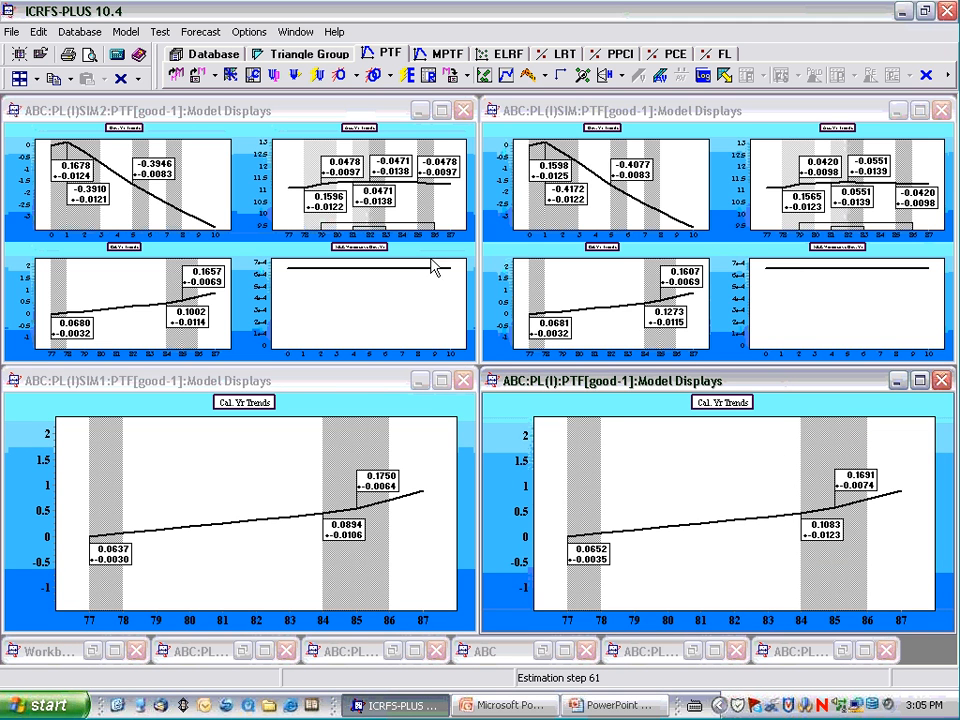
double_click(608, 255)
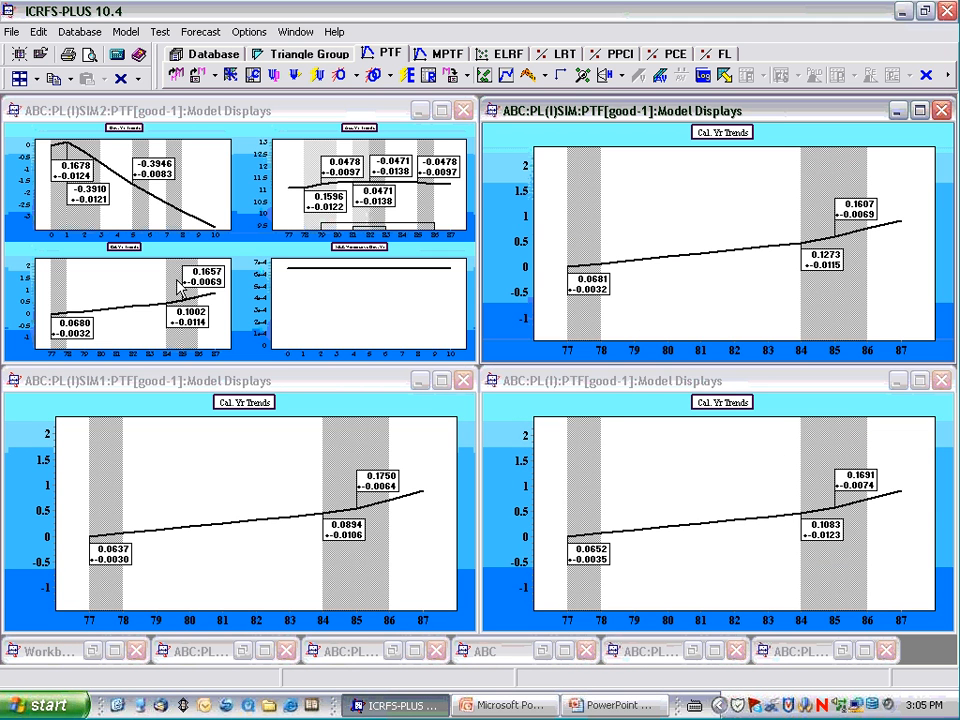
double_click(125, 255)
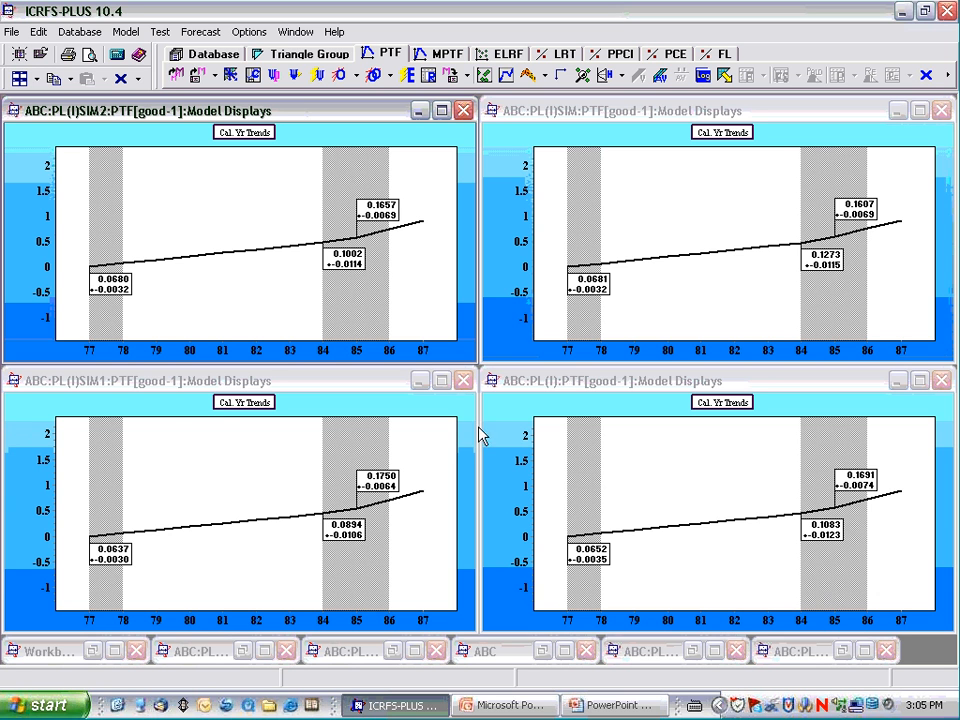
click(540, 389)
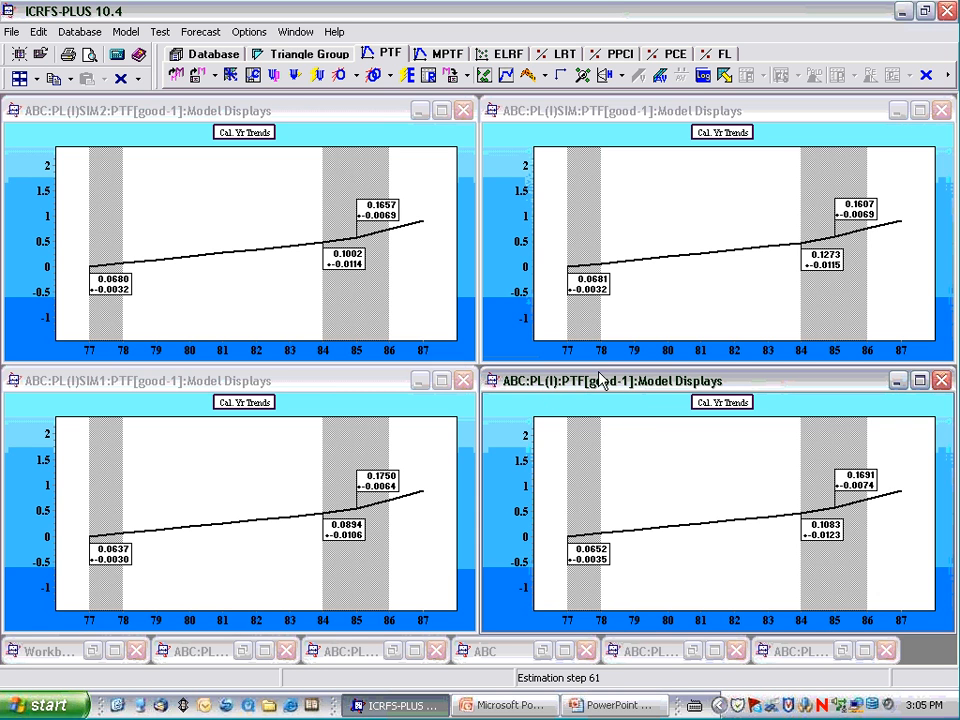
click(555, 126)
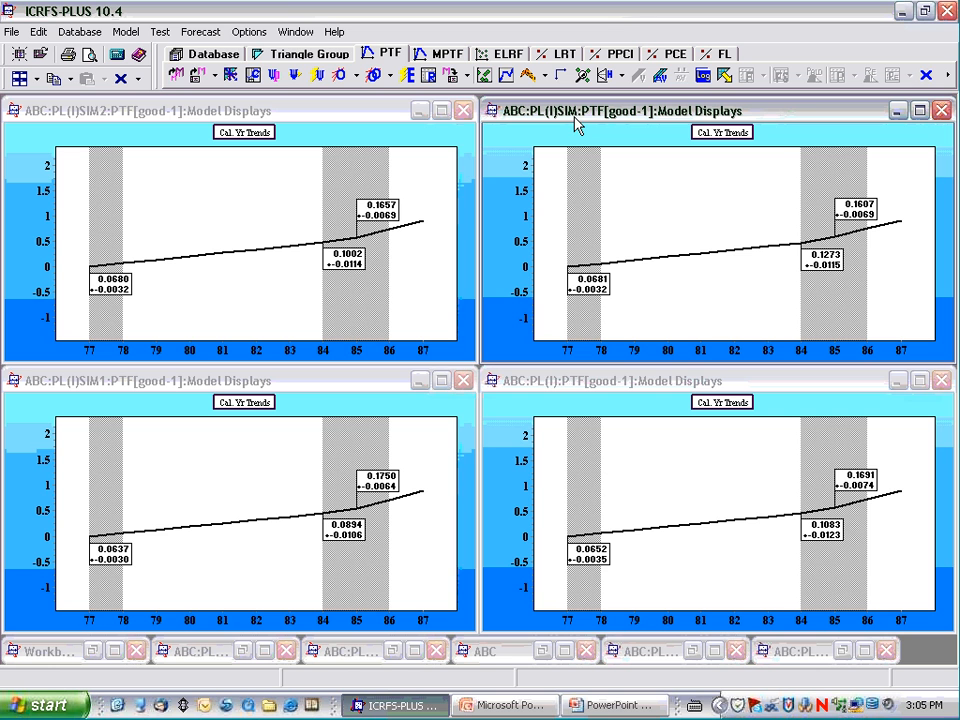
click(177, 136)
click(173, 405)
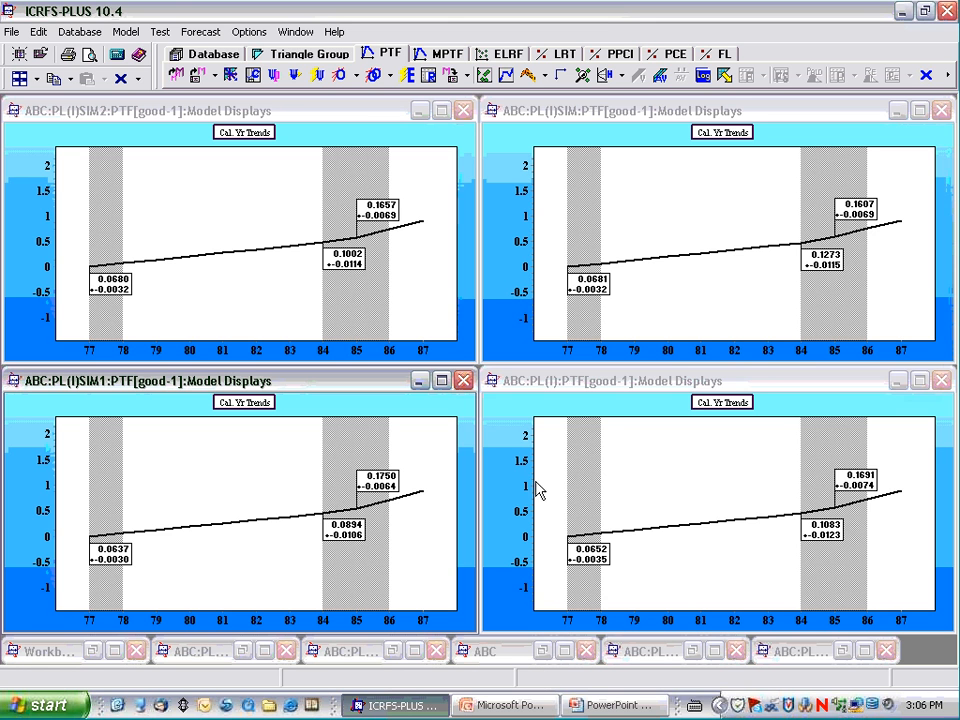
click(608, 410)
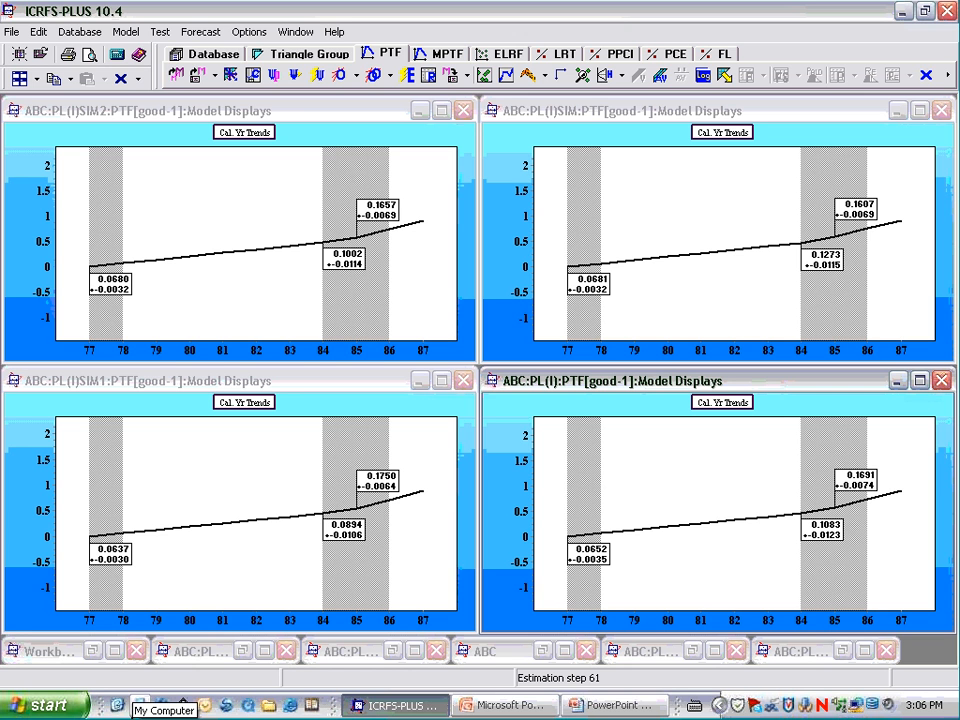
Step: Create the reserve forecast tables for all four good models together, accepting the offered forecast setup
click(724, 77)
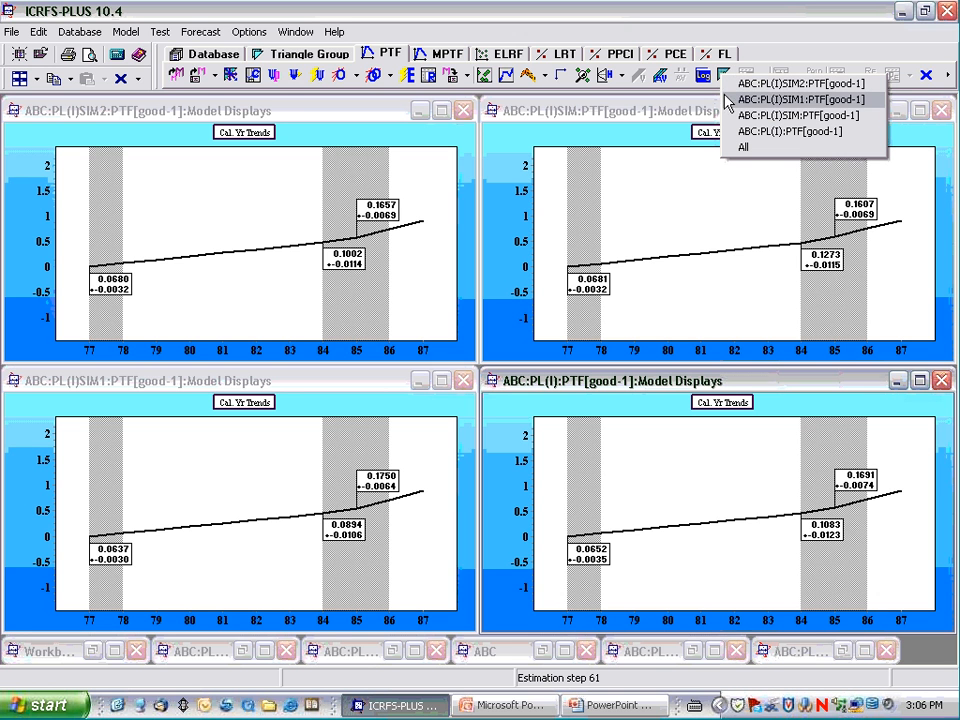
click(741, 150)
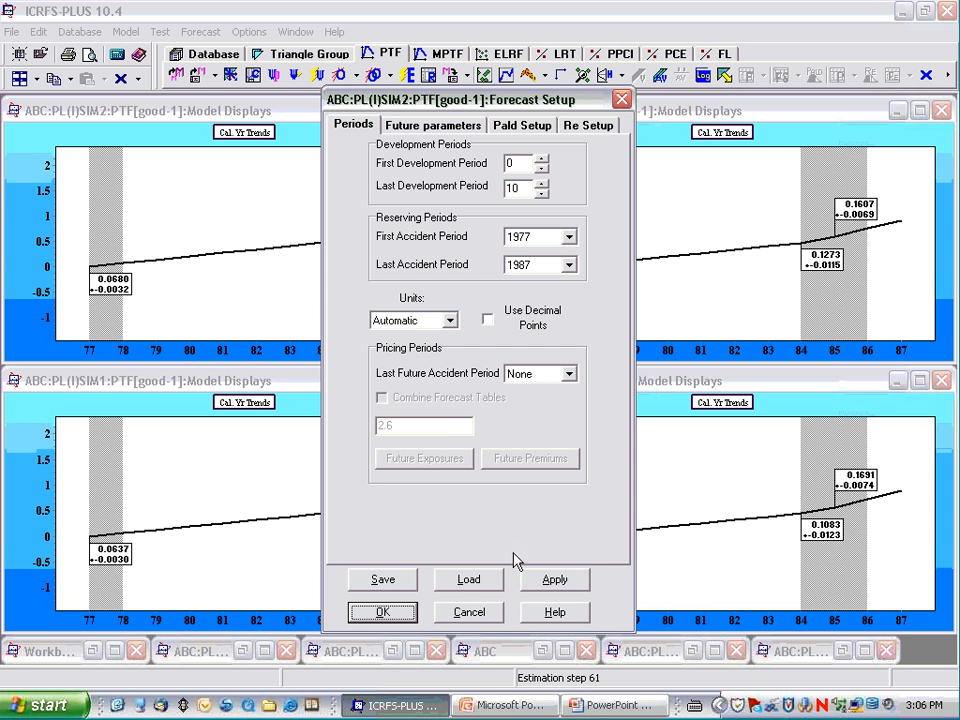
click(382, 614)
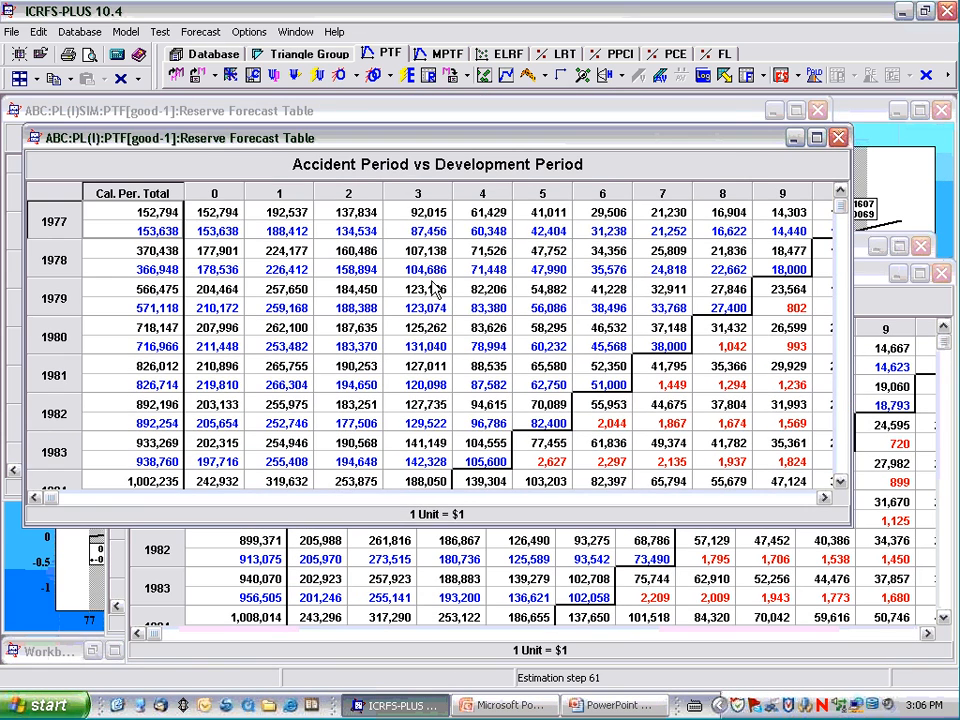
Step: Open the log books of all four models and examine the mean and SD reserve of PL(I)'s good model
click(702, 80)
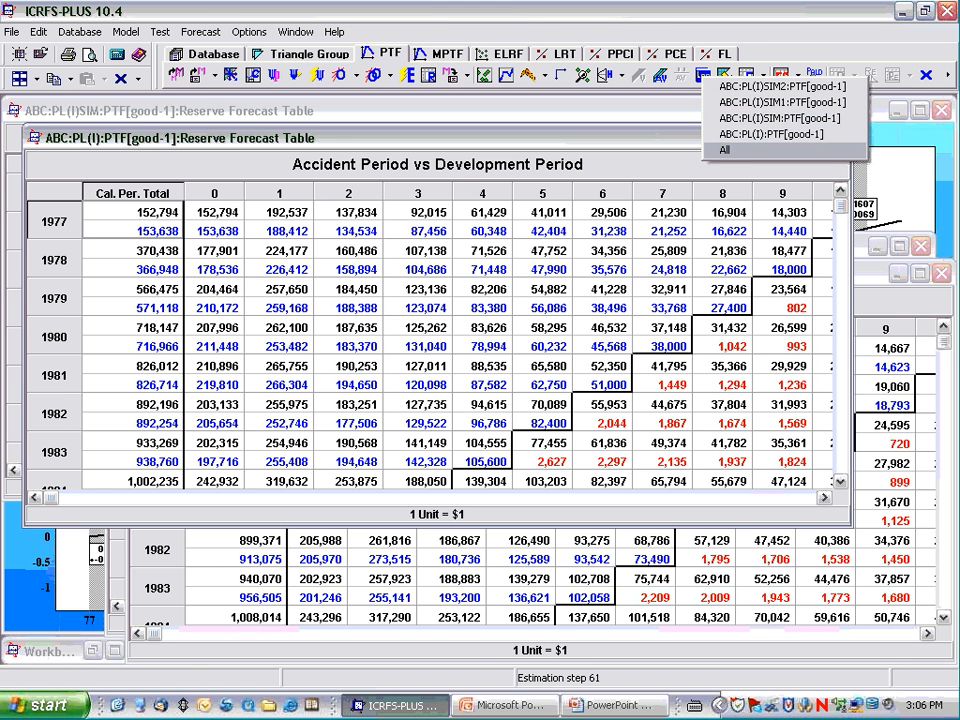
click(725, 150)
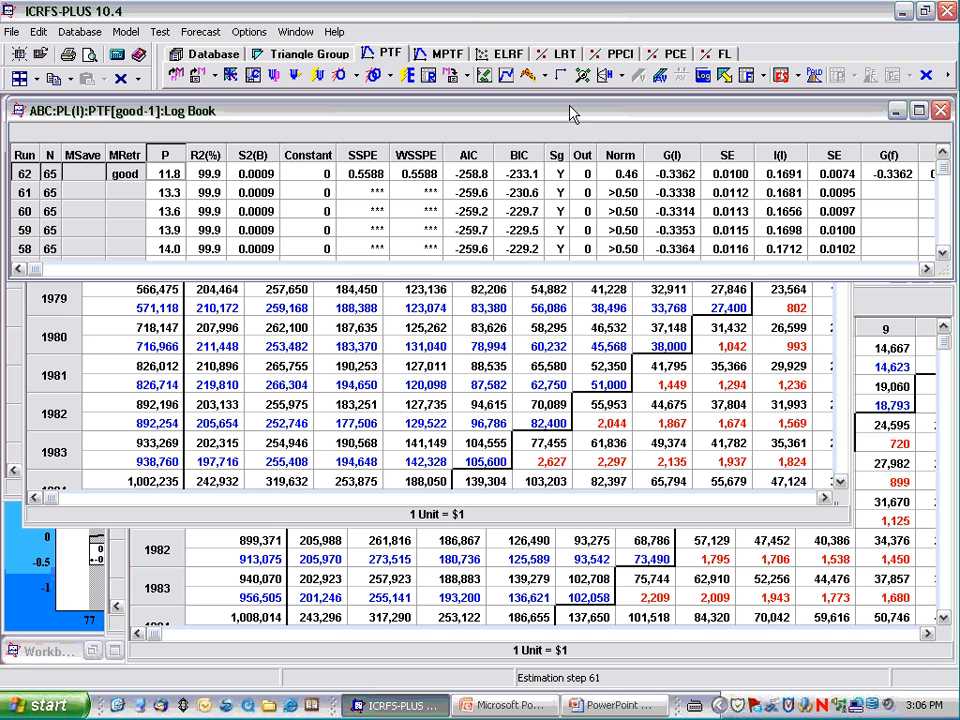
drag(570, 113, 496, 319)
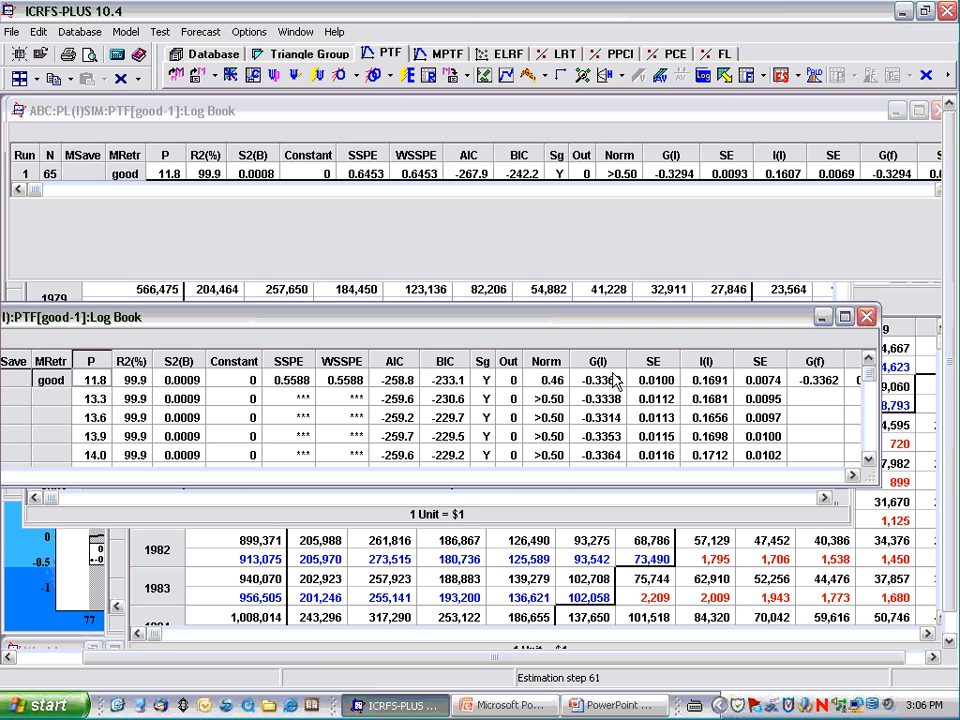
click(853, 475)
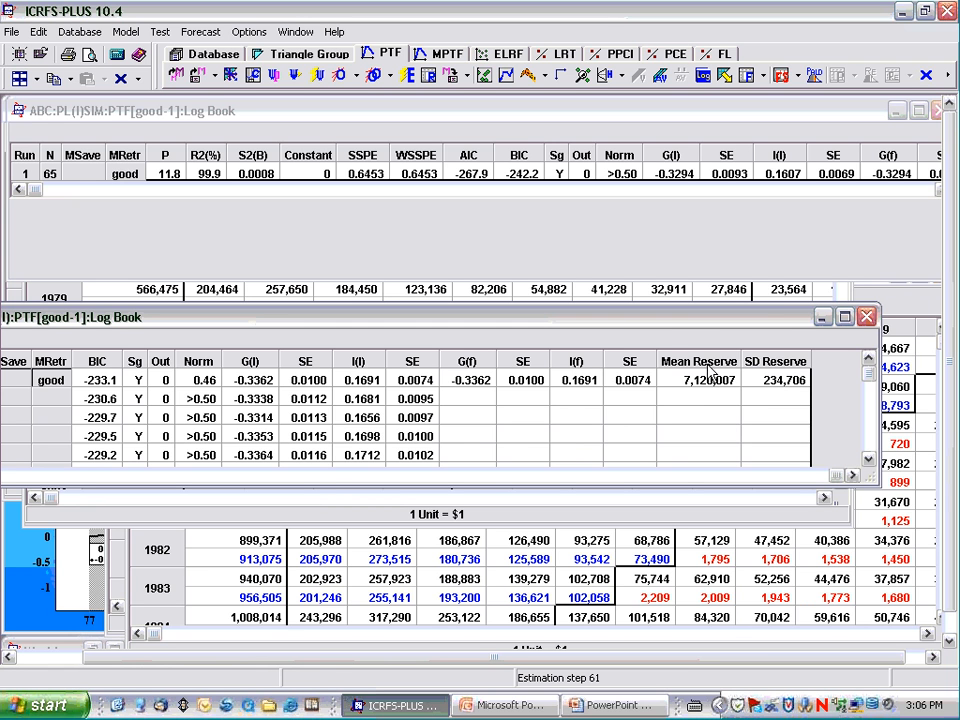
drag(664, 326, 522, 368)
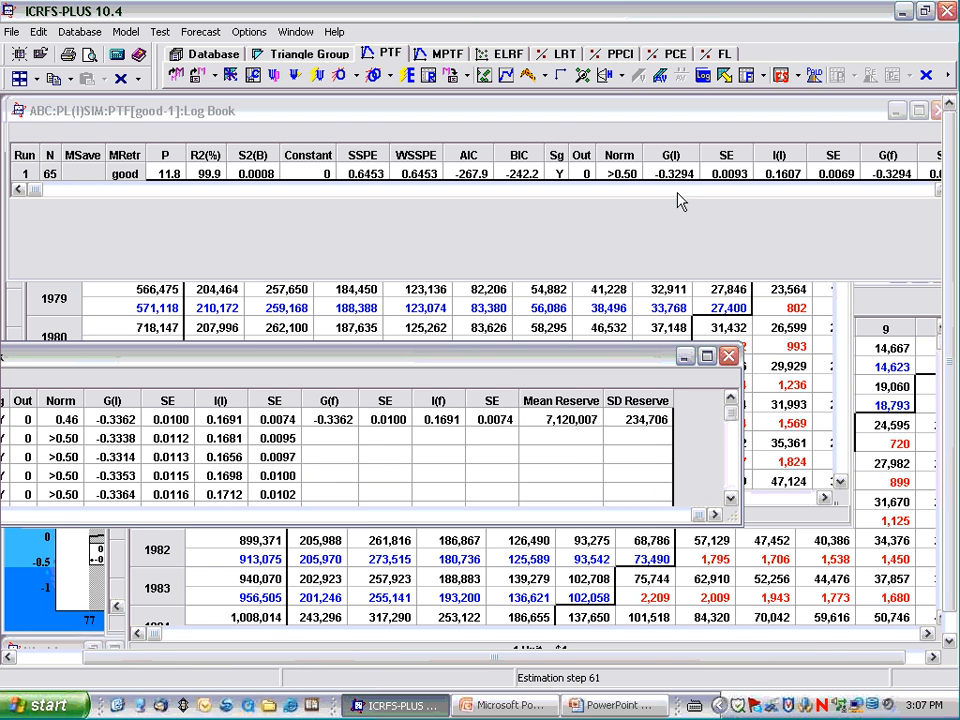
Step: Examine the mean and SD reserve in the PL(I)SIM log book, then move that log book out of the way
click(677, 121)
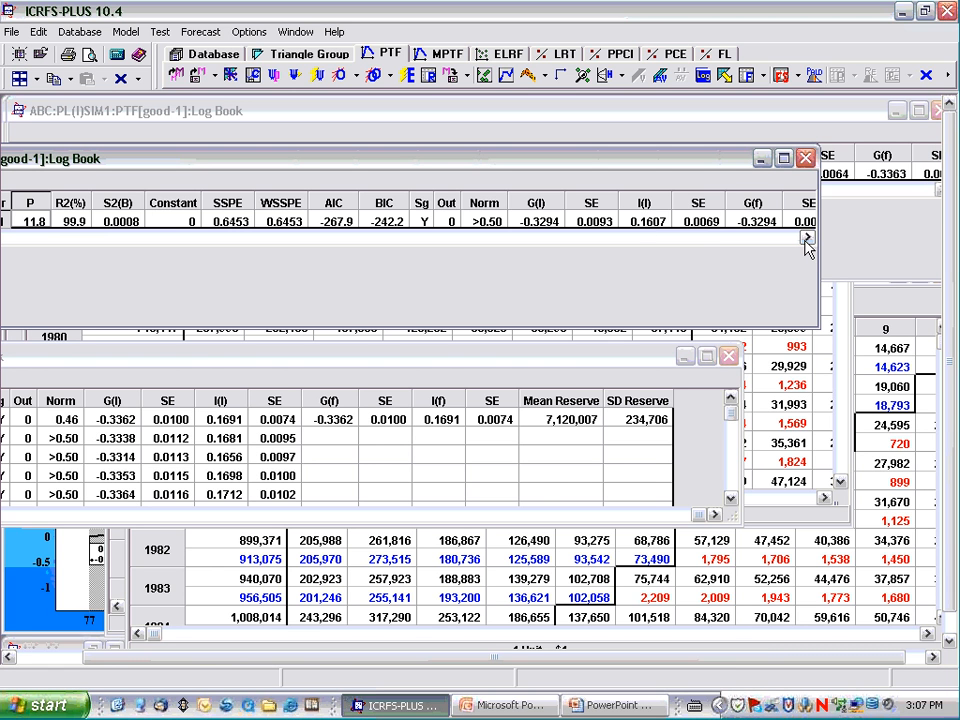
click(806, 238)
click(806, 238)
click(806, 238)
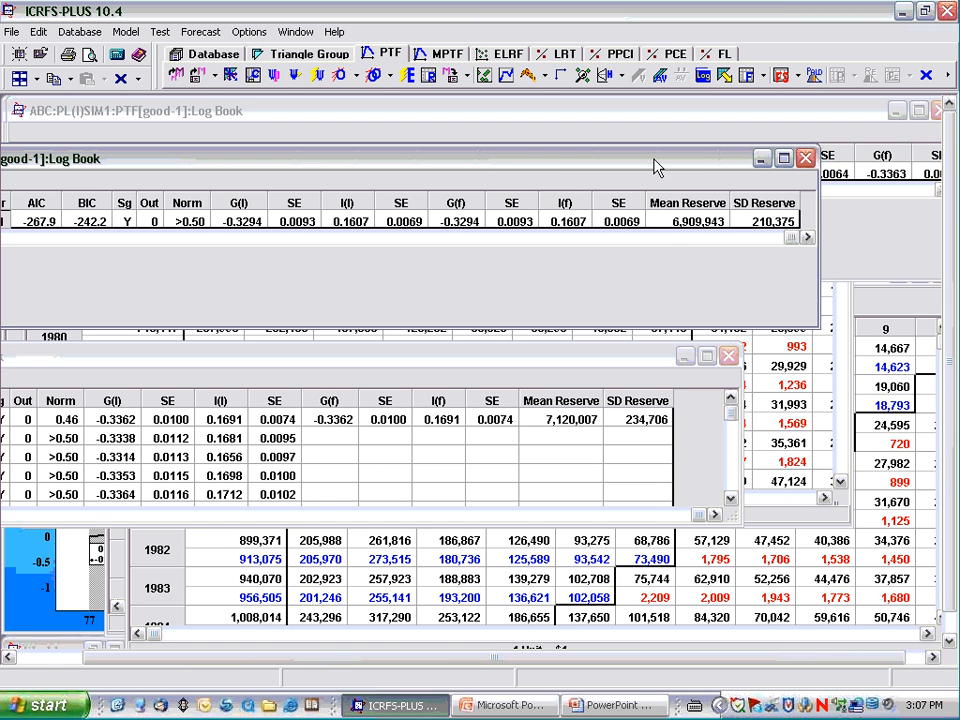
drag(657, 167, 595, 361)
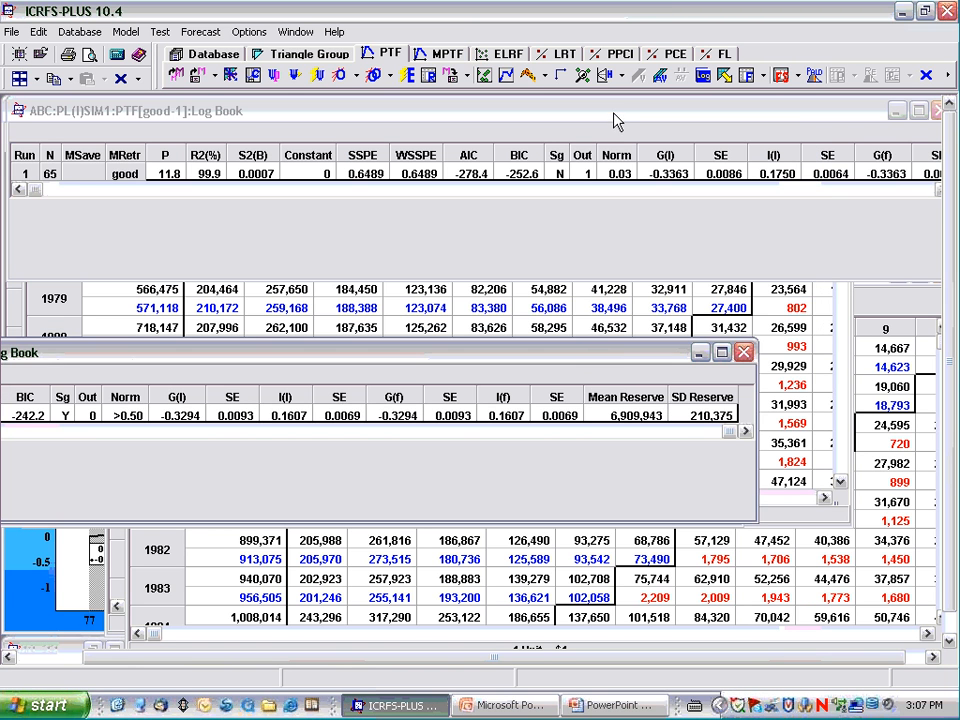
Step: Examine the mean and SD reserves in the log books of PL(I)SIM1 and PL(I)SIM2
drag(615, 120, 504, 260)
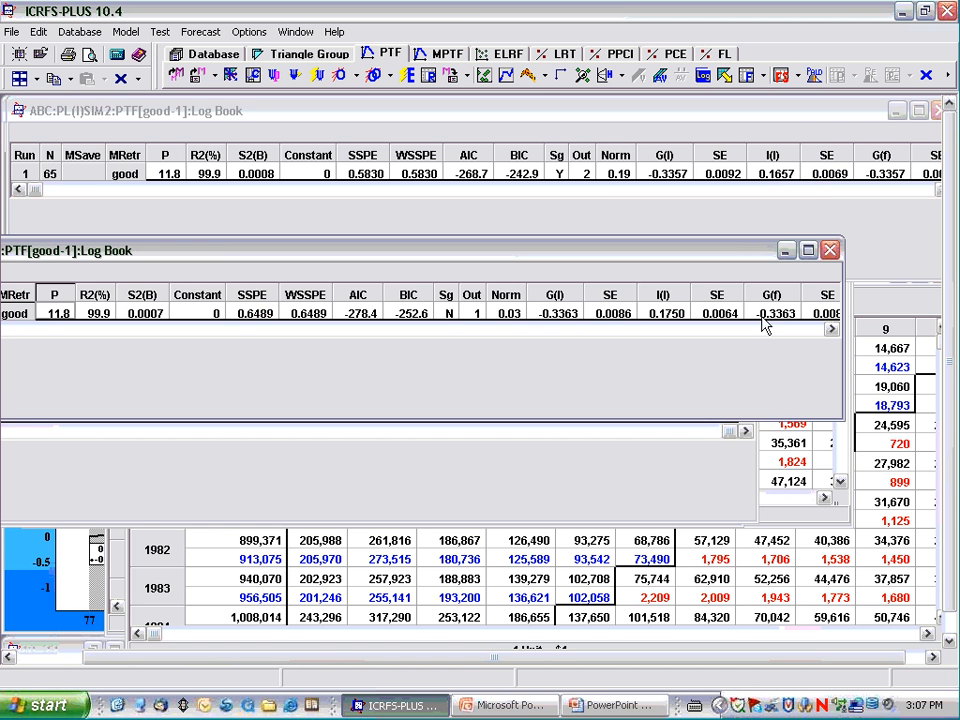
click(831, 330)
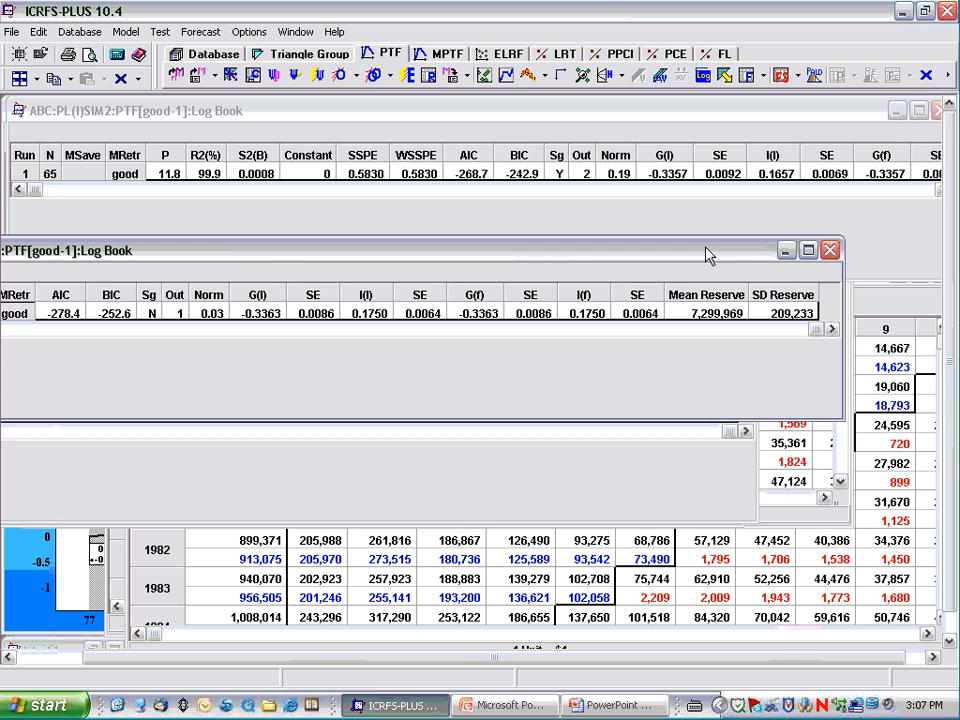
drag(708, 256, 677, 319)
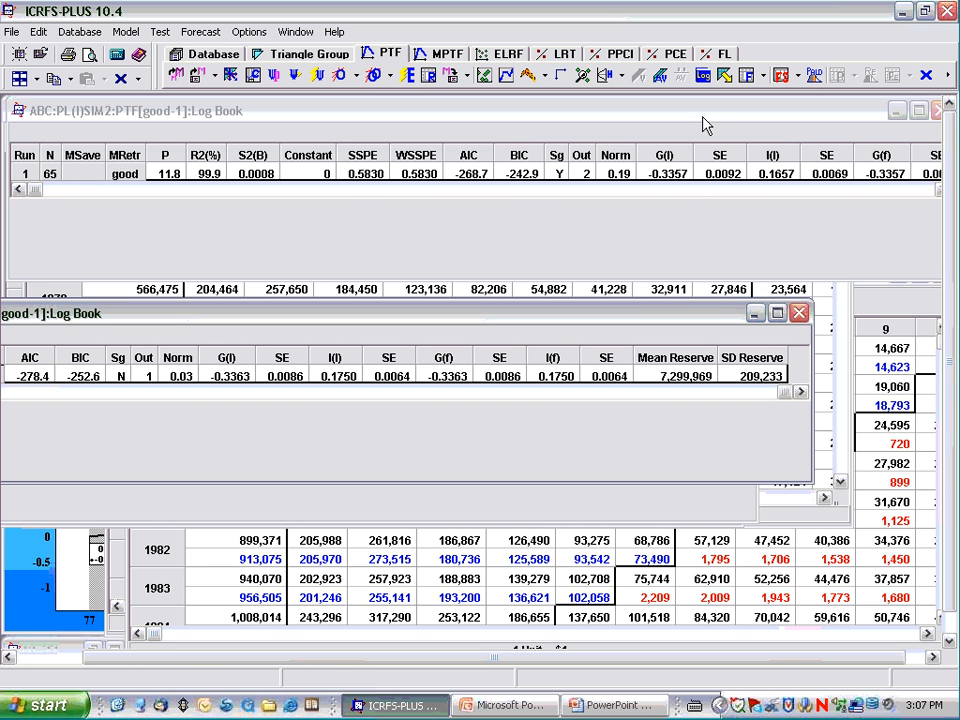
click(526, 80)
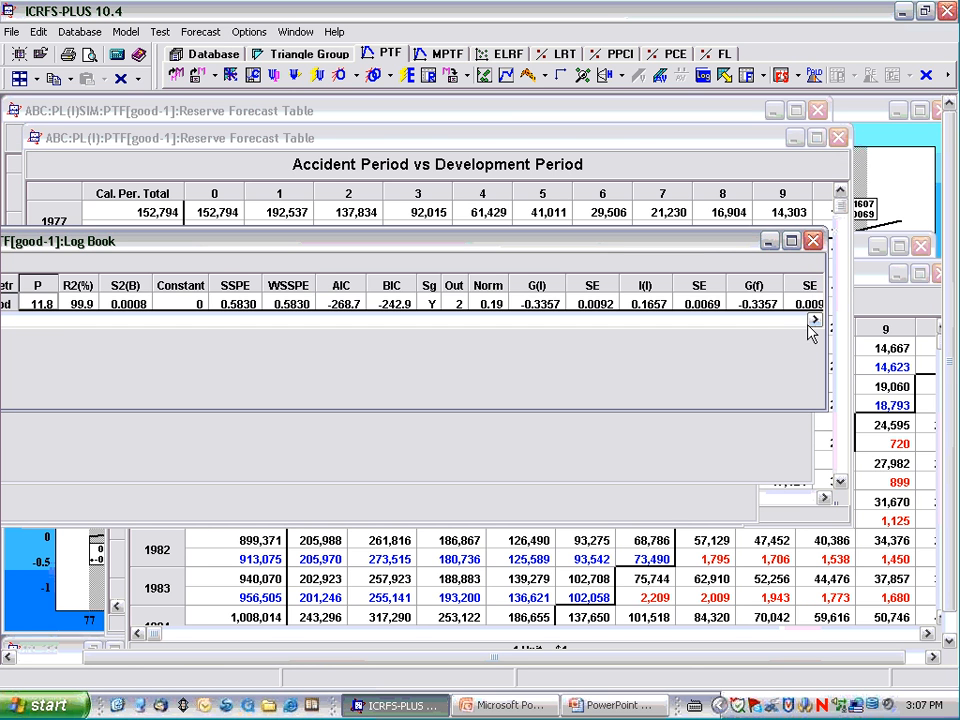
click(814, 319)
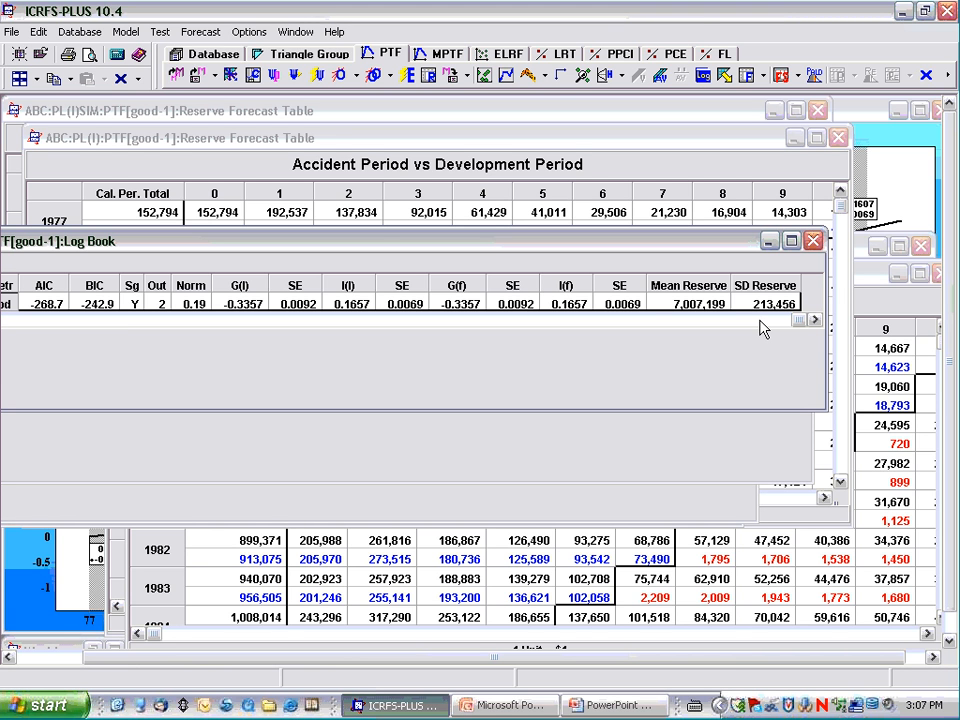
Step: Bring all four model displays to the front, minimize the other window types and tile the displays vertically
click(505, 80)
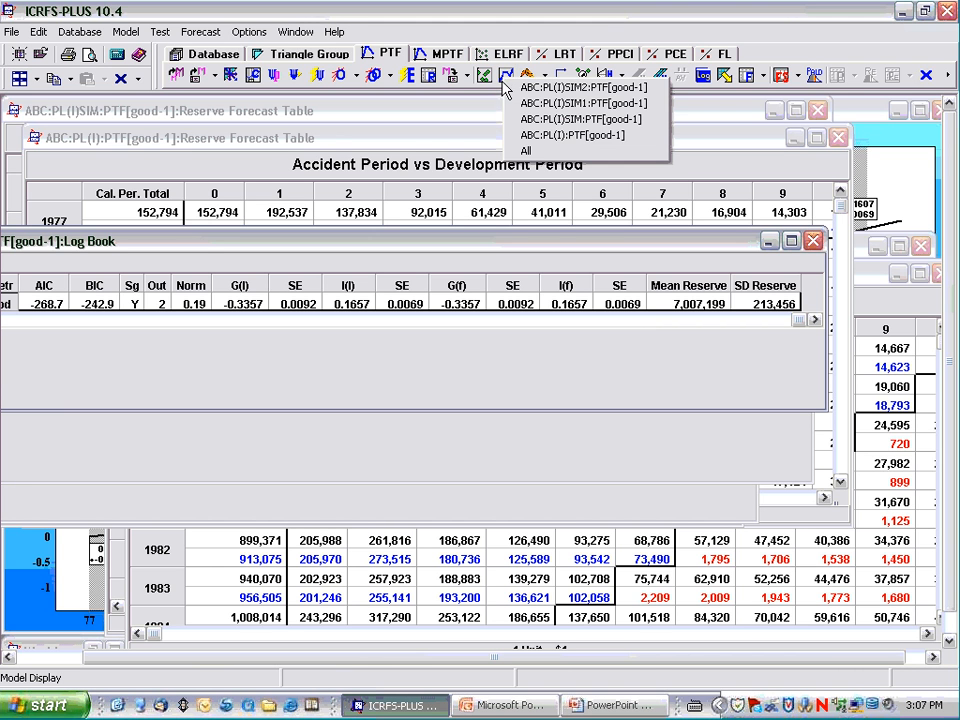
click(525, 152)
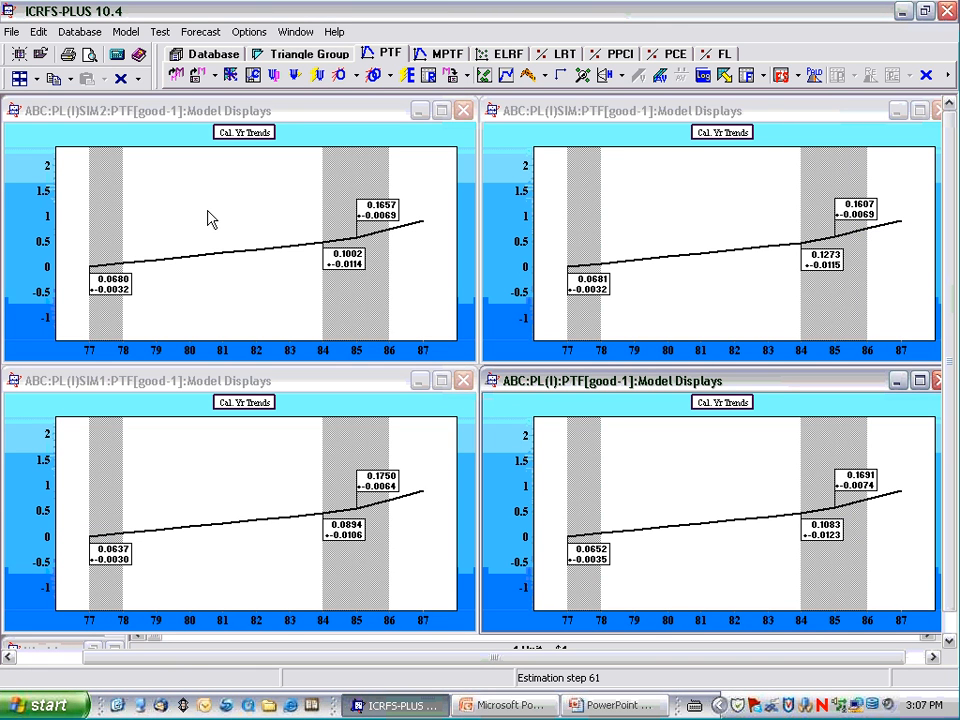
click(20, 80)
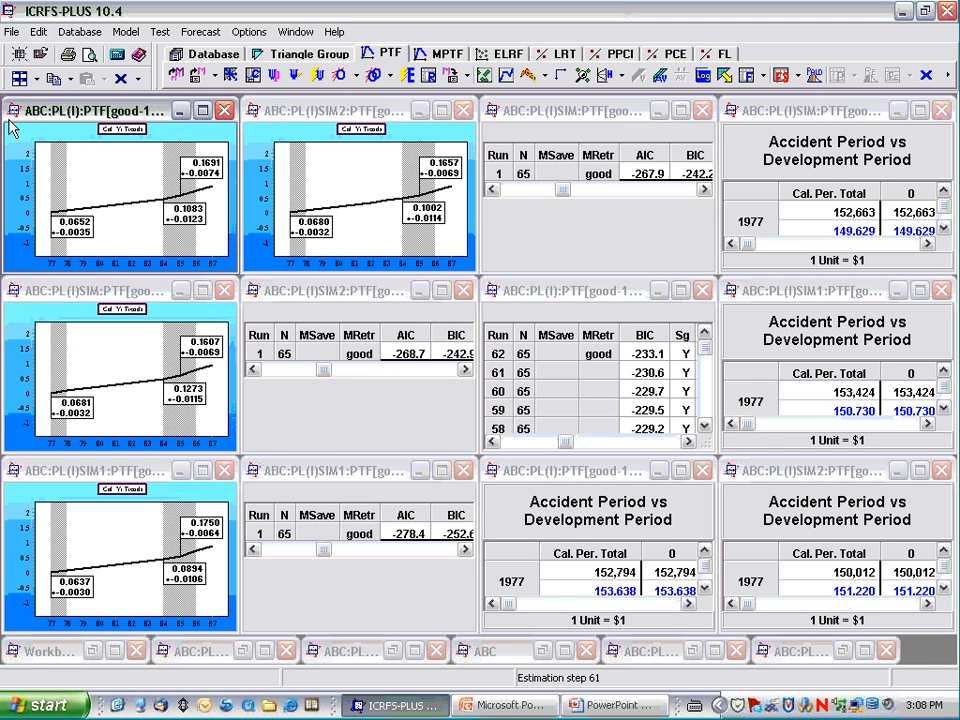
click(36, 79)
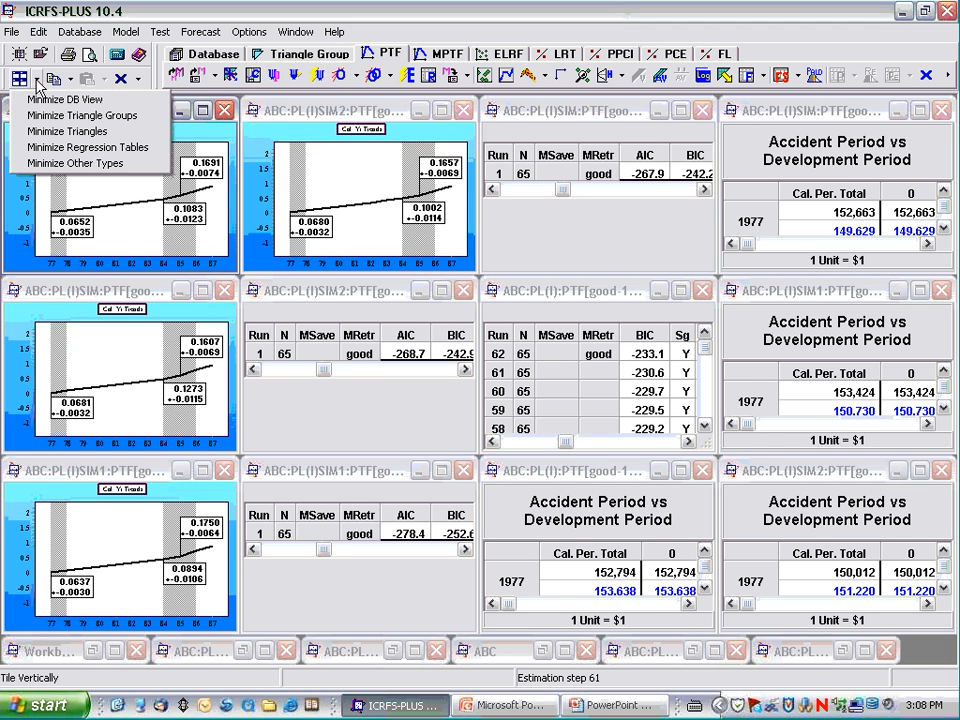
click(42, 163)
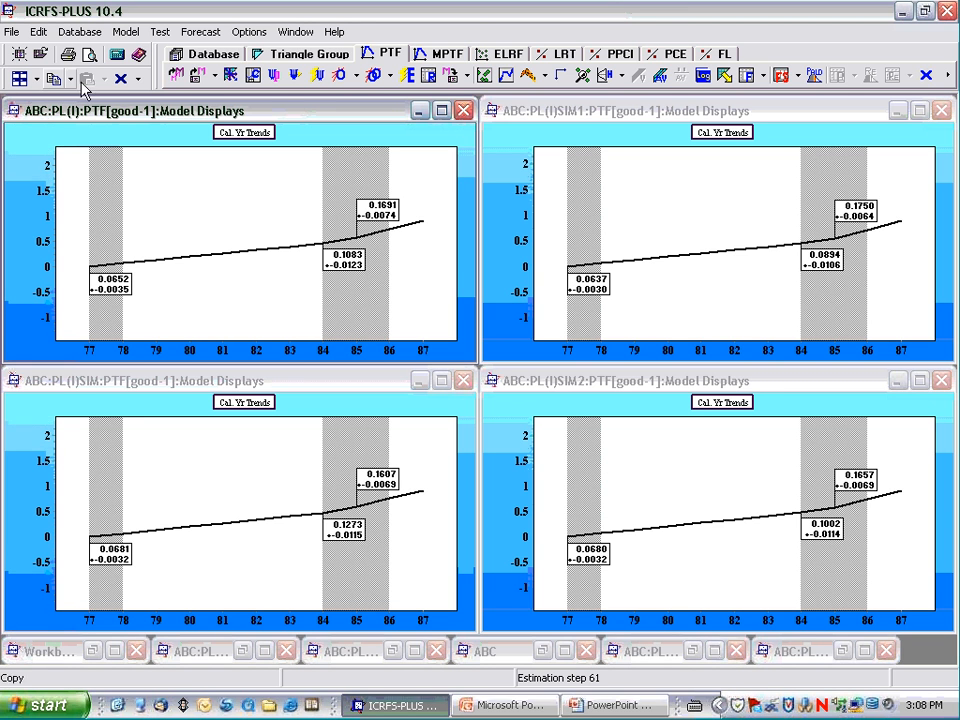
Step: Apply the SGI (Single Gamma Model with Inflation) template to PL(I) and all three simulated datasets
click(174, 81)
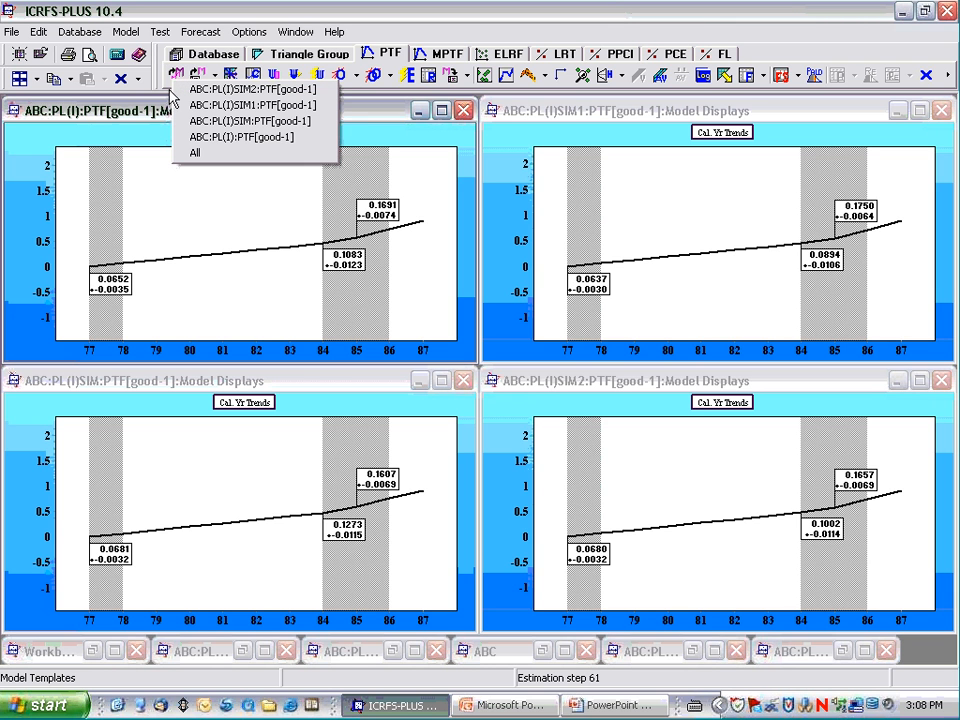
click(196, 153)
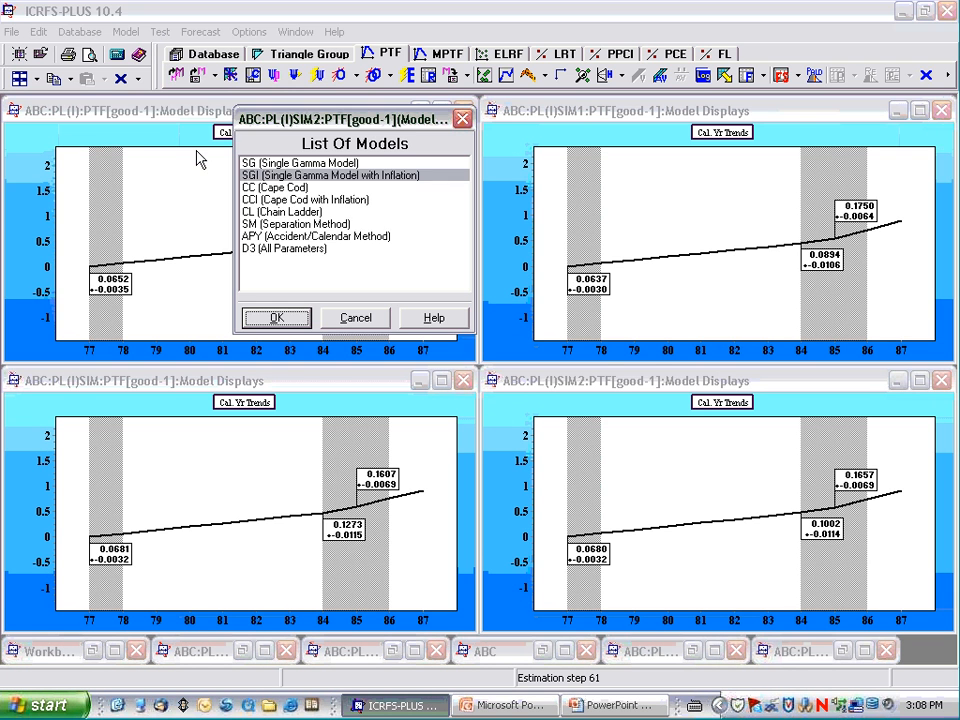
click(281, 318)
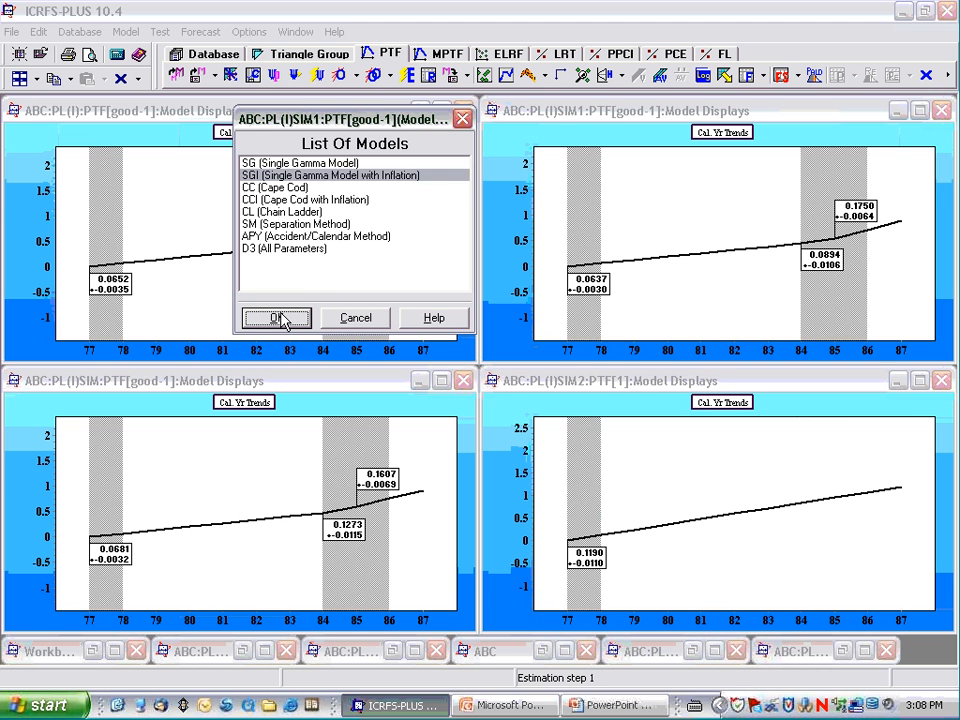
click(281, 318)
click(281, 318)
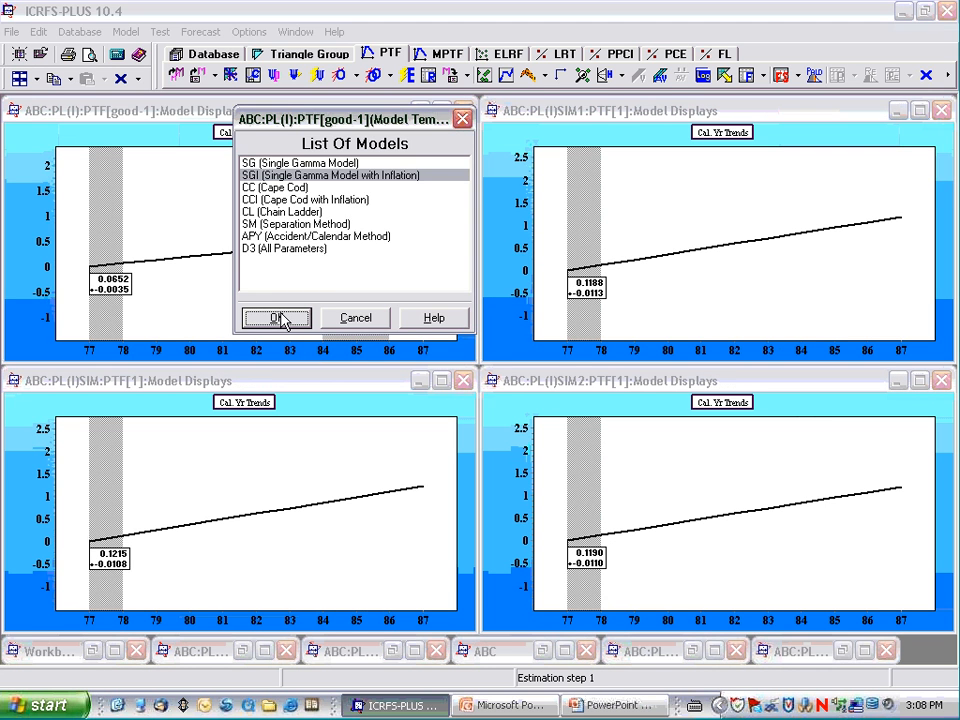
click(281, 318)
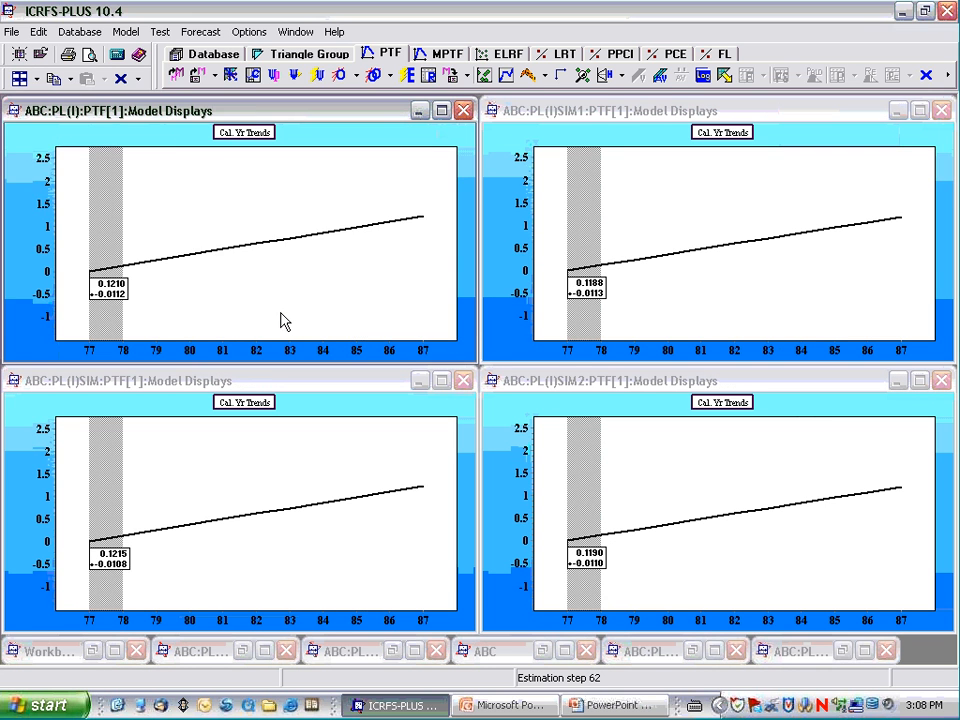
Step: Display the weighted residual plots of all four PTF models, minimize the other window types and tile the plots
click(481, 80)
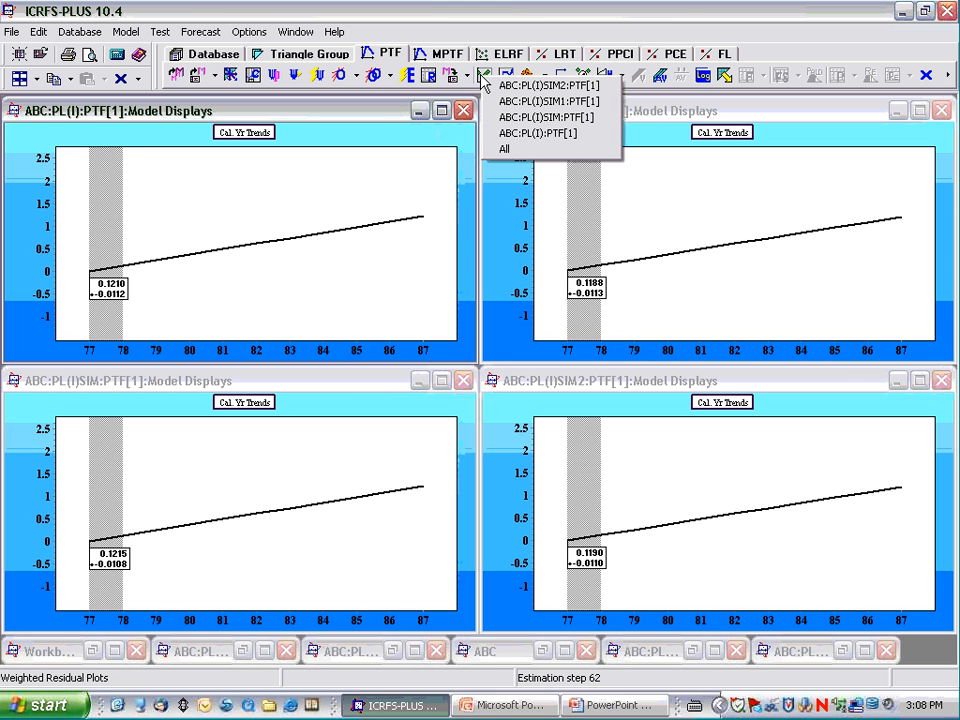
click(506, 151)
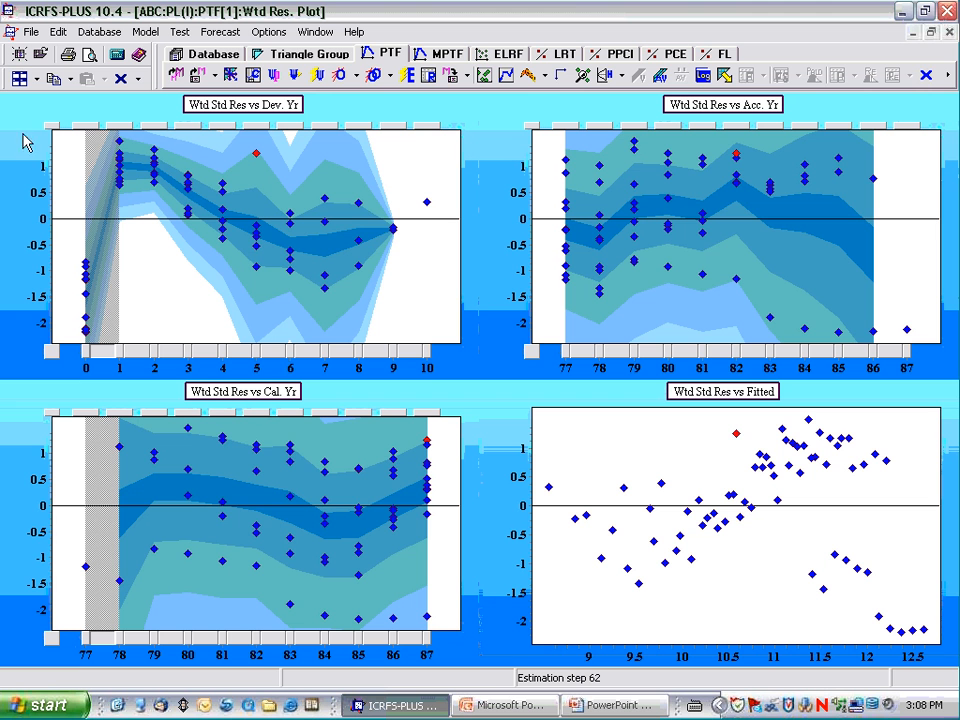
click(38, 81)
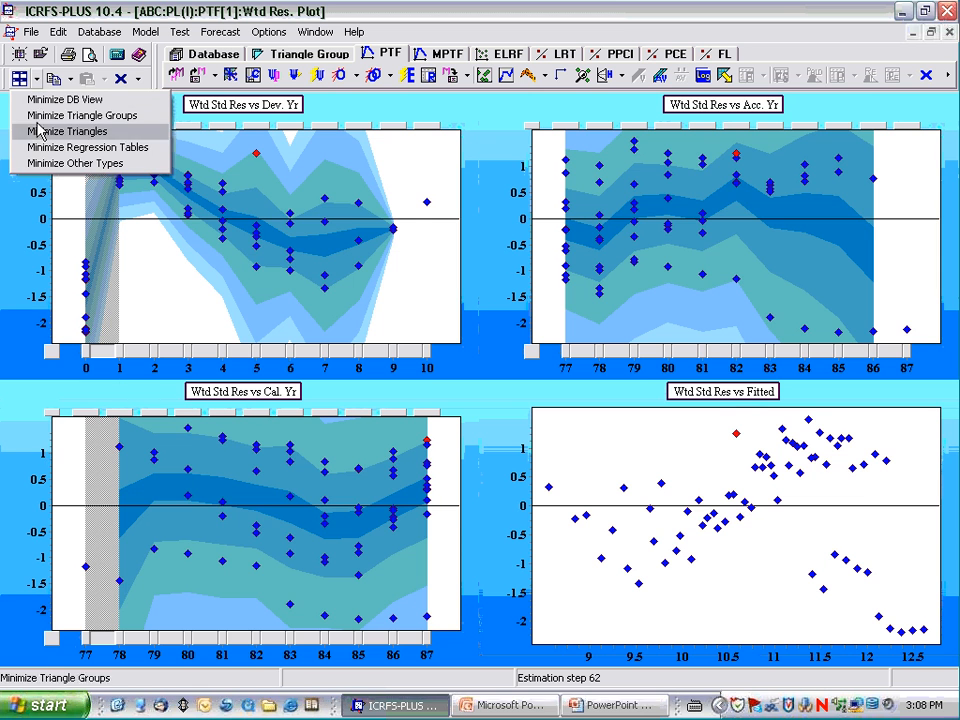
click(37, 162)
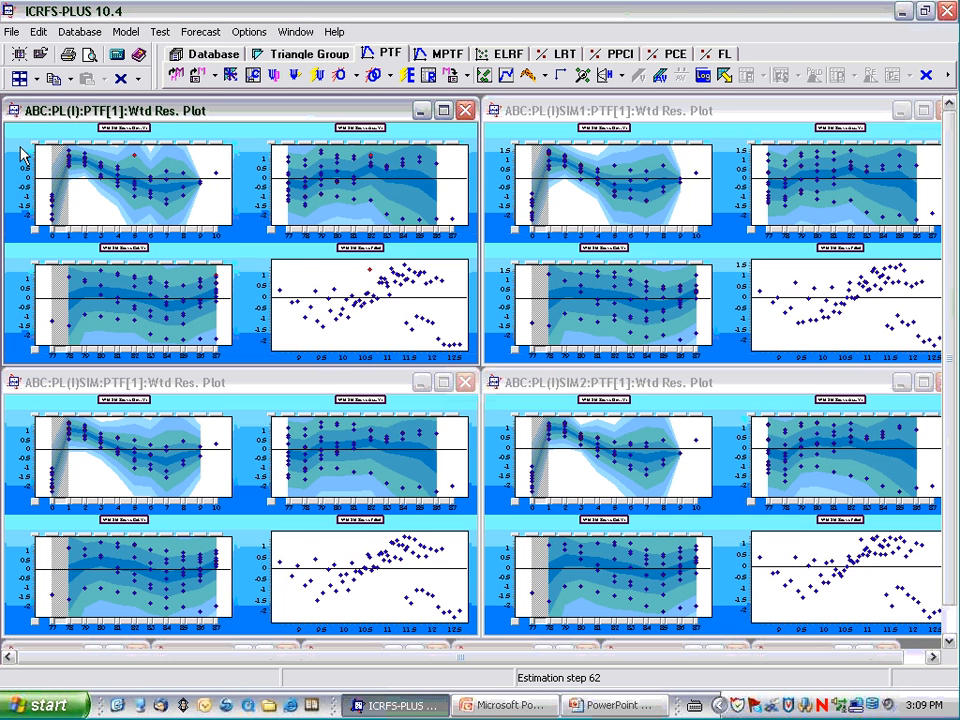
click(19, 80)
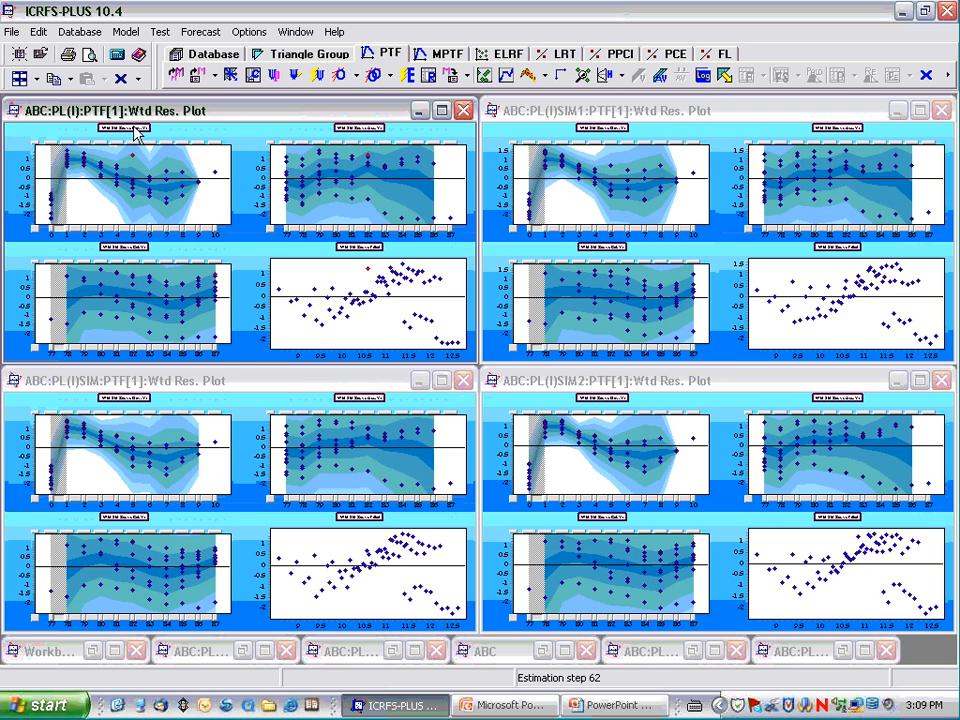
Step: Enlarge PL(I)'s weighted residuals versus development year, examine the outlier at development year 5, and return to the four-plot view
double_click(138, 133)
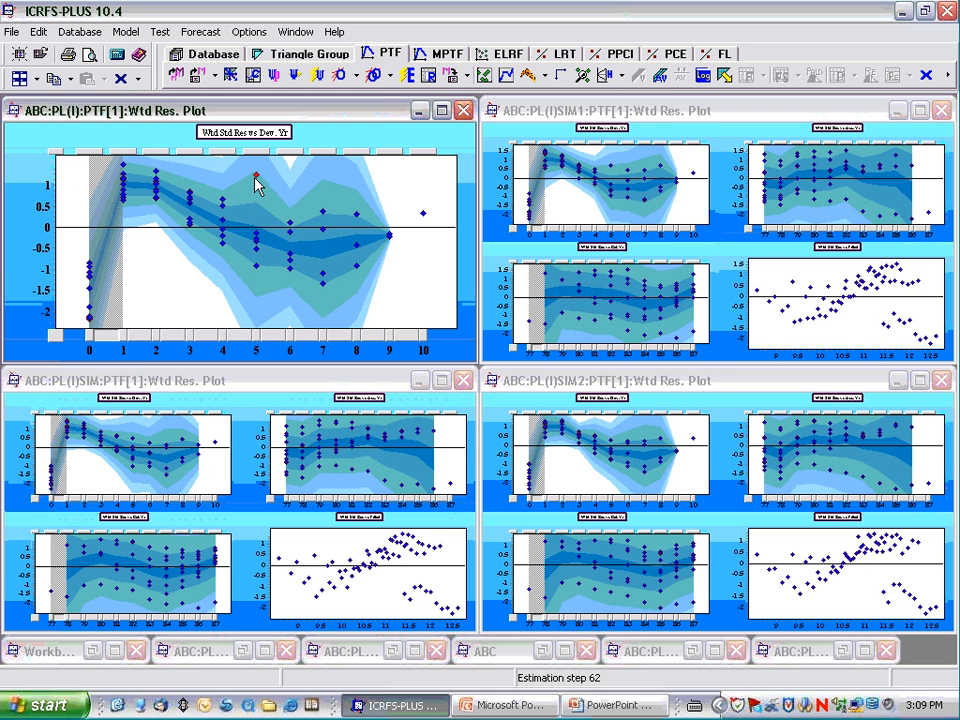
mouse_move(255, 178)
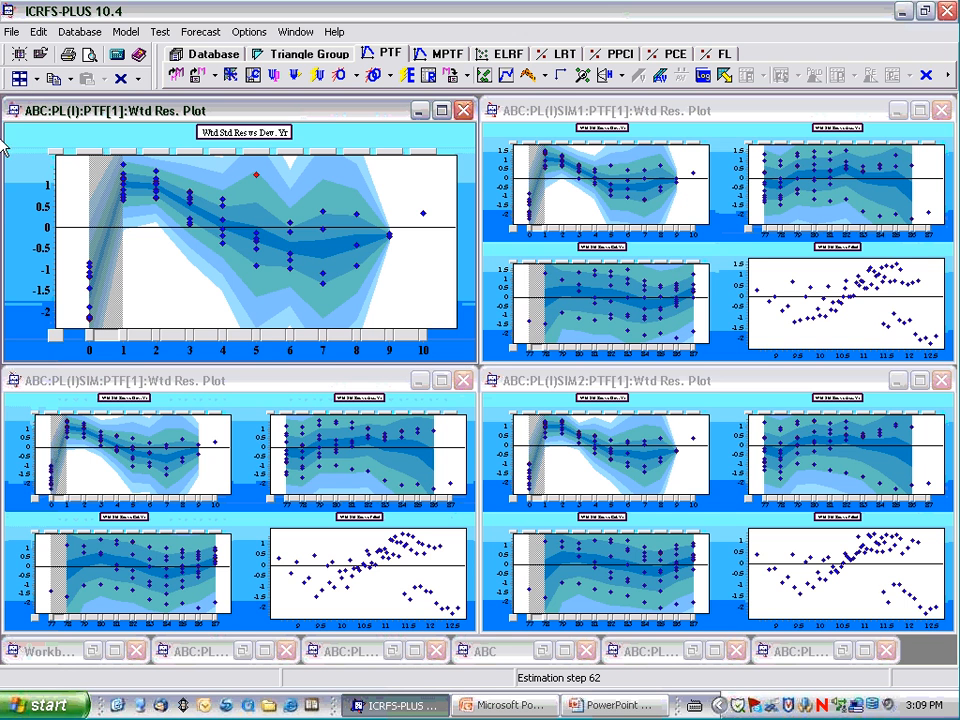
click(176, 150)
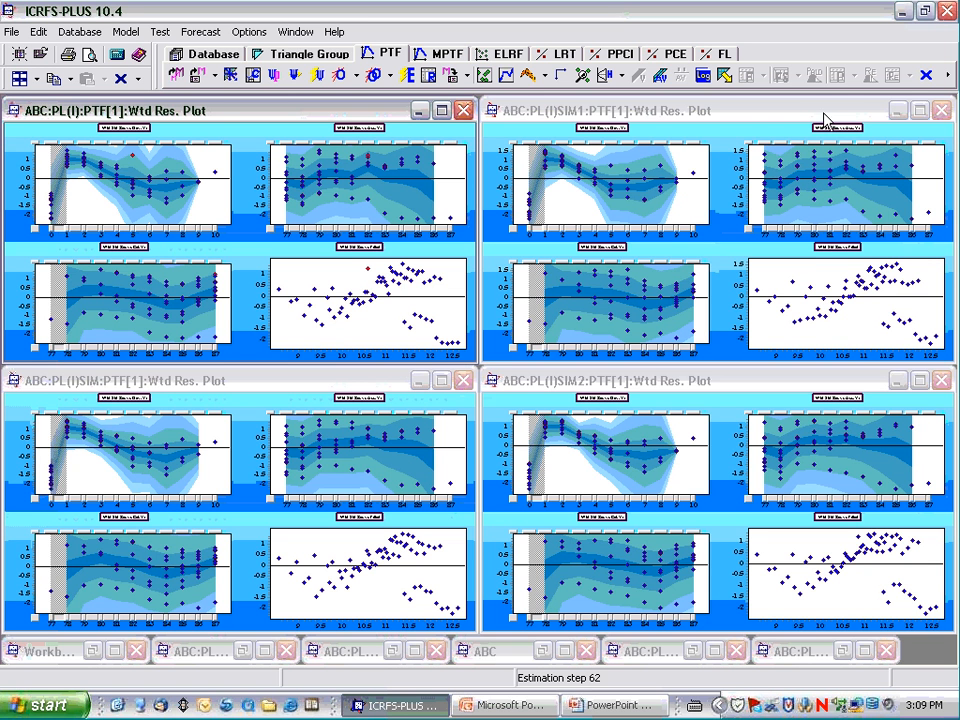
Step: Close the PTF modules of PL(I)SIM1, PL(I)SIM2 and PL(I)SIM, keeping only the PL(I) module open
click(758, 118)
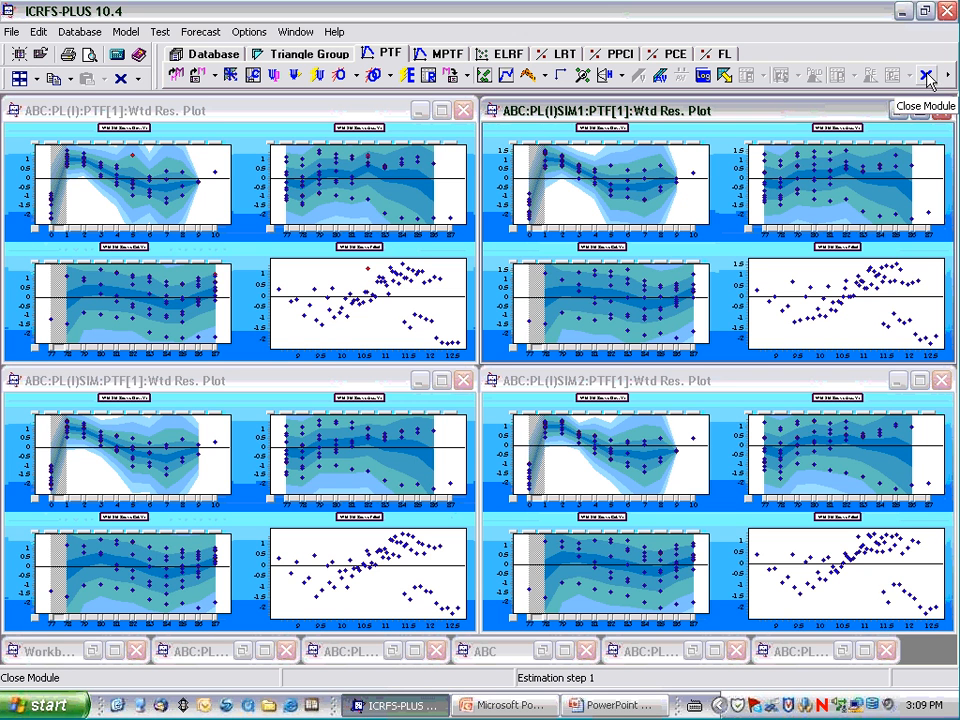
click(927, 77)
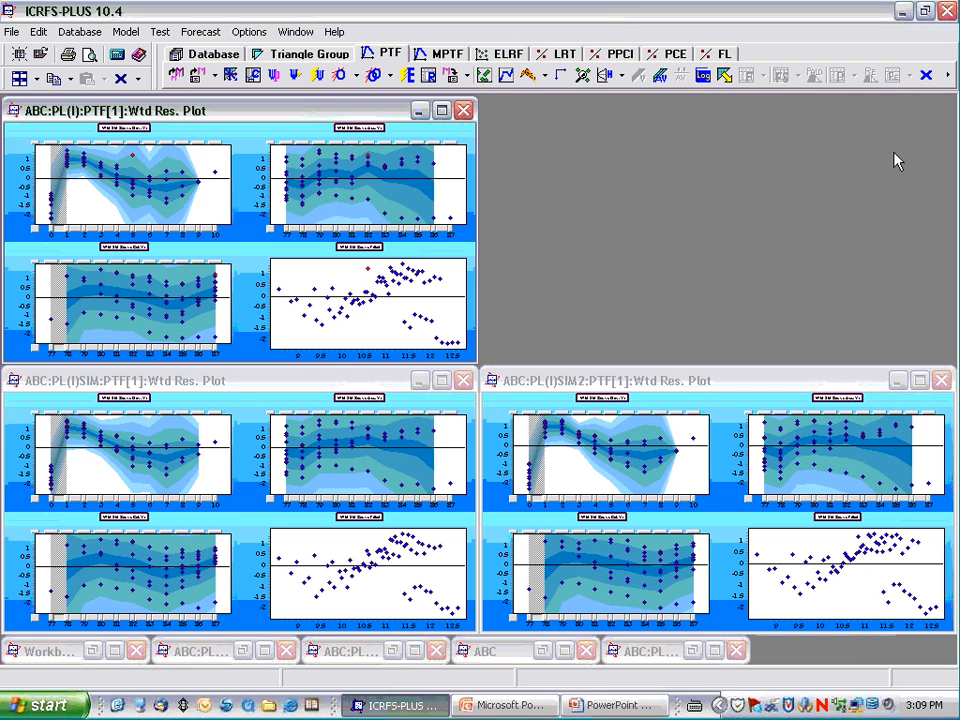
click(760, 381)
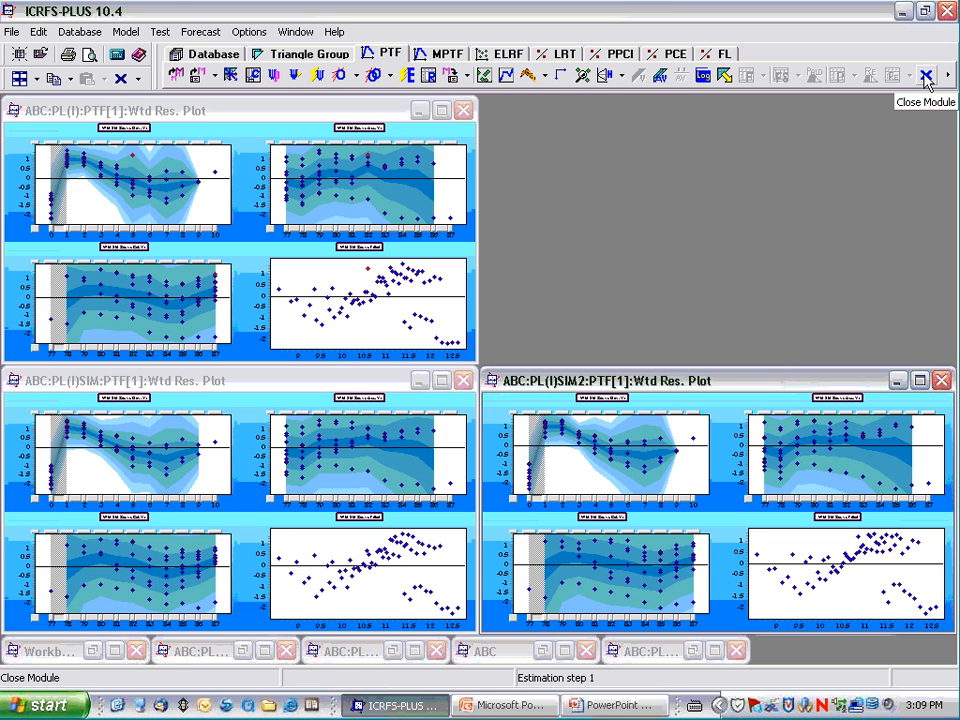
click(927, 78)
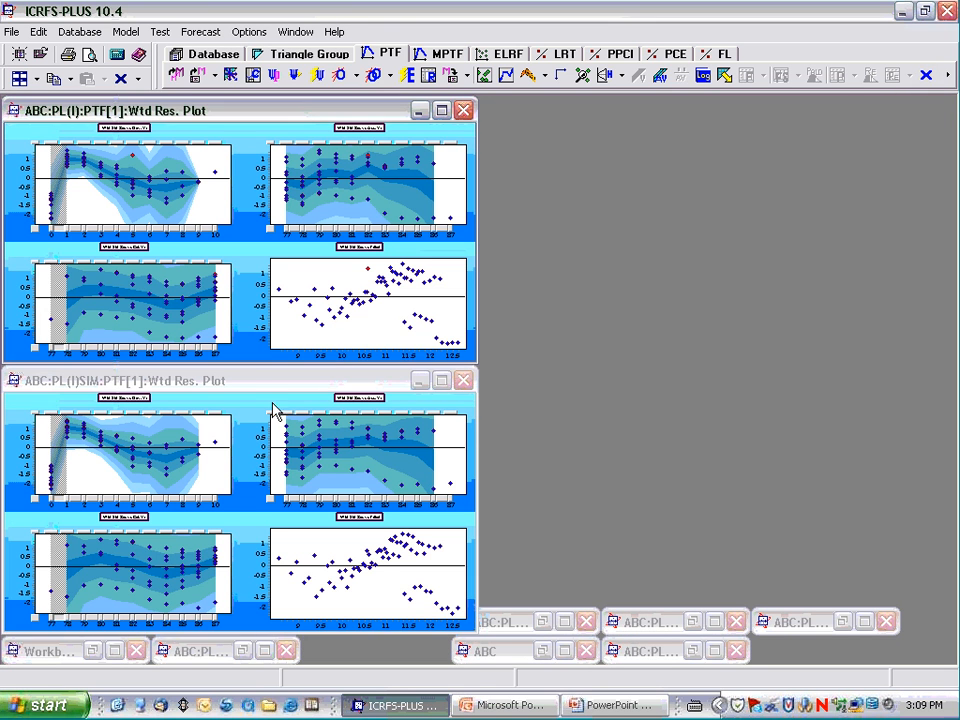
click(255, 390)
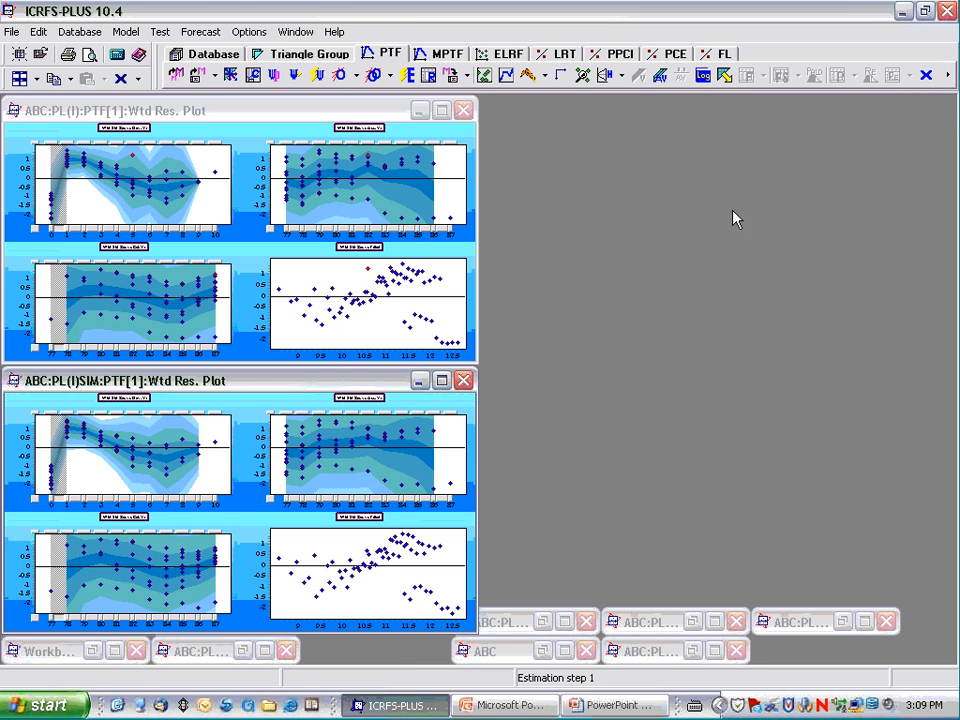
click(926, 77)
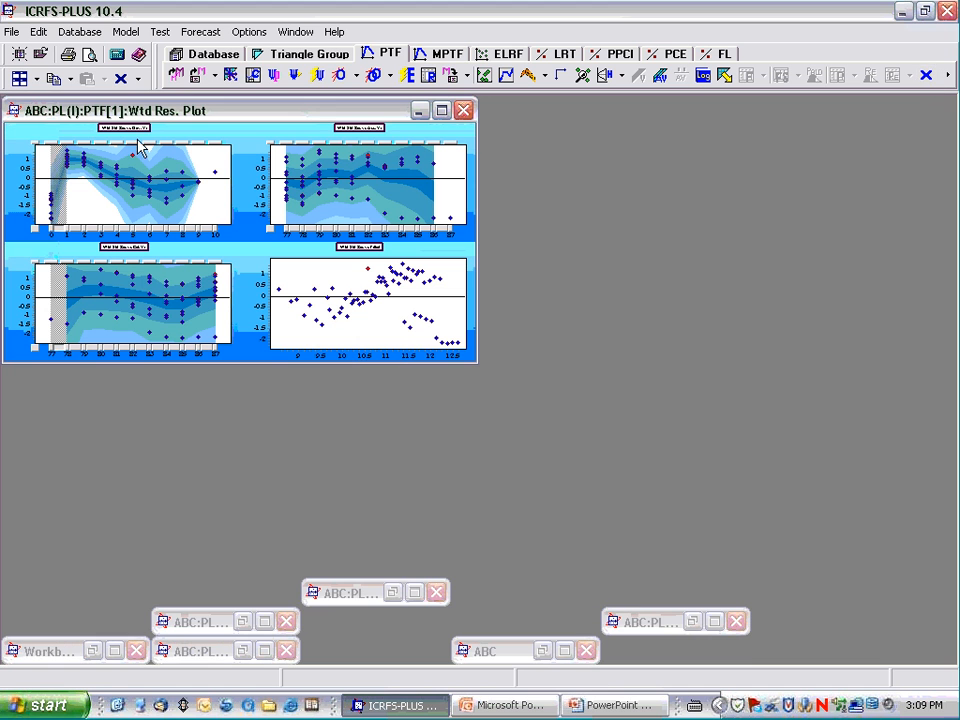
Step: Load the saved model "good" into the PL(I) module and maximize its weighted residual plots
click(195, 85)
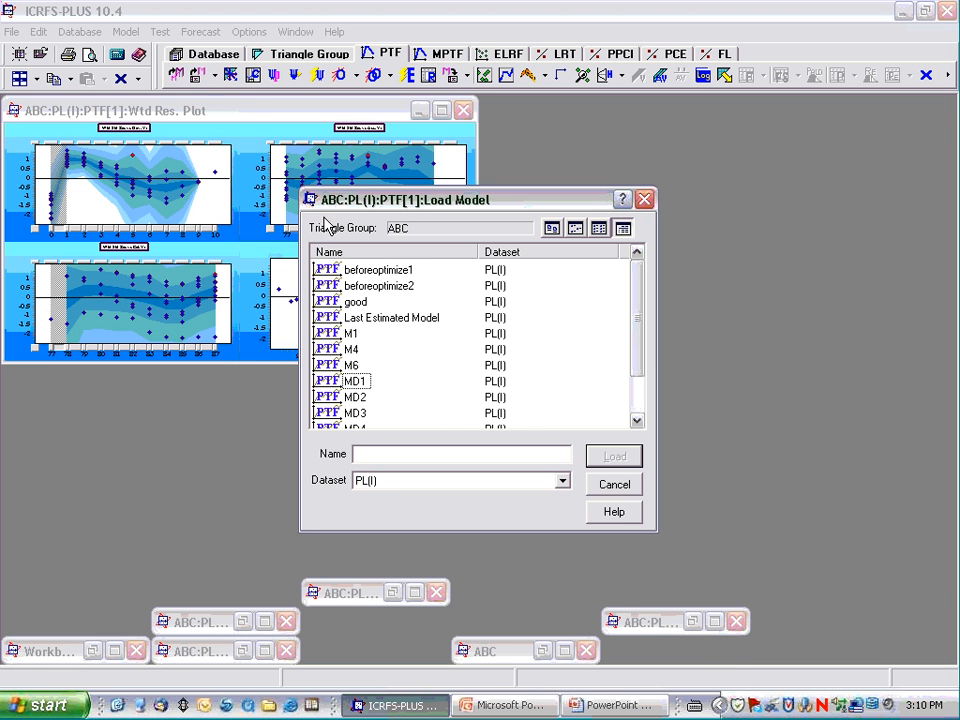
double_click(358, 305)
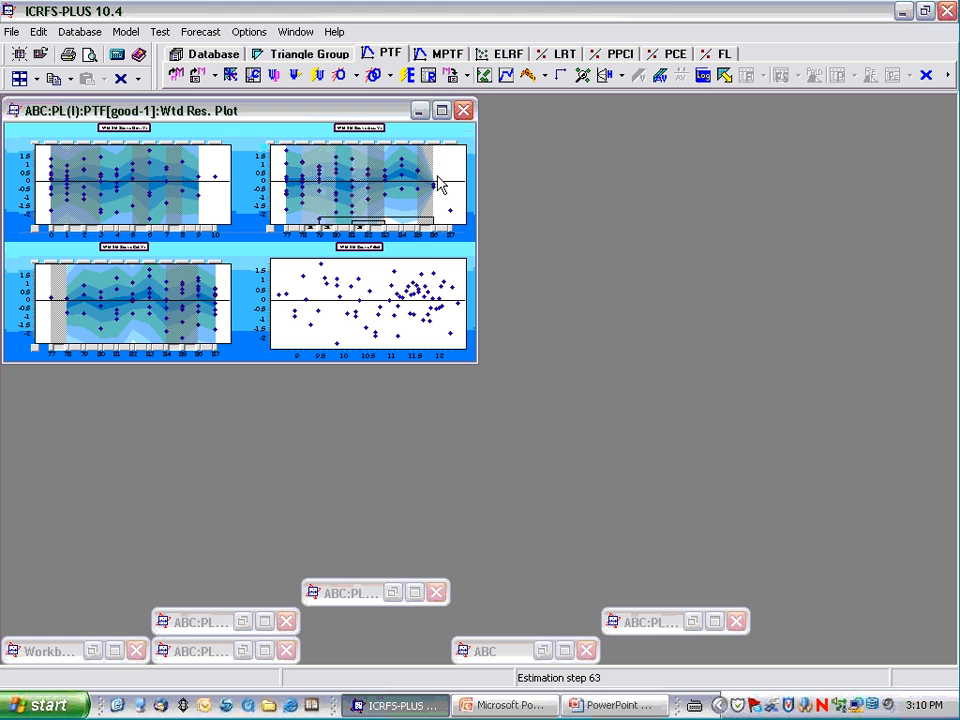
click(441, 111)
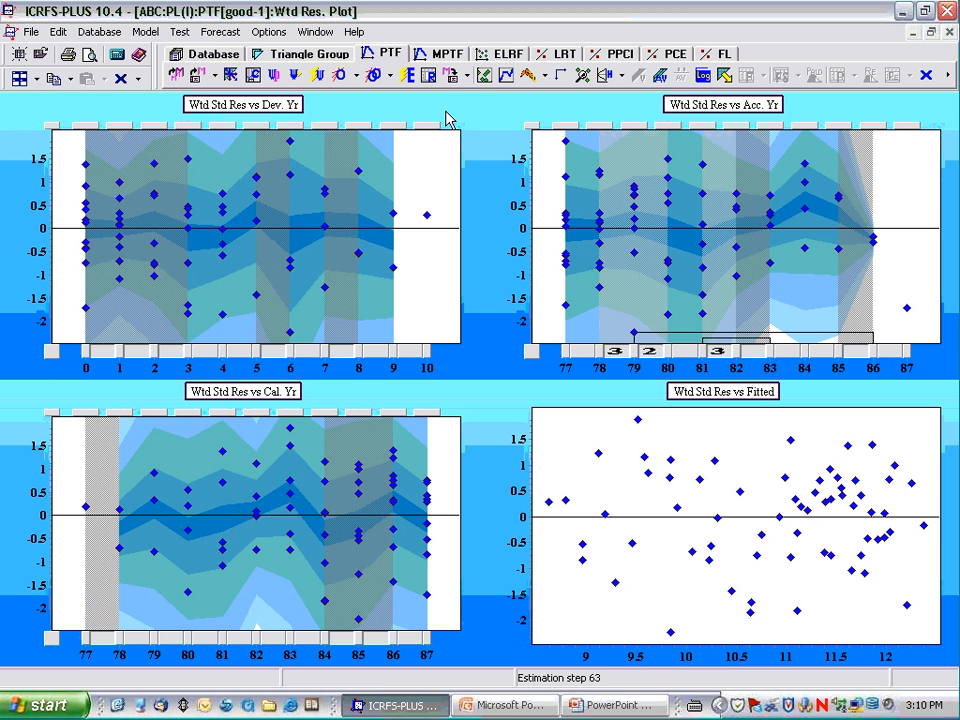
Step: Undelete the good model's outliers, examine the accident year 1982, development year 5 residual, and exclude that point again by re-estimating
right_click(420, 164)
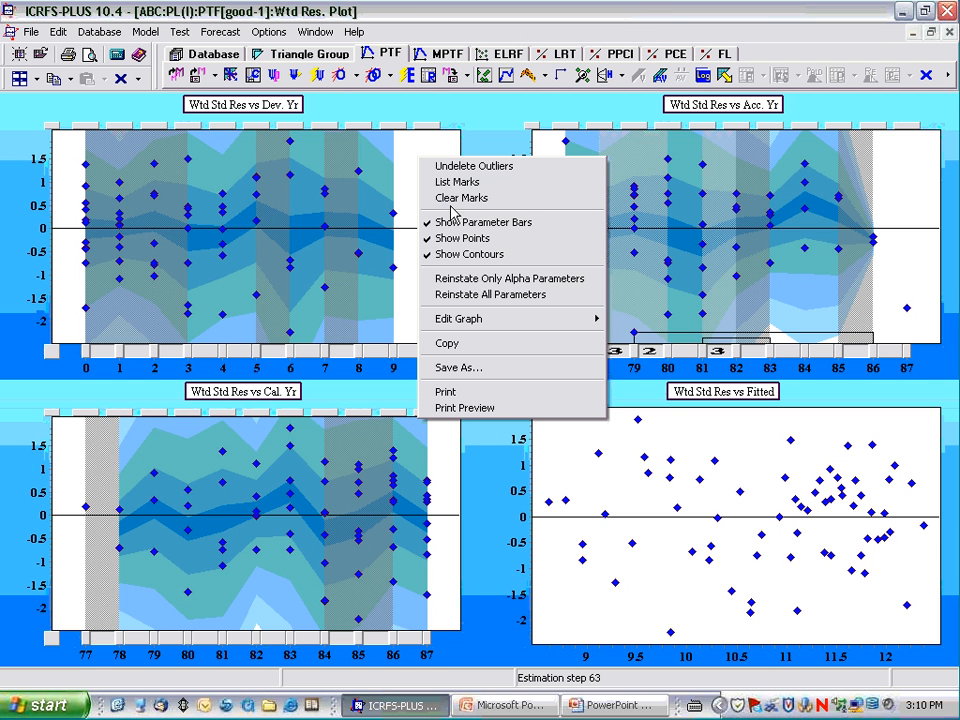
click(470, 166)
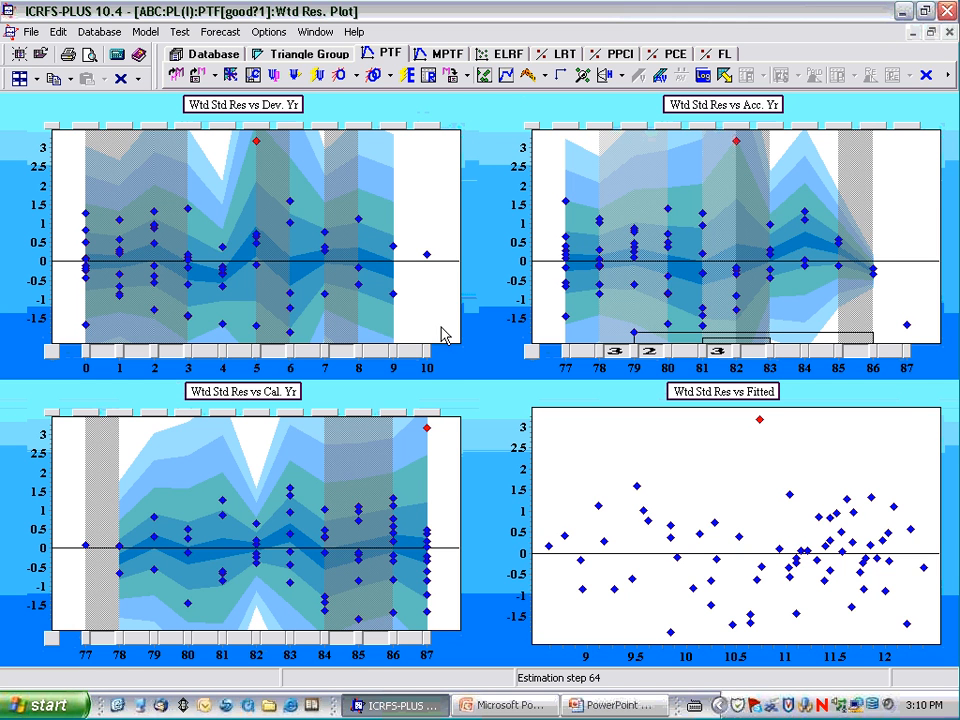
mouse_move(426, 428)
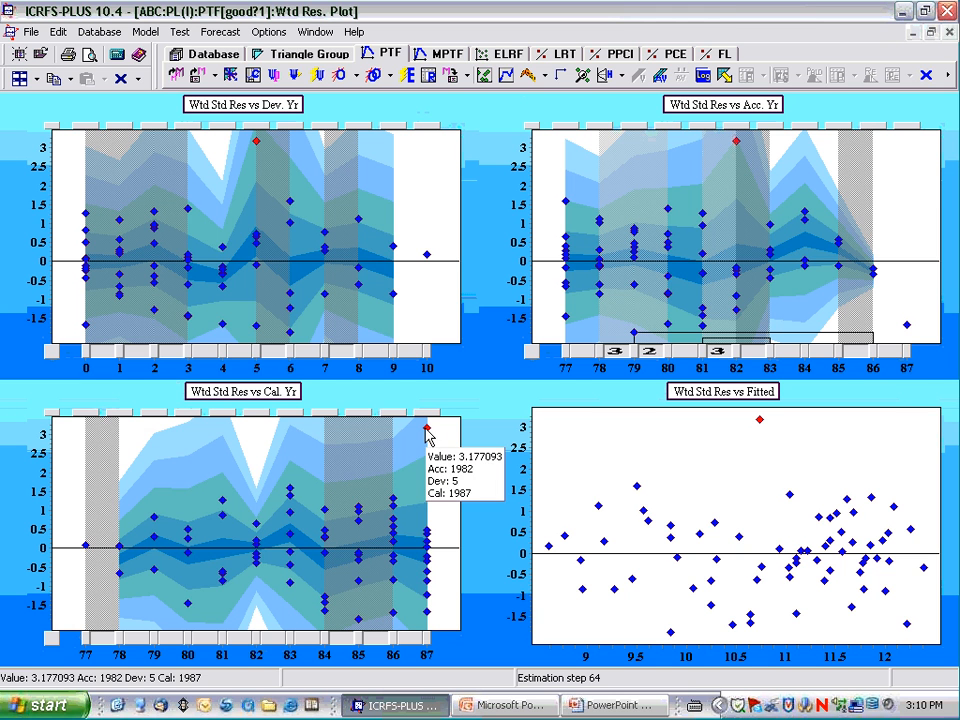
click(426, 430)
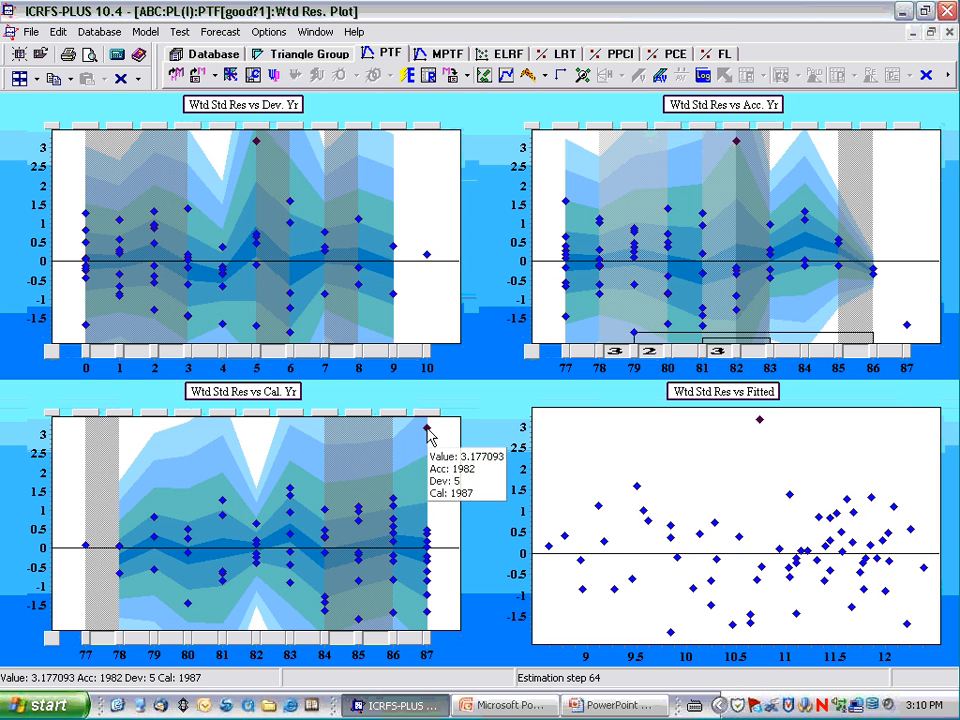
click(408, 77)
Step: Hide the parameter bars in the good model's weighted residual plots and in its calendar year trends display
right_click(415, 161)
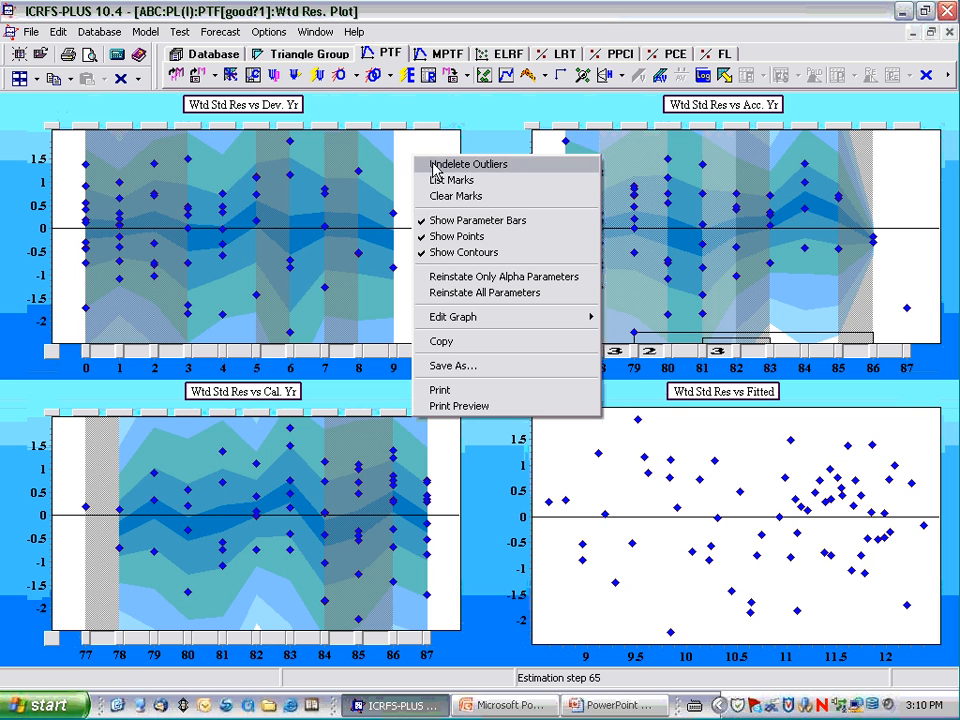
click(451, 221)
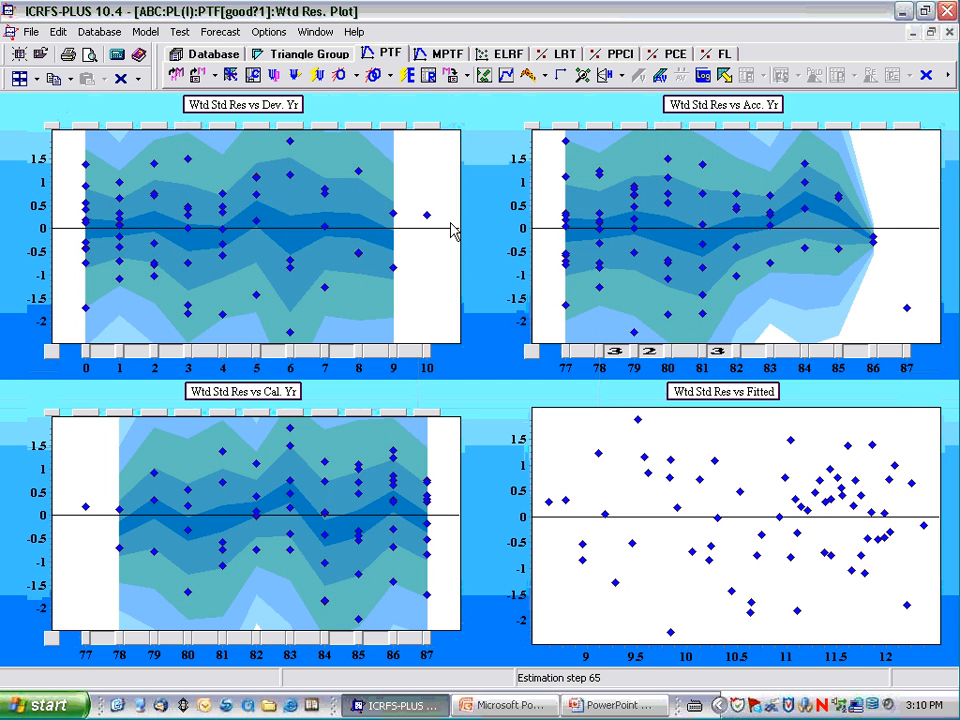
click(506, 78)
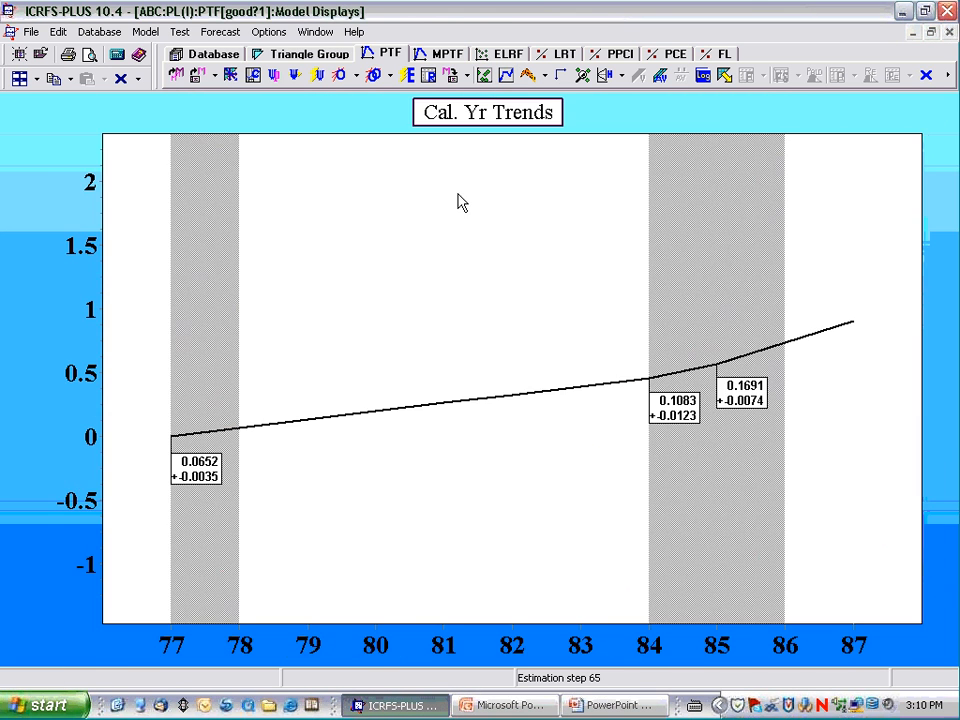
right_click(425, 214)
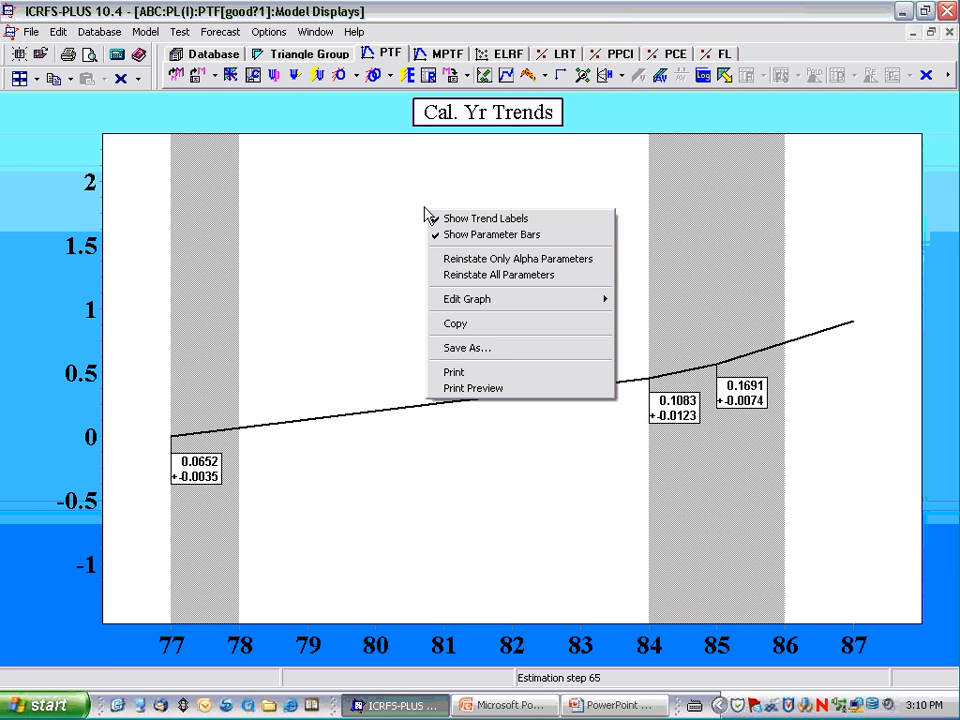
click(469, 238)
Step: Show all four model displays of the good model and turn the parameter bars back on in both the displays and the residual plots
double_click(455, 116)
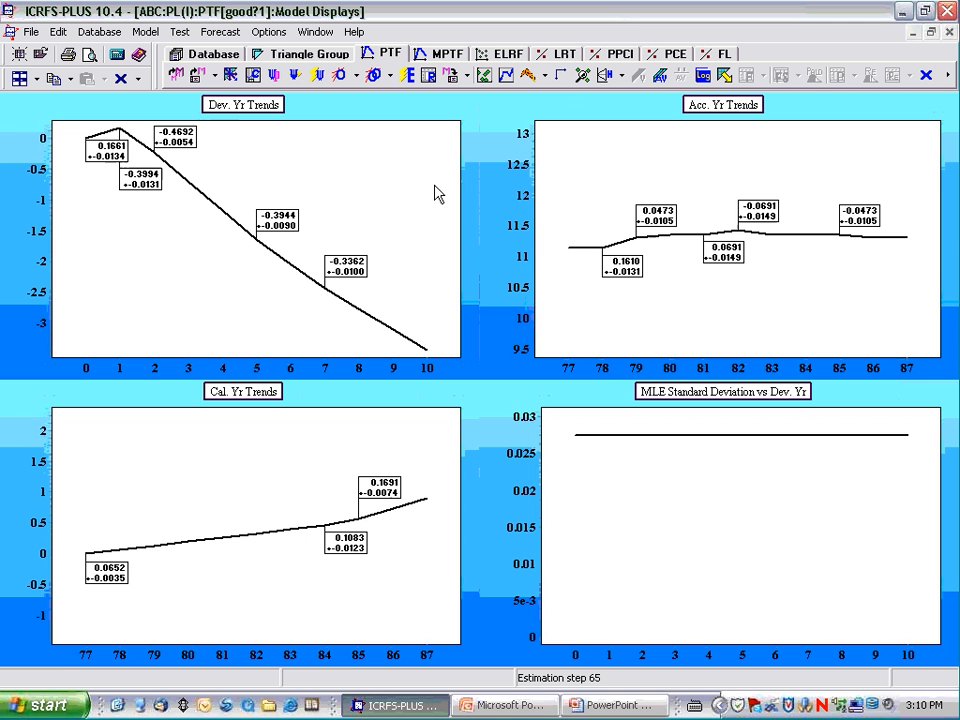
right_click(388, 197)
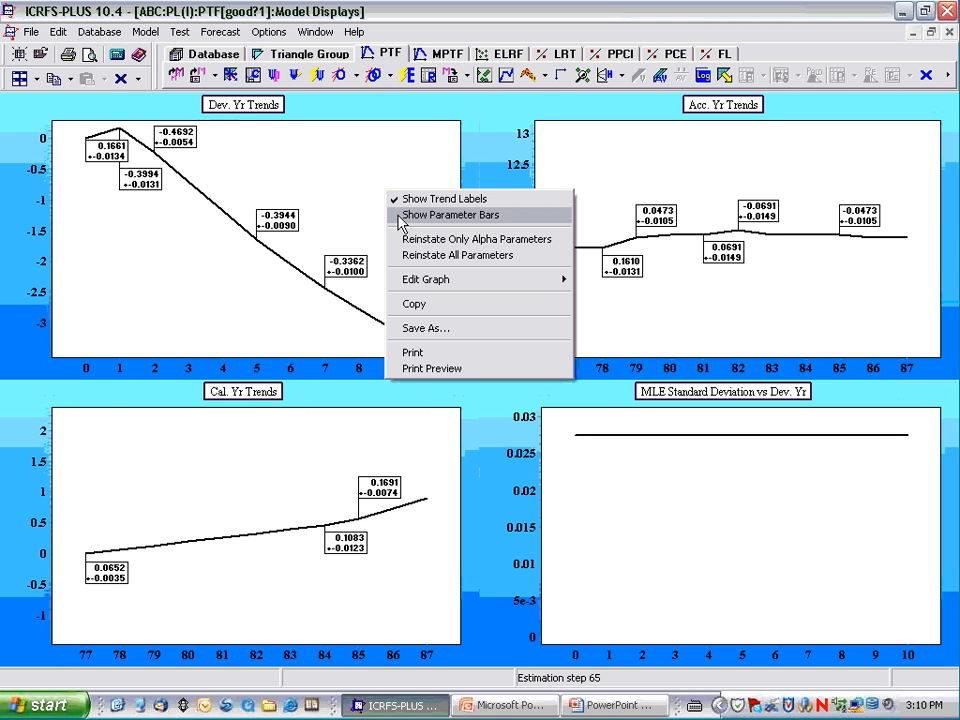
click(398, 215)
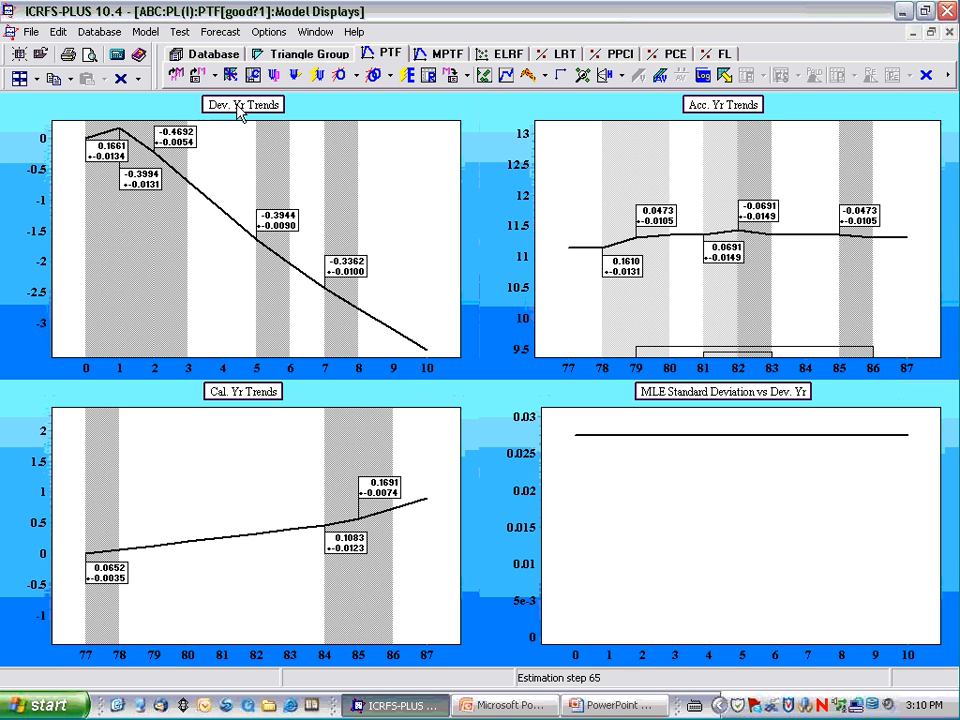
click(452, 76)
right_click(419, 150)
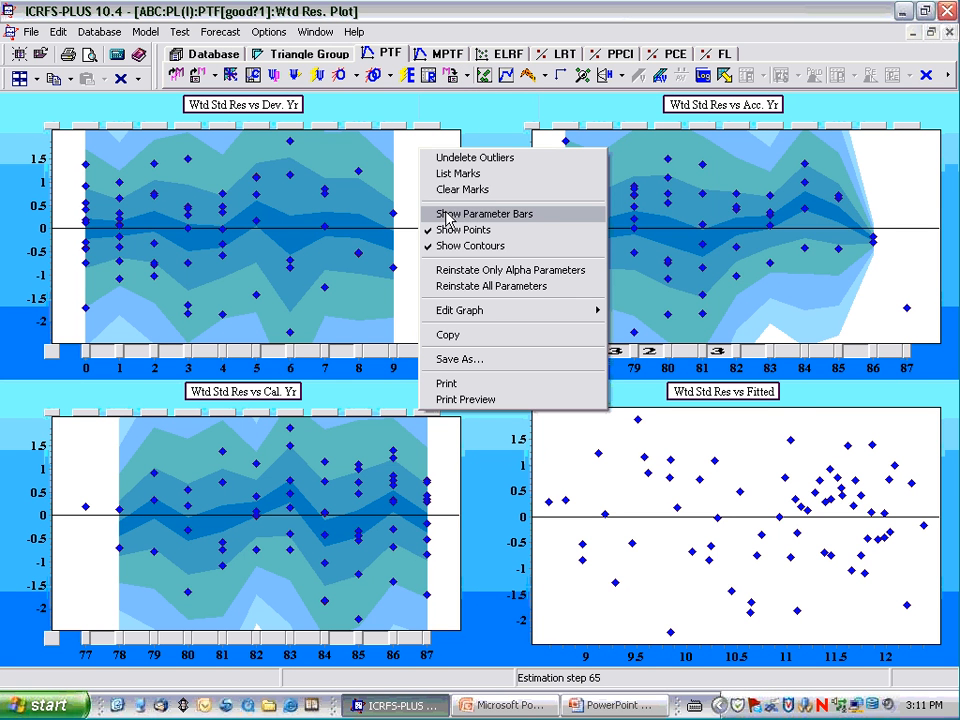
click(446, 214)
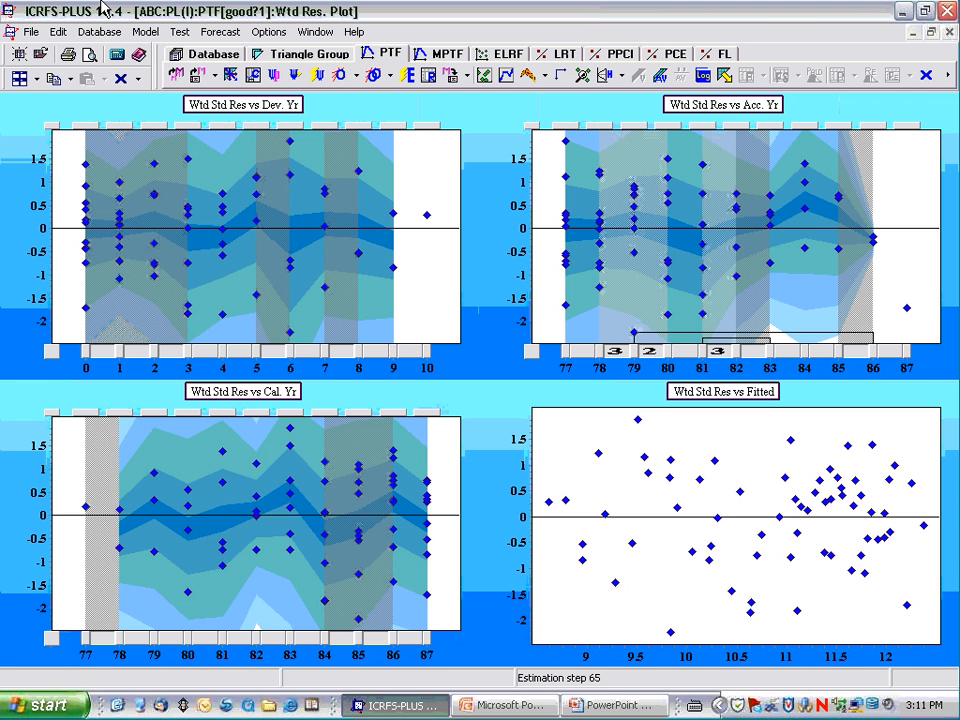
Step: Open an ELRF model for triangle group ABC's PL(C) dataset and enlarge its weighted residual plot versus calendar year
click(290, 68)
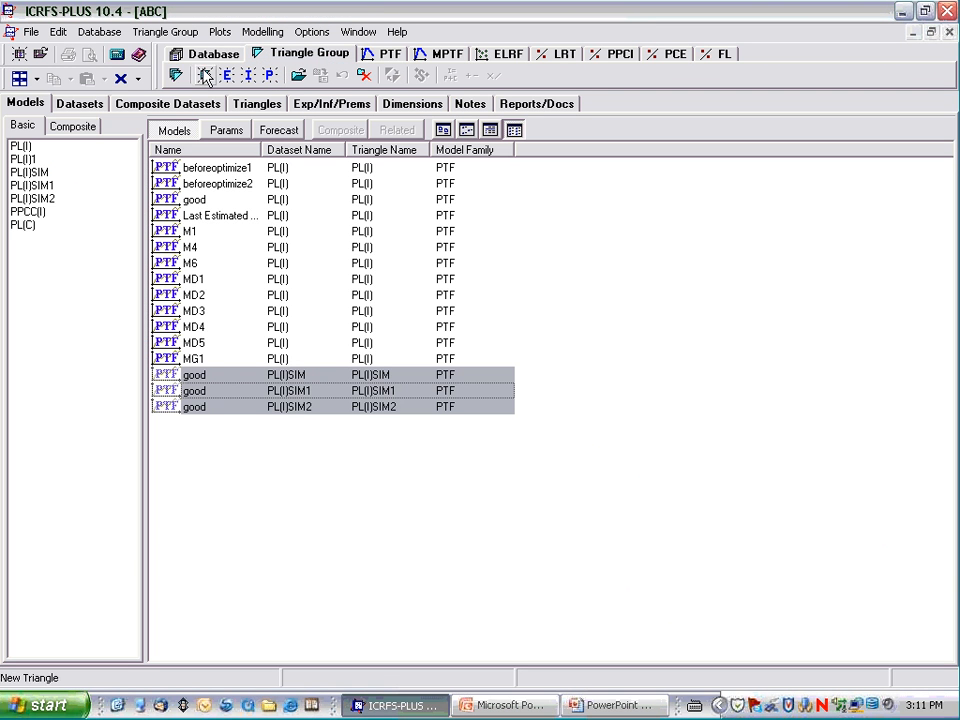
click(22, 225)
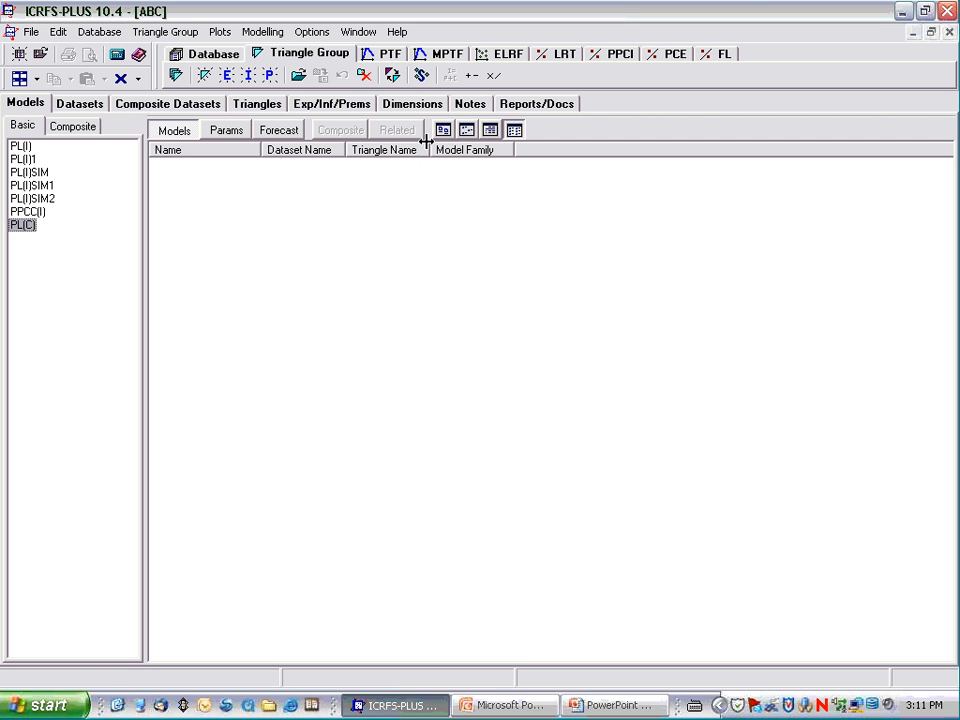
click(485, 56)
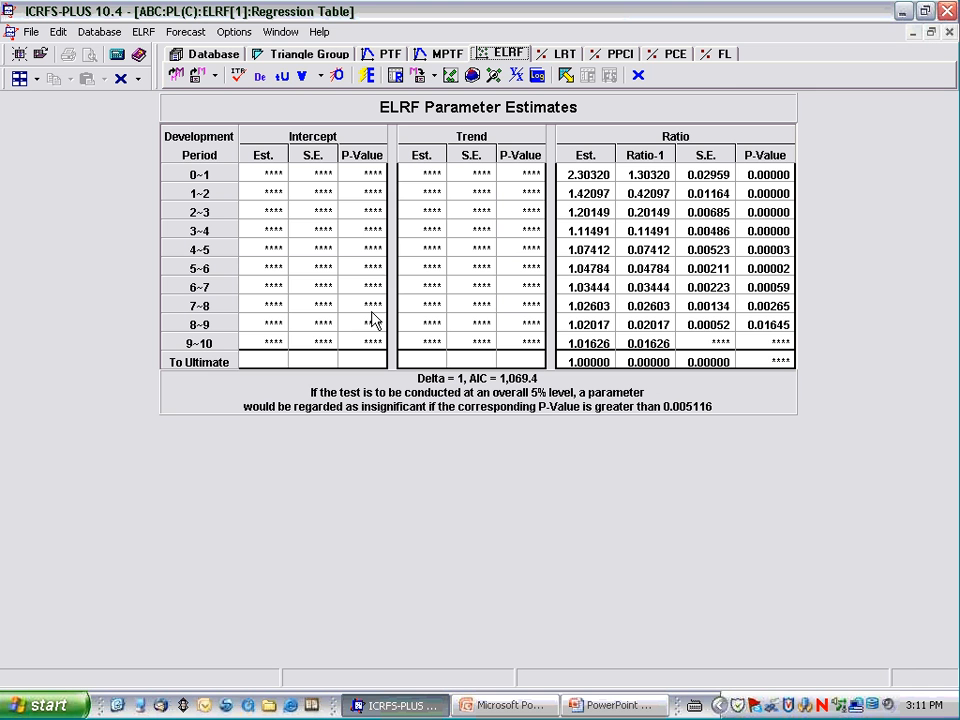
click(451, 80)
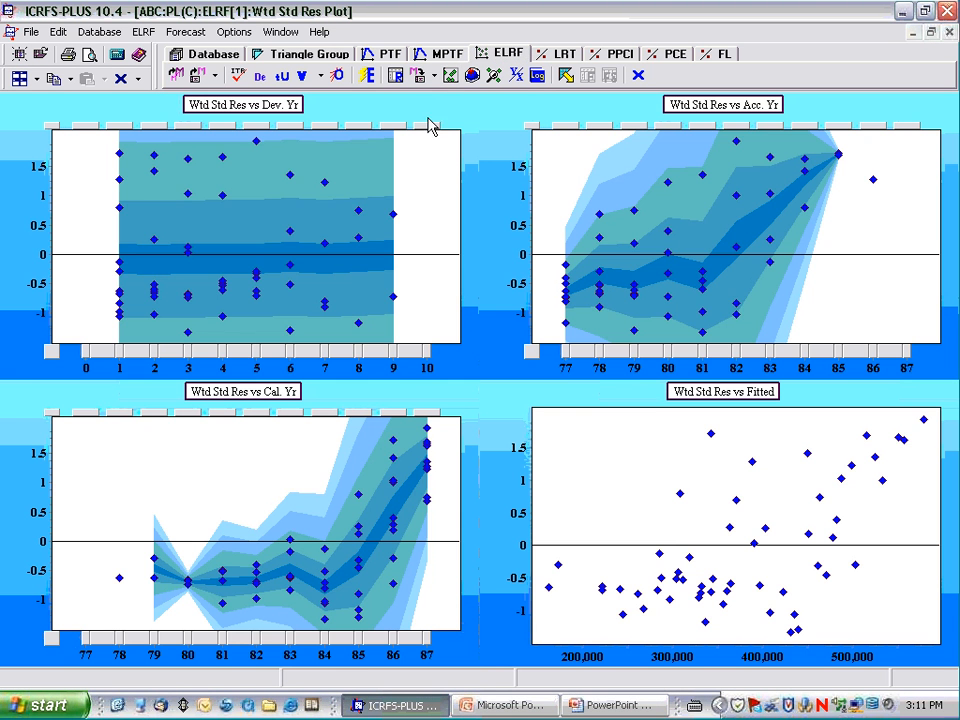
double_click(257, 400)
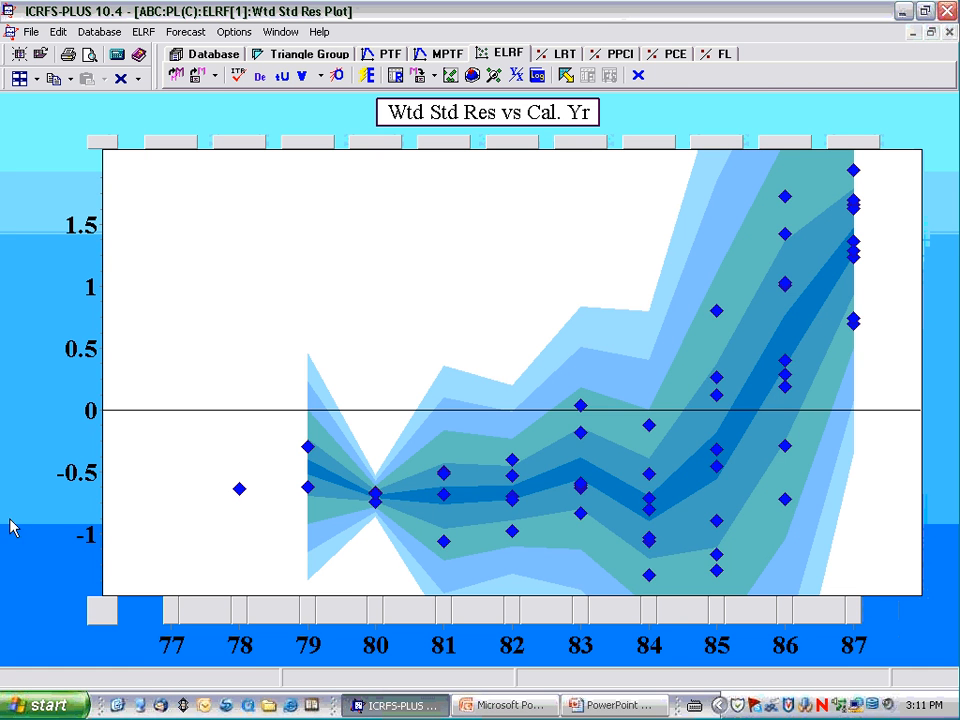
Step: Open the ELRF model's incremental forecast table and compare fitted with observed values for accident years 1982 to 1986, development years 1 to 3
click(566, 76)
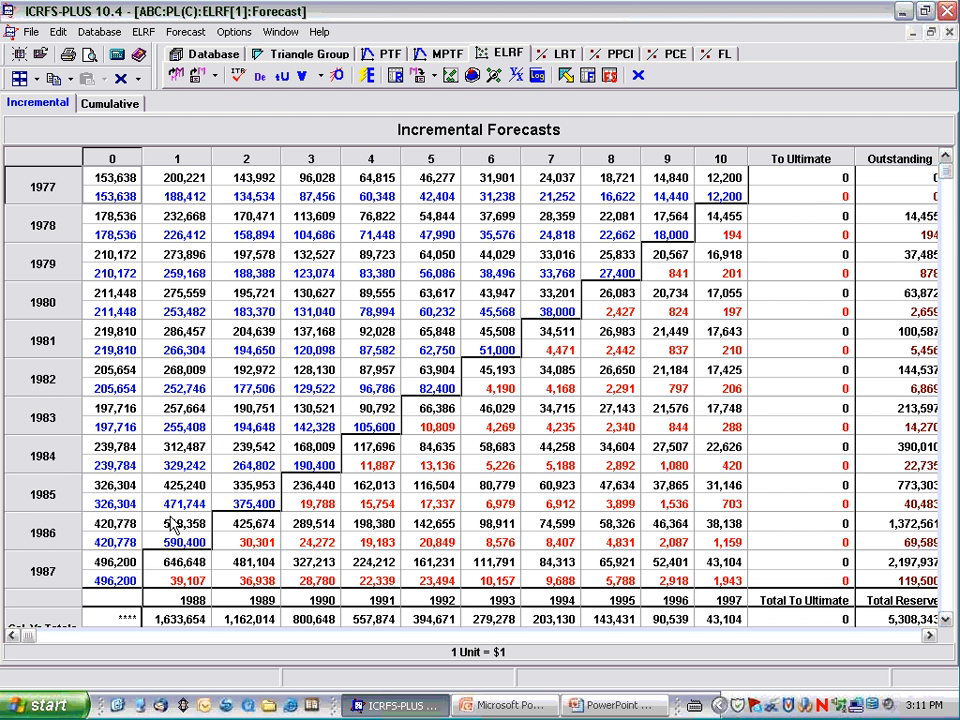
click(248, 450)
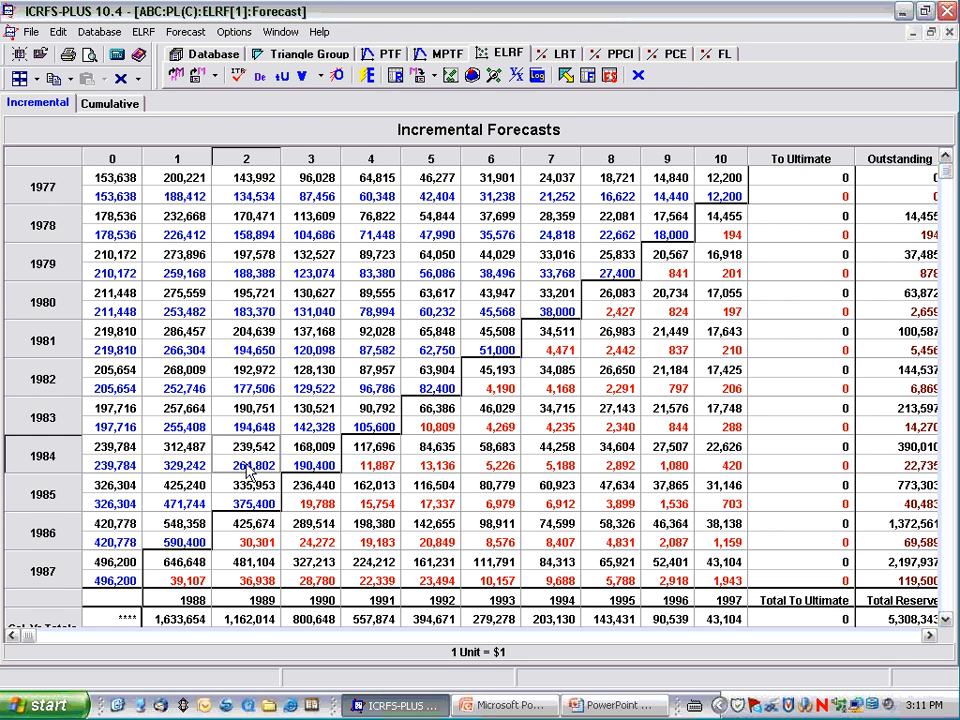
click(253, 426)
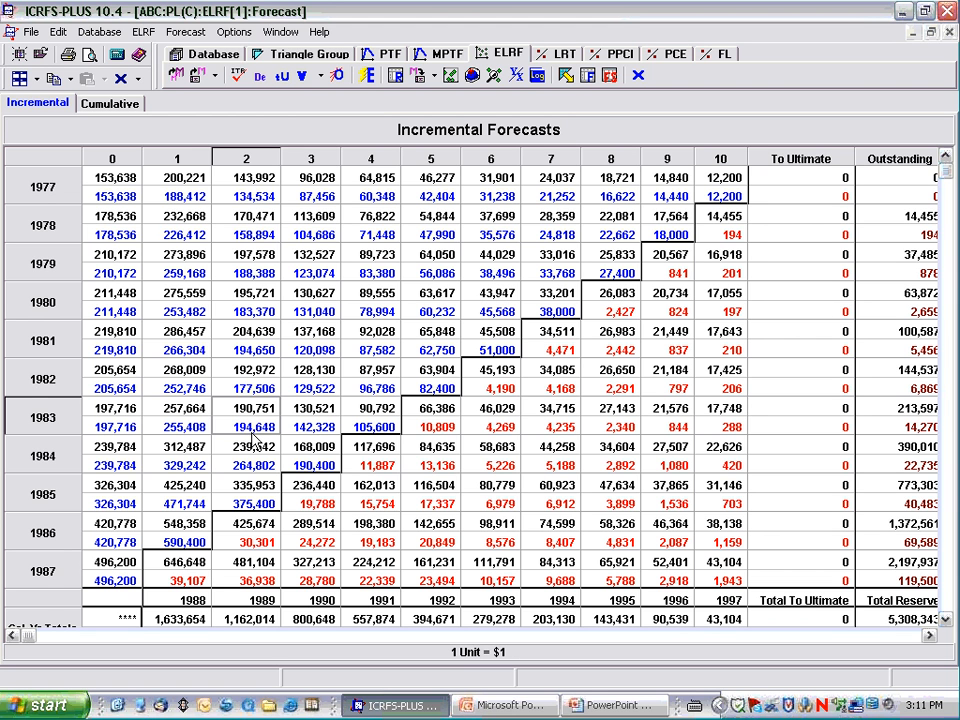
click(253, 466)
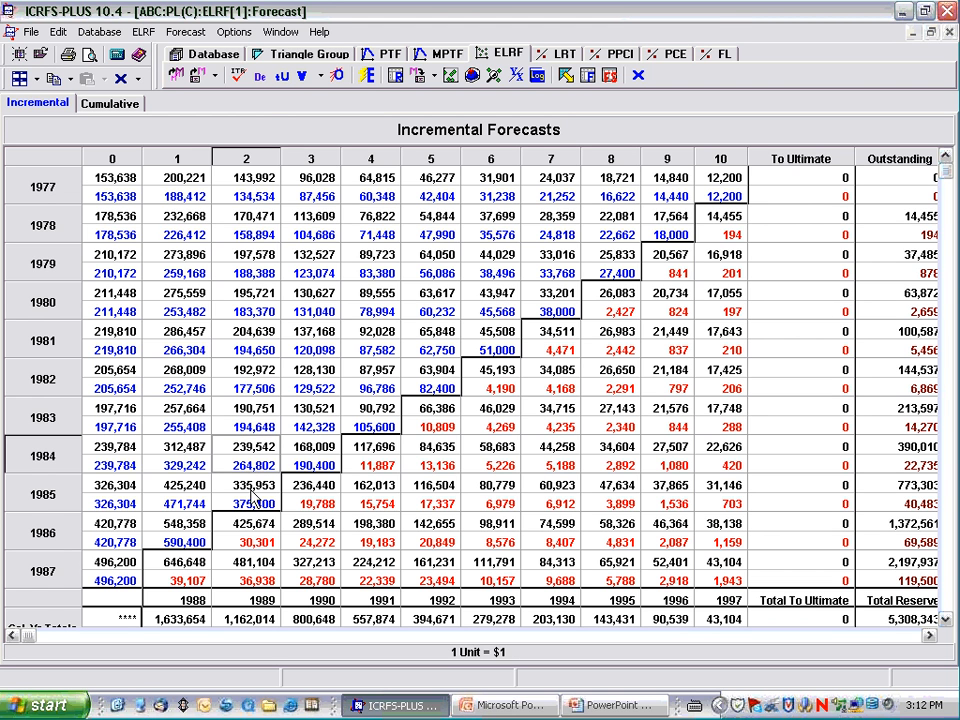
click(252, 489)
click(318, 462)
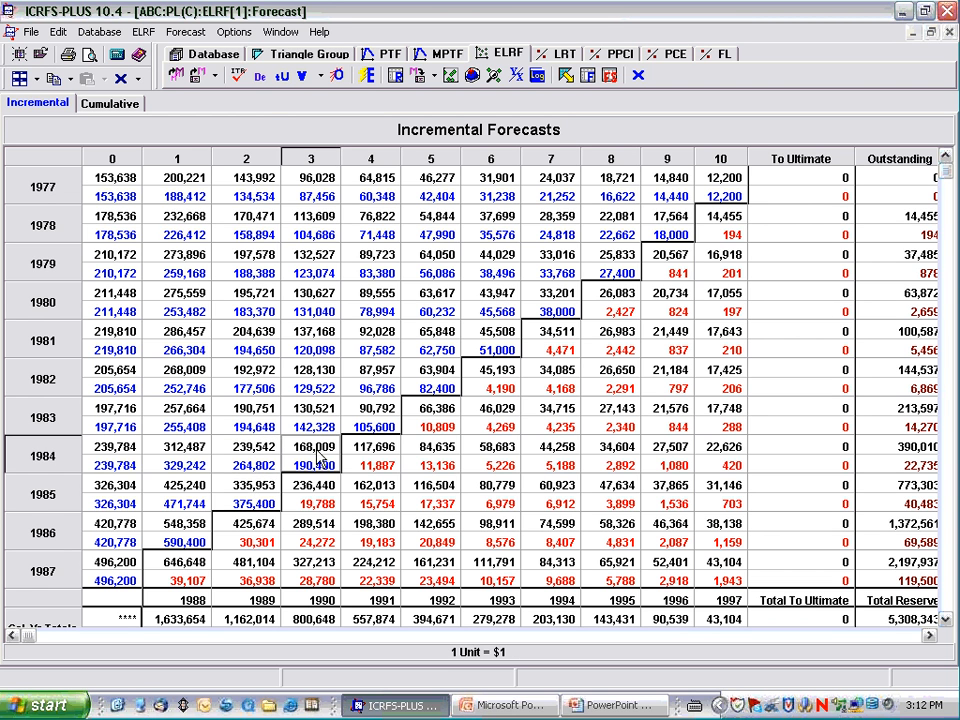
click(315, 410)
click(315, 375)
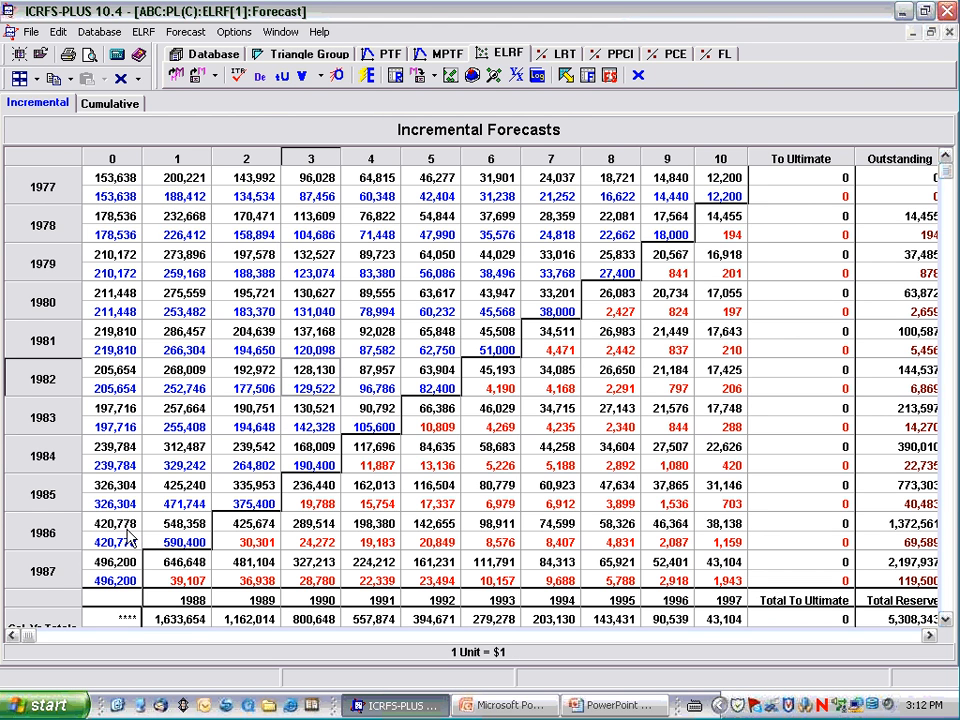
click(178, 503)
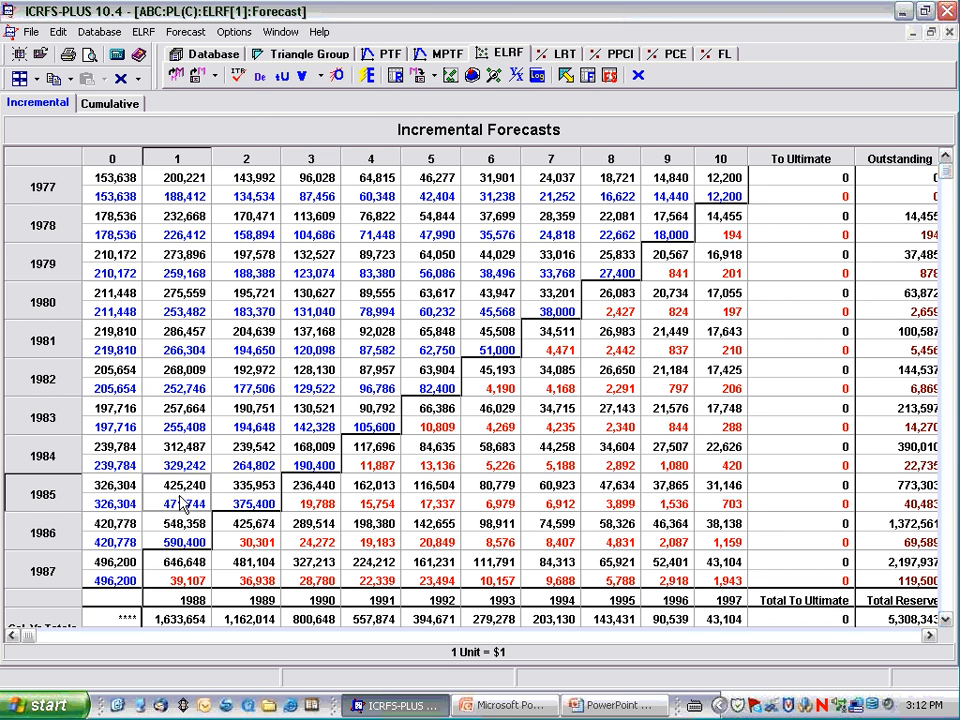
click(183, 538)
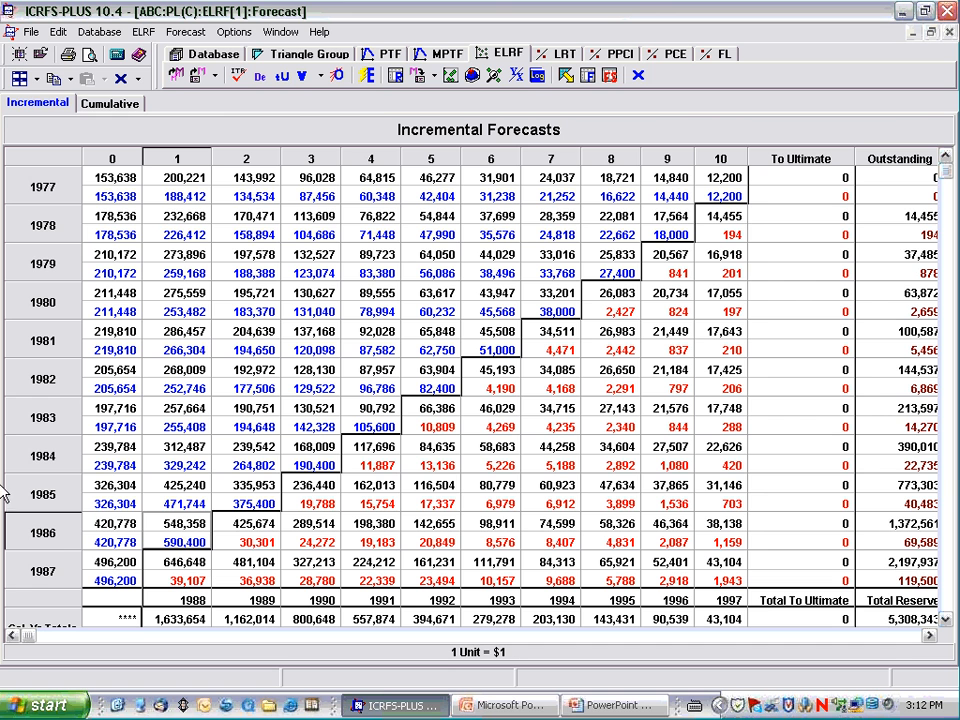
Step: Return to the weighted residual plot versus calendar year, exclude calendar years 78 to 84, and re-estimate the ELRF model
click(451, 76)
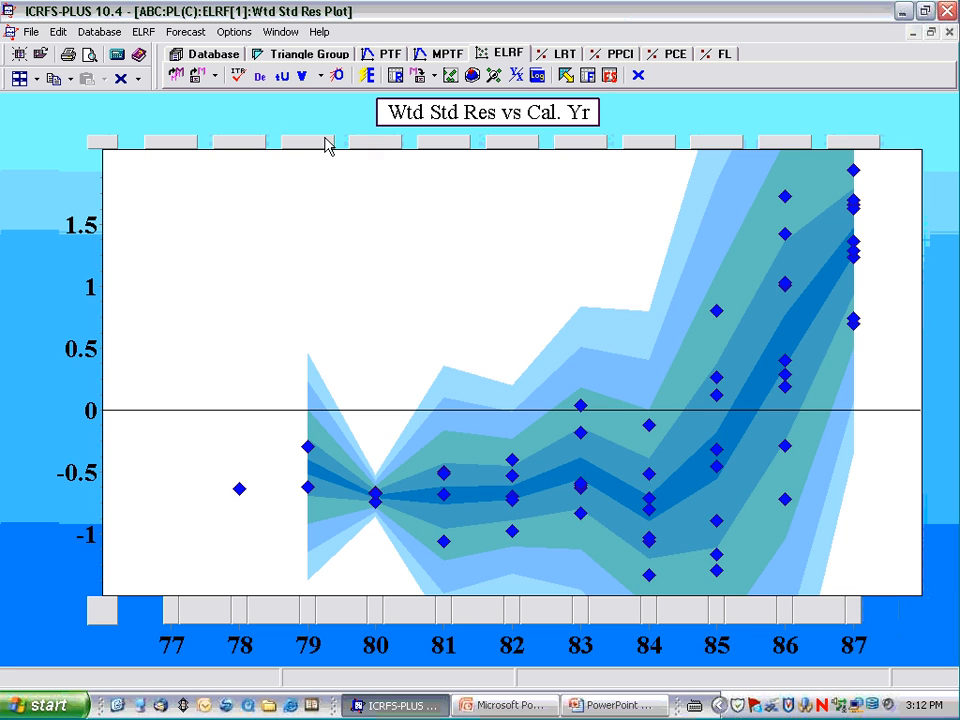
click(257, 148)
click(326, 147)
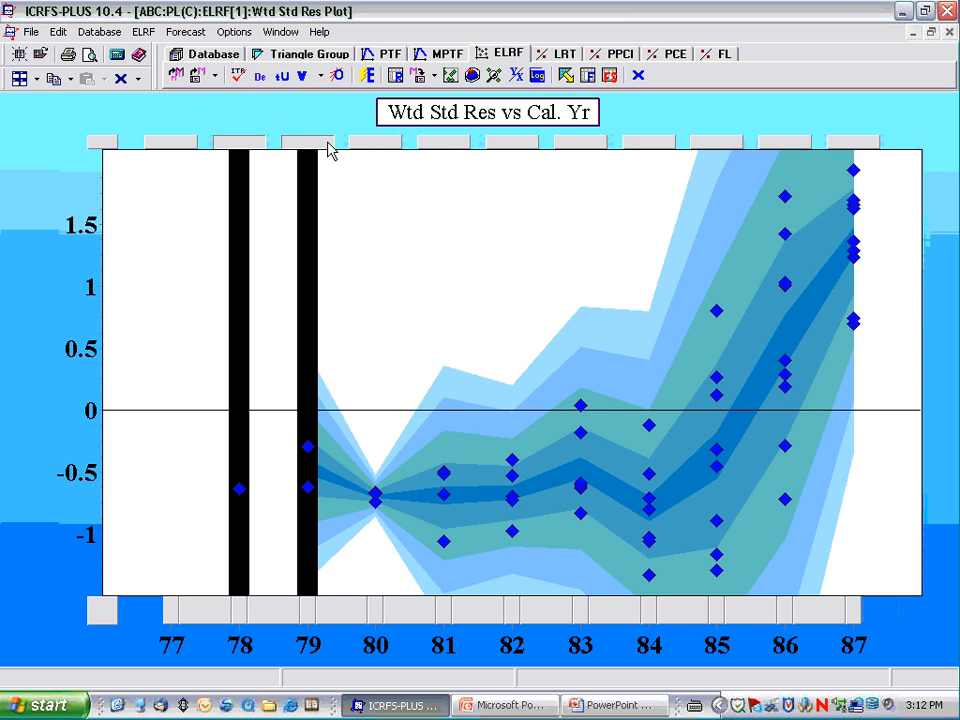
click(372, 147)
click(445, 148)
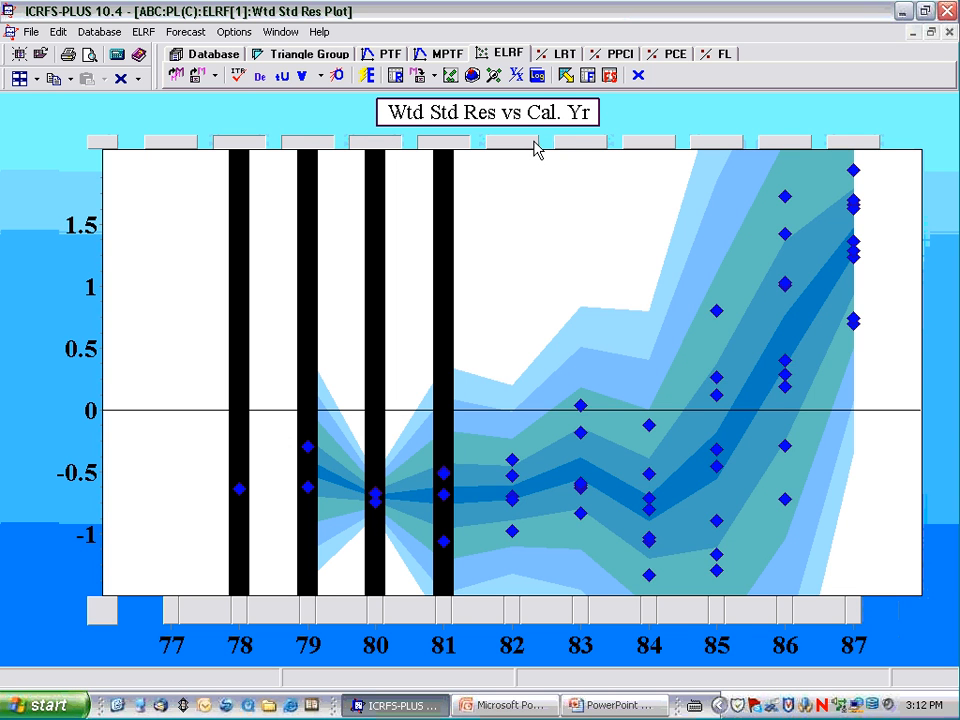
click(528, 148)
click(579, 146)
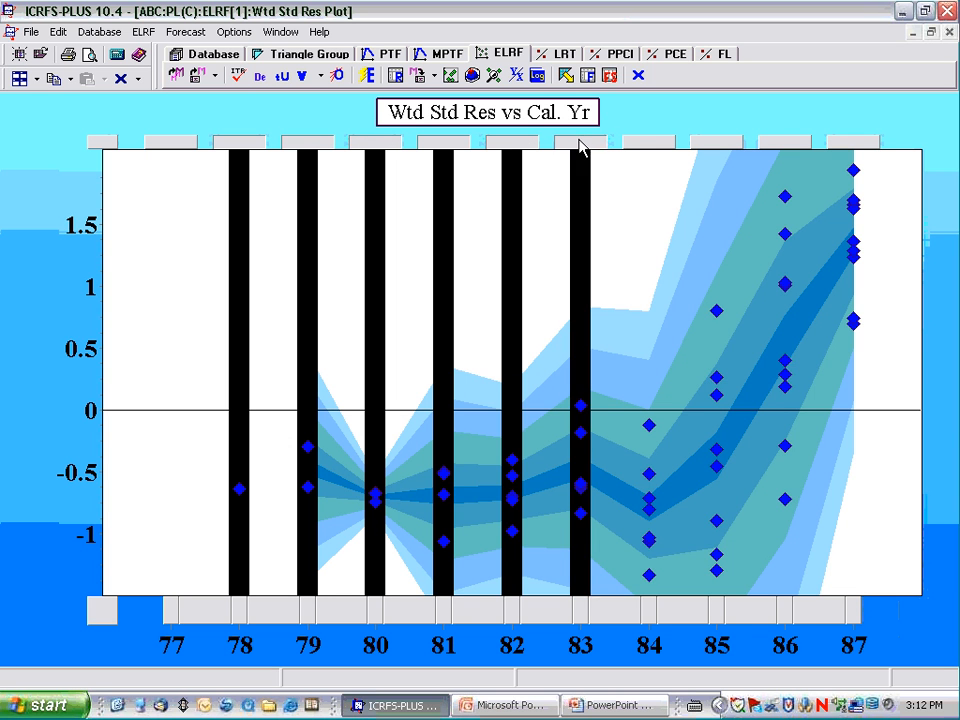
click(640, 148)
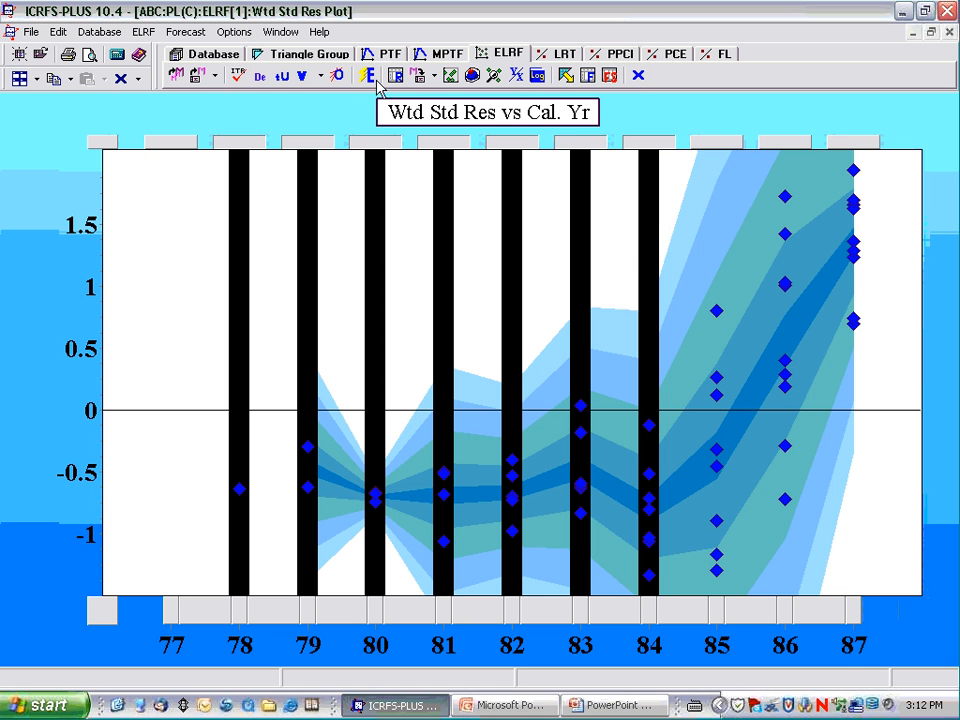
click(369, 80)
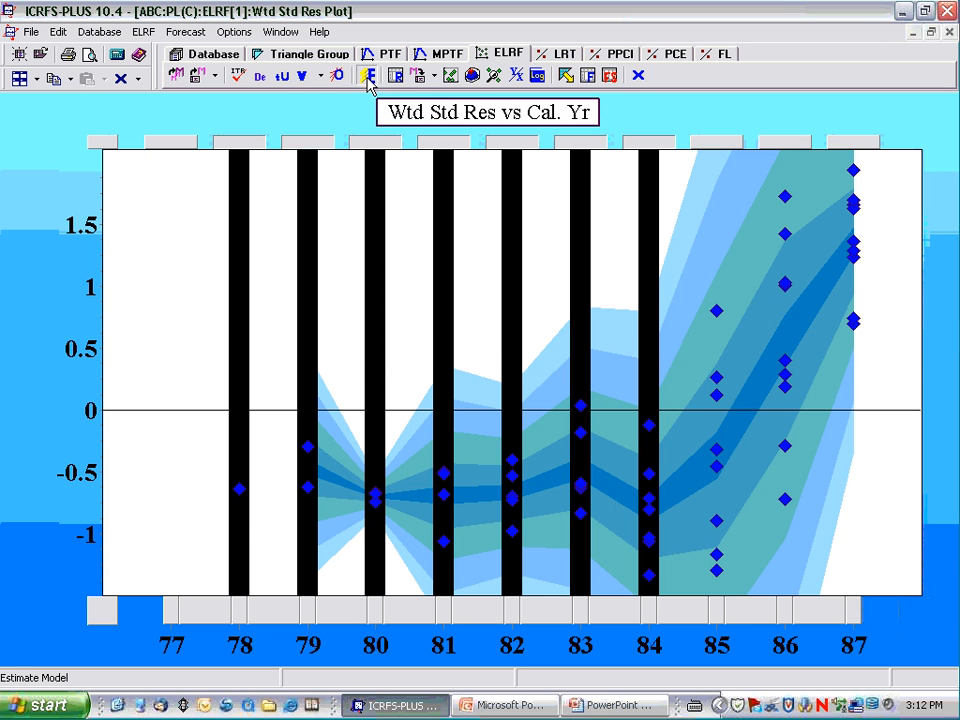
Step: Save the ELRF model for dataset PL(C) under the name Mack 85+
click(417, 82)
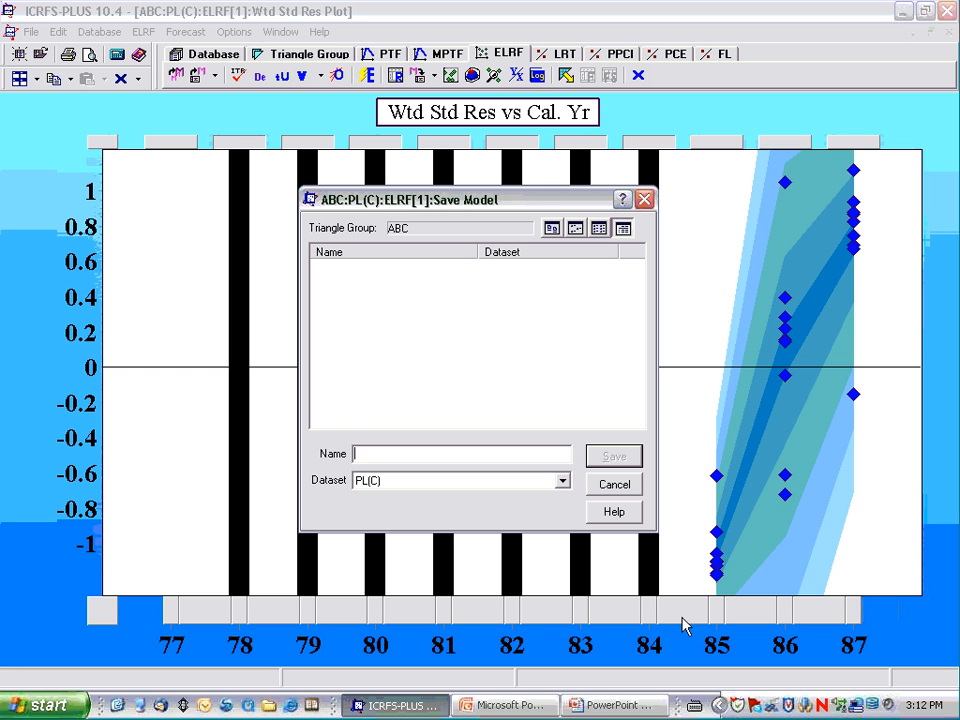
text(Mack 85+)
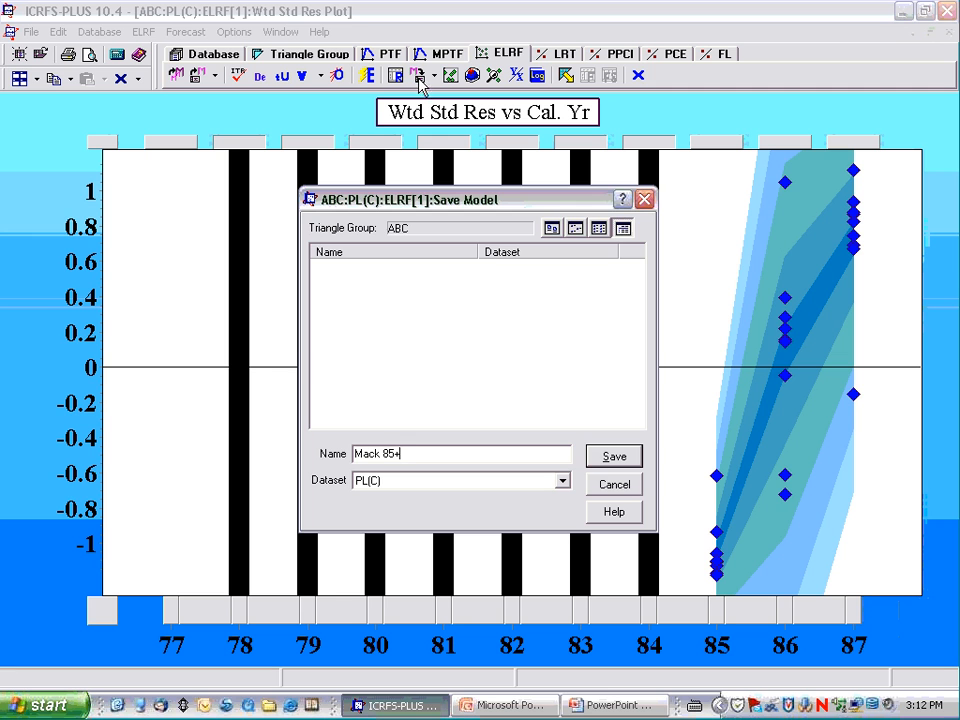
click(604, 459)
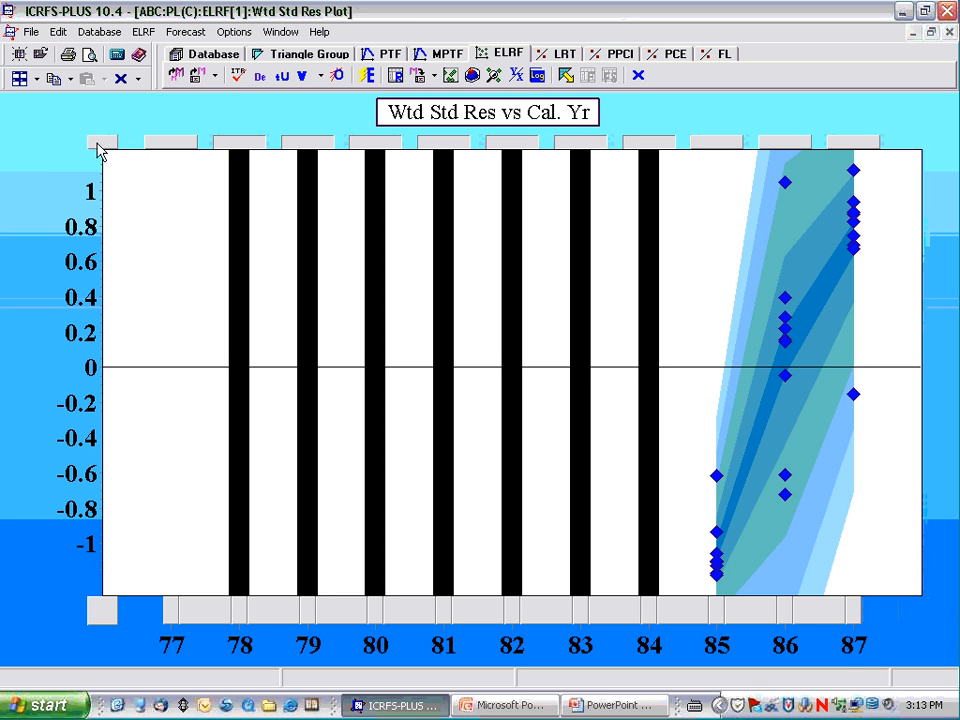
Step: Include all excluded calendar years again in the ELRF residual plot and re-estimate the model
click(233, 33)
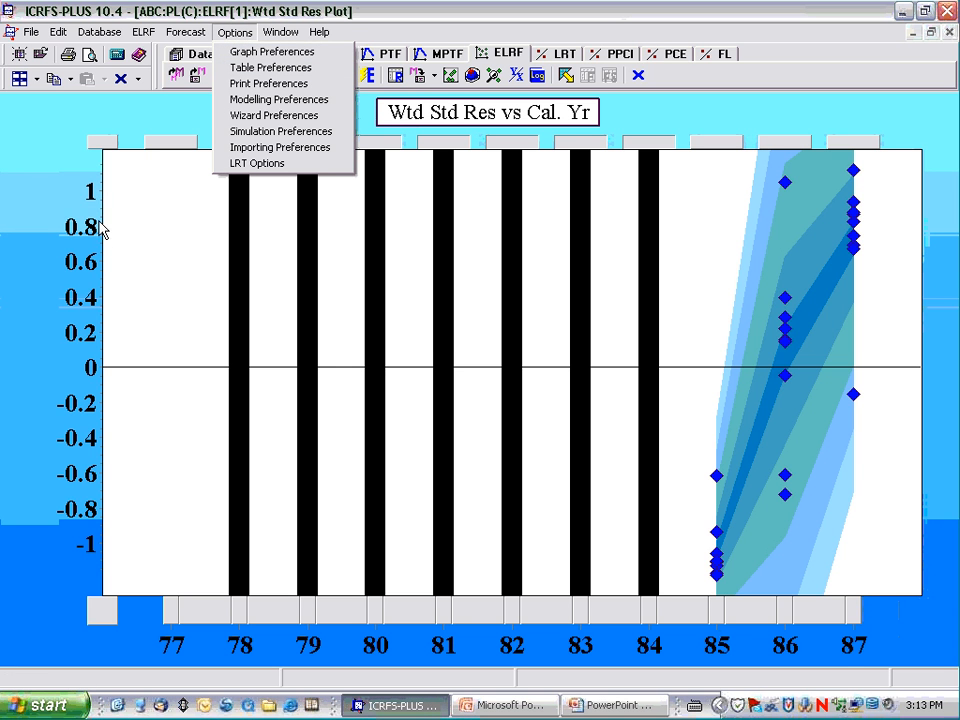
click(108, 150)
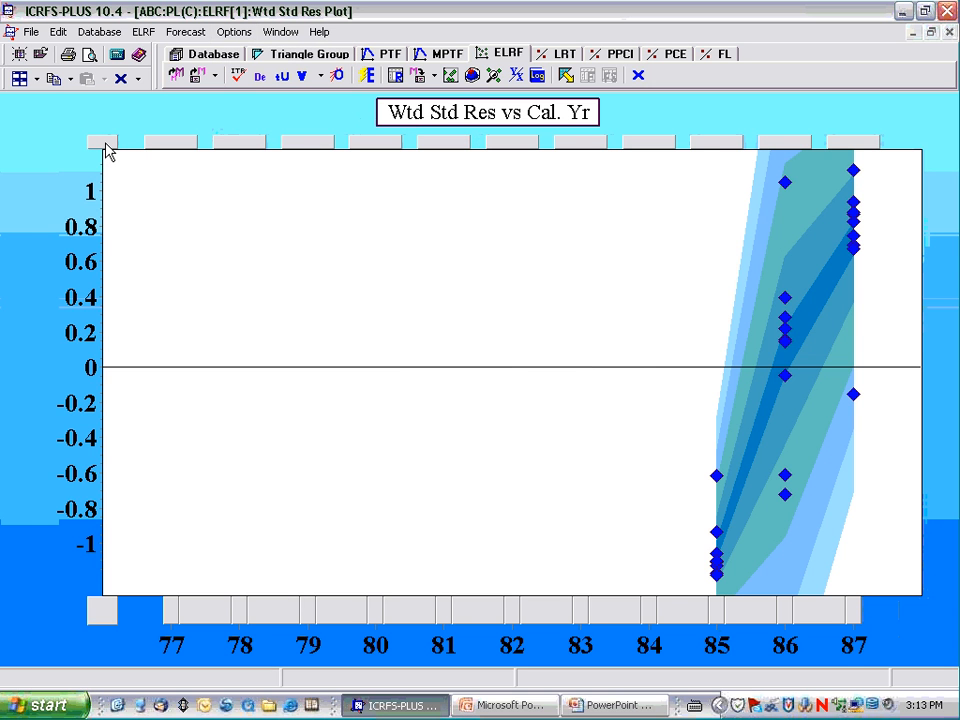
click(368, 75)
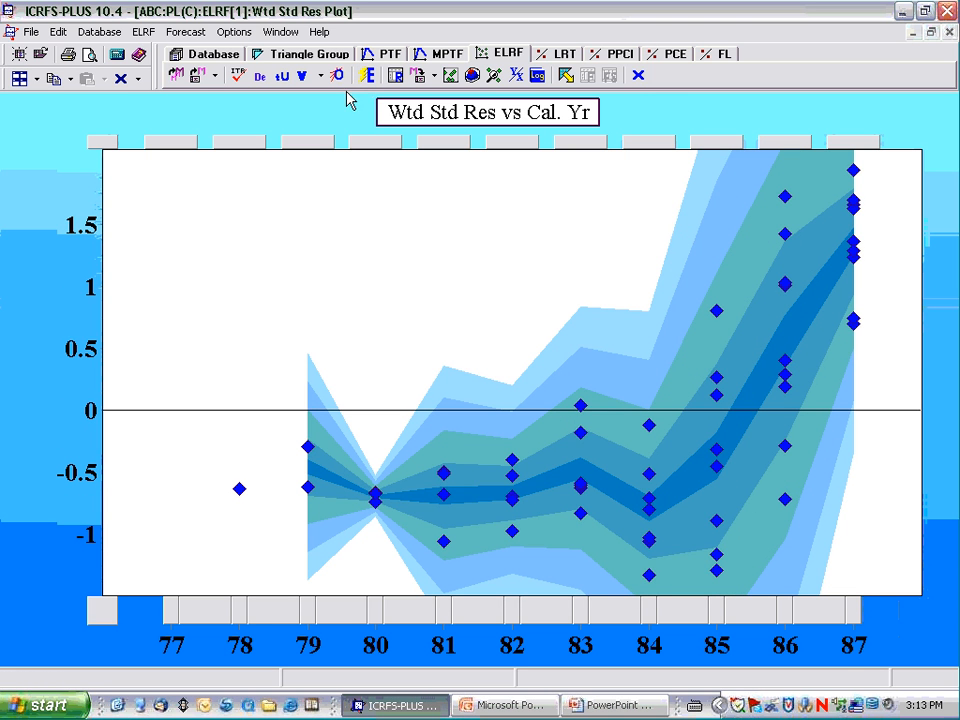
Step: Minimize the regression tables and tile the good PL(I) PTF model's displays side by side with the ELRF calendar year residual plot
click(36, 80)
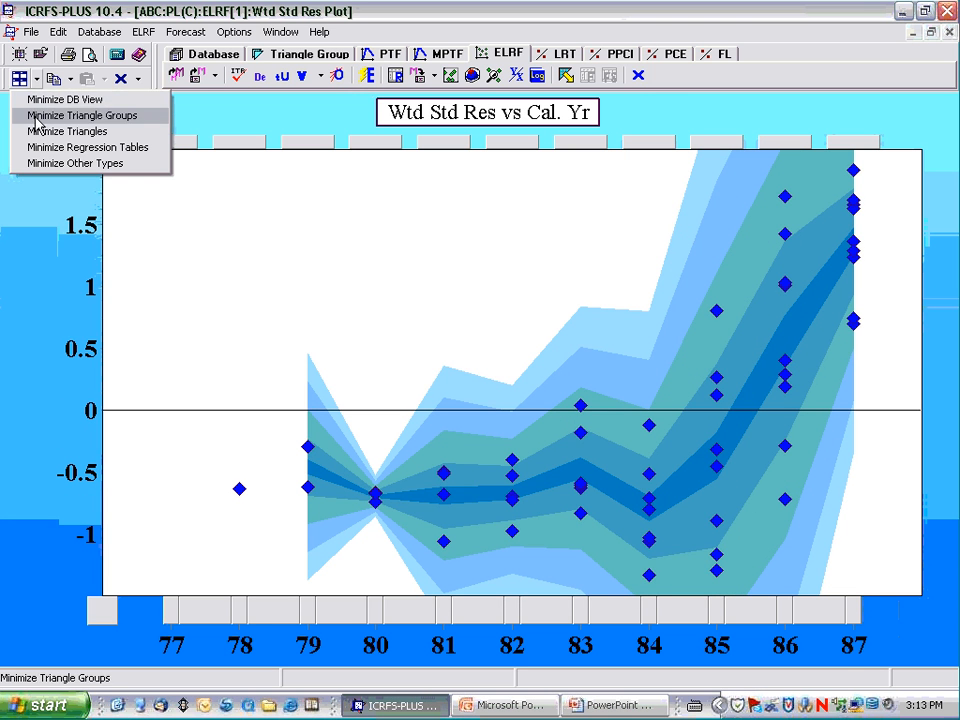
click(40, 151)
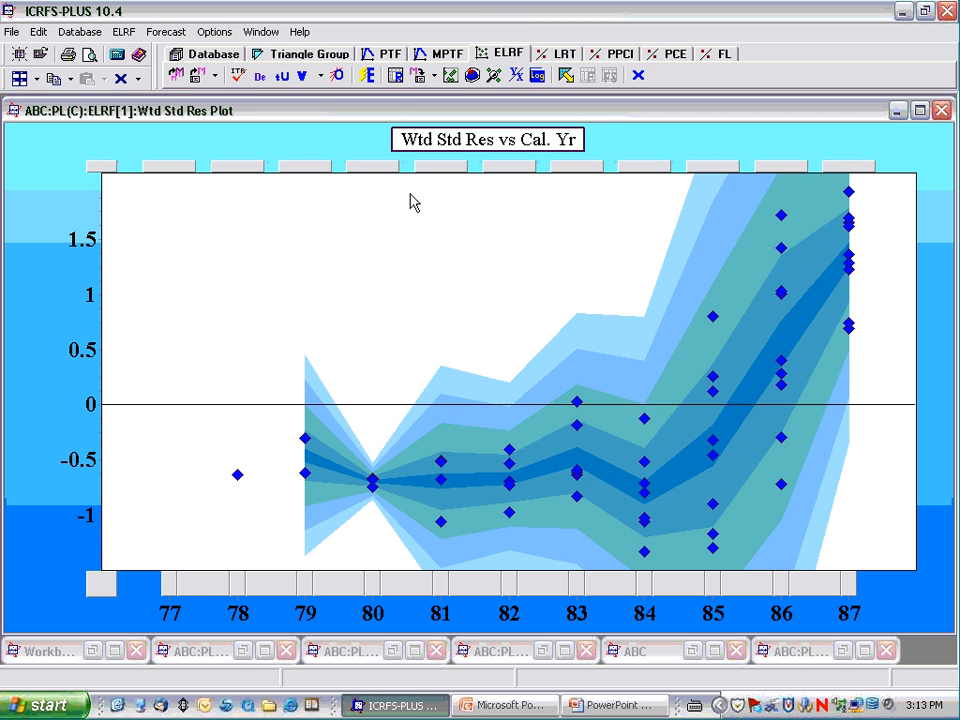
click(389, 57)
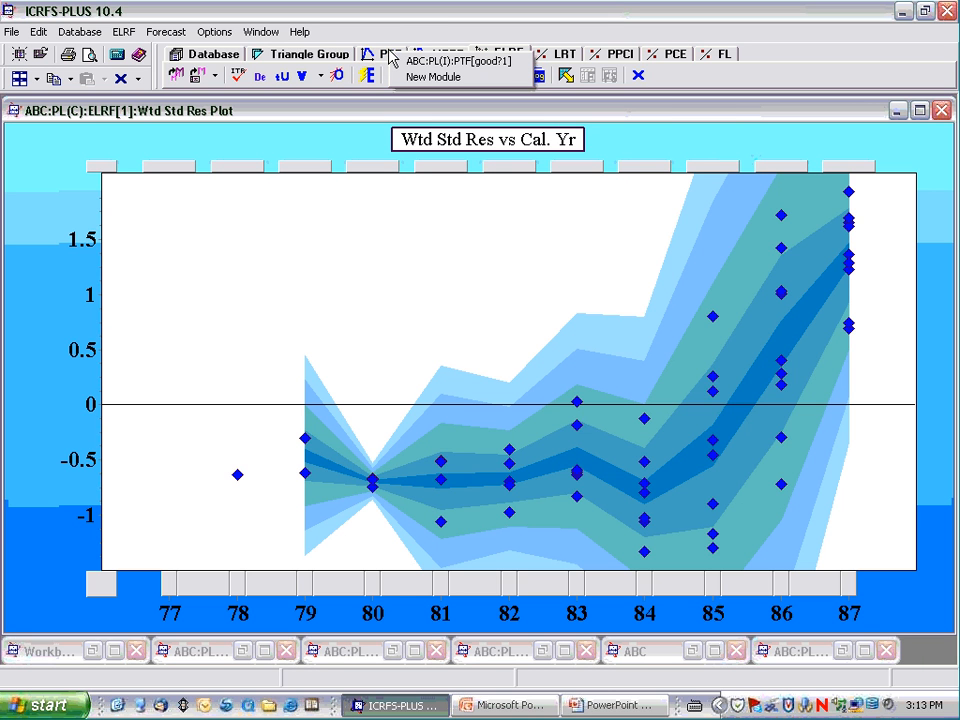
click(495, 63)
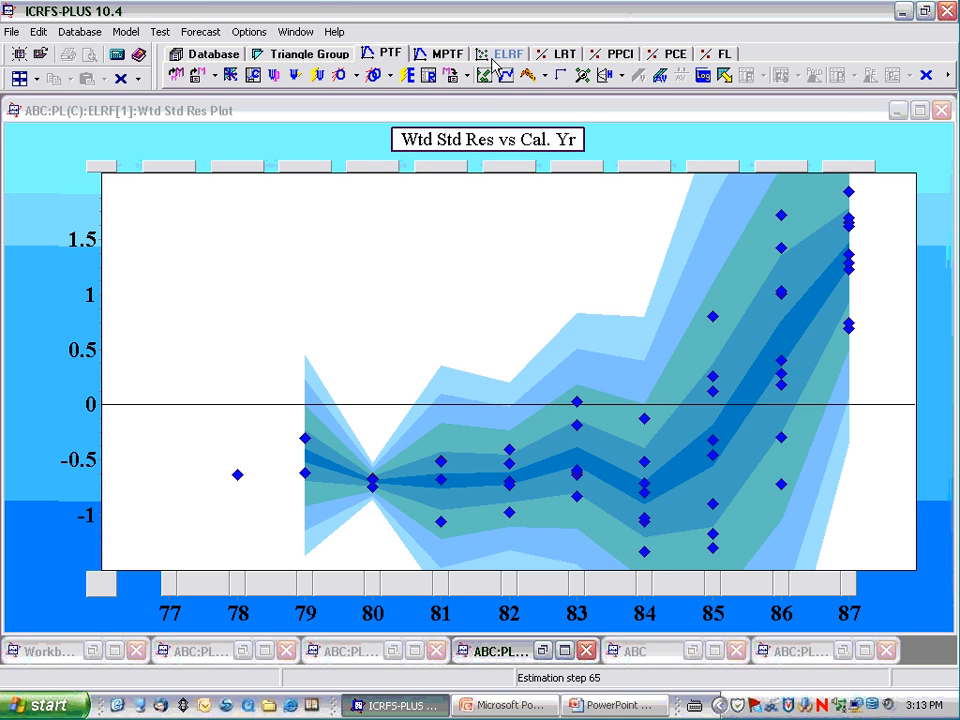
click(484, 75)
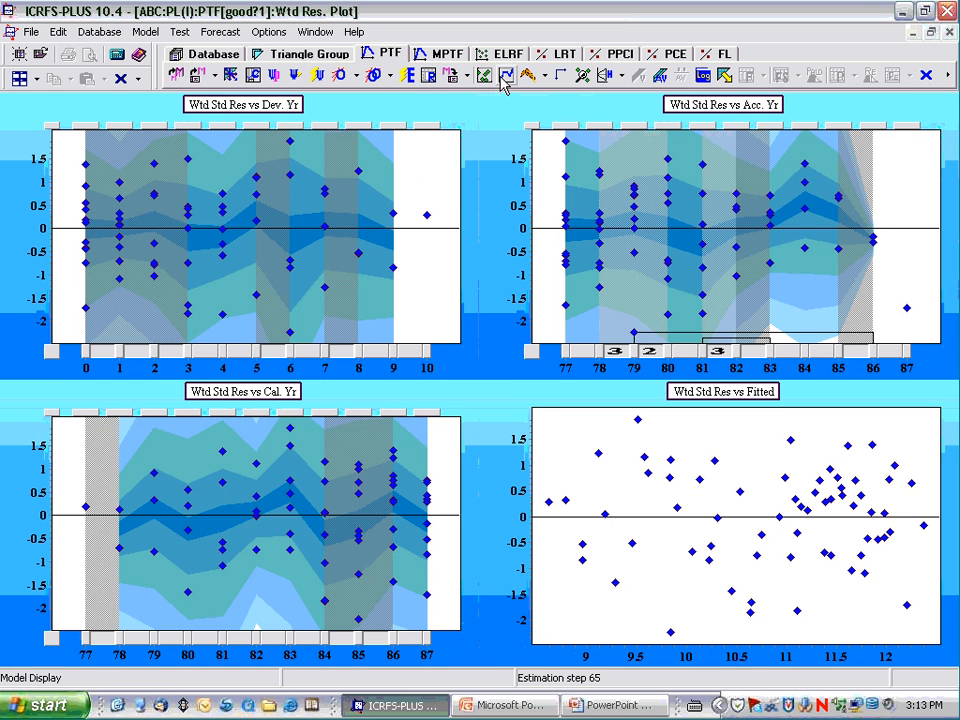
click(503, 80)
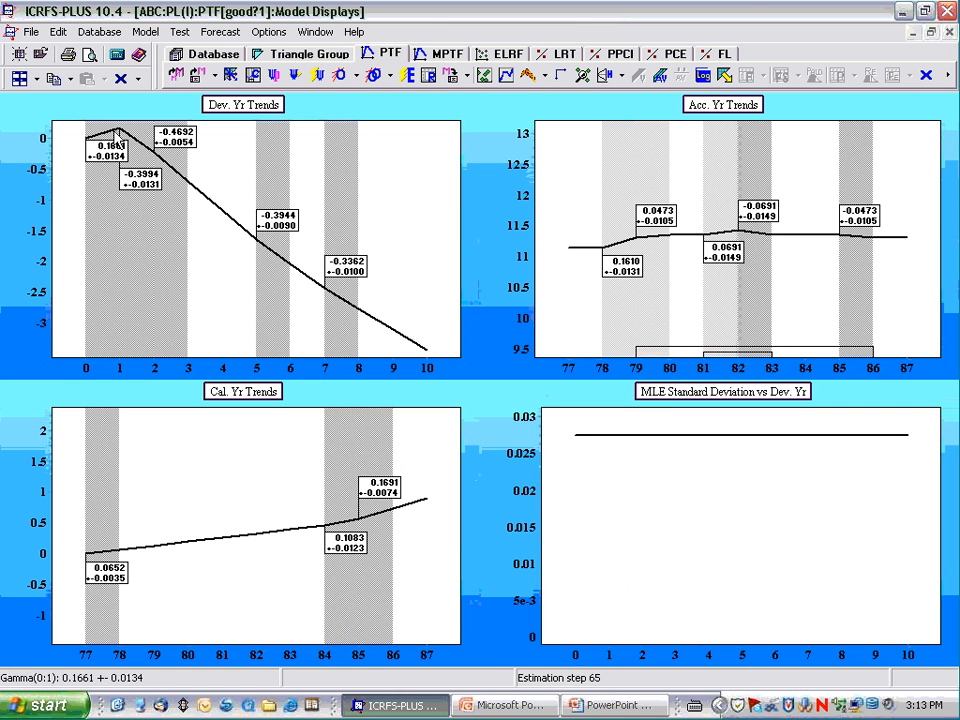
click(37, 80)
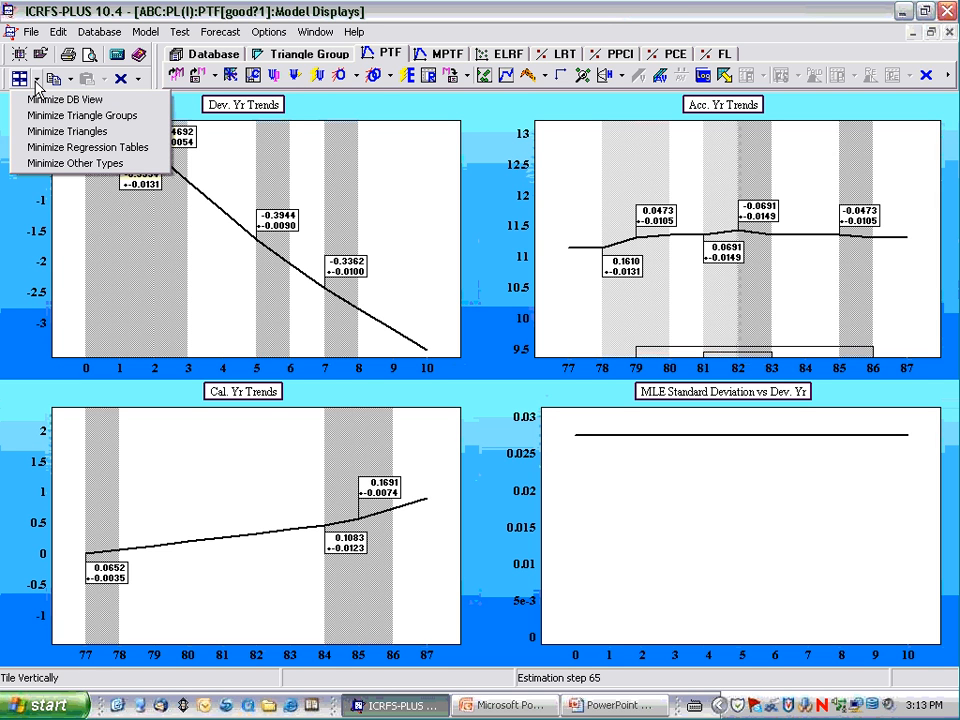
click(19, 79)
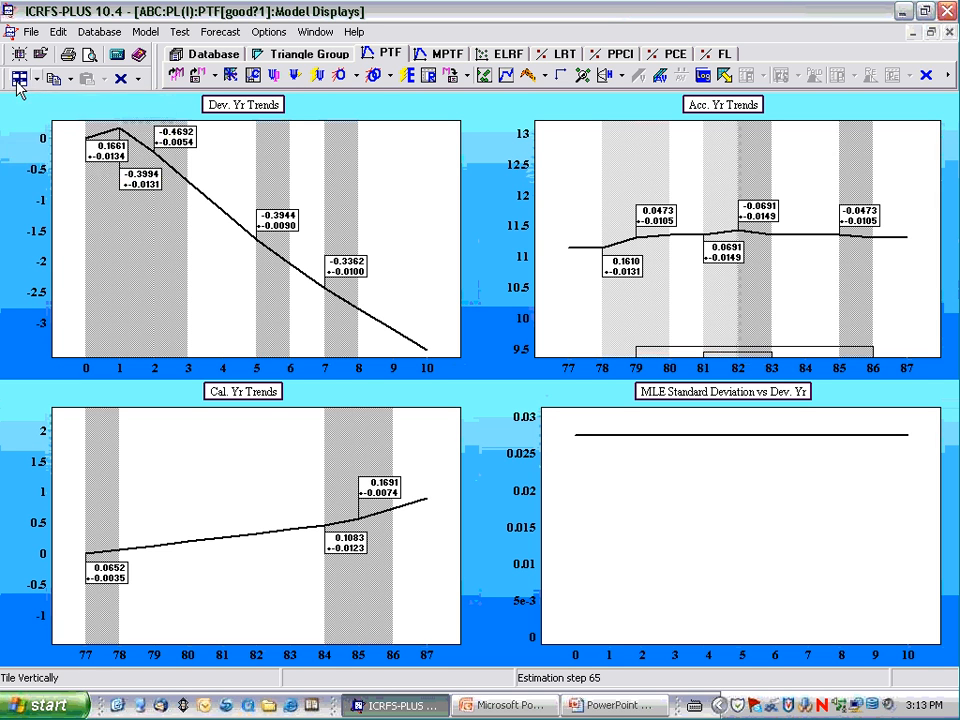
click(19, 79)
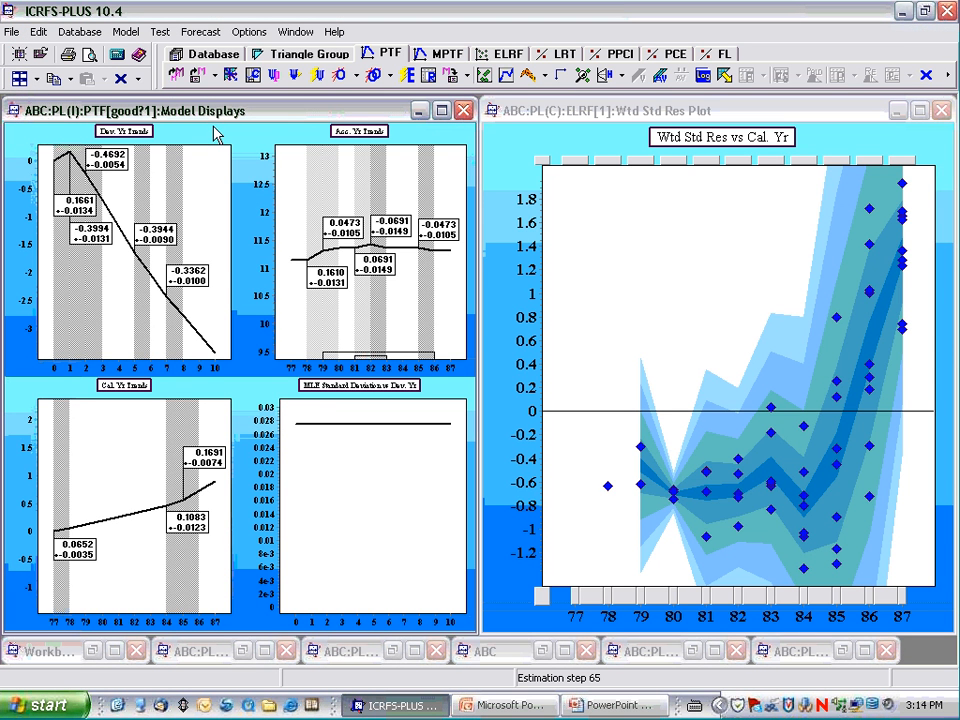
Step: Tile the good model's weighted residual plots alongside the other two windows, and enlarge its calendar year residuals and calendar year trends
click(484, 78)
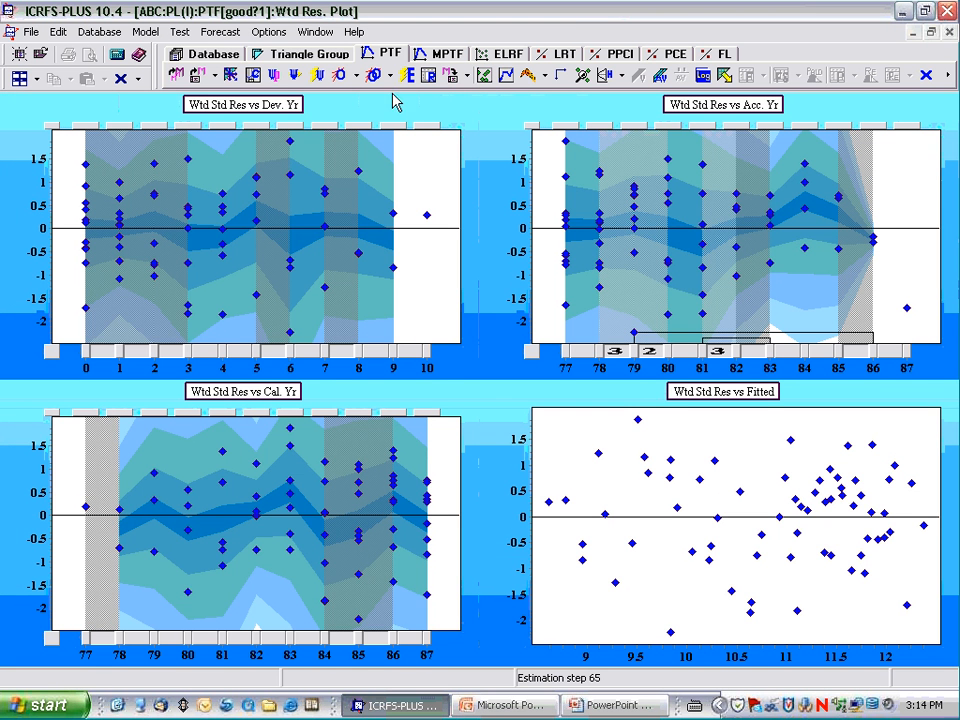
click(19, 80)
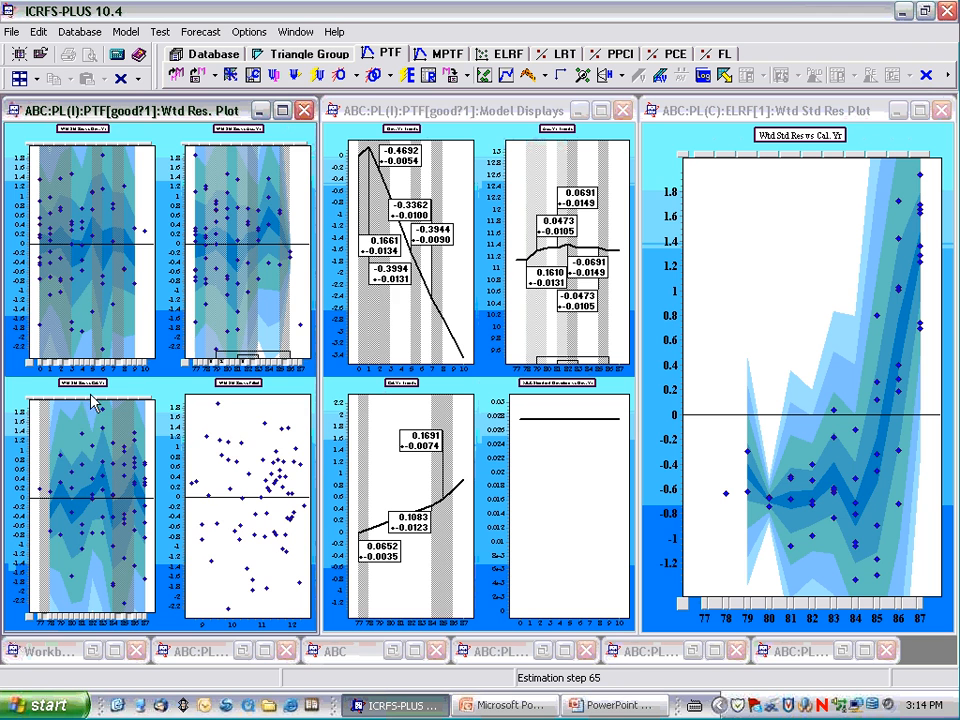
double_click(95, 390)
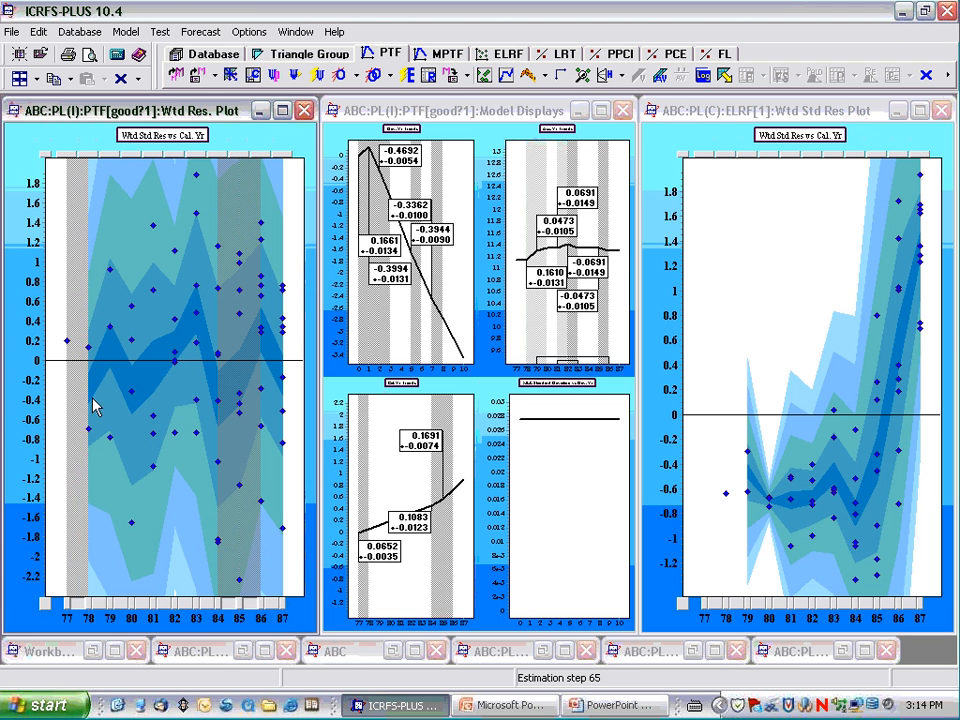
double_click(404, 390)
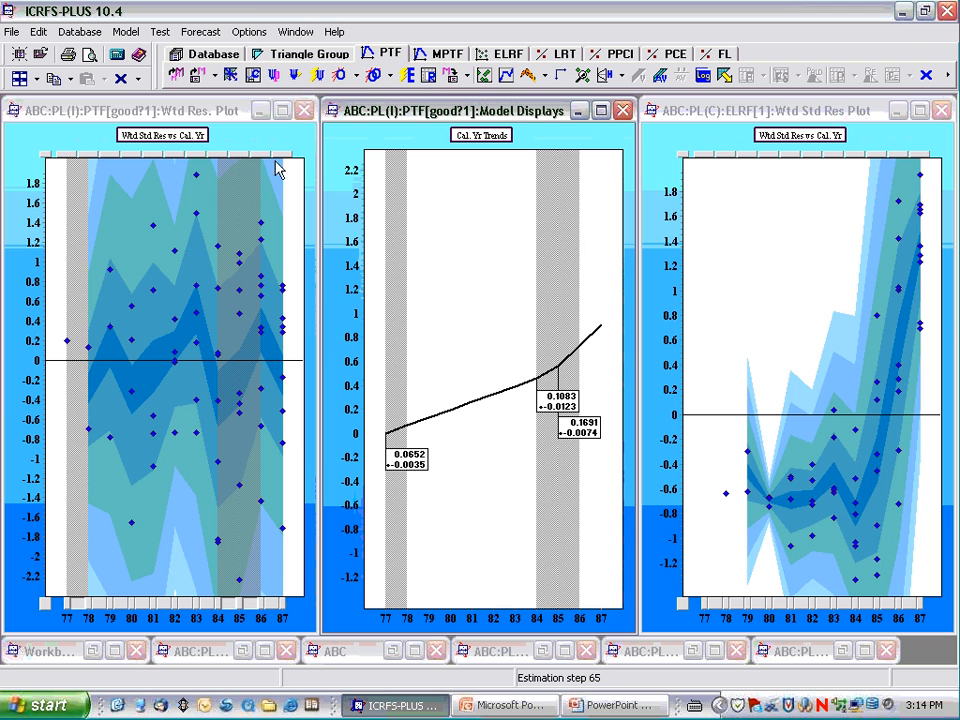
click(243, 137)
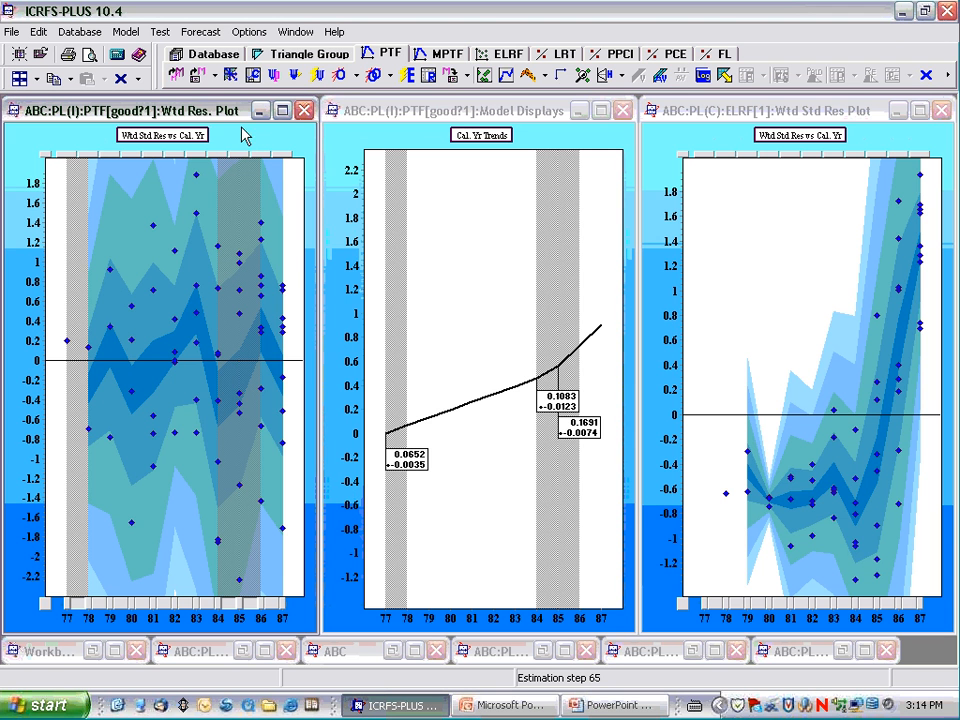
Step: Reload the model good for PL(I), replace its calendar year trends with one zero trend changing at 78, and re-estimate
click(196, 80)
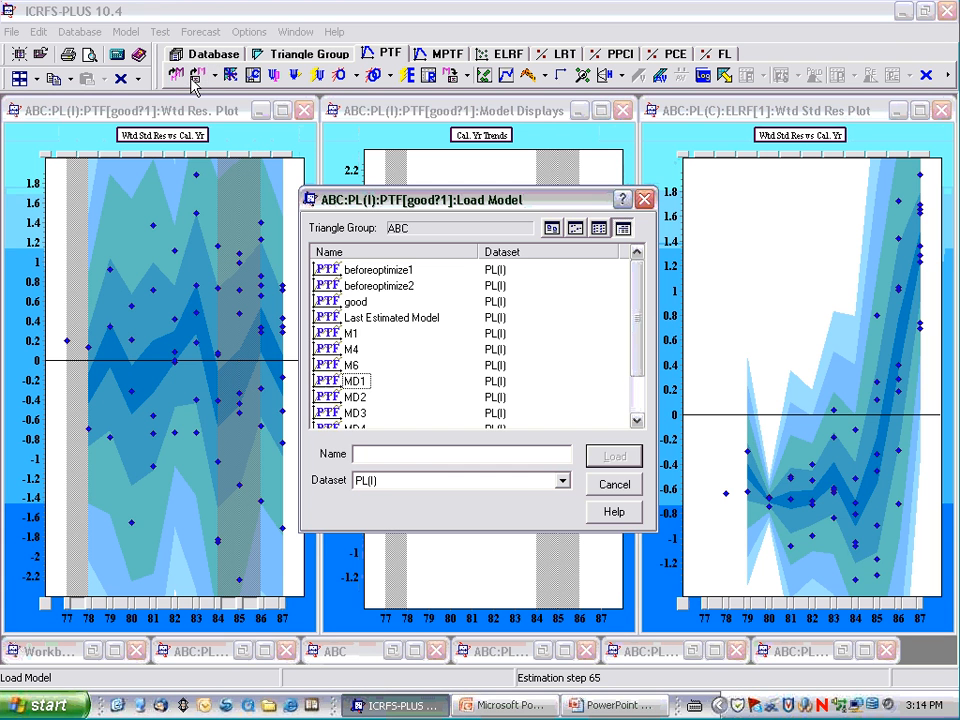
double_click(350, 302)
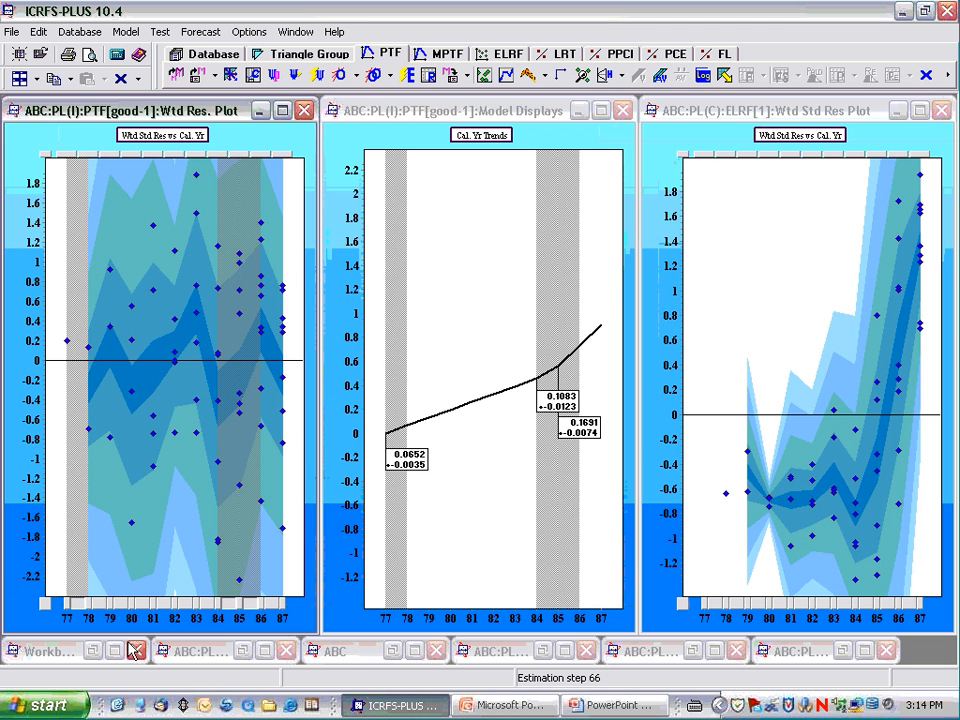
click(47, 612)
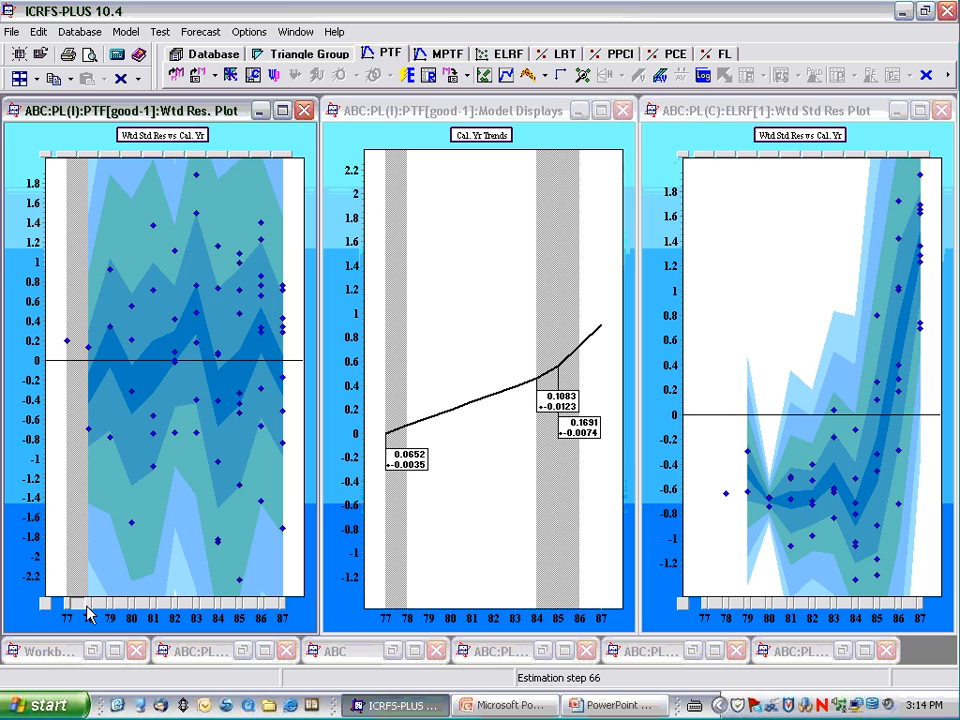
click(88, 612)
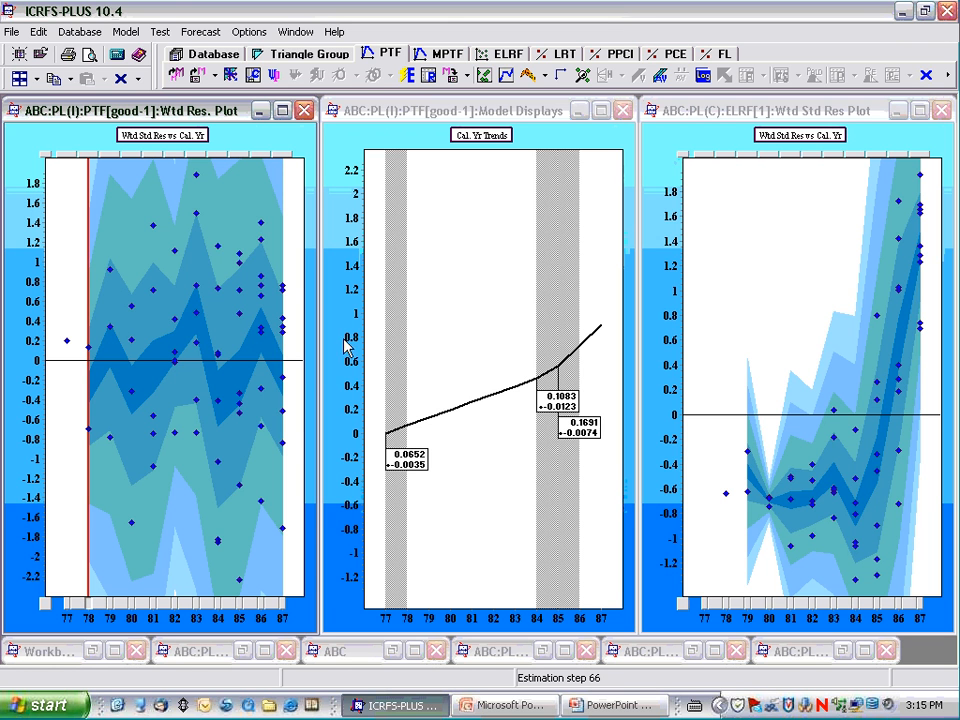
click(410, 78)
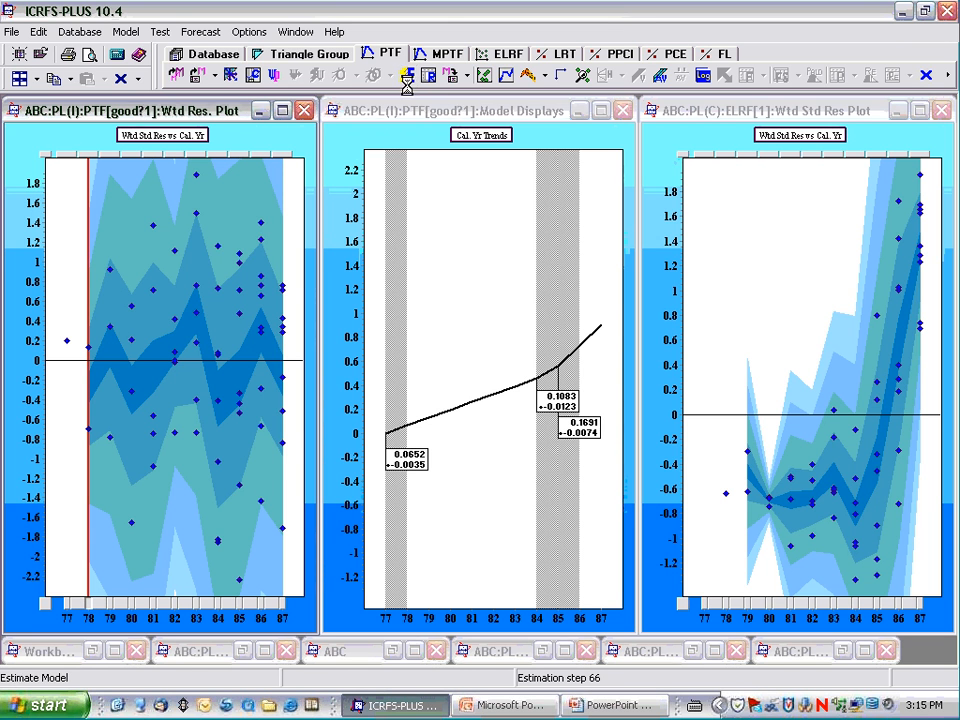
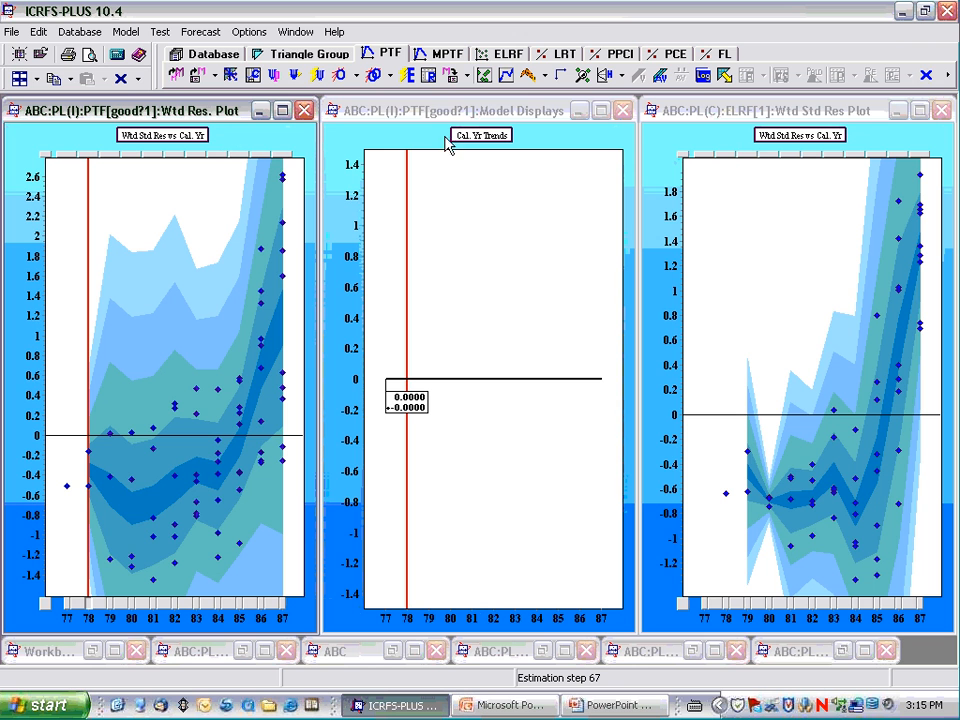
Step: Restore the good model from its log book run, and tile its residual and trend displays beside the ELRF plot again
click(704, 84)
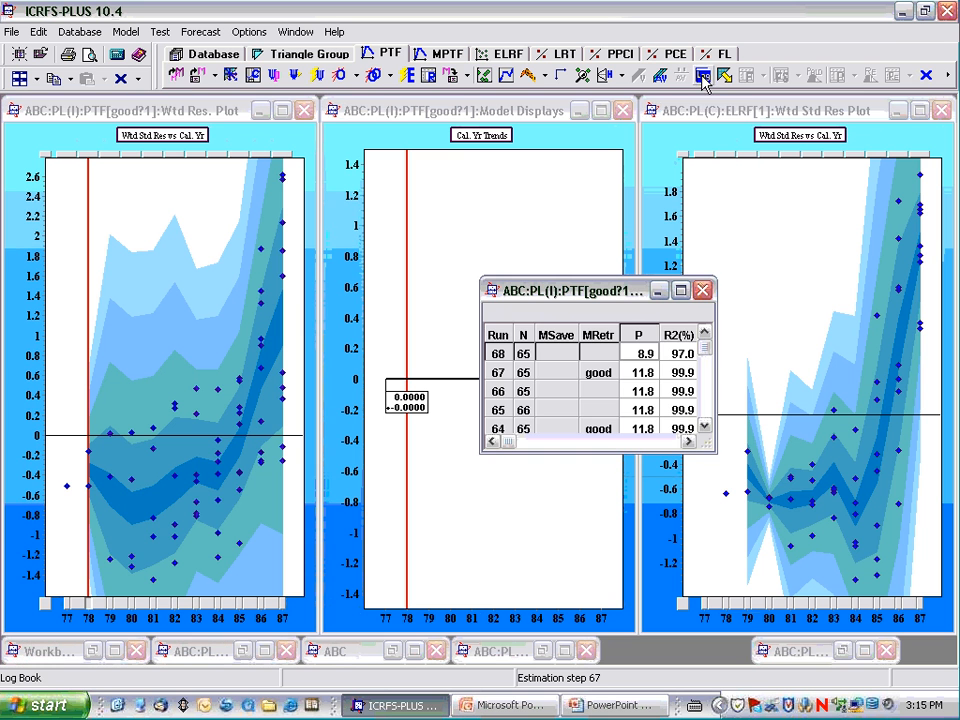
click(681, 292)
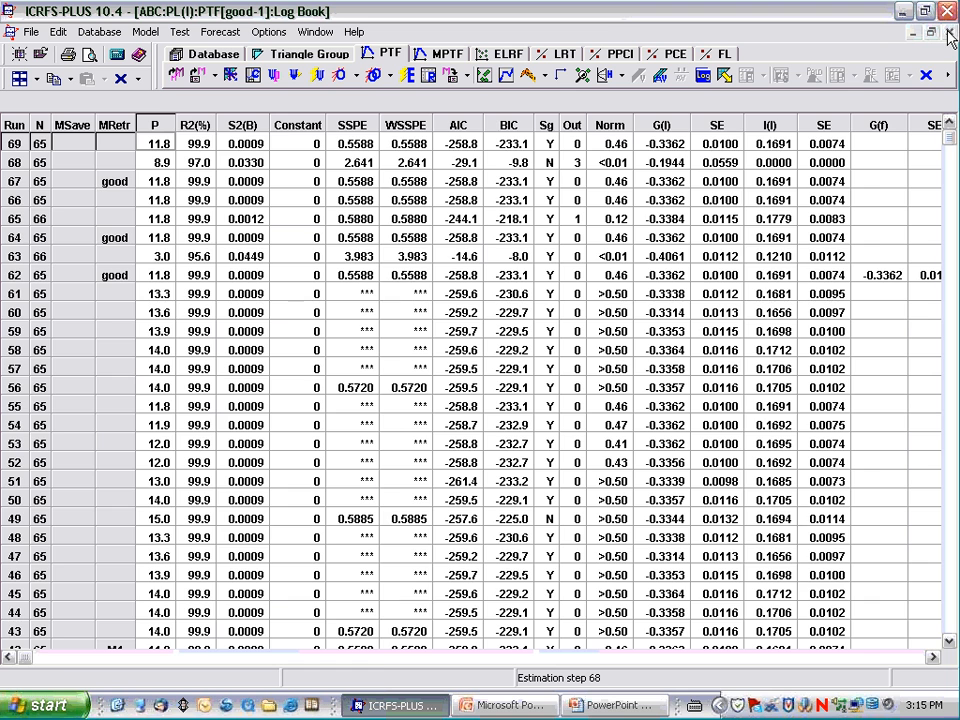
click(948, 33)
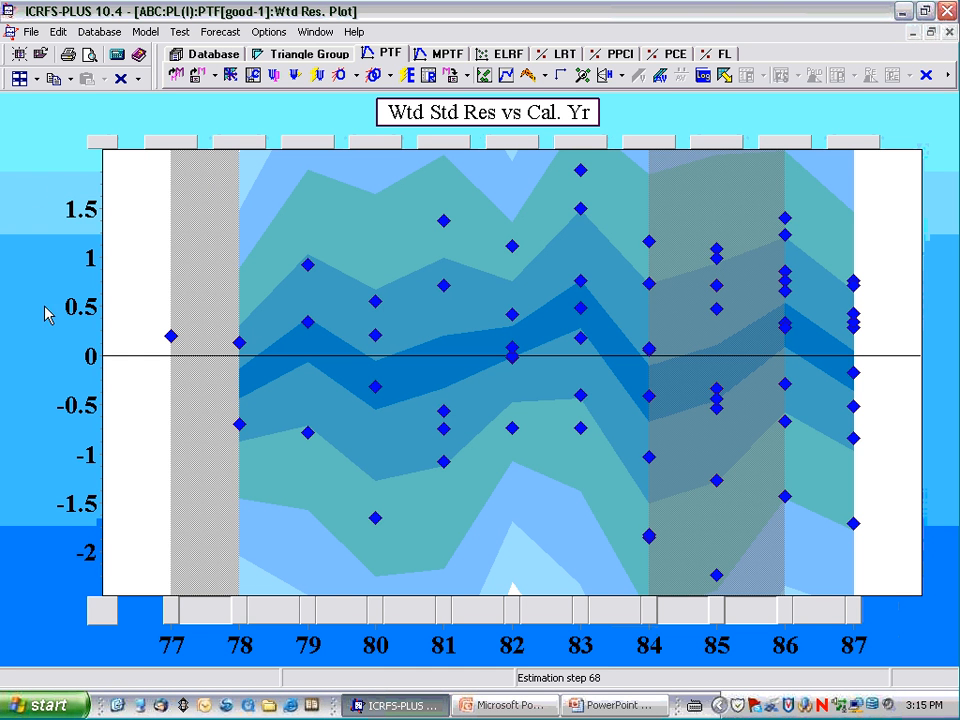
click(21, 80)
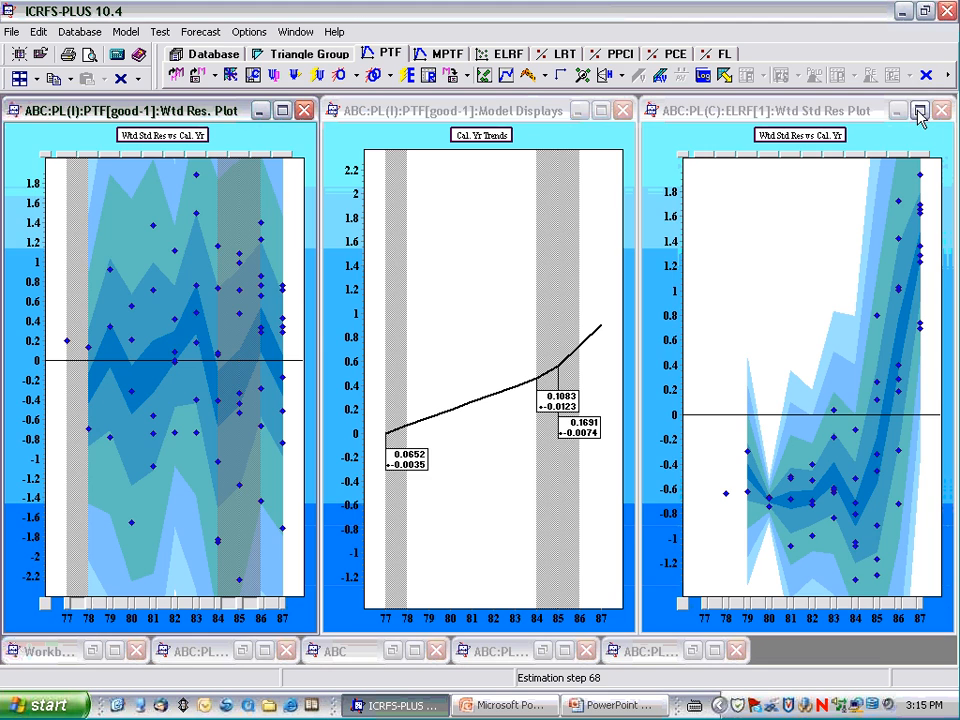
Step: Maximize the PL(C) ELRF residual plot, apply the Trend and Ratio template with Delta 1, and optimize the model
click(920, 110)
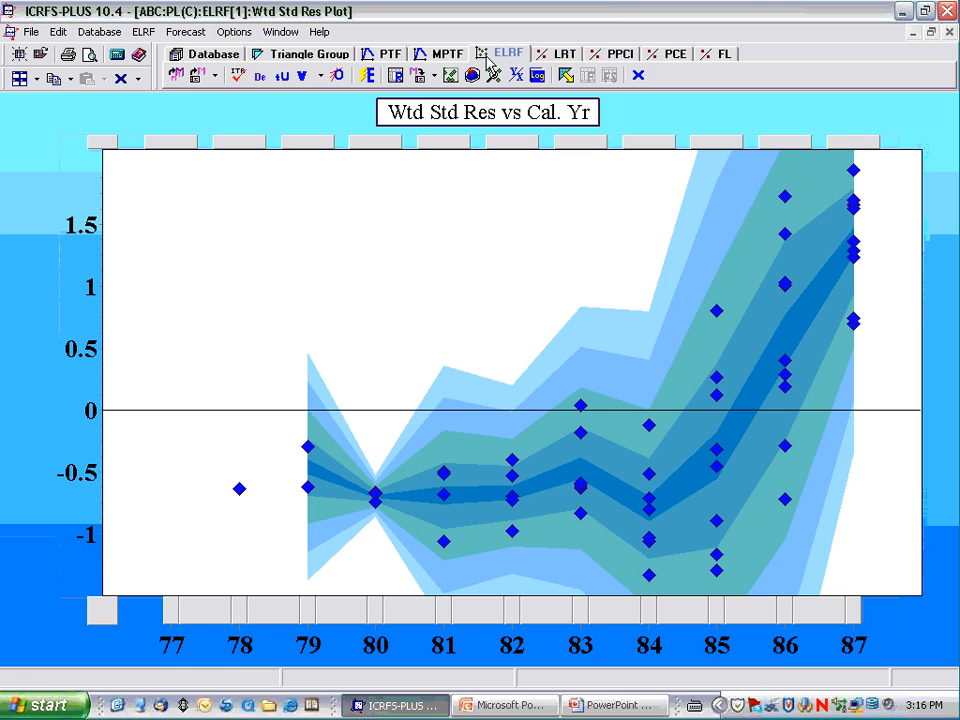
click(175, 85)
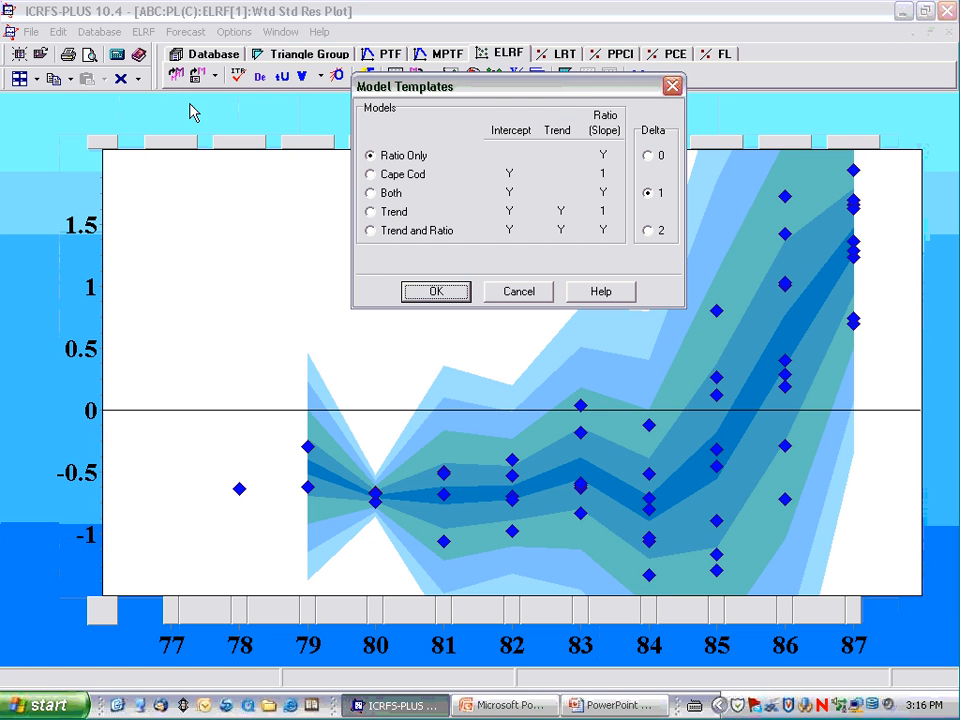
click(407, 232)
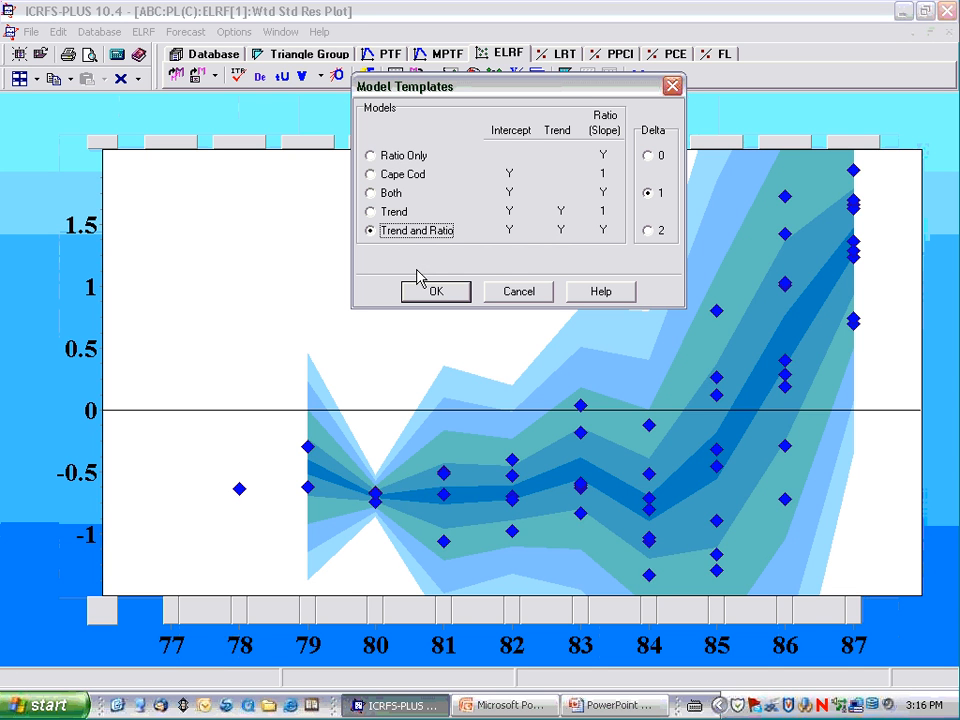
click(433, 292)
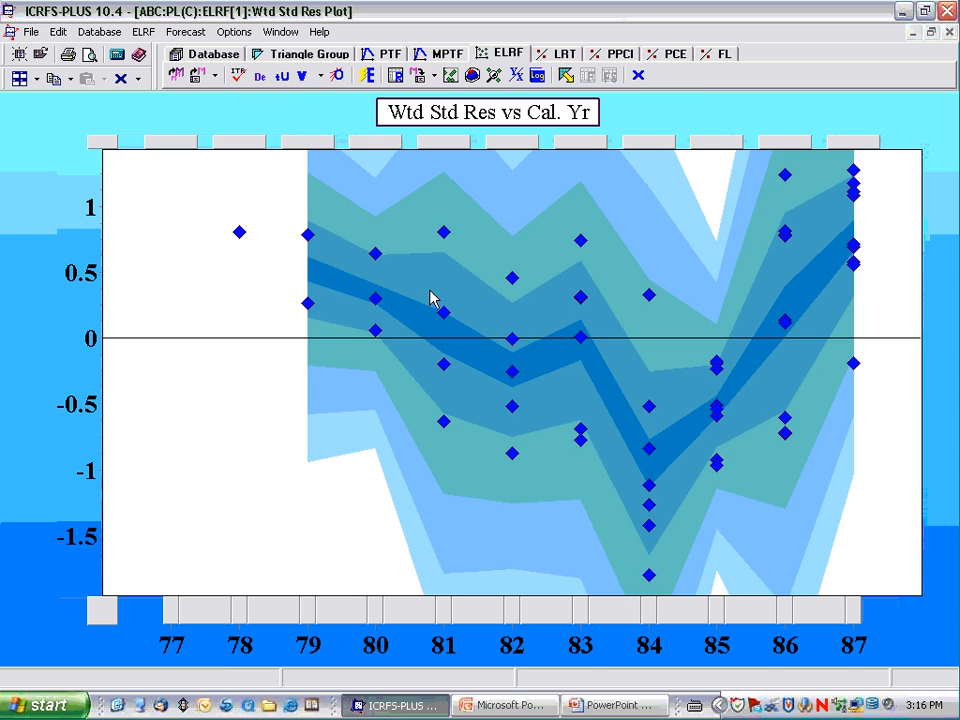
click(337, 76)
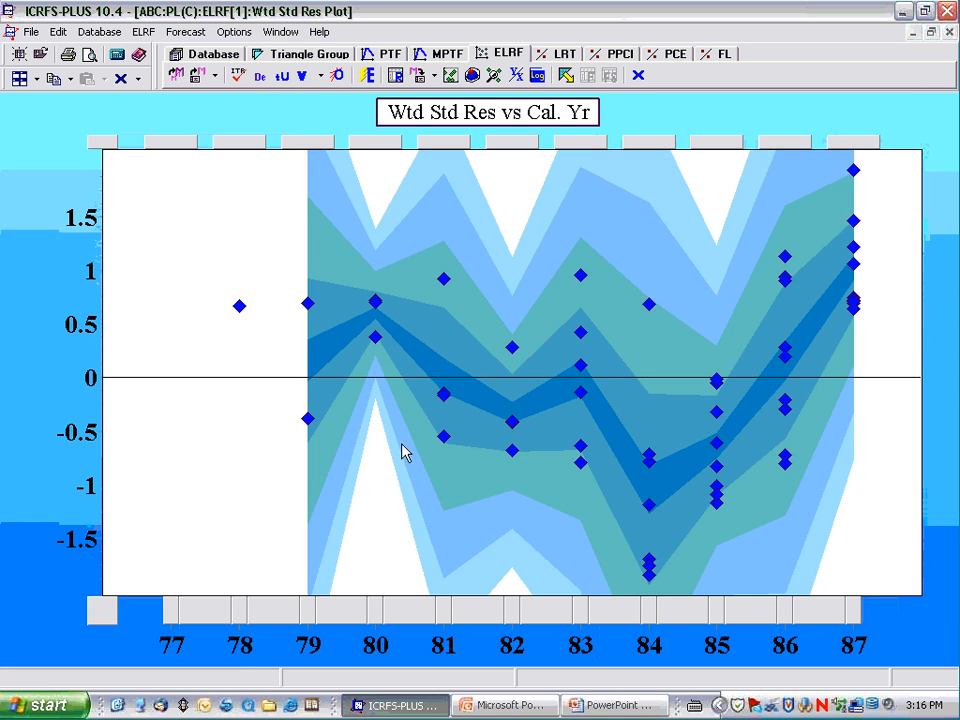
Step: Examine the optimized ELRF model's parameter estimates and its weighted residuals against calendar year
click(395, 76)
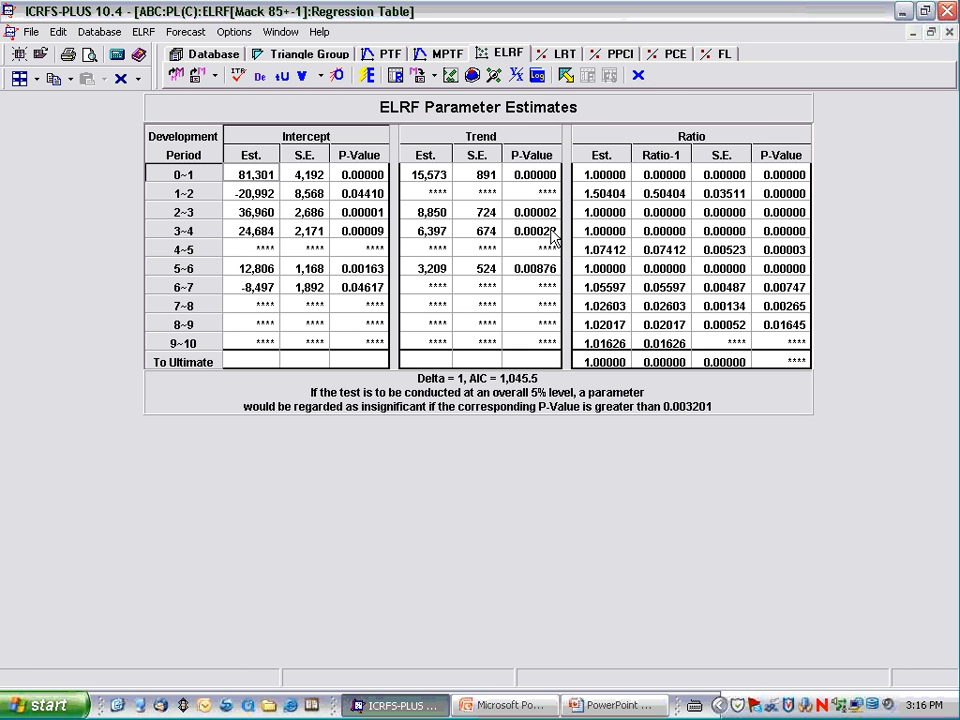
click(449, 75)
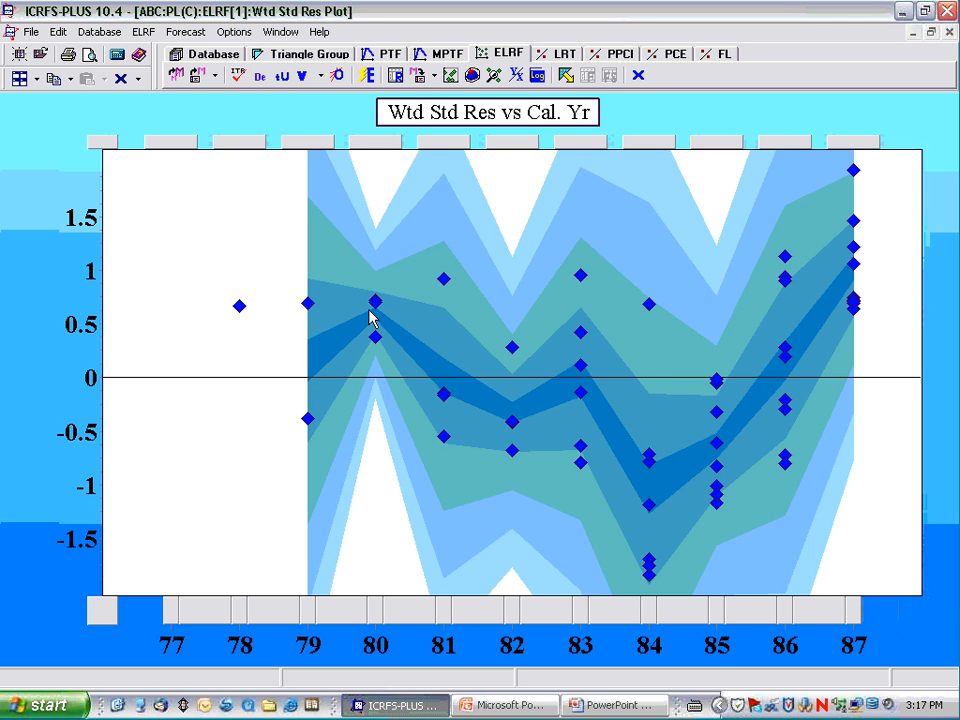
mouse_move(648, 507)
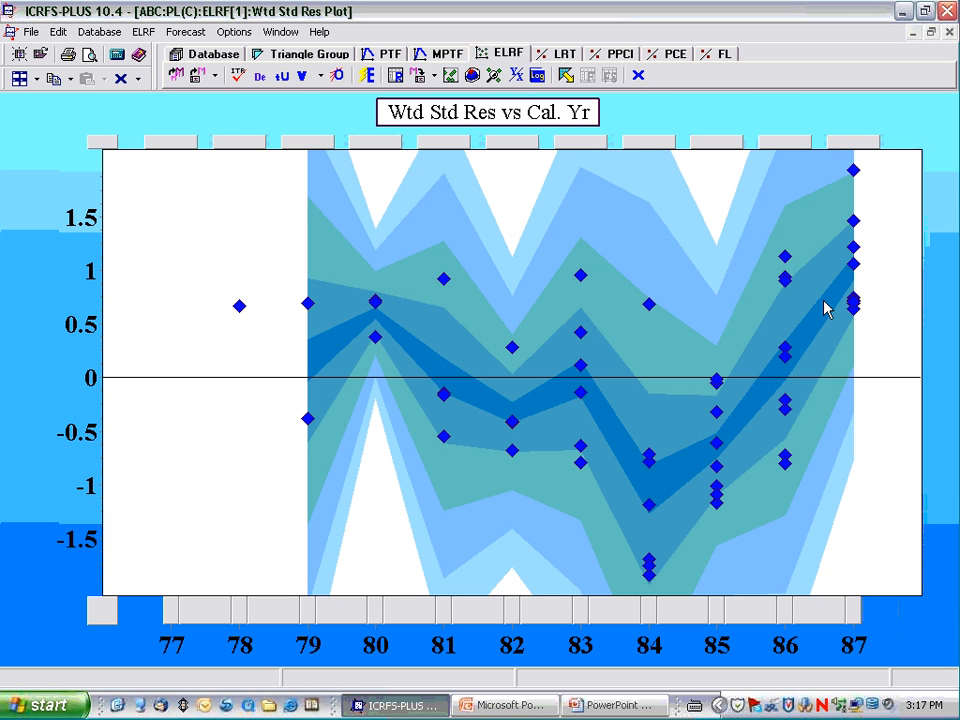
Step: Close all ELRF modules and display the good PL(I) PTF model's four weighted residual plots and its calendar year trends
click(139, 79)
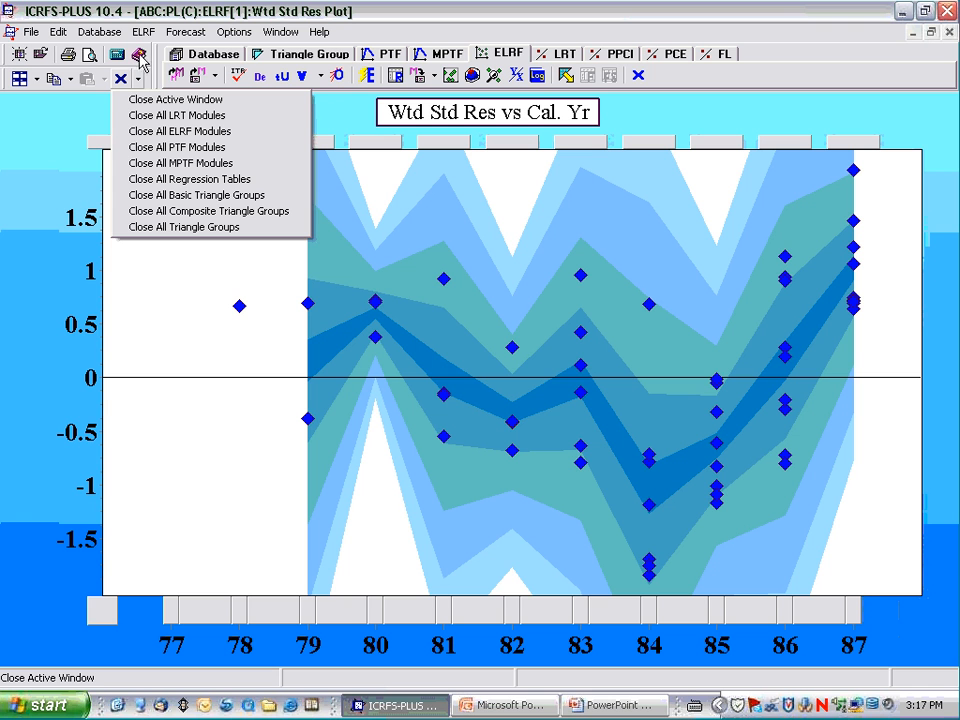
click(140, 131)
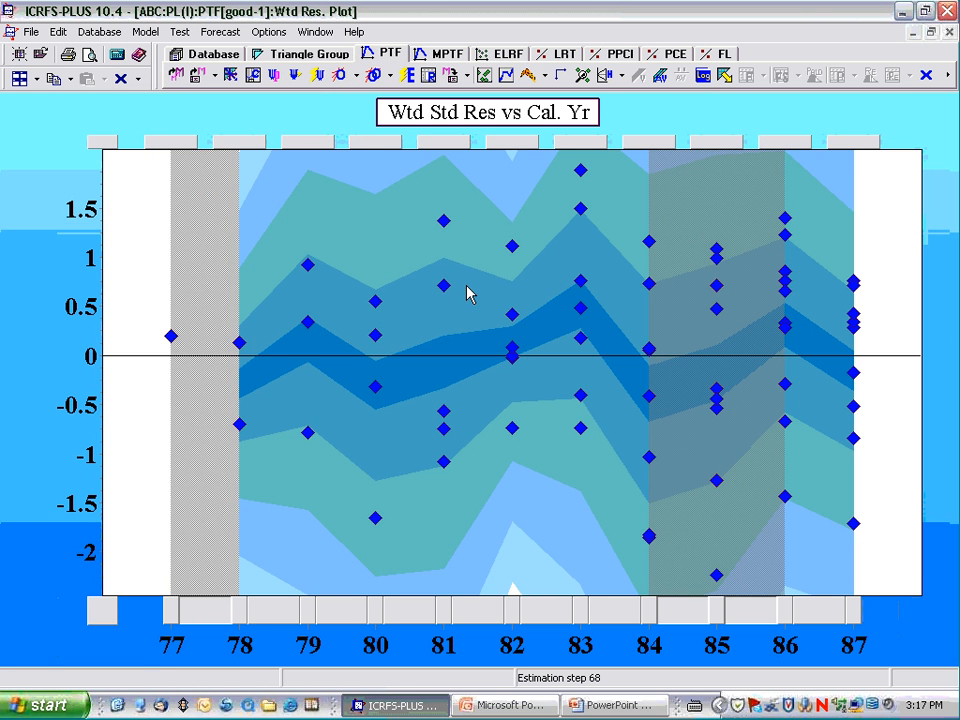
click(383, 55)
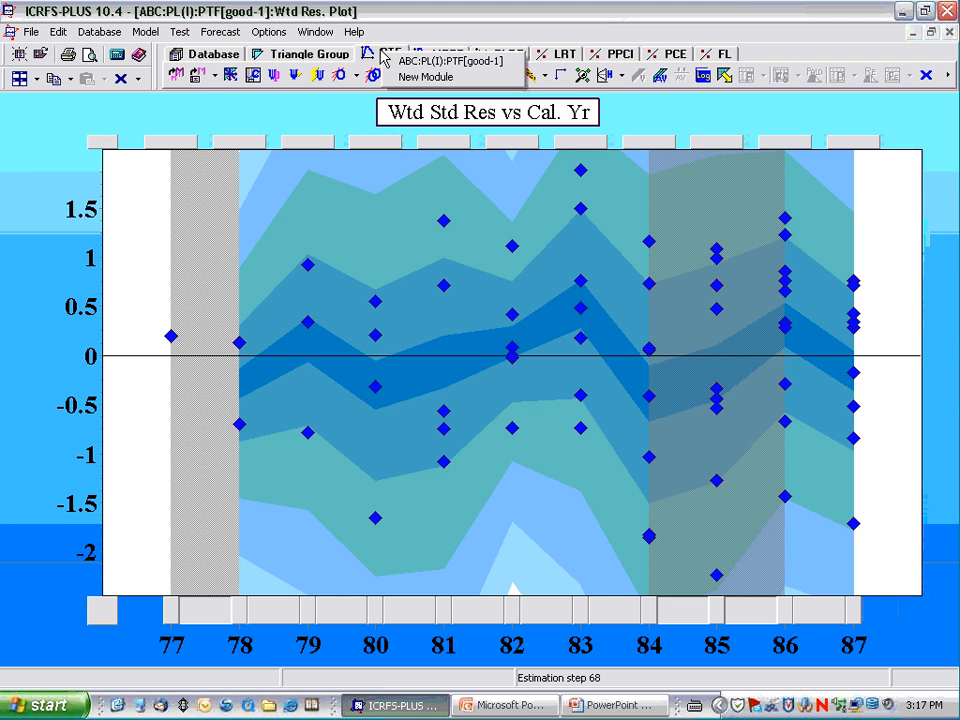
click(421, 62)
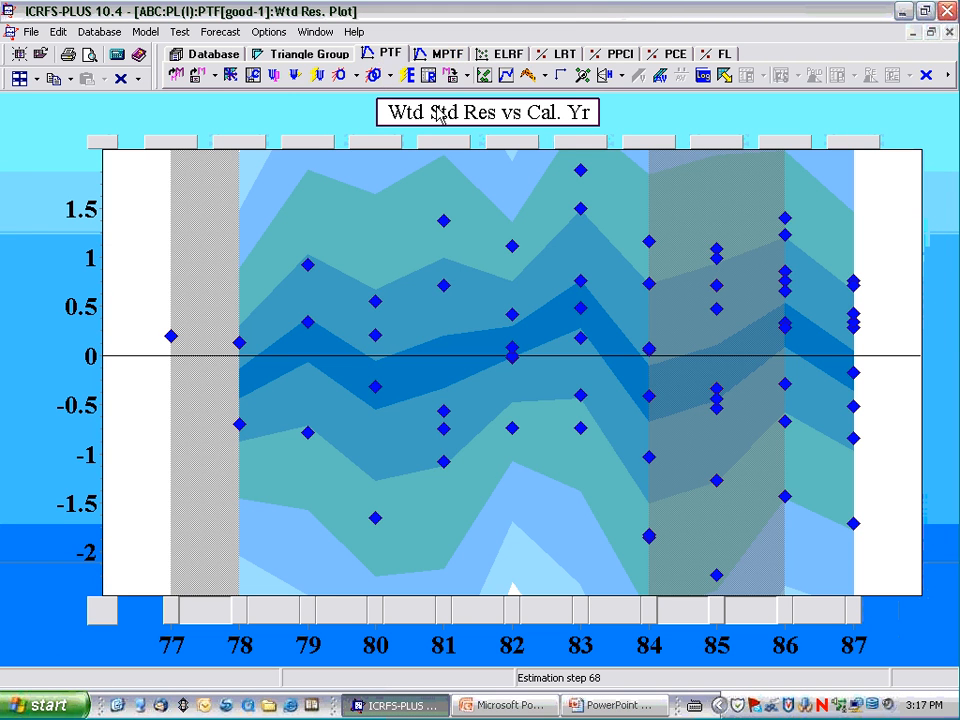
double_click(438, 113)
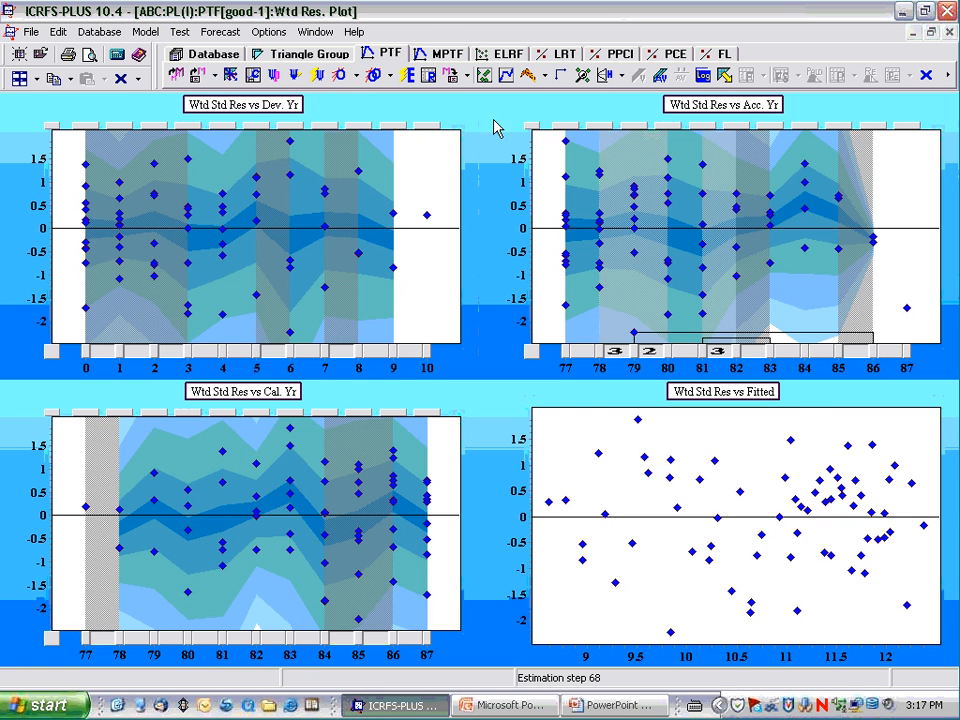
click(506, 77)
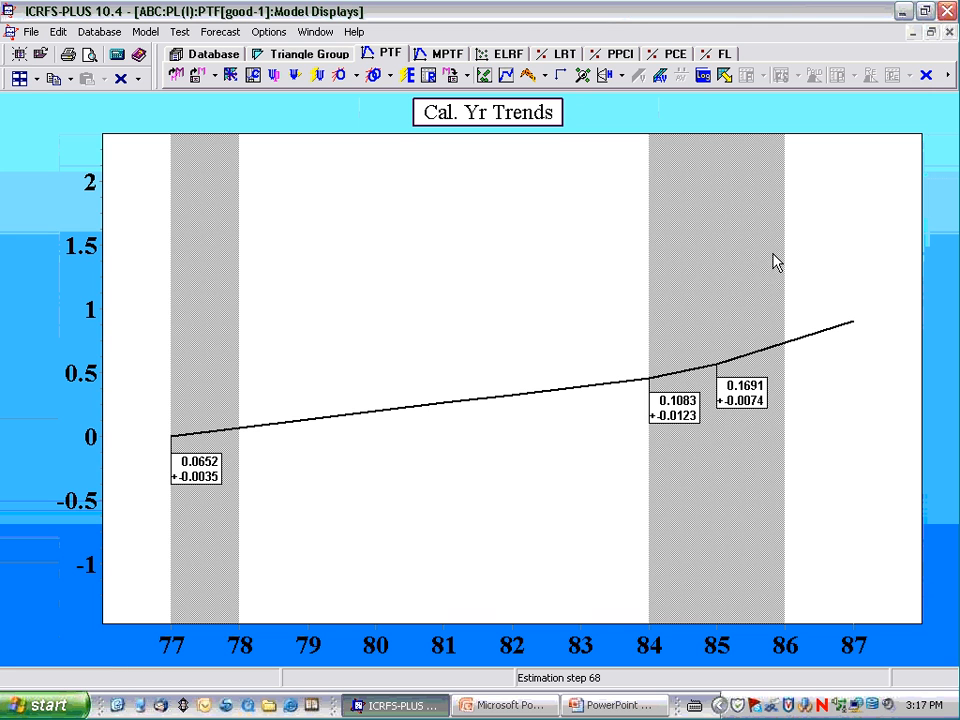
Step: Examine the future parameters and the future calendar year trend in the good model's forecast setup
click(726, 77)
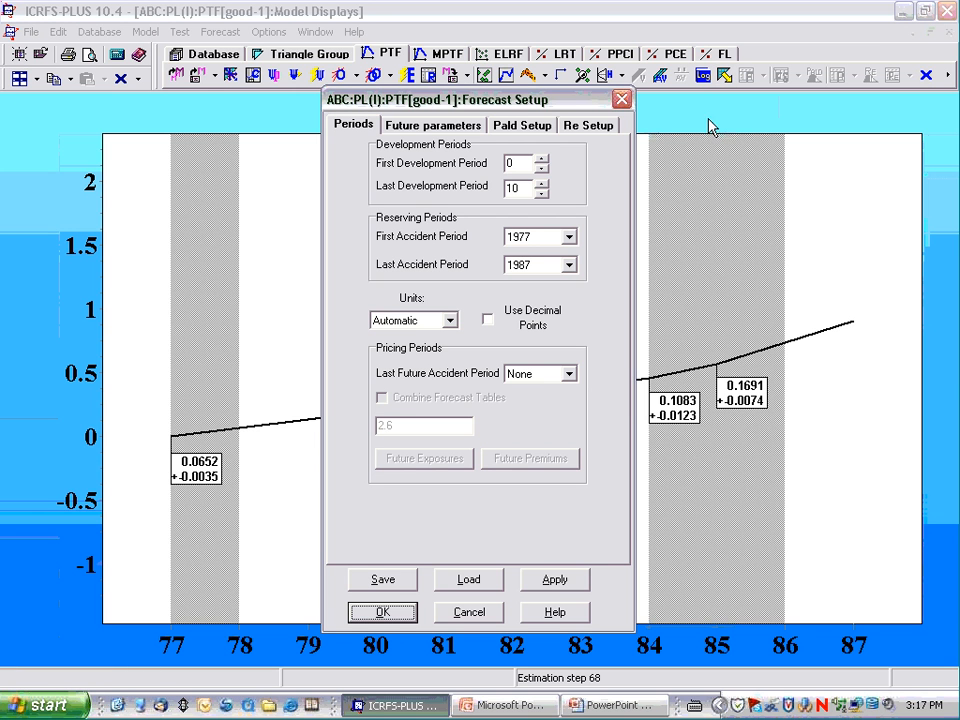
click(470, 613)
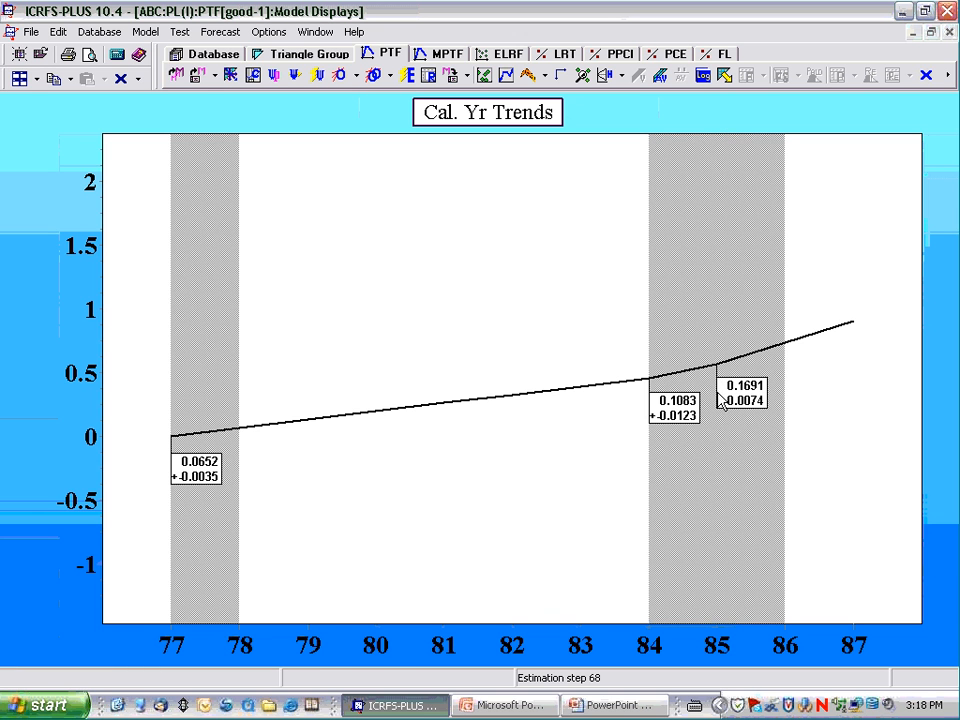
click(725, 76)
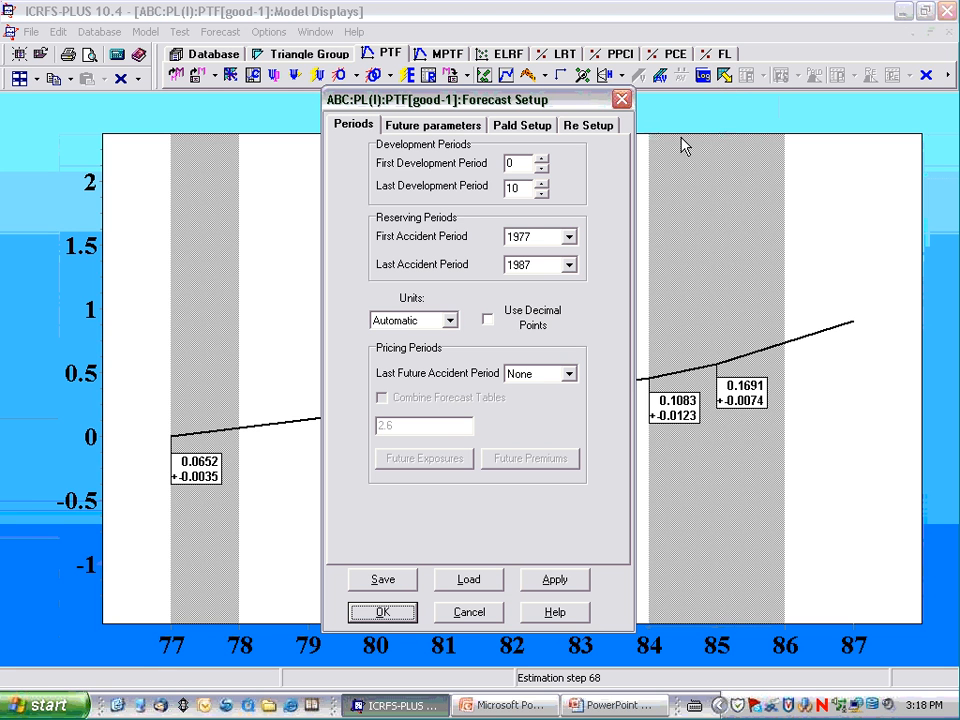
click(409, 128)
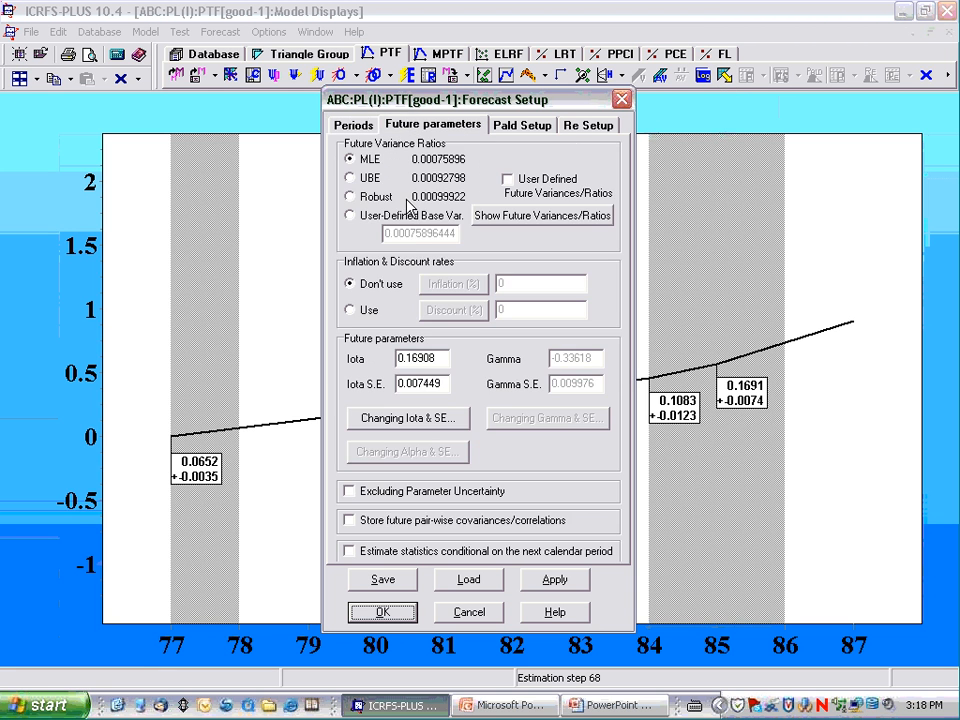
click(424, 420)
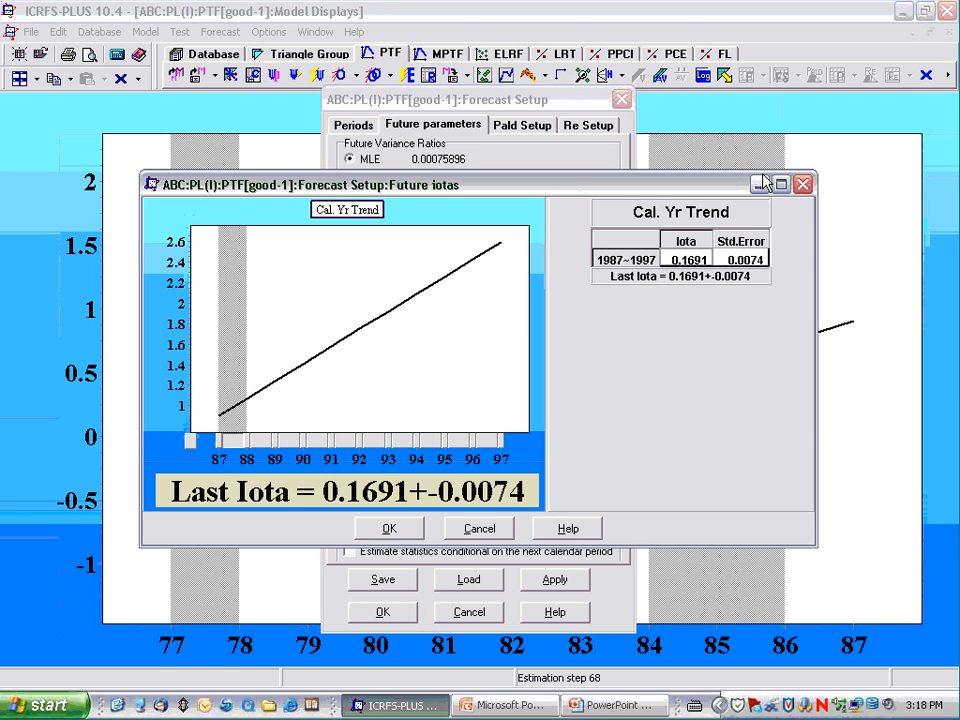
click(802, 184)
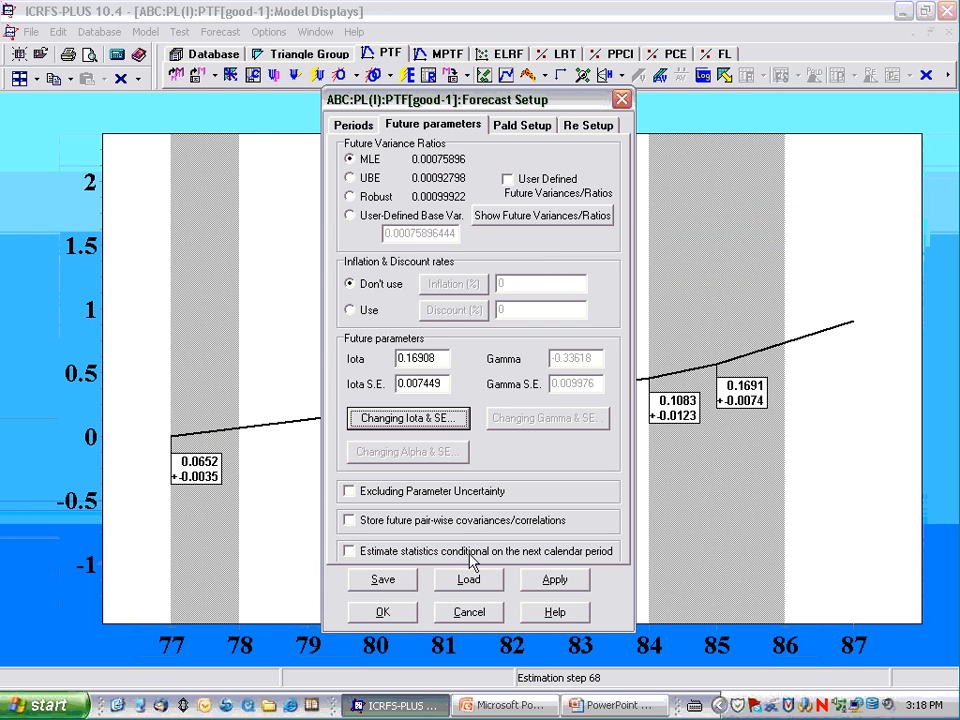
Step: Set the forecast's last development period to 30, and place the future parameters settings beside the latest calendar year trend for comparison
click(355, 127)
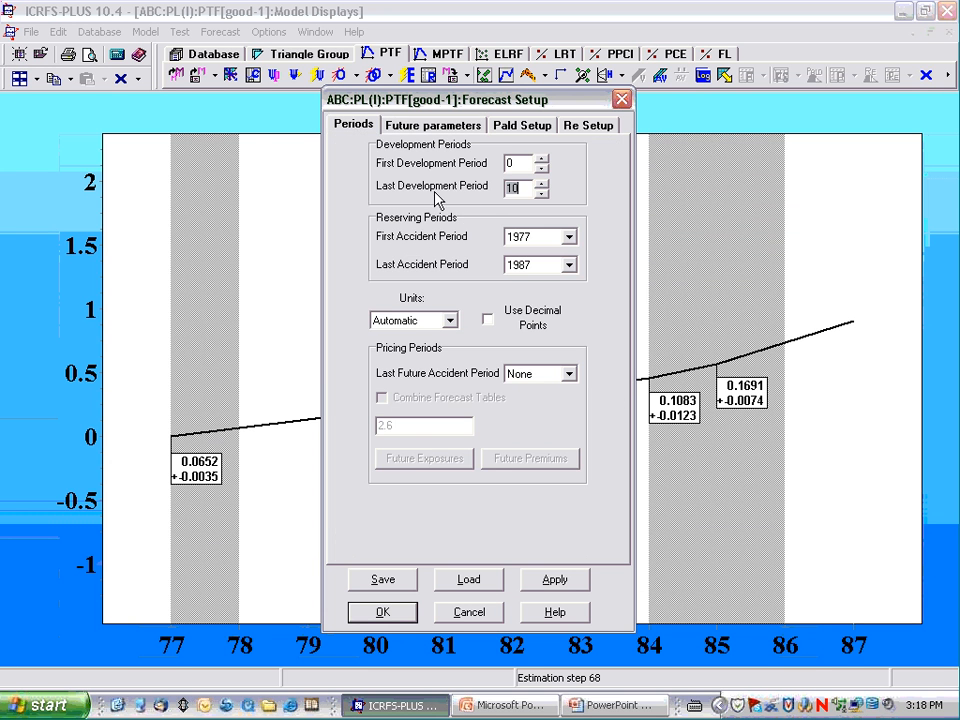
click(541, 186)
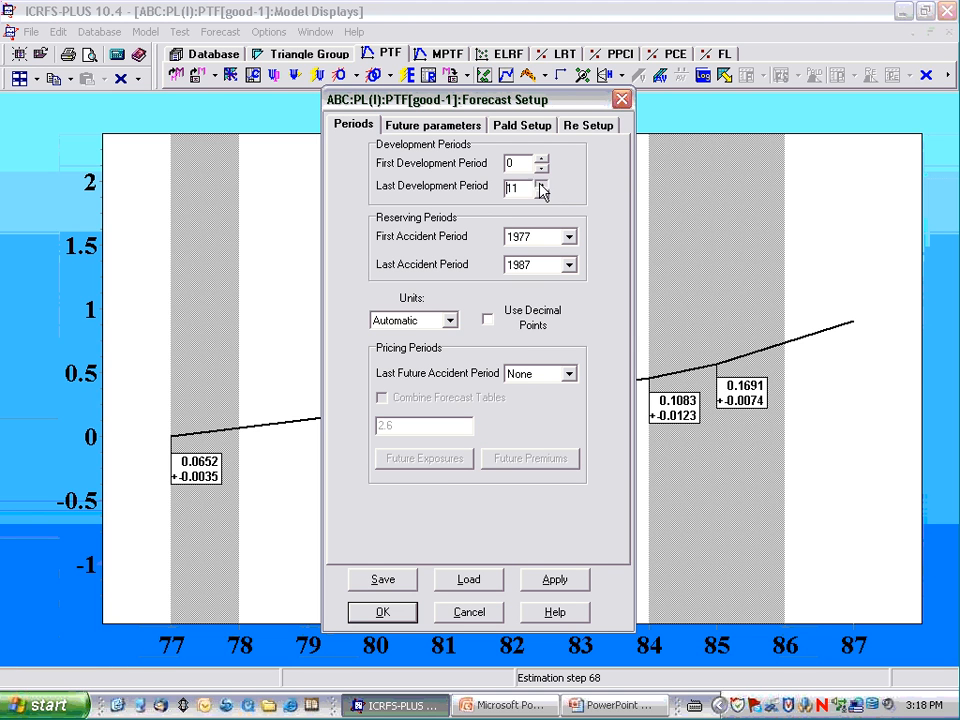
click(541, 186)
click(541, 186)
click(541, 186)
click(541, 186)
click(541, 186)
click(541, 186)
click(541, 186)
click(541, 186)
click(541, 186)
click(541, 186)
click(541, 186)
click(541, 186)
click(541, 186)
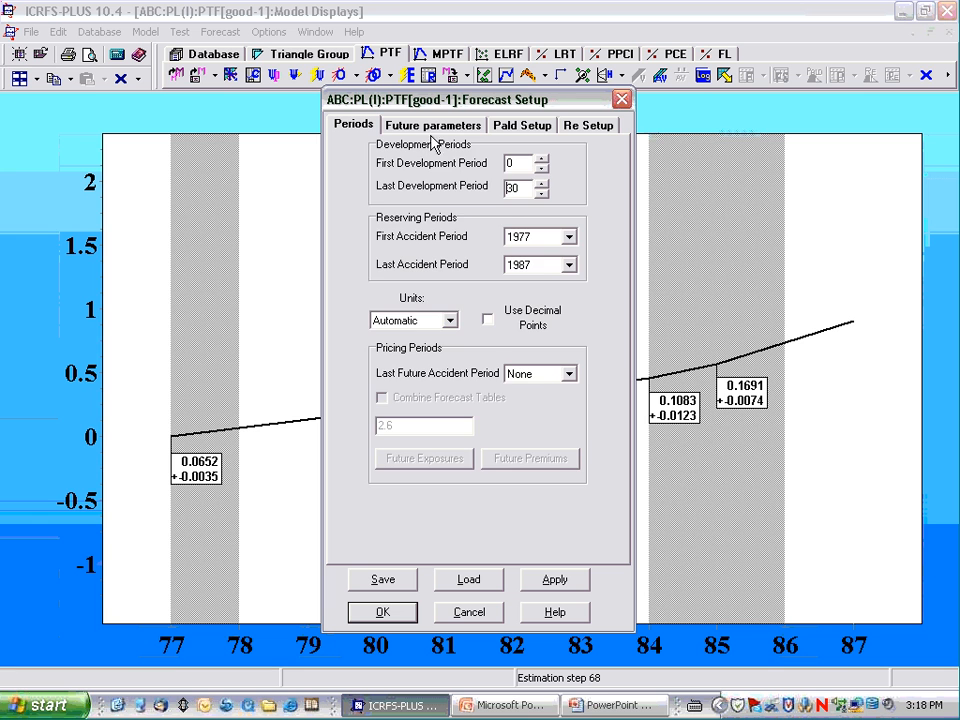
click(432, 124)
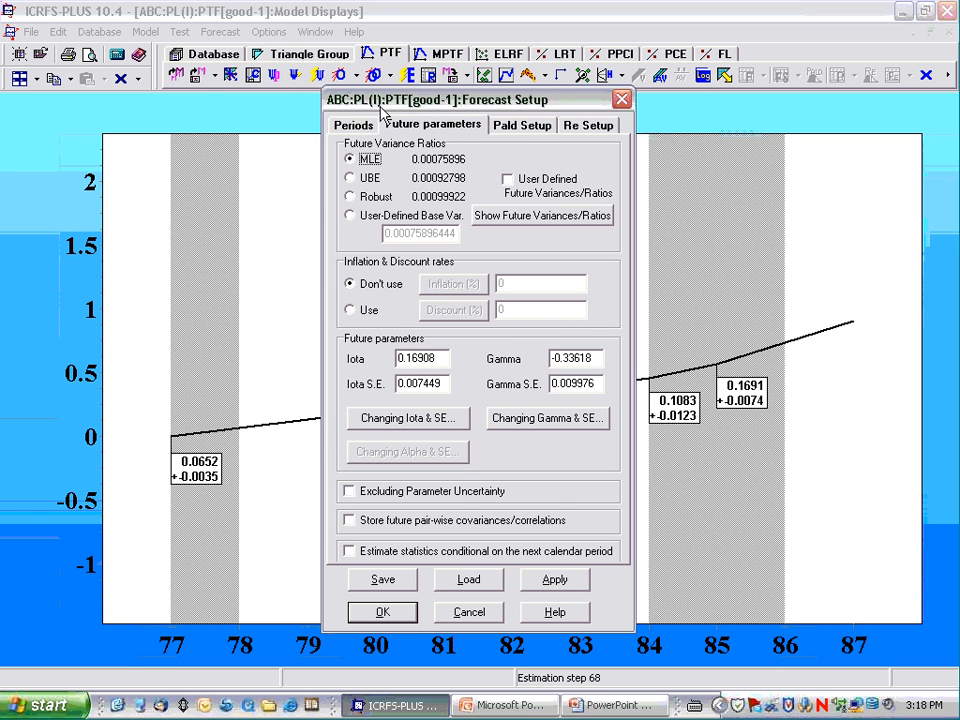
drag(337, 116, 256, 97)
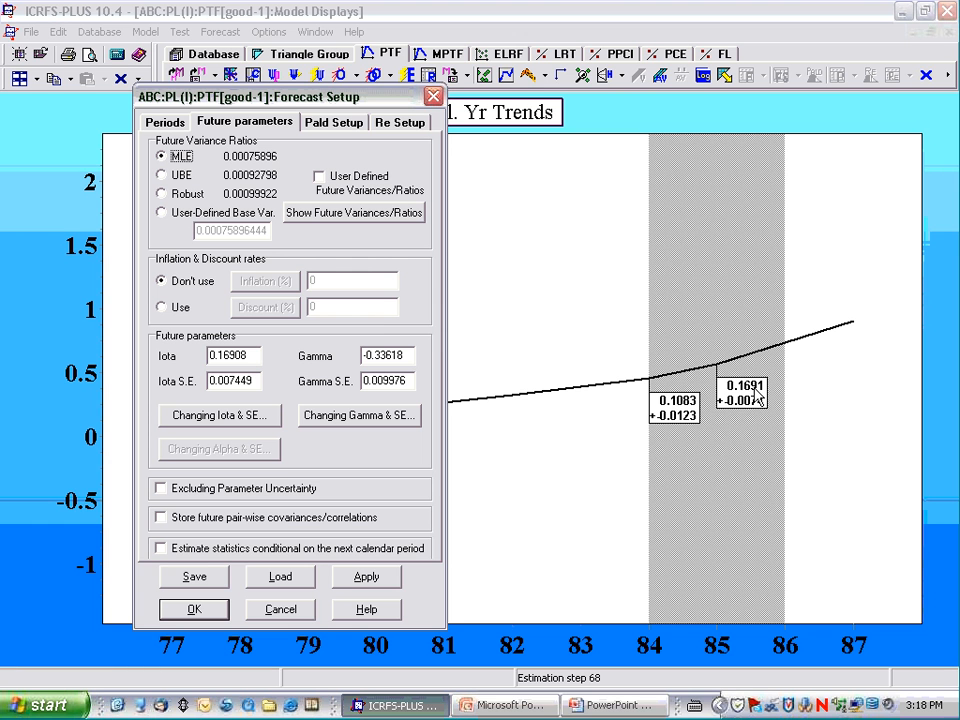
Step: Cancel the forecast setup and bring up the good model's weighted residual plots with all regression tables minimized
click(280, 609)
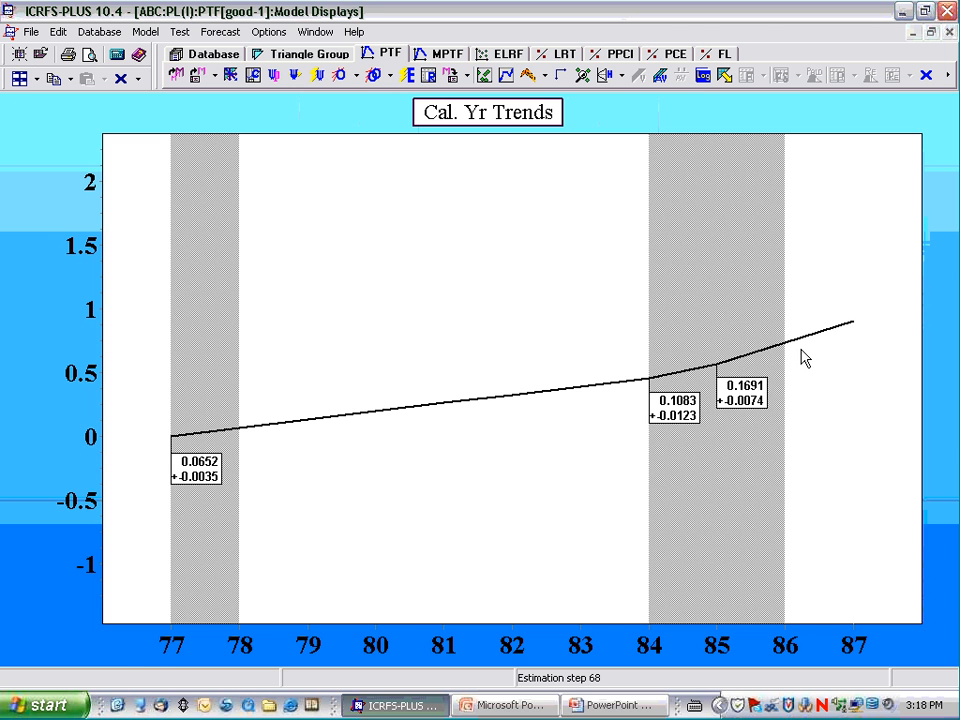
click(482, 78)
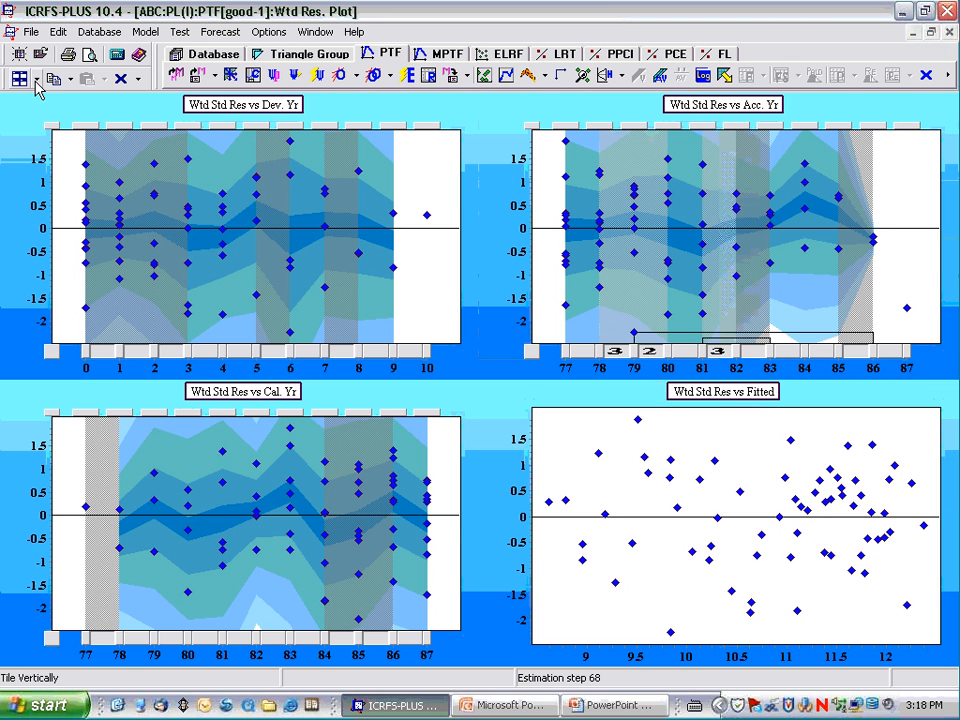
click(36, 80)
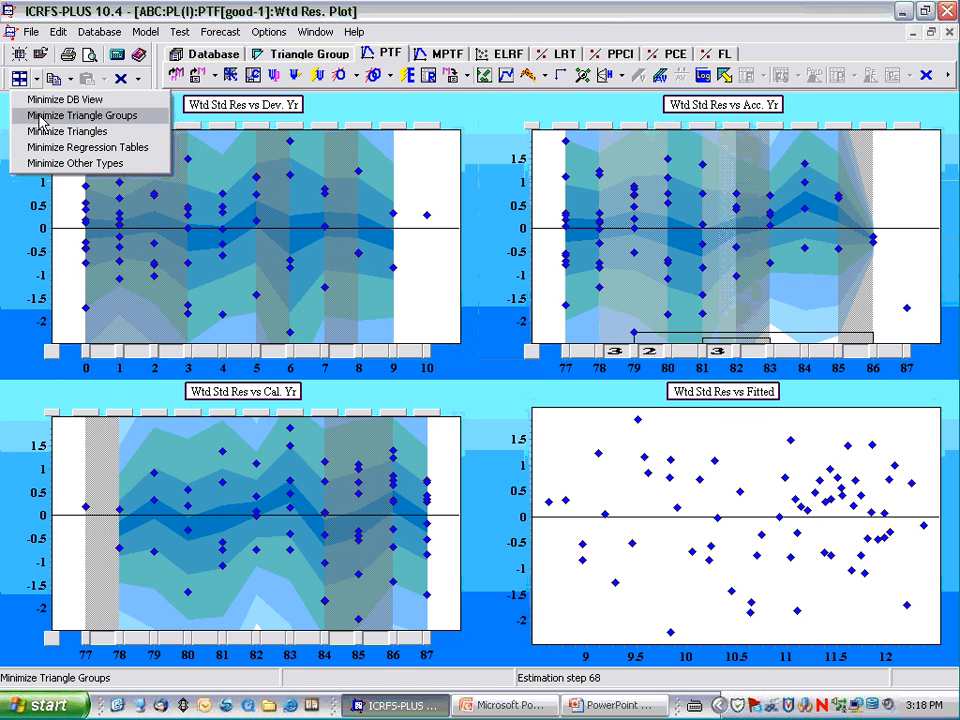
click(48, 147)
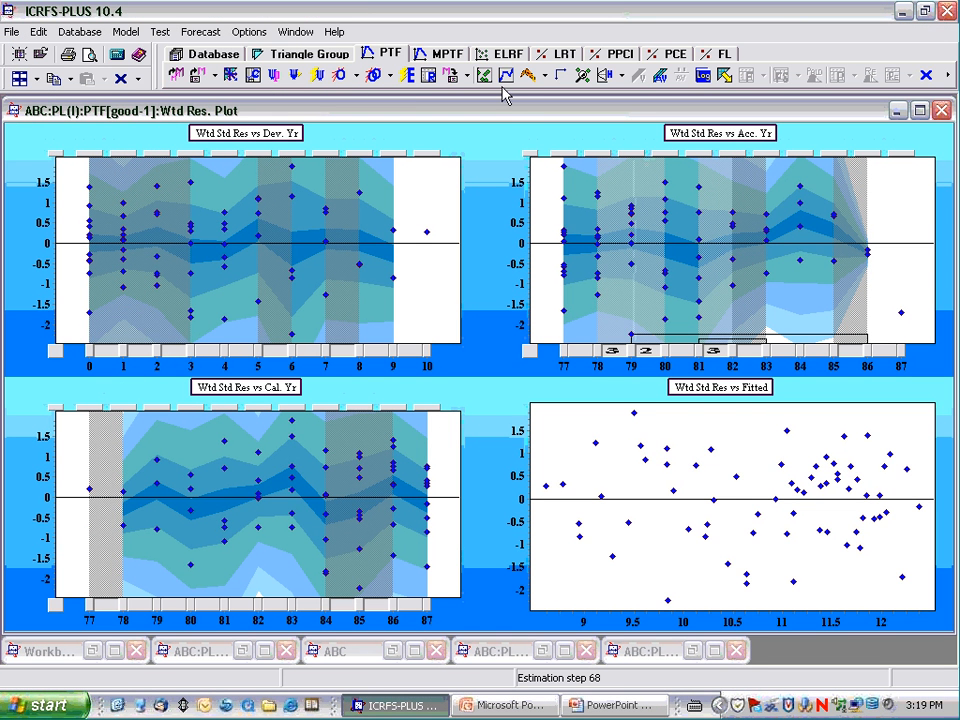
Step: Tile the calendar year trends beside the weighted residuals window, enlarging only the residuals against calendar year
drag(505, 109, 454, 238)
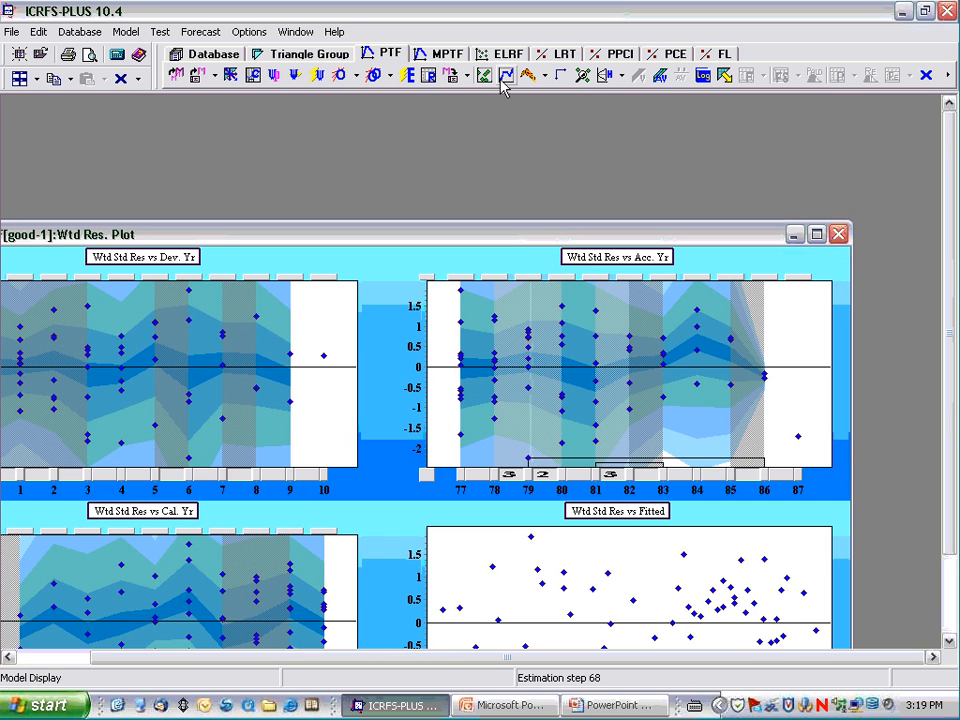
click(505, 83)
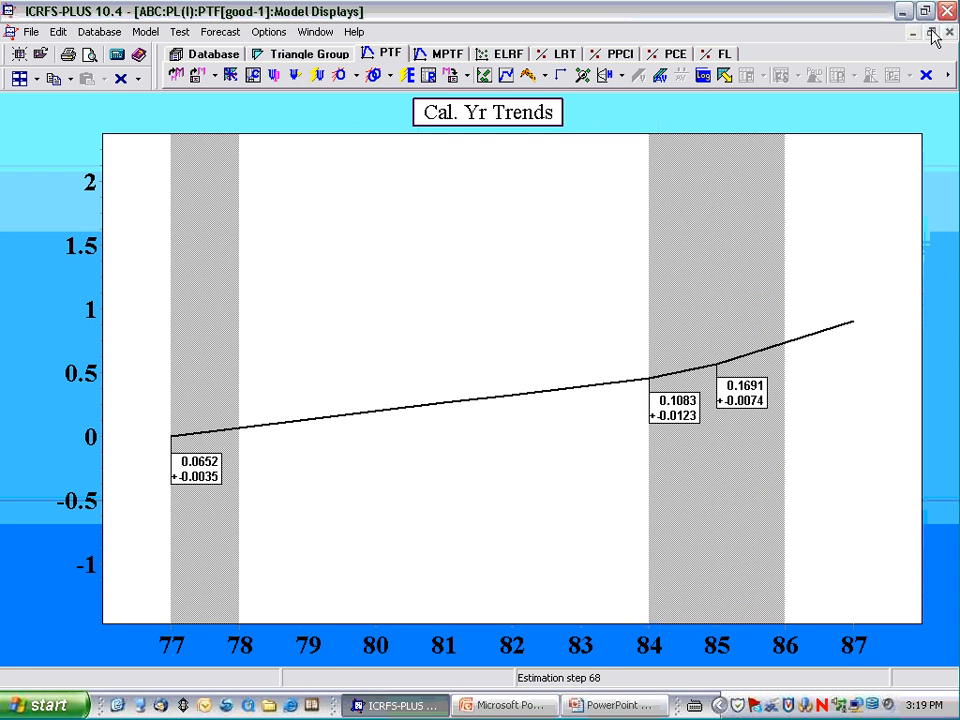
click(926, 32)
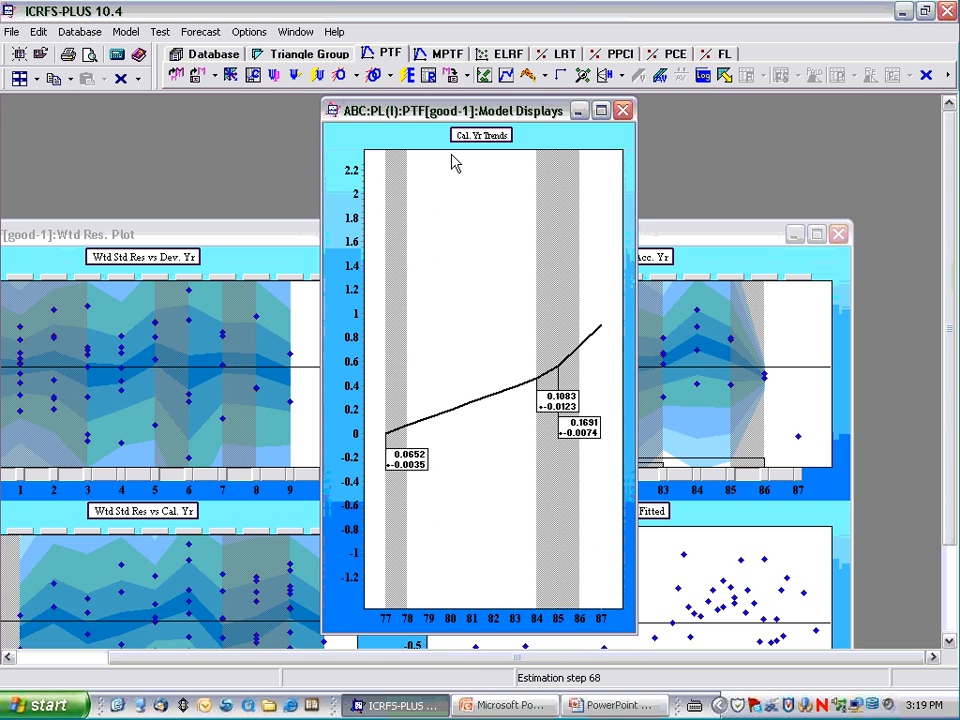
click(19, 77)
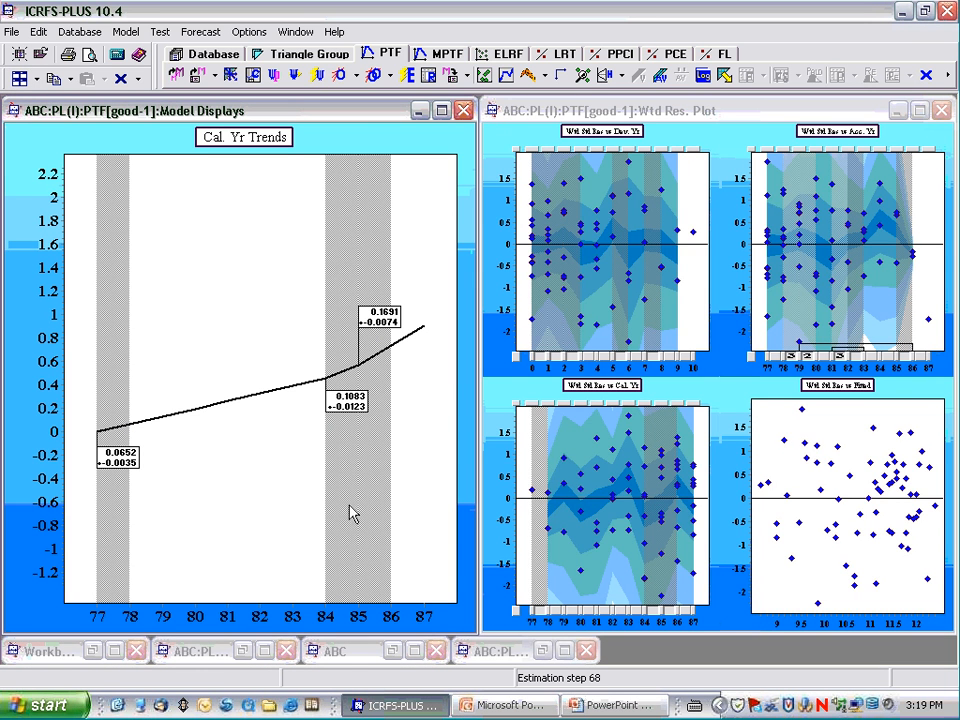
double_click(580, 395)
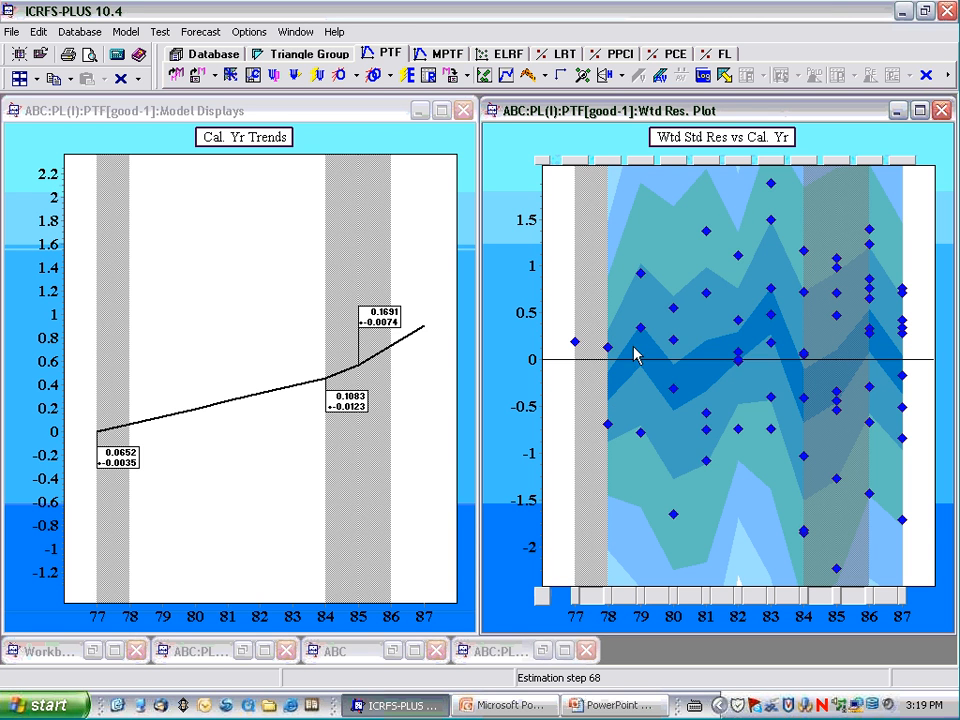
Step: Try a separate calendar year trend parameter for 1986~1987, estimate the model, and optimise the calendar year trends
click(878, 595)
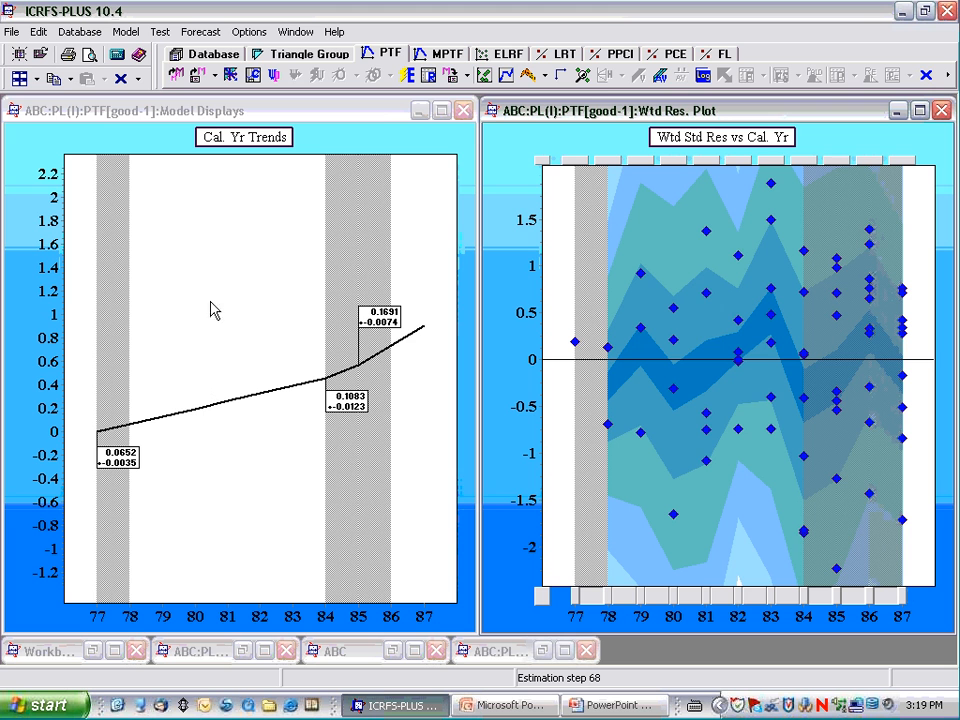
click(407, 77)
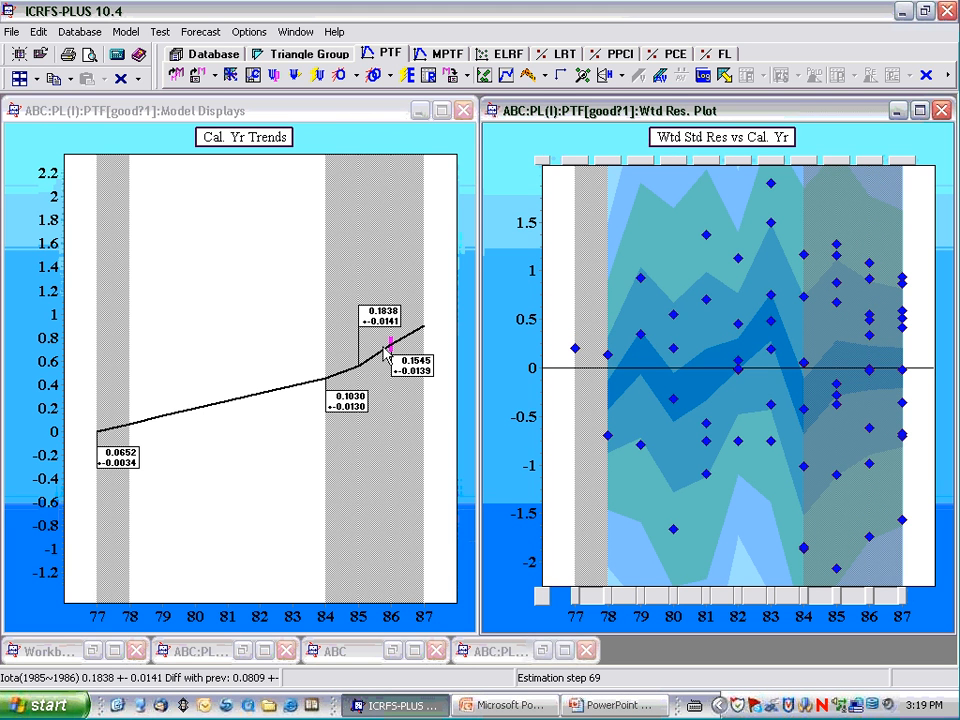
mouse_move(384, 352)
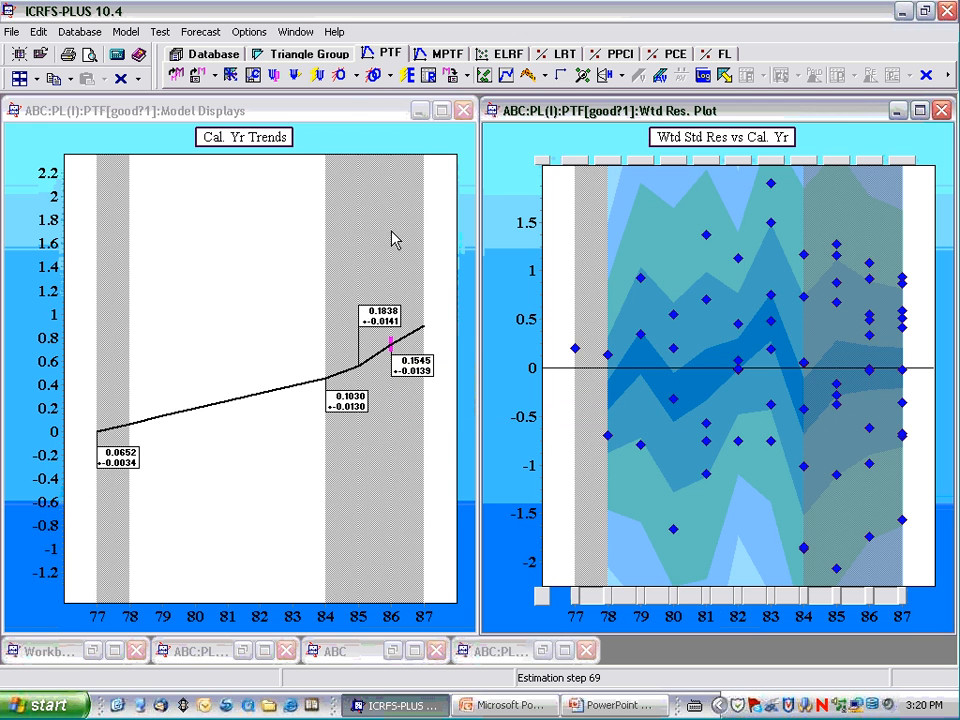
click(341, 75)
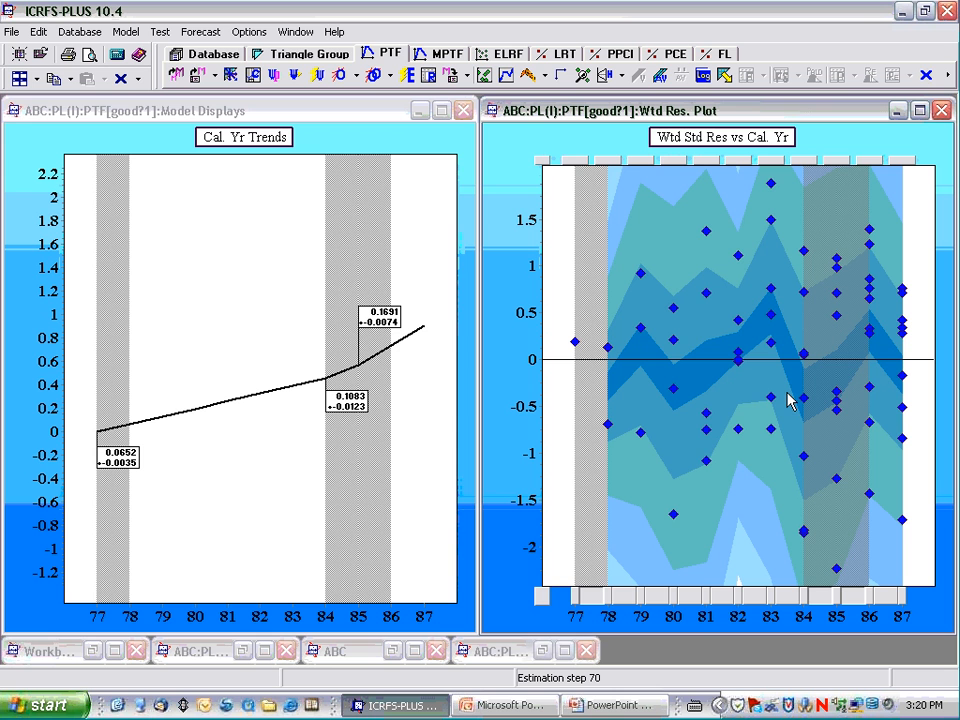
Step: Try additional calendar year trend changes at 1980 and 1983, estimate the model, and optimise the calendar year trends
click(689, 598)
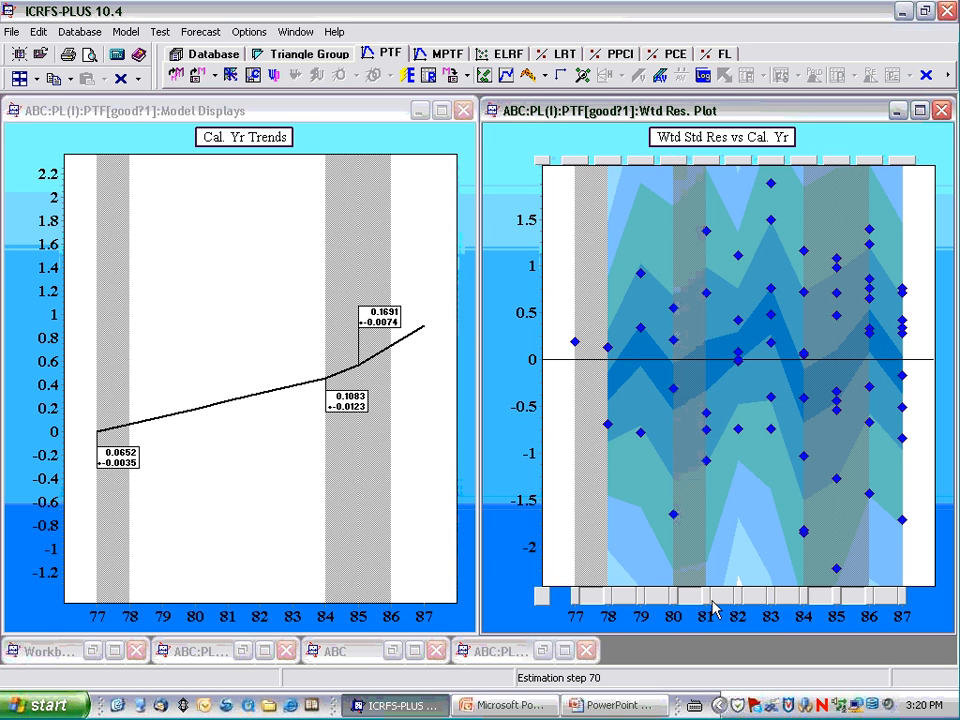
click(787, 605)
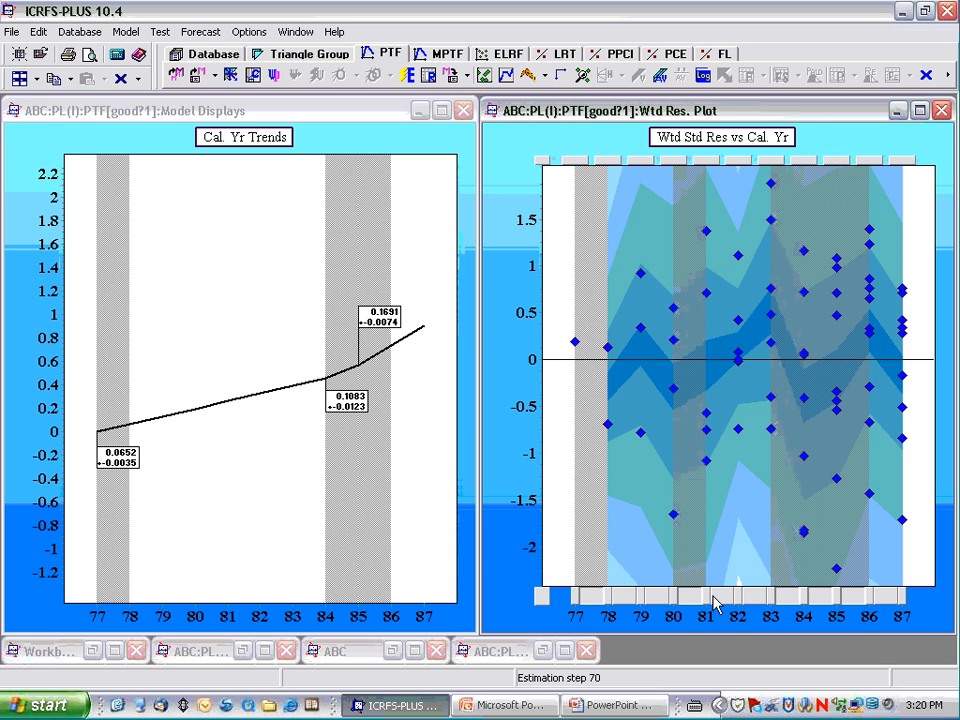
click(410, 77)
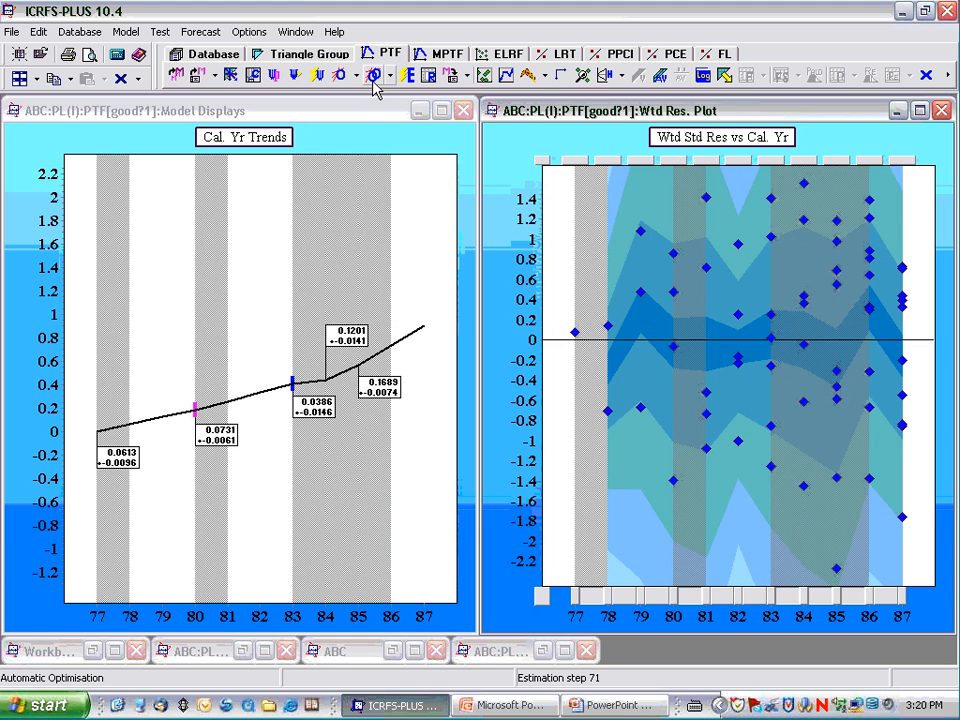
click(283, 72)
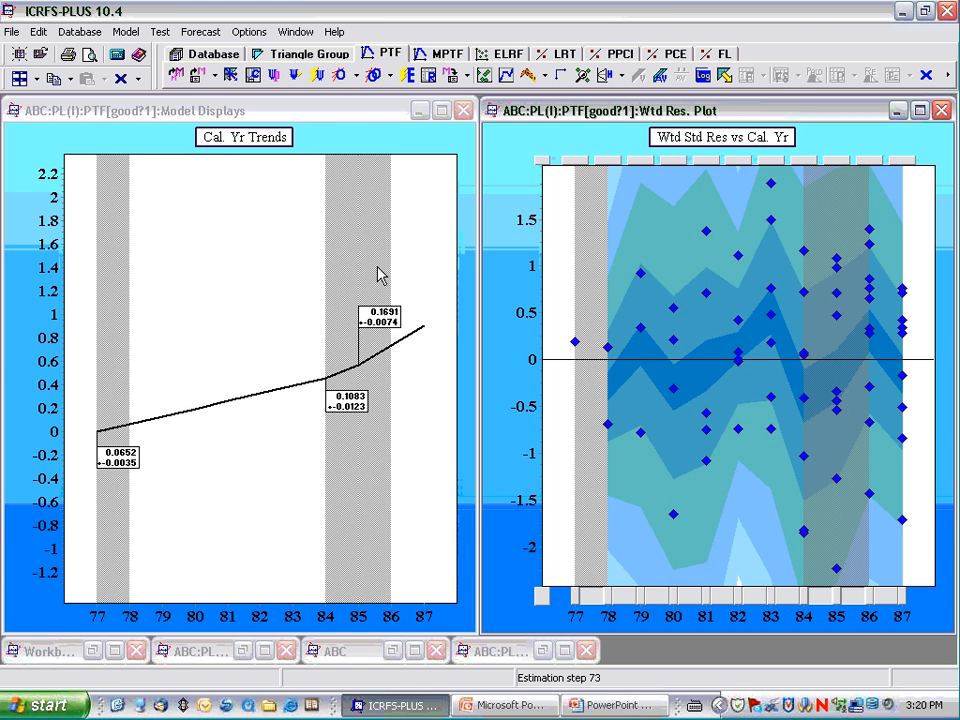
Step: Maximize the model display and show only the development year trends graph
click(441, 111)
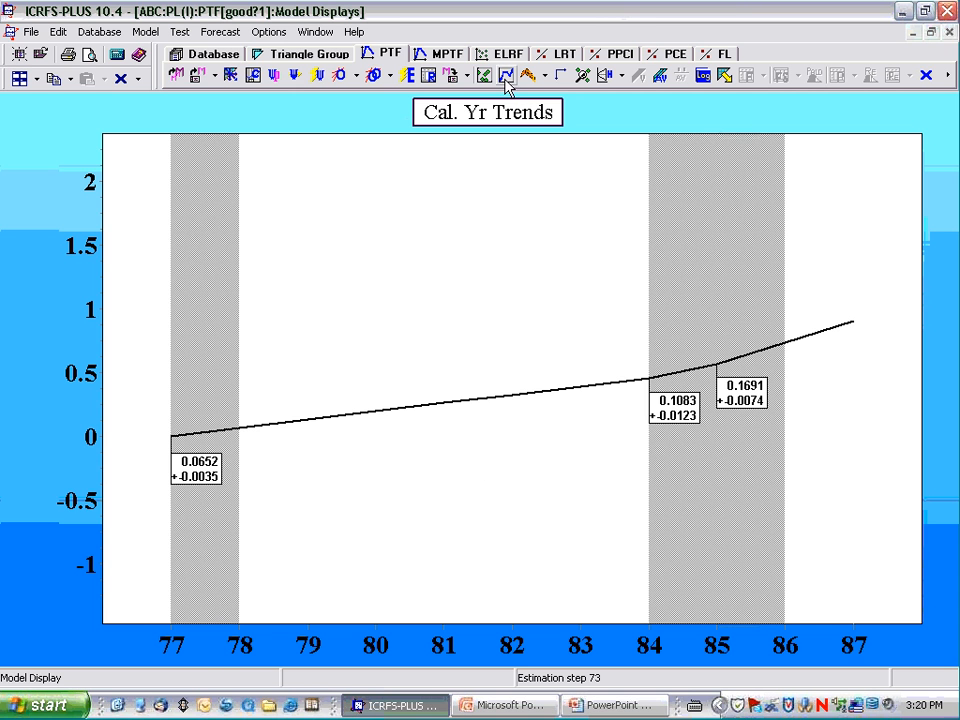
double_click(490, 118)
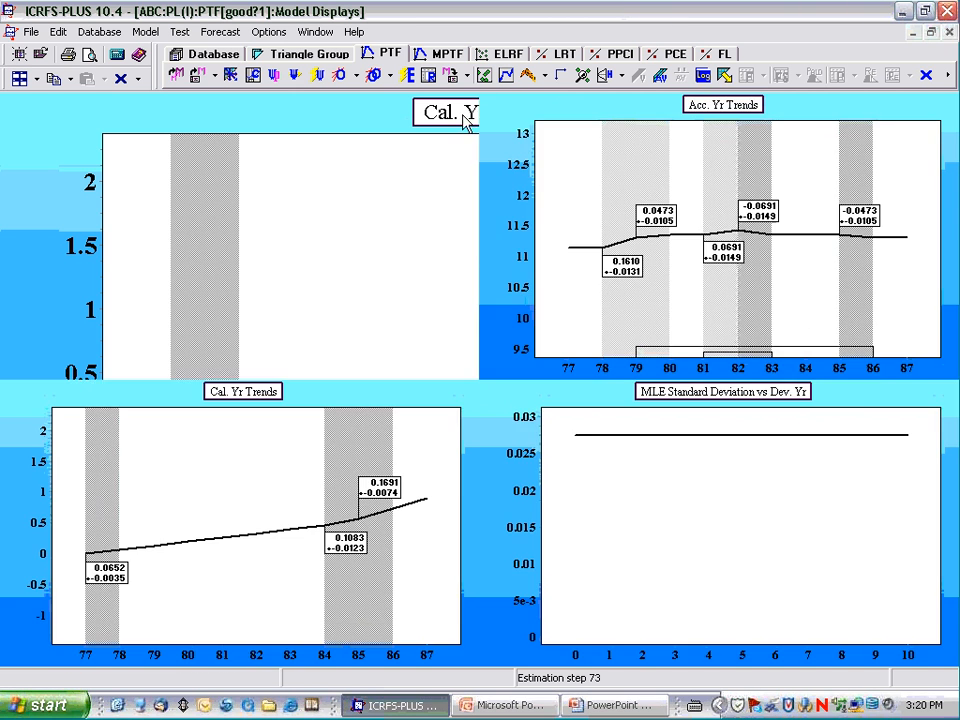
double_click(236, 148)
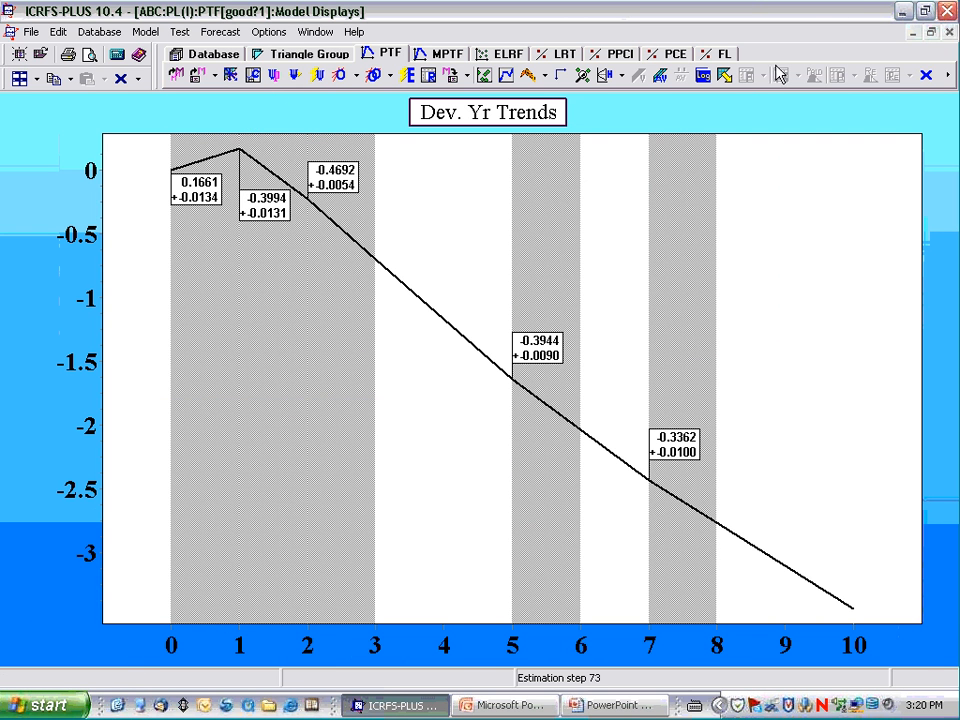
Step: Run the reserve forecast for development periods 0 to 10 and accident periods 1977 to 1987, and view its accident and calendar year summaries
click(724, 77)
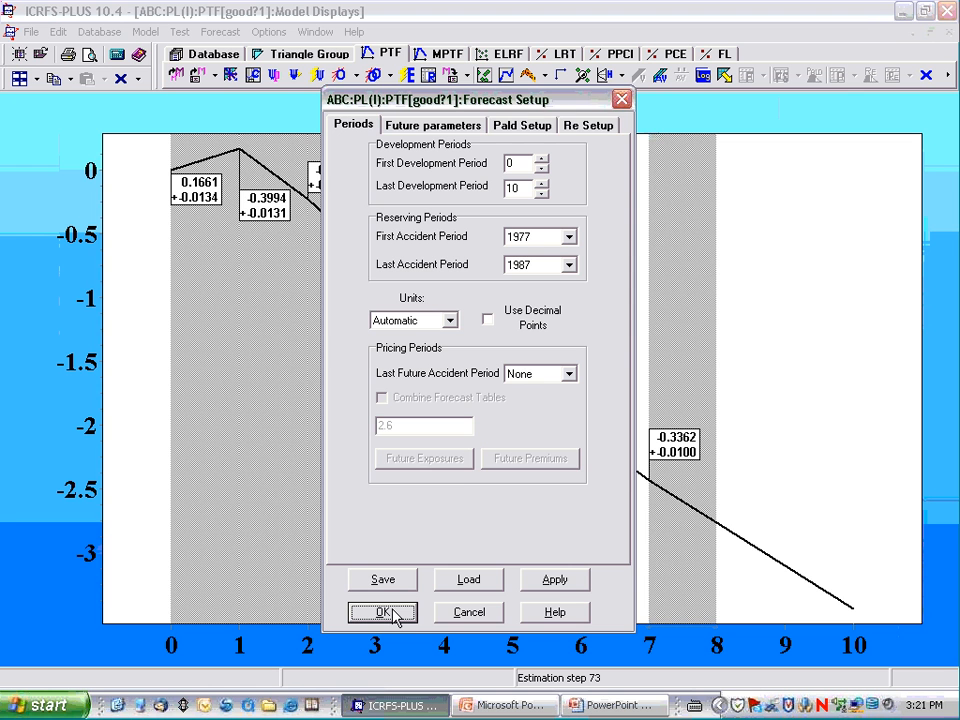
click(404, 612)
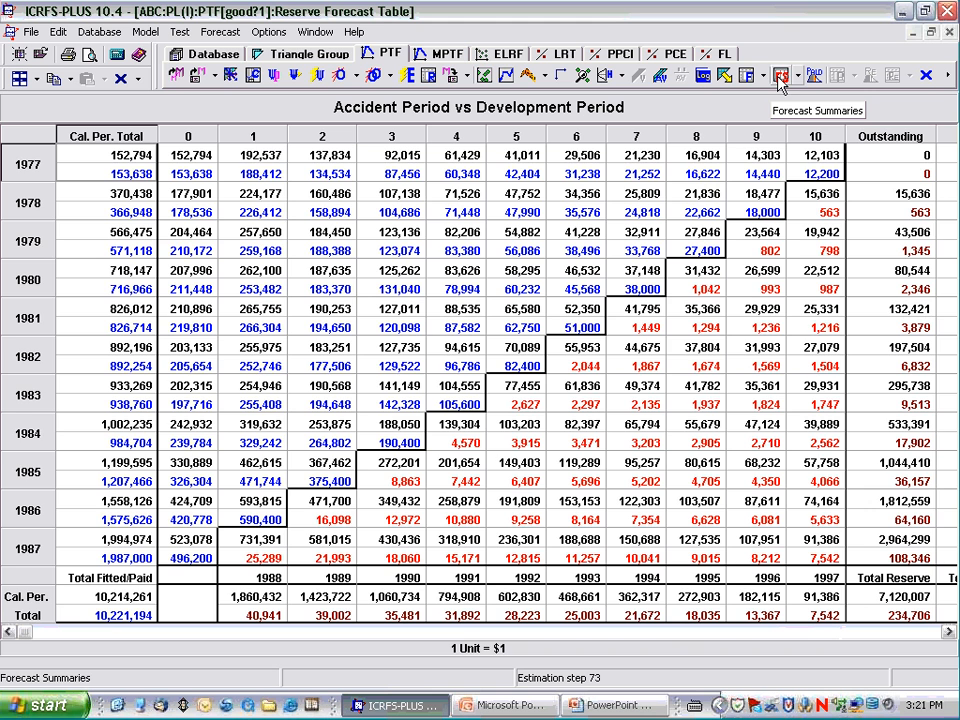
click(779, 80)
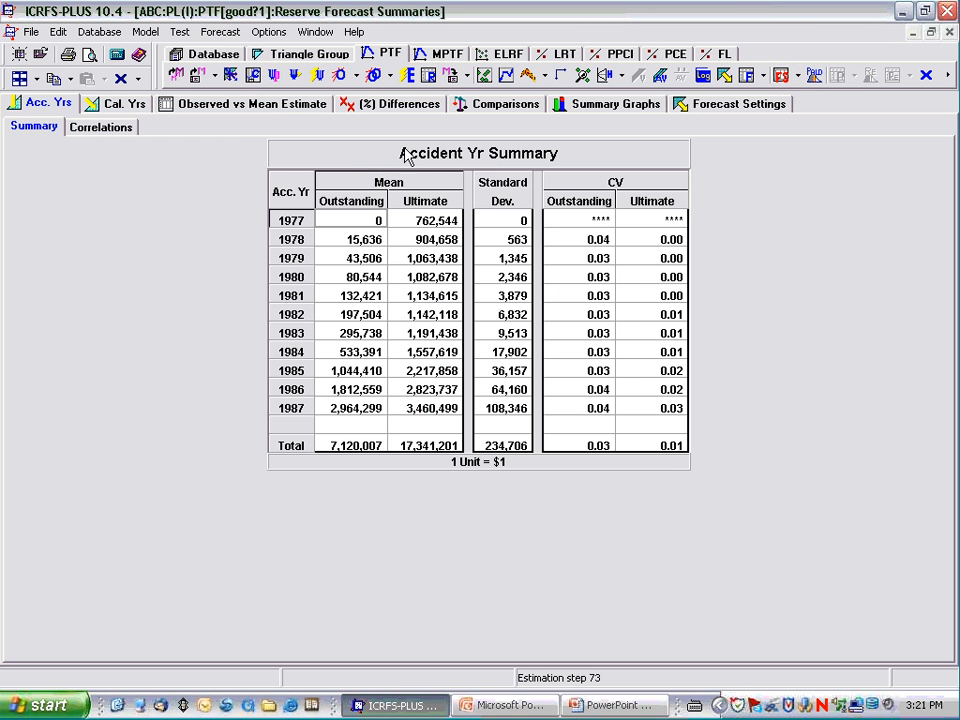
click(121, 106)
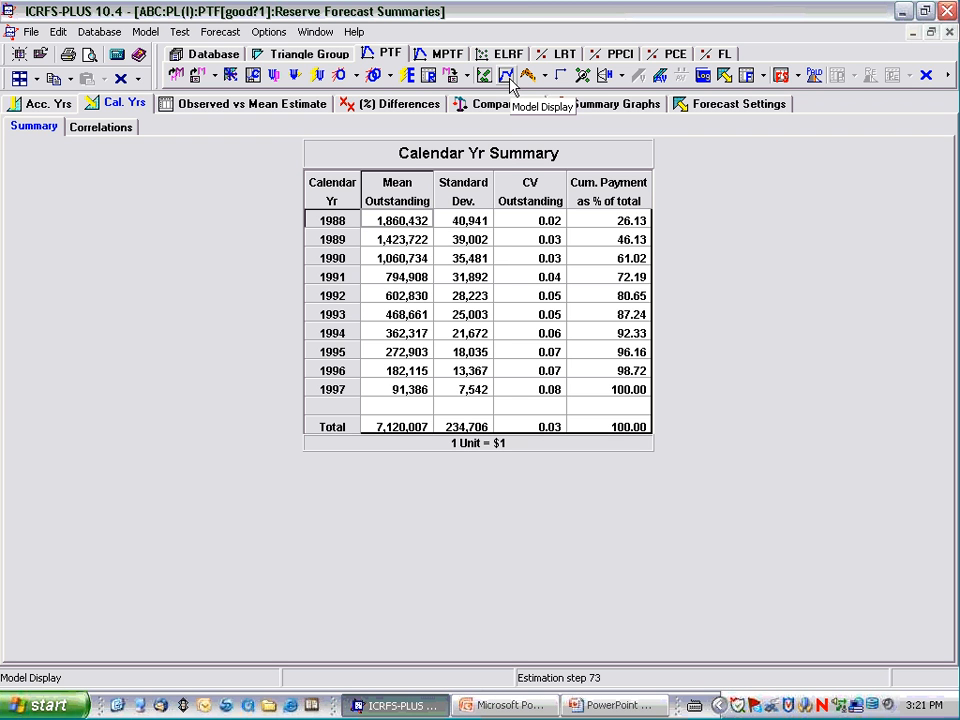
Step: Display only the calendar year trends graph in a narrowed window beside the forecast summaries
click(725, 78)
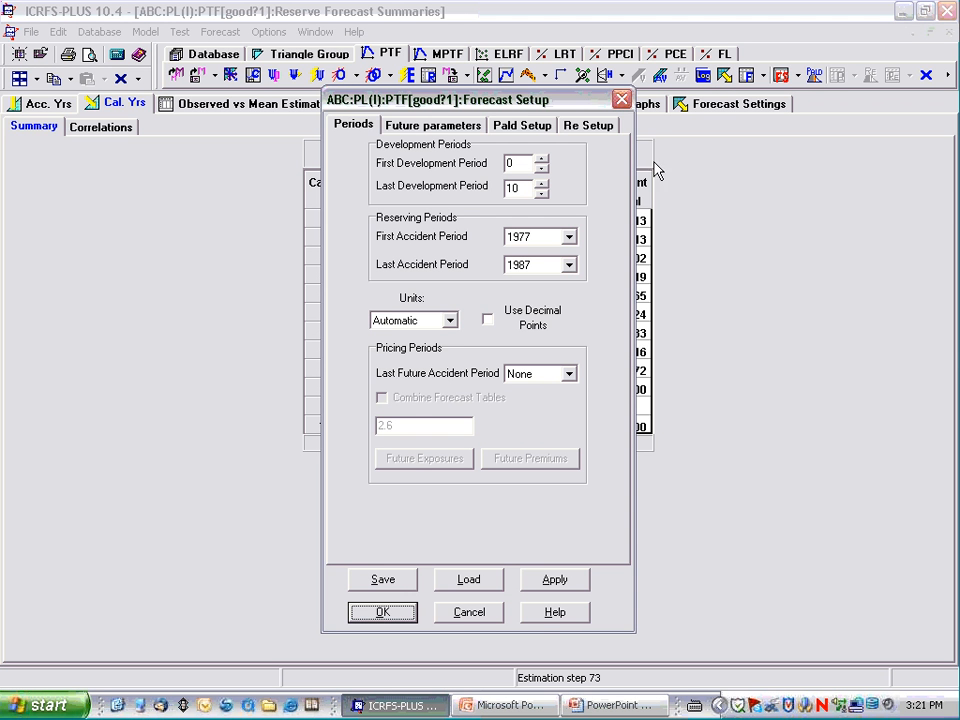
click(476, 613)
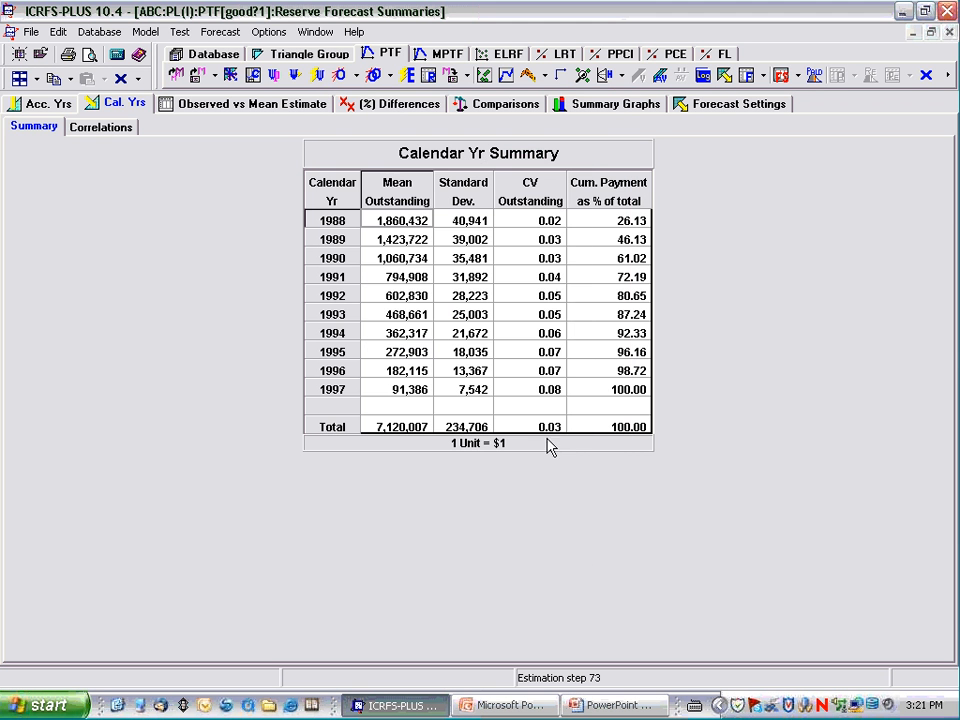
click(505, 78)
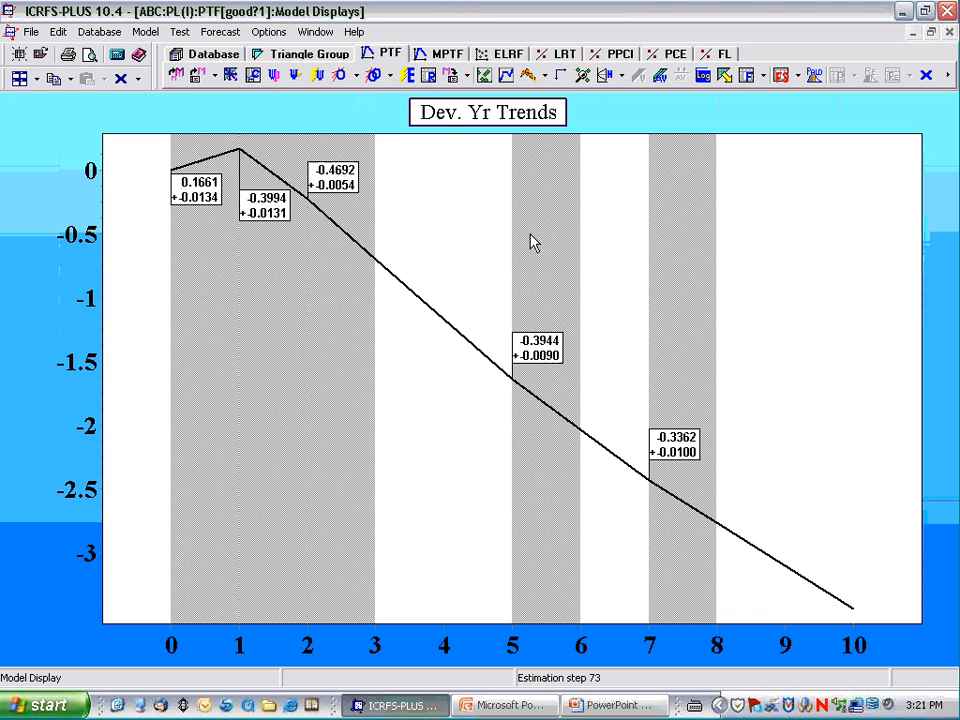
double_click(455, 117)
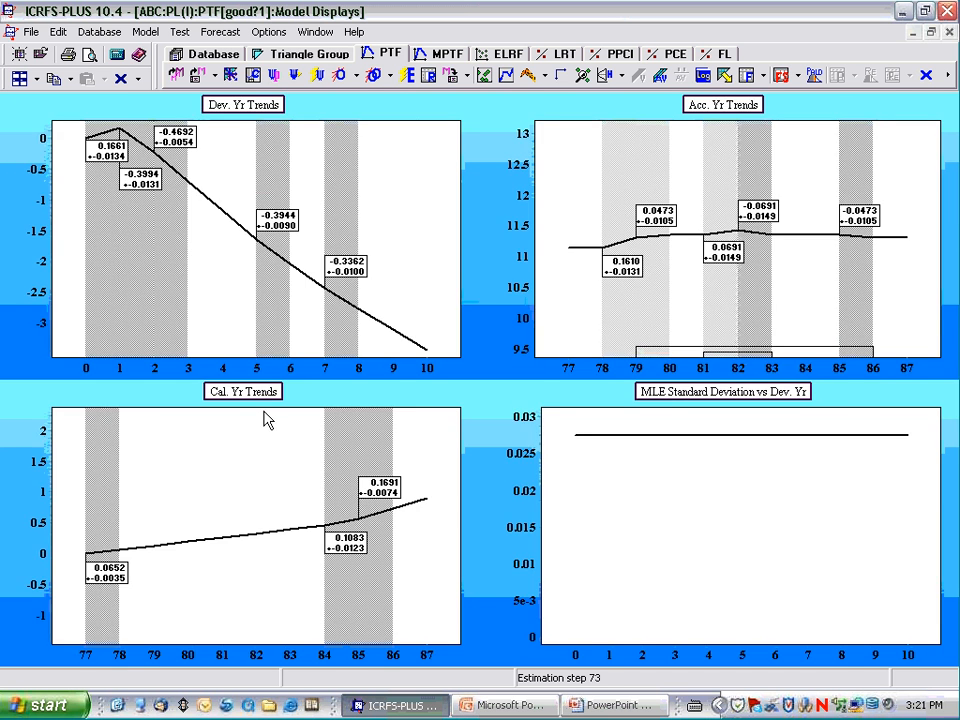
double_click(264, 399)
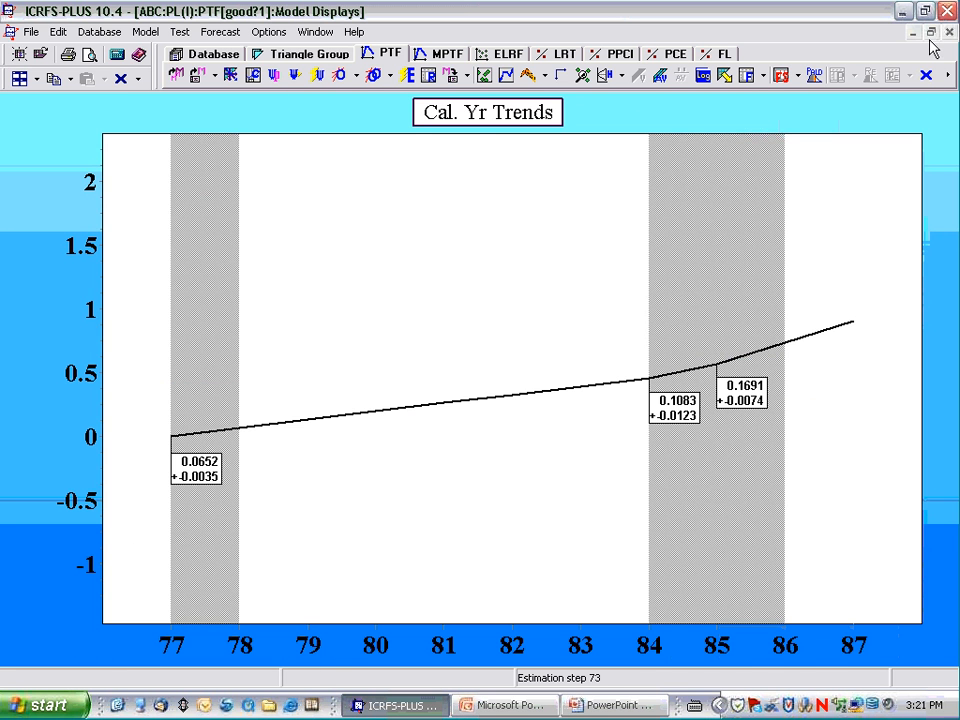
click(930, 32)
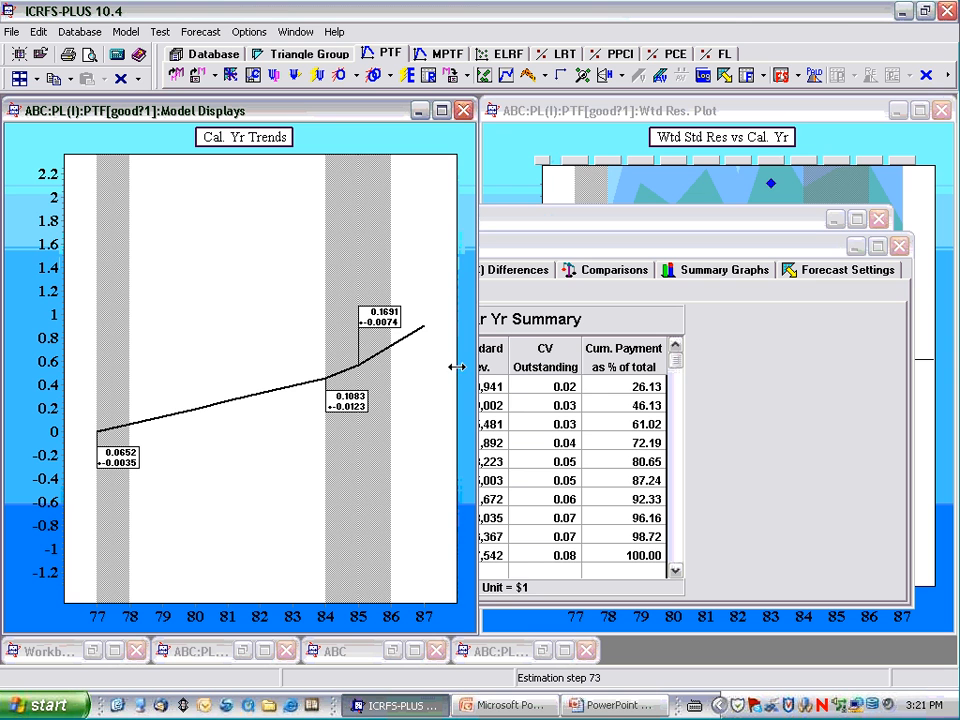
drag(416, 368, 350, 368)
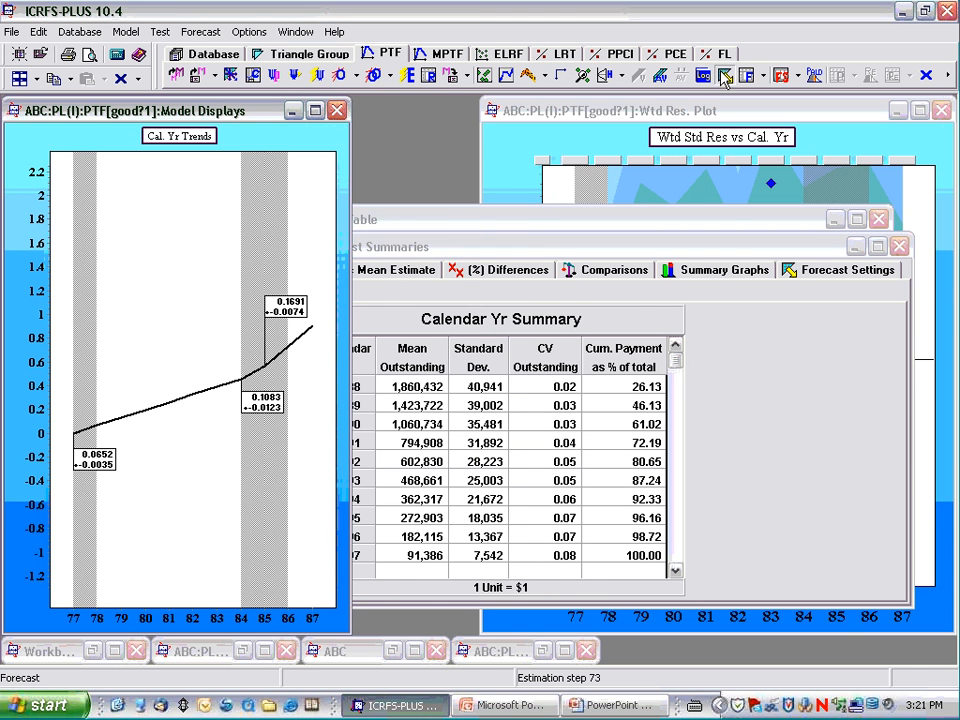
Step: Open the forecast setup for the good PL(I) model and extend the last development period to 30
click(542, 75)
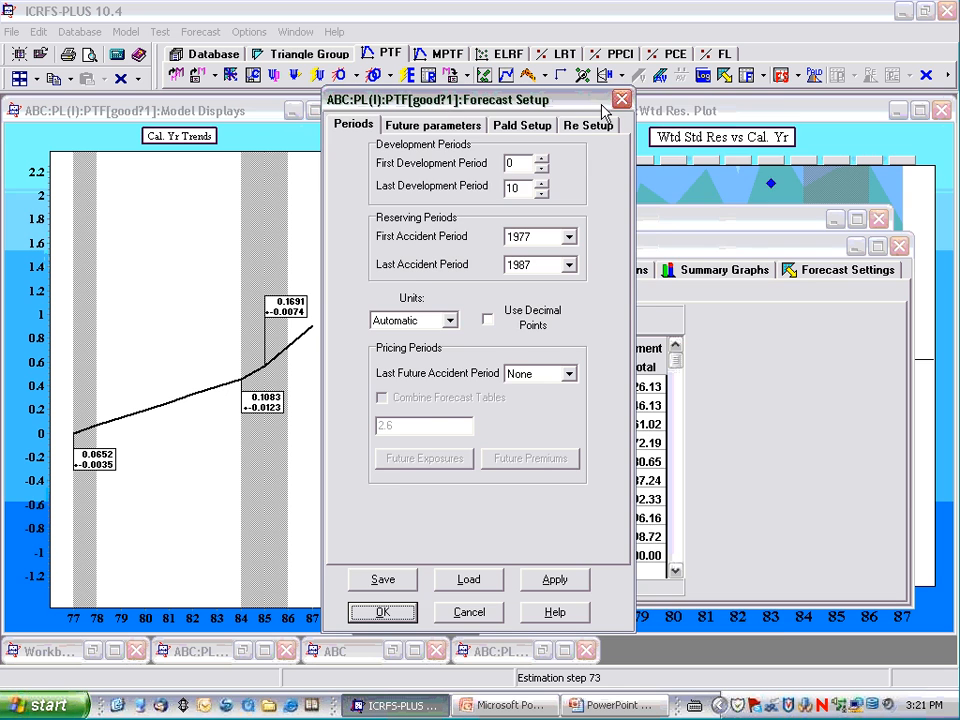
drag(451, 96, 606, 90)
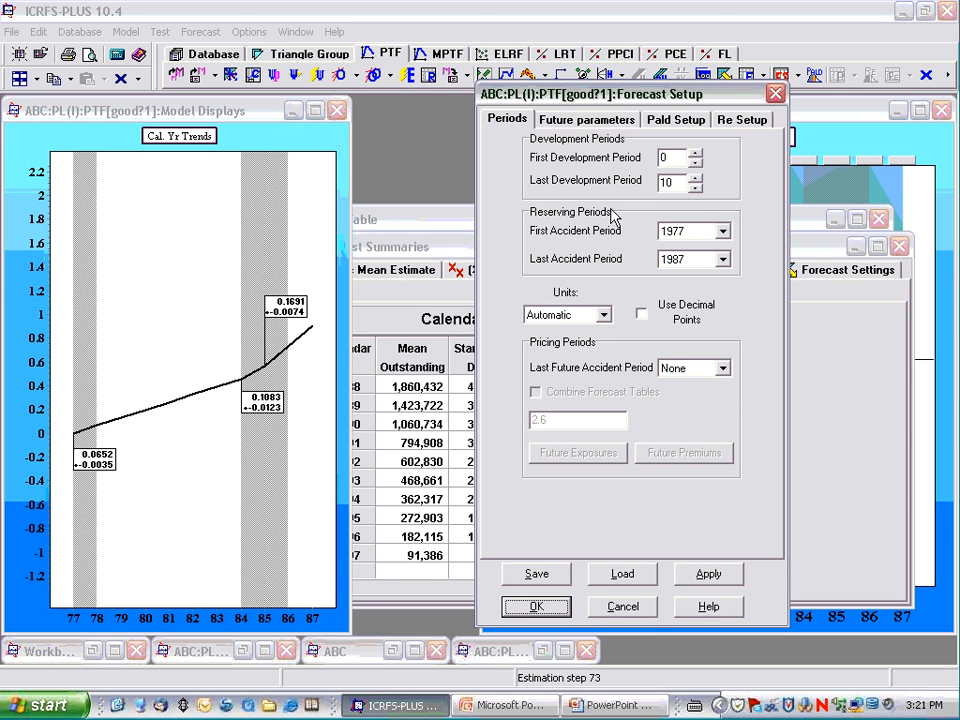
click(695, 178)
click(695, 178)
drag(694, 180, 696, 187)
Step: Open the future calendar year trends in the forecast parameters and add a trend change at 1988
click(588, 120)
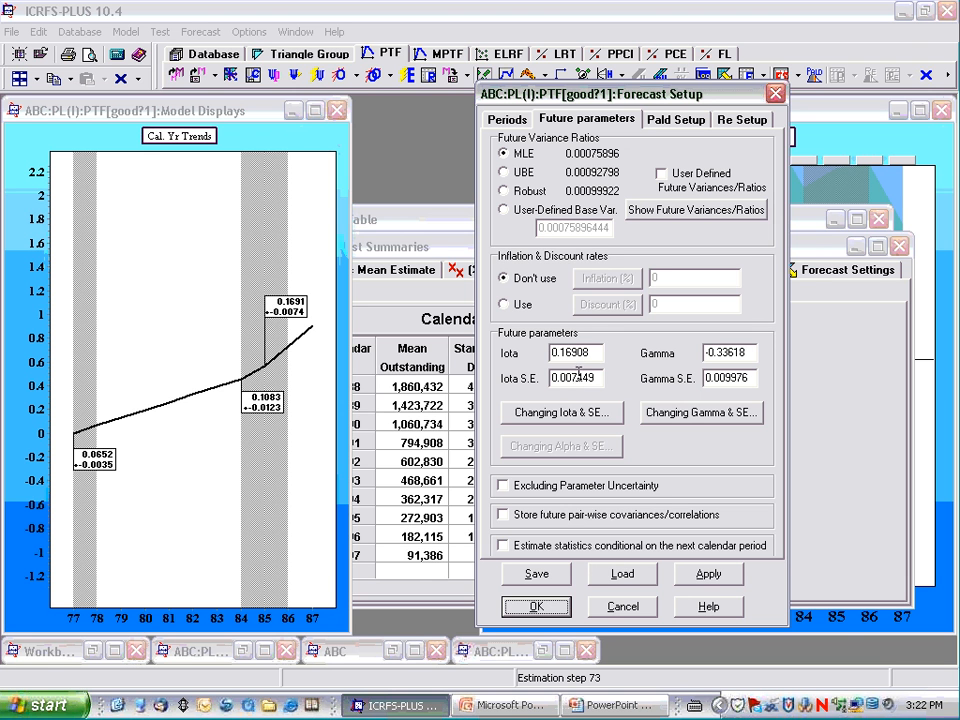
click(574, 412)
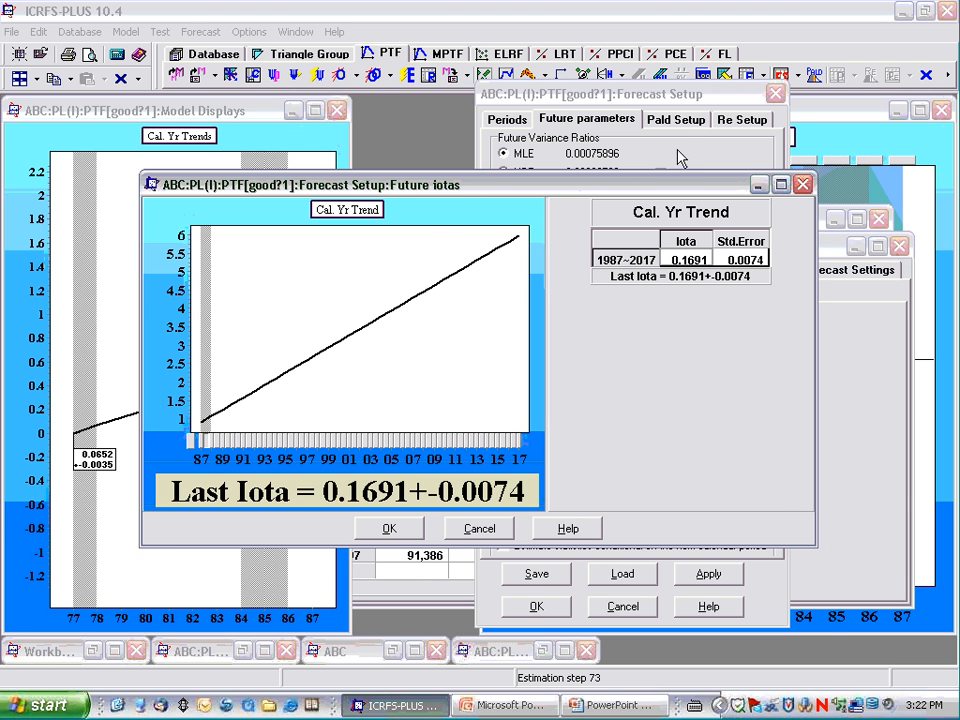
drag(678, 184, 905, 133)
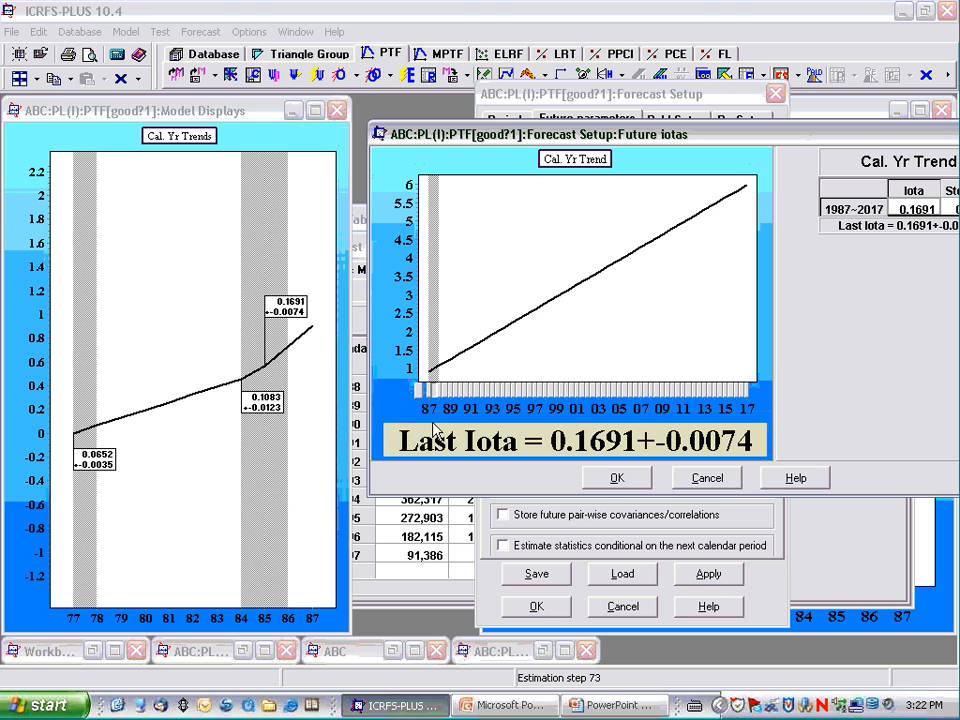
click(434, 391)
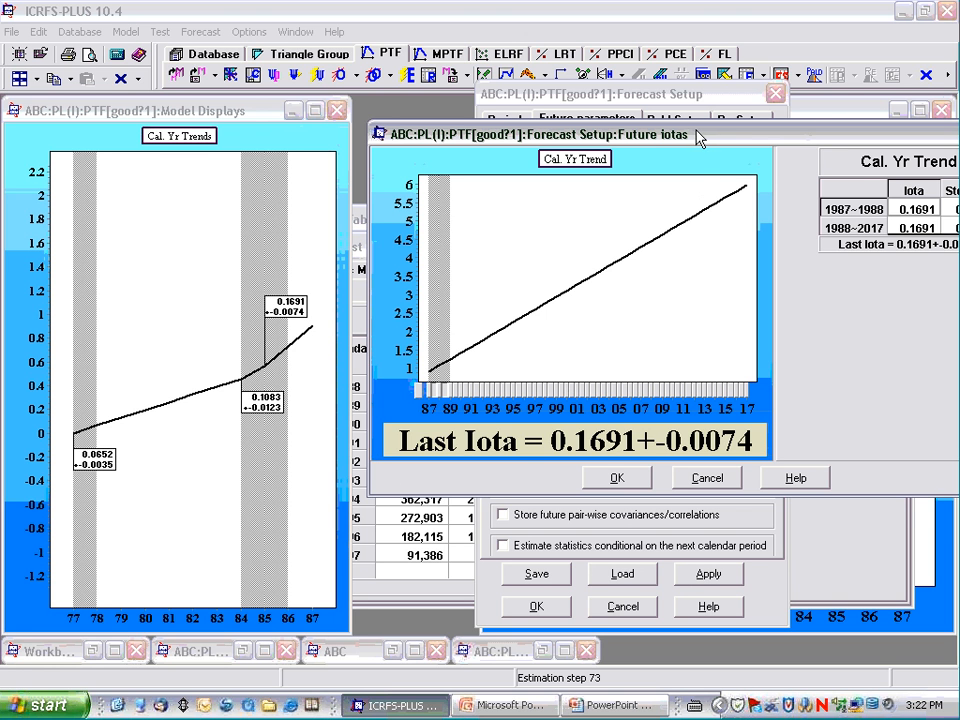
drag(676, 137, 650, 136)
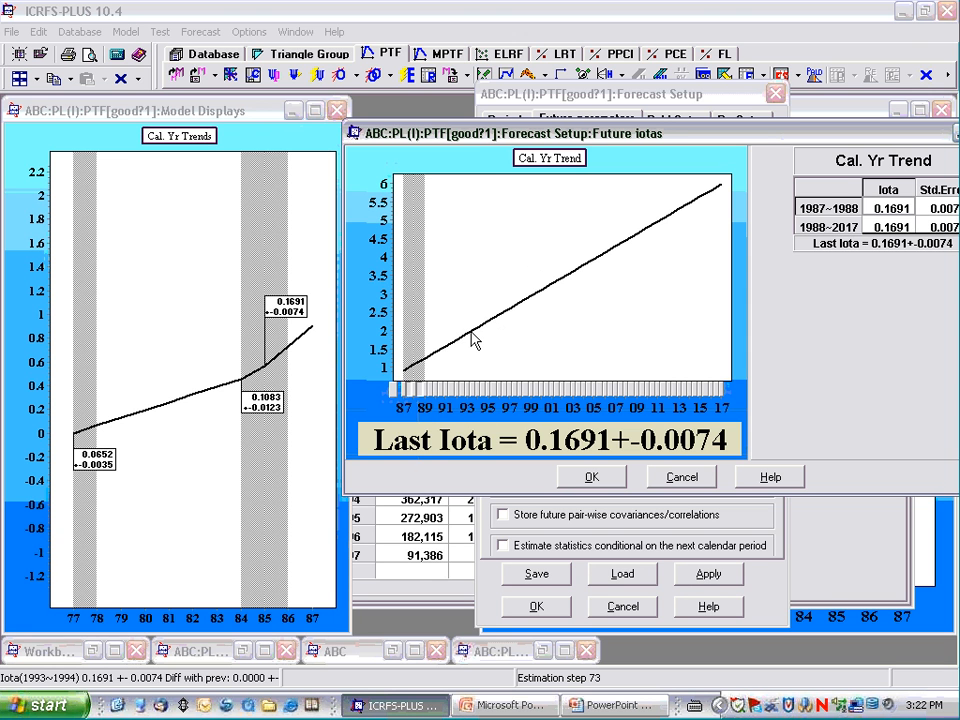
mouse_move(474, 339)
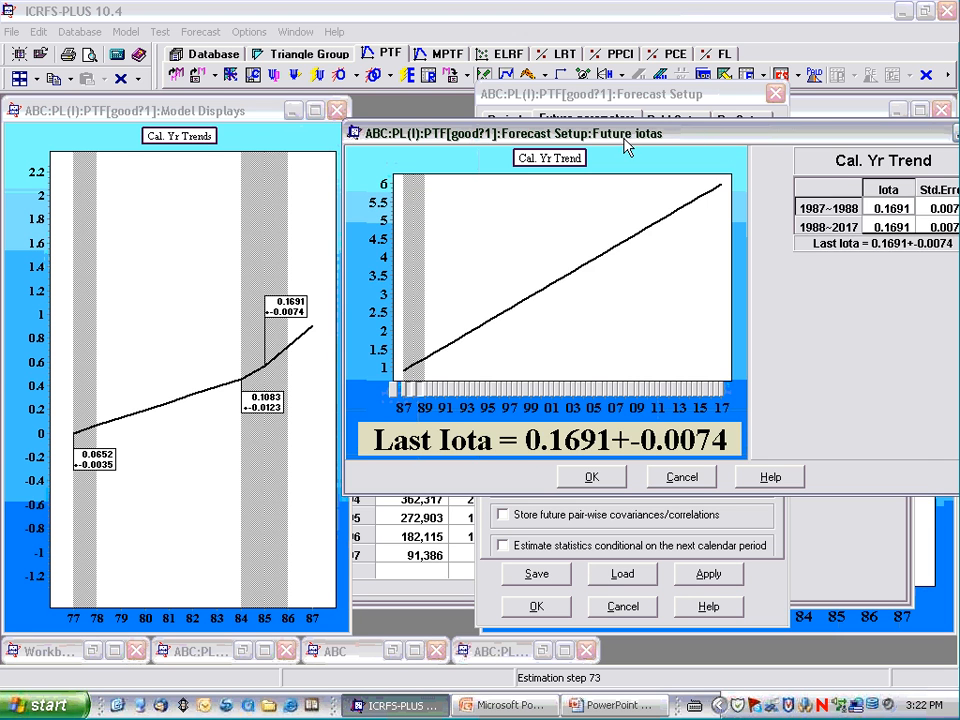
drag(672, 133, 576, 143)
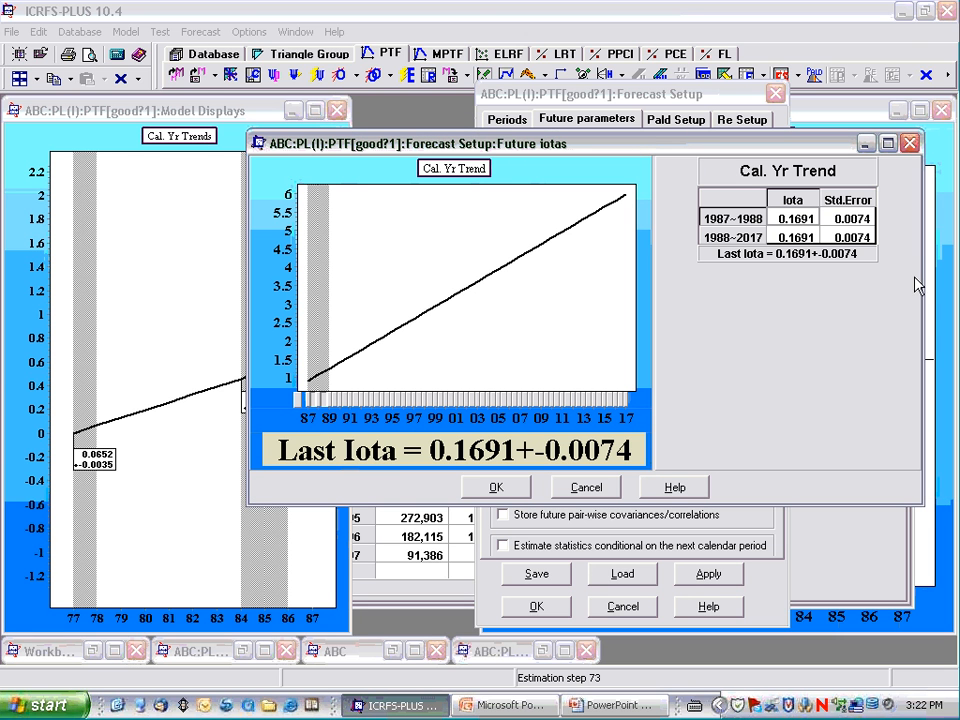
Step: Set the 1988~2017 future iota to 0.0652 with a standard error of 0.0035 and accept the future trends
click(798, 237)
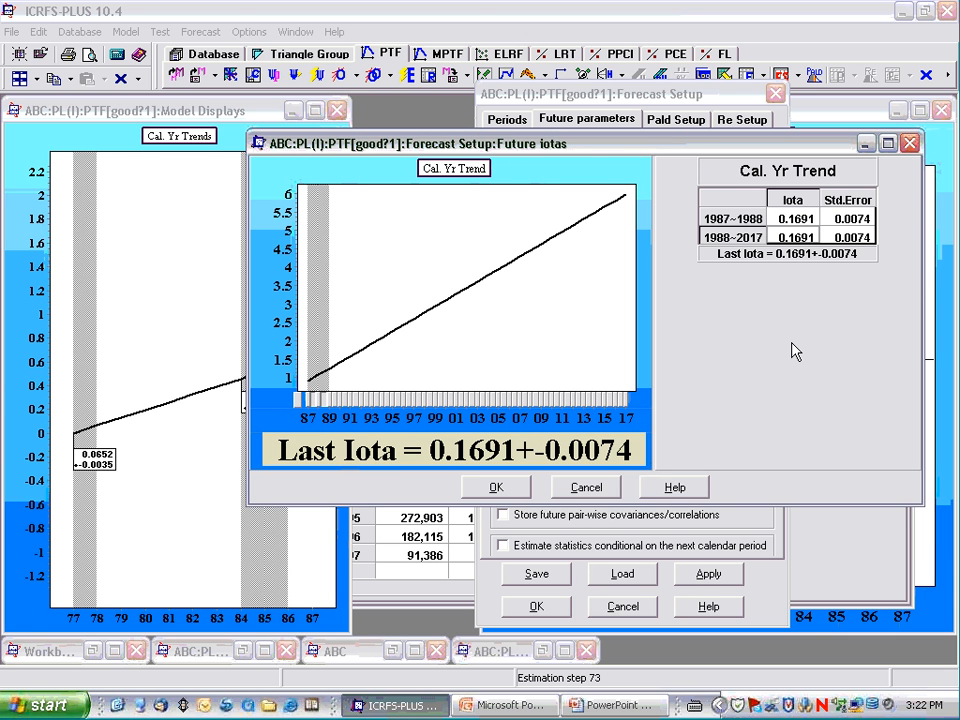
text(.0652)
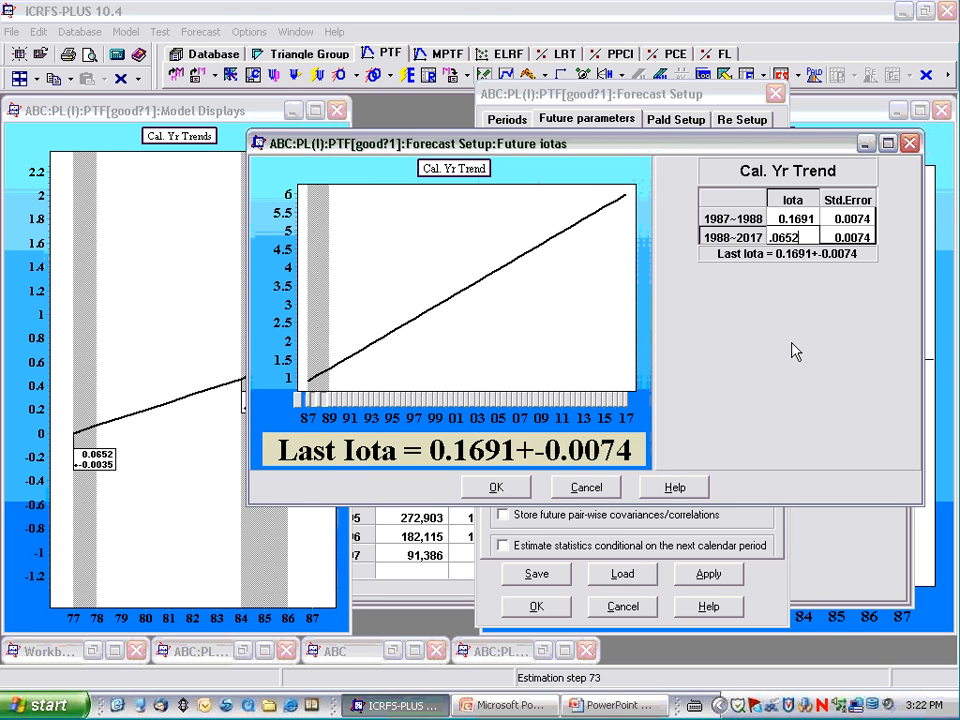
key(Return)
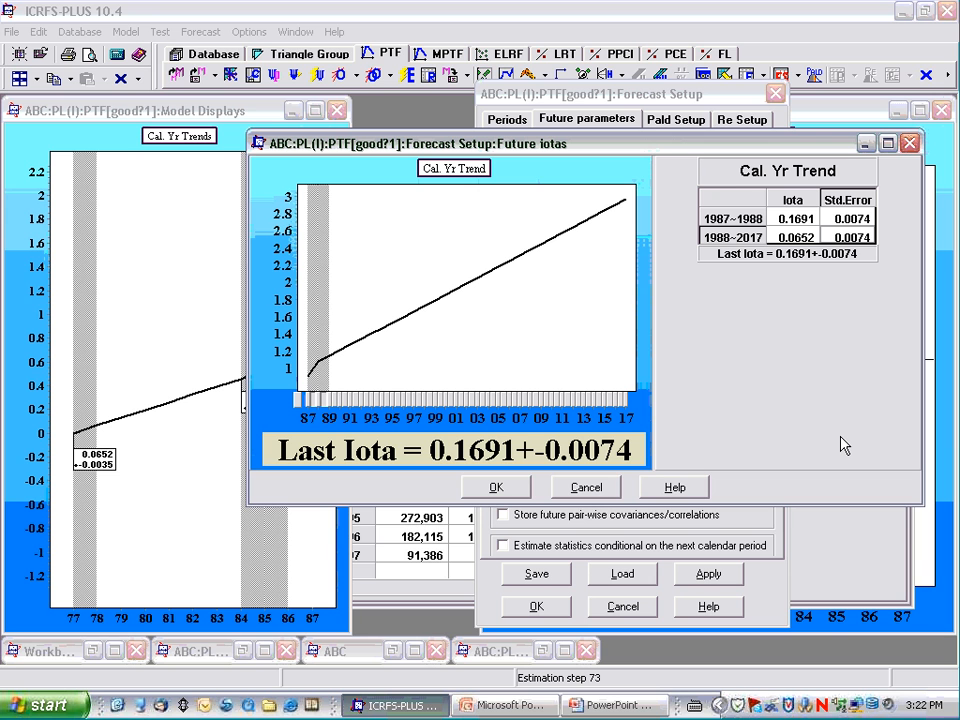
text(.00)
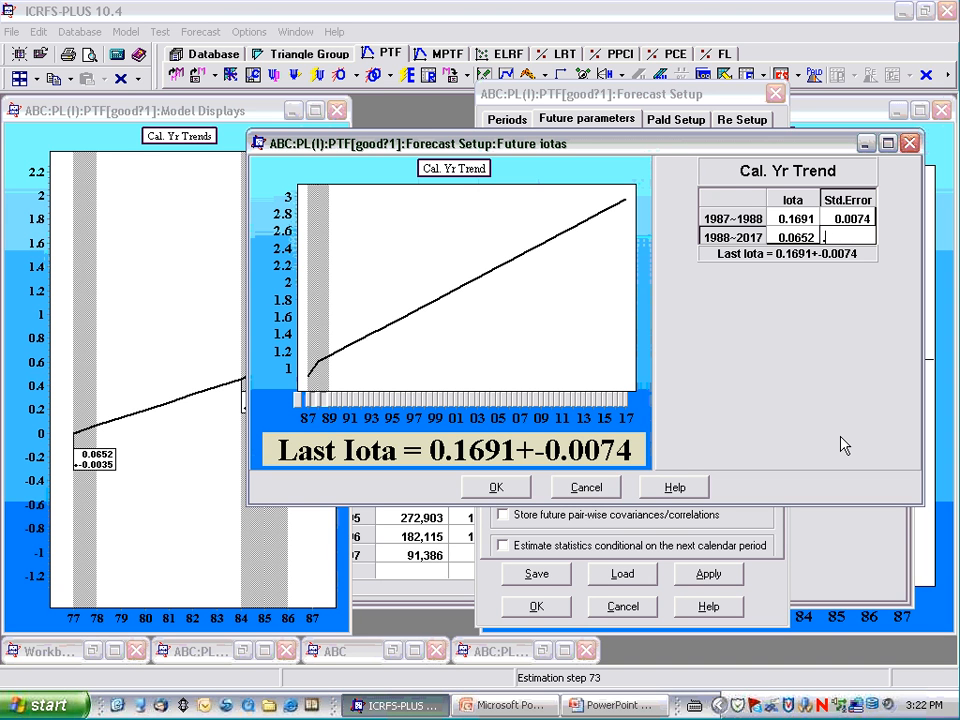
text(35)
key(Return)
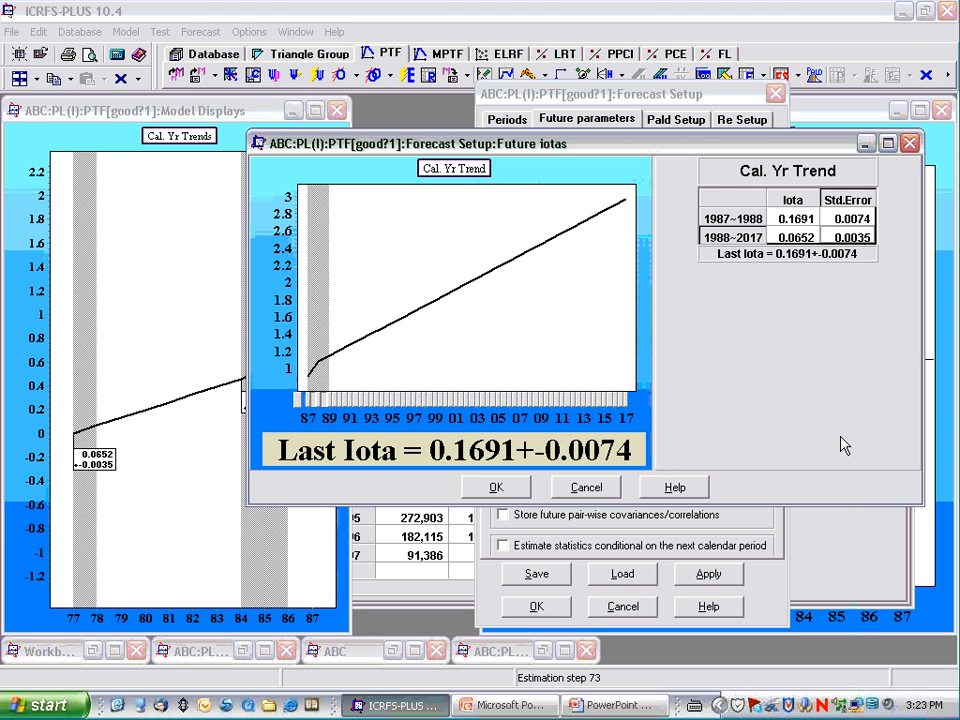
click(490, 487)
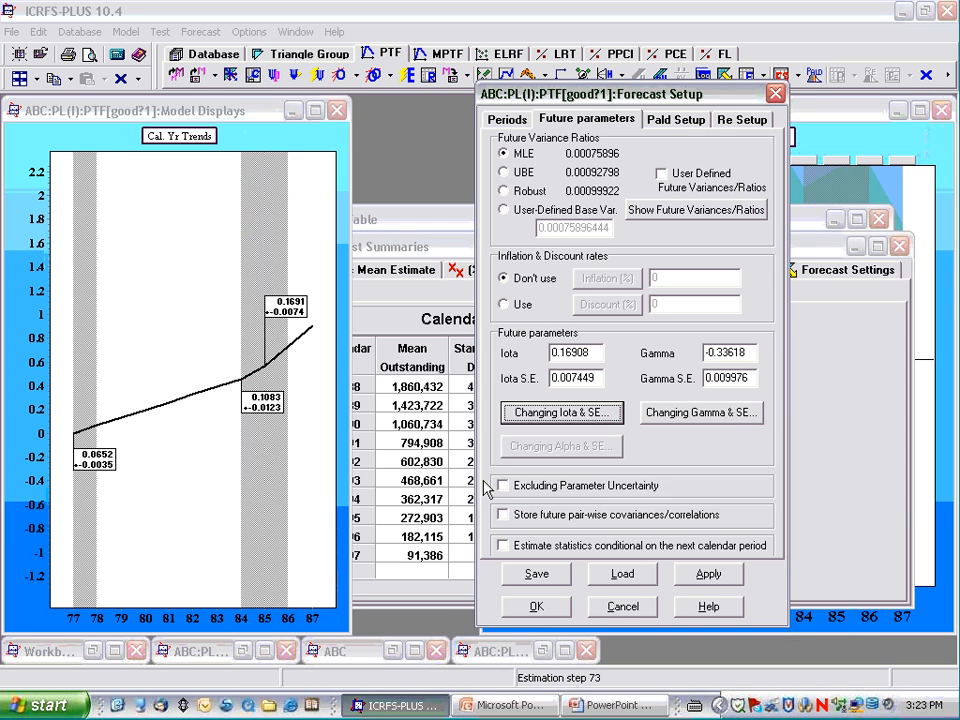
Step: Save the forecast setup for dataset PL(I) under the name "def 1 yr t old trend"
click(537, 576)
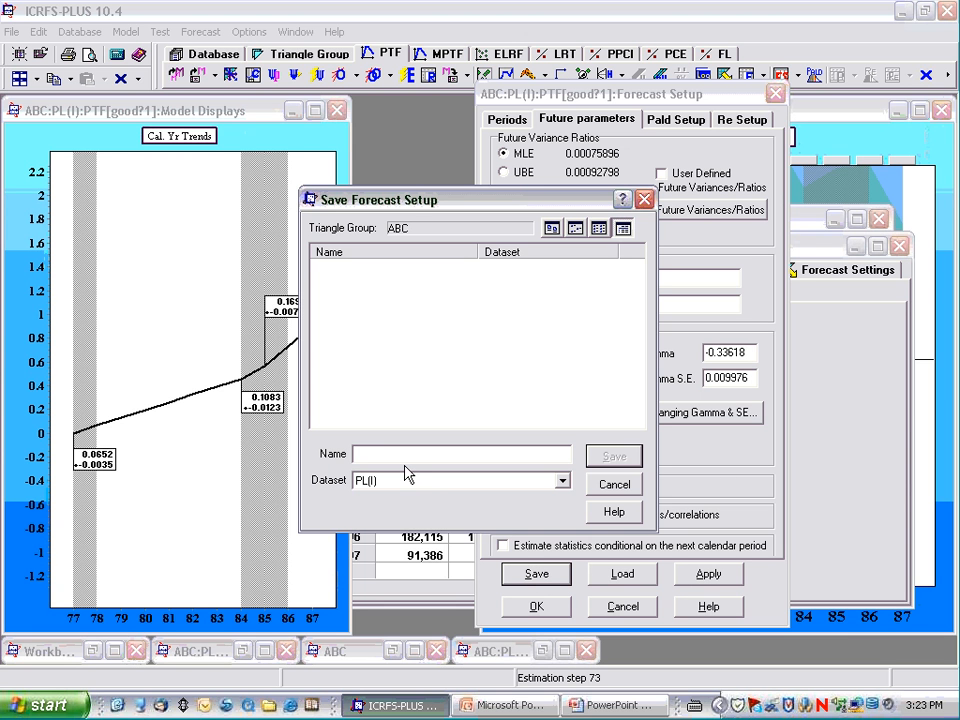
text(de)
text(f 1 yr t old trend)
click(610, 458)
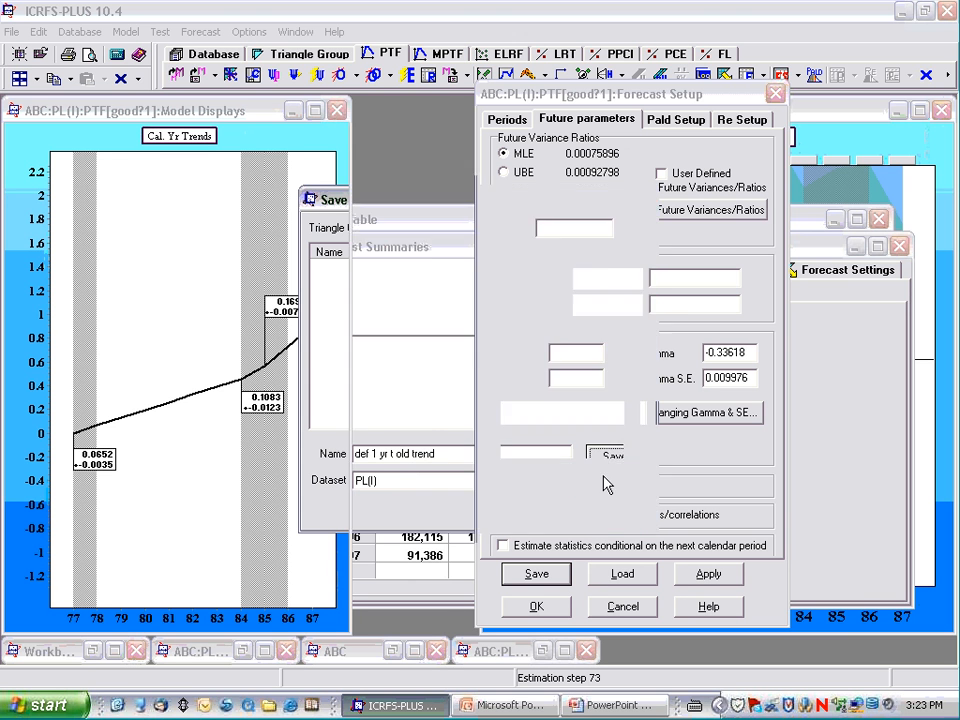
Step: Run the reserve forecast with this setup and view its calendar year summary maximized, including the 1989 mean outstanding
click(536, 607)
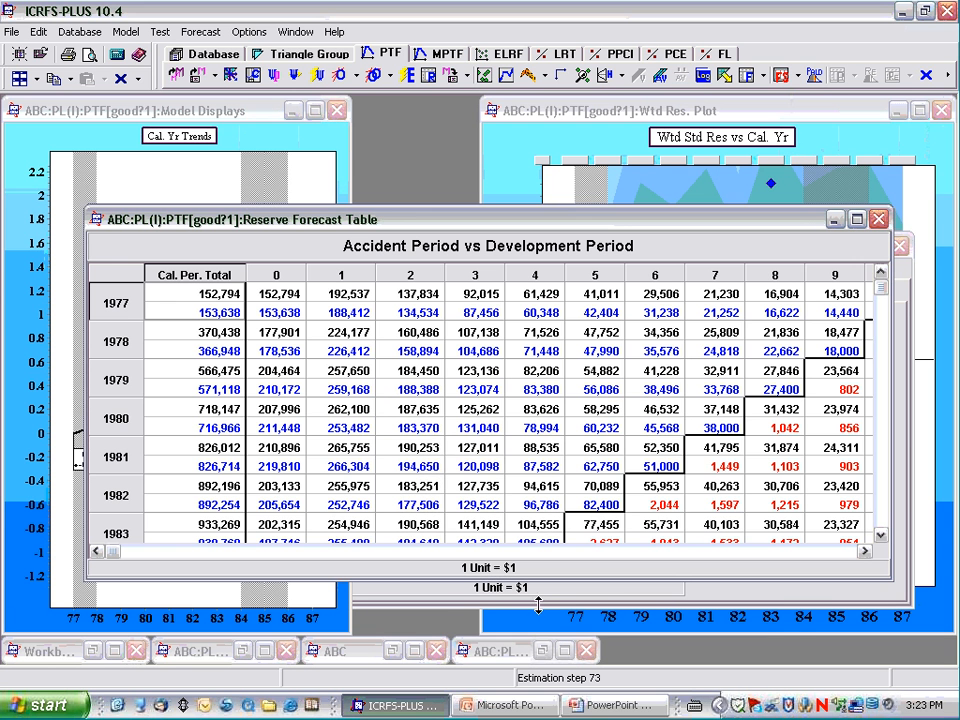
click(781, 76)
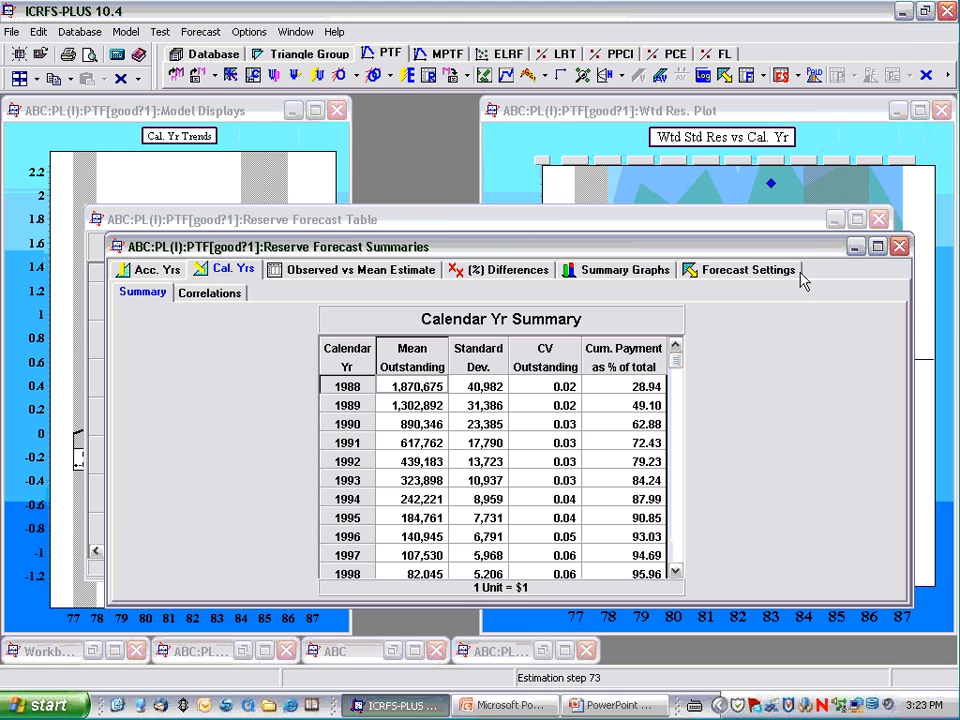
click(878, 250)
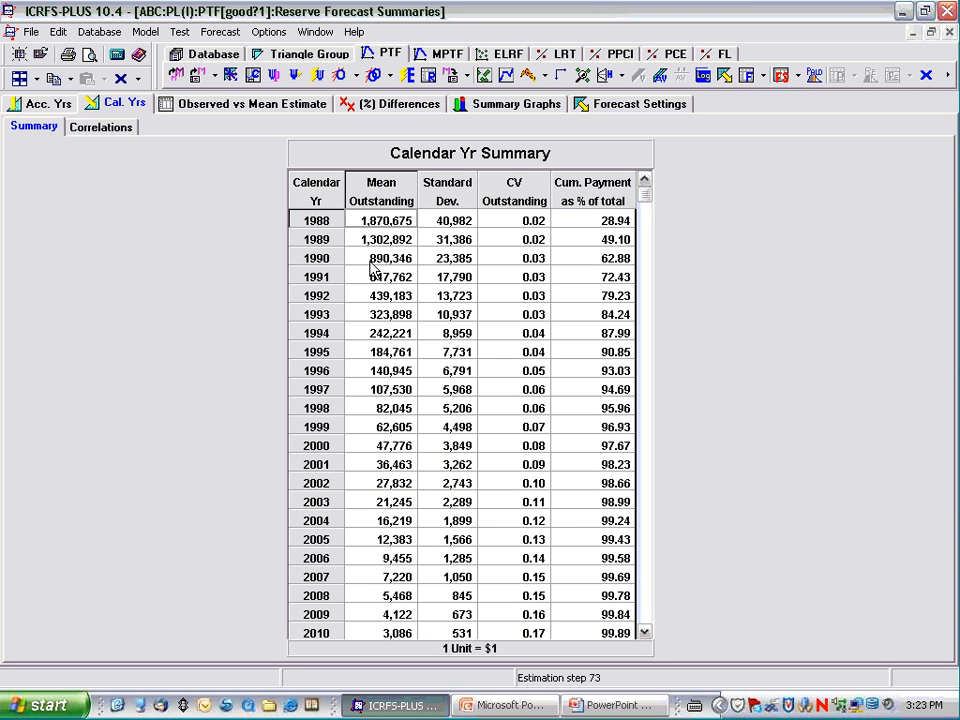
click(364, 240)
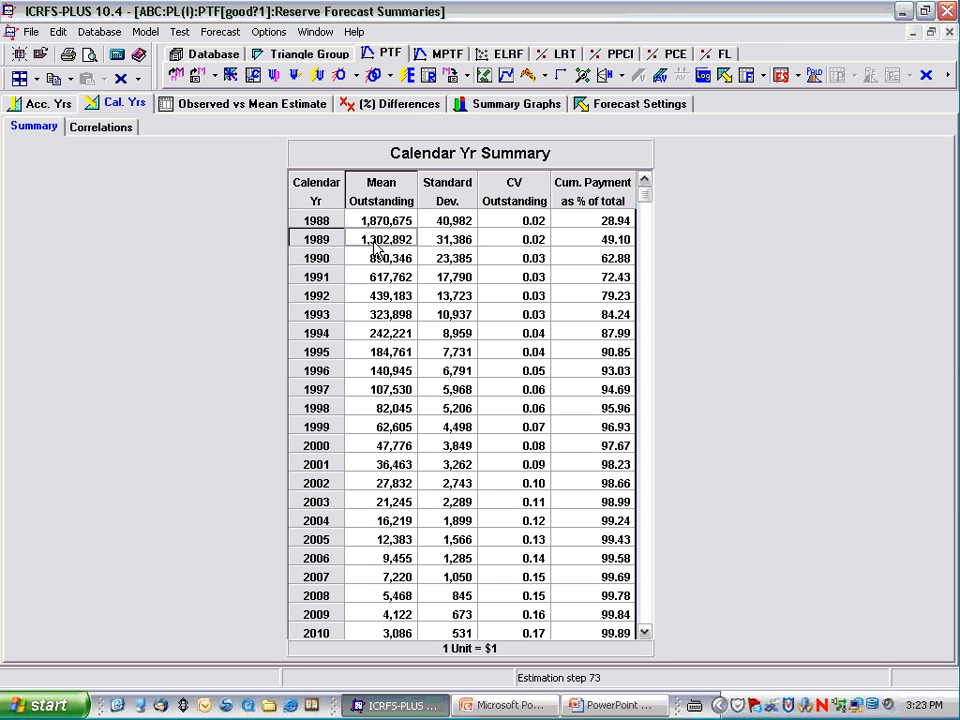
Step: Examine the calendar period totals and the 1987 paid total in the reserve forecast table, and return to the calendar year summary
click(746, 77)
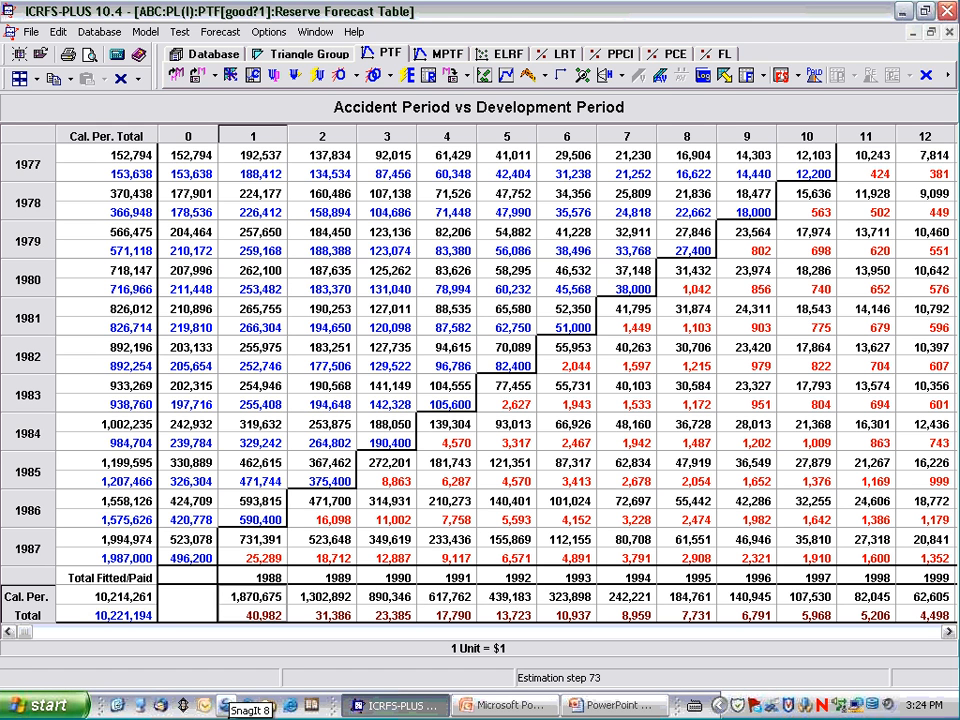
click(189, 604)
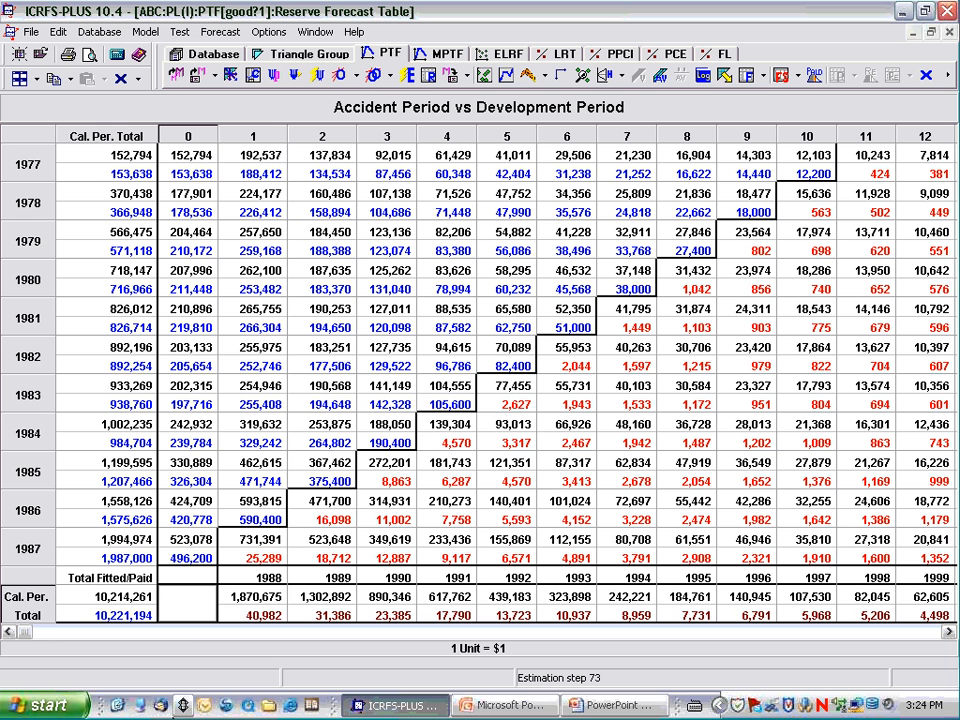
click(258, 598)
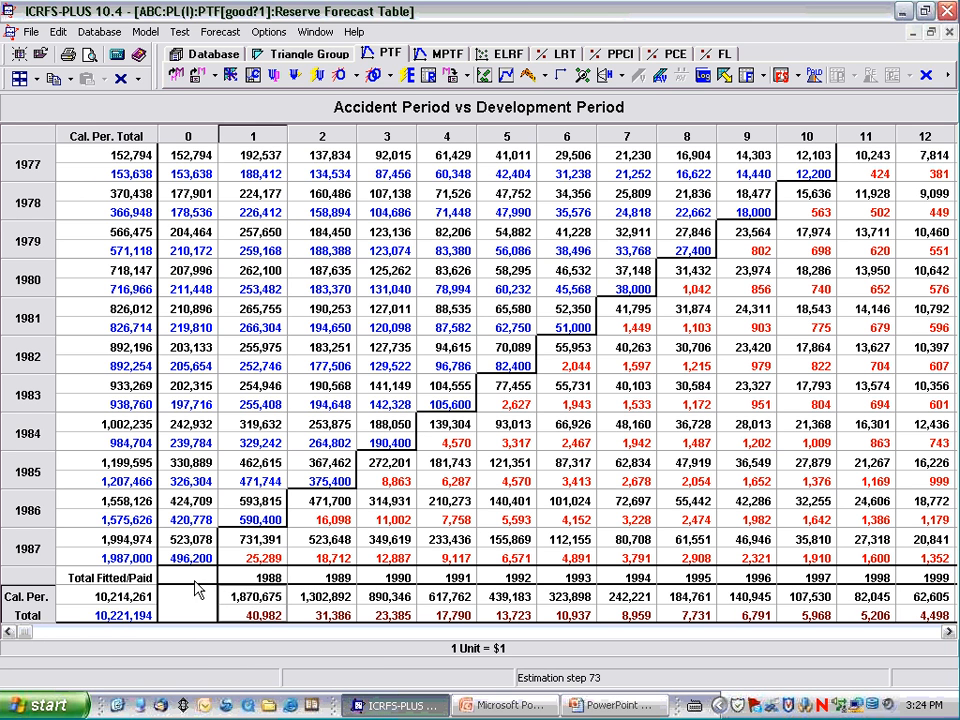
click(190, 598)
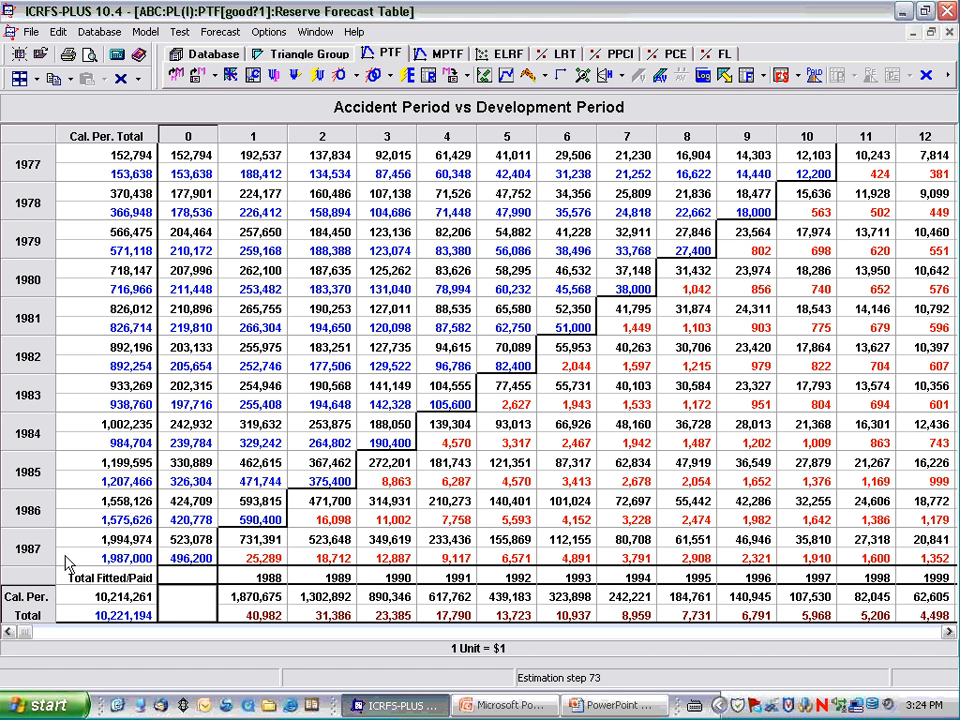
click(131, 559)
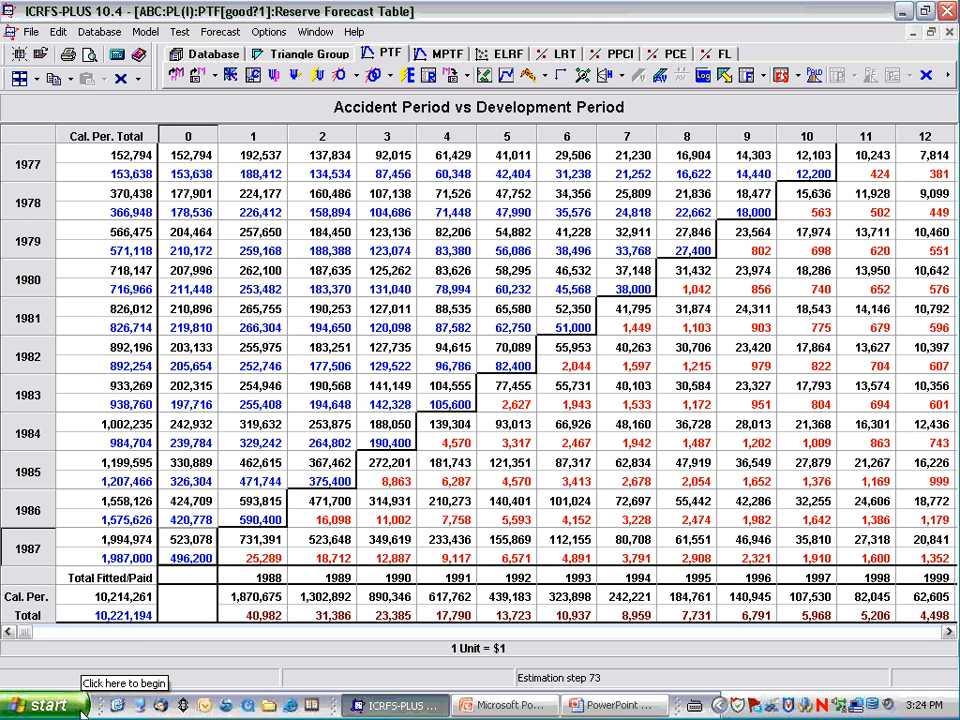
click(781, 78)
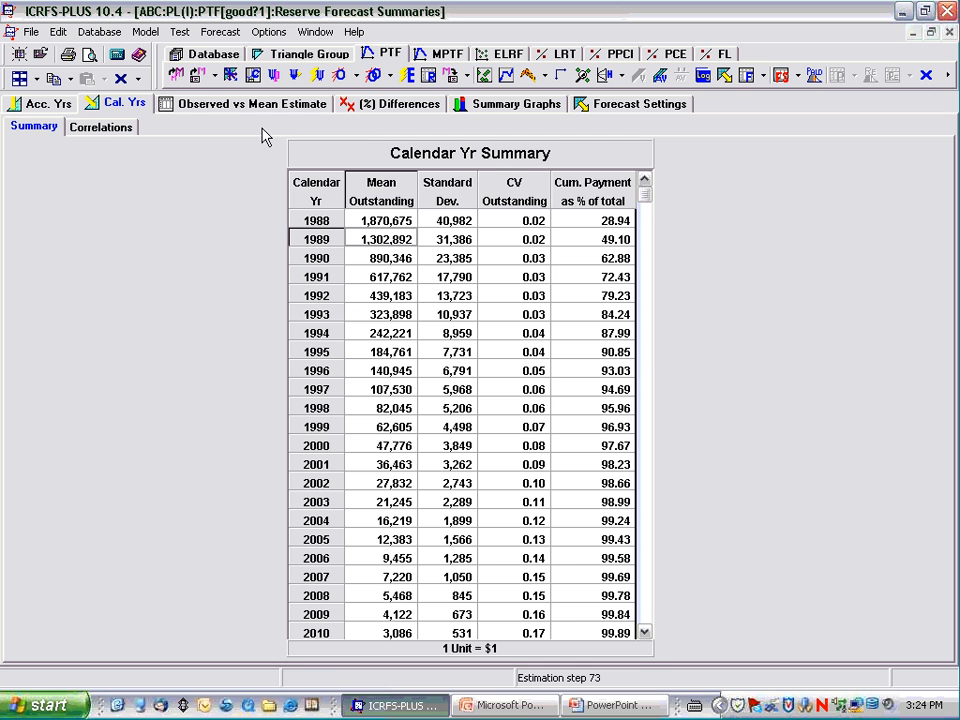
Step: Load the PL(I) PTF model "good" in a new window
click(217, 83)
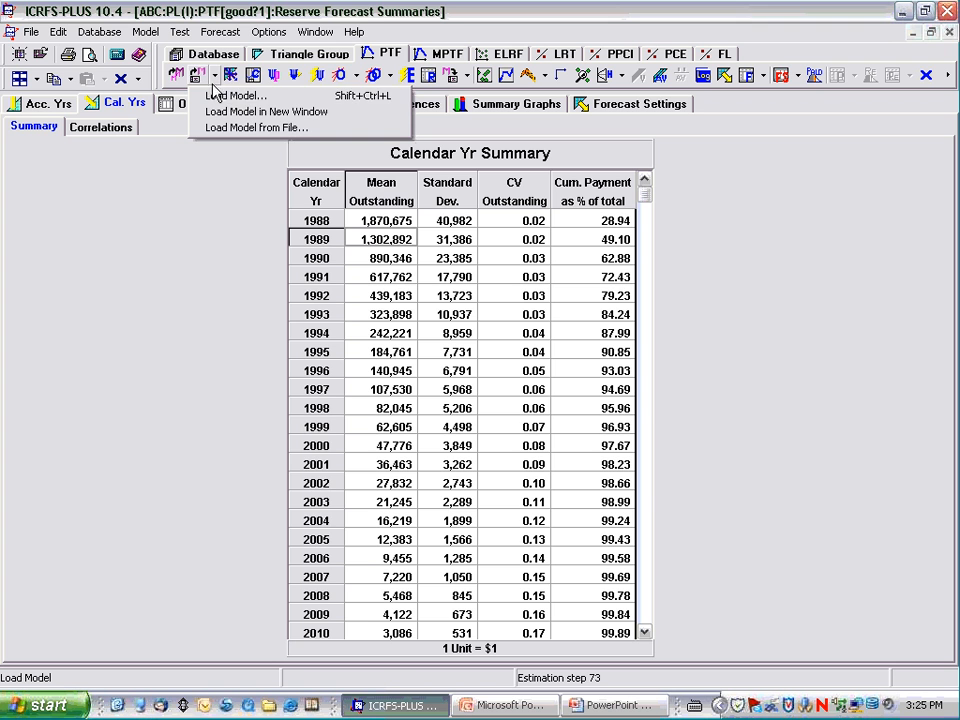
click(221, 112)
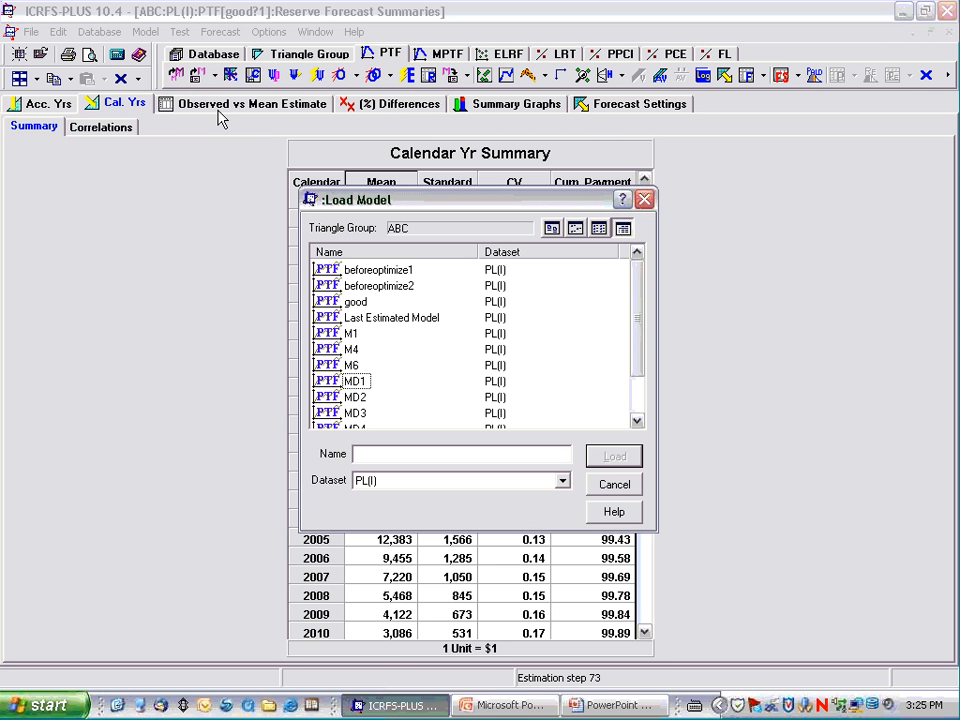
double_click(350, 303)
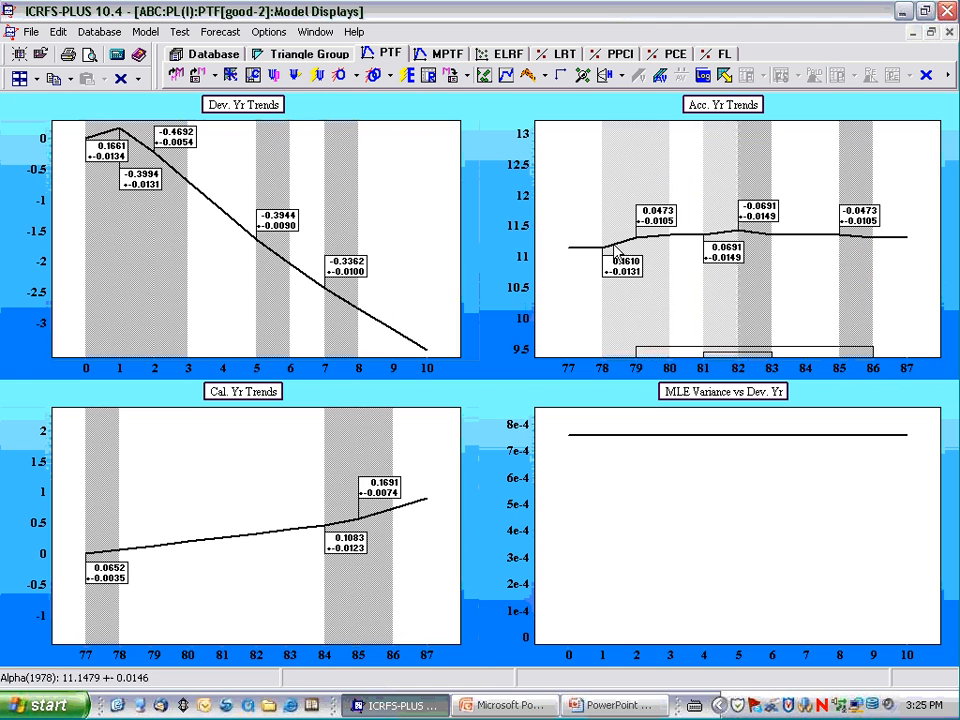
Step: Load the saved forecast setup "def 1 yr t old trend" into the newly opened model and show its future parameters
click(725, 77)
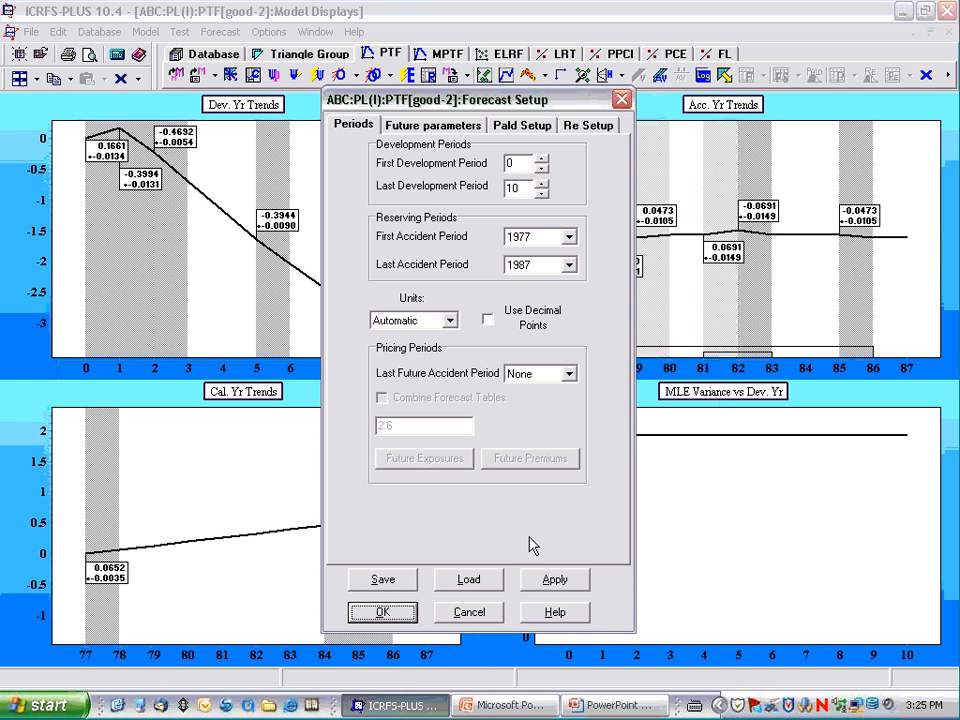
click(489, 579)
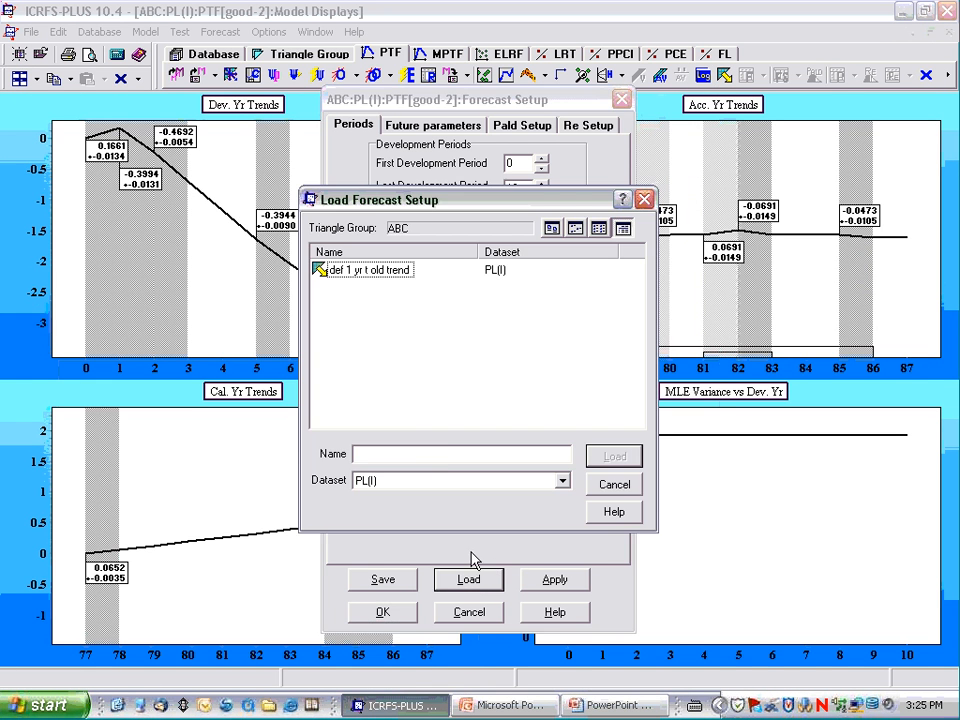
click(386, 272)
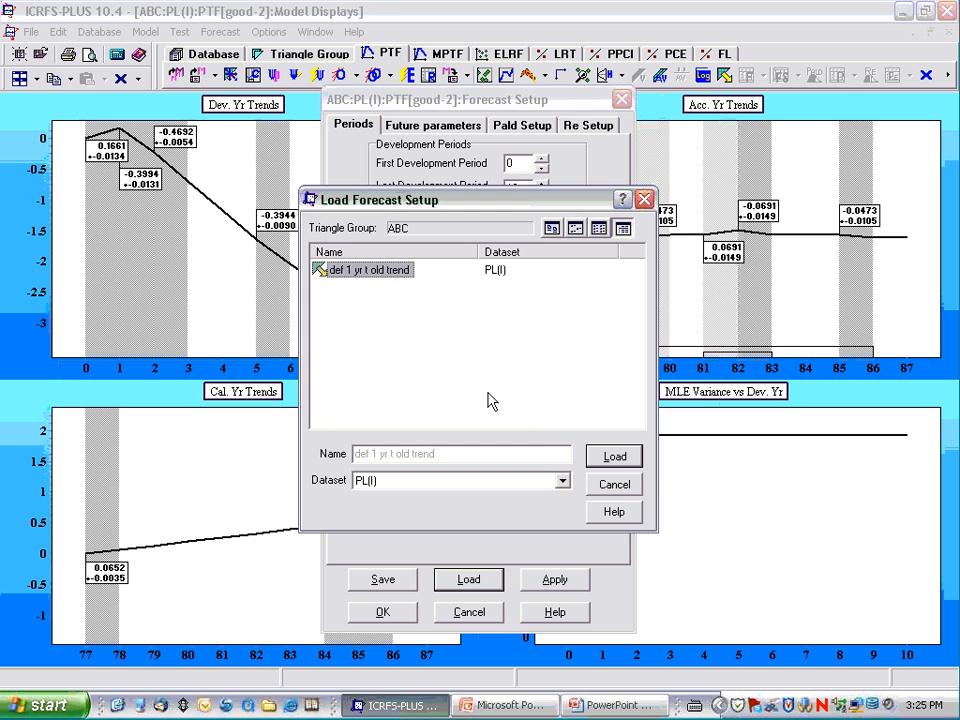
click(616, 458)
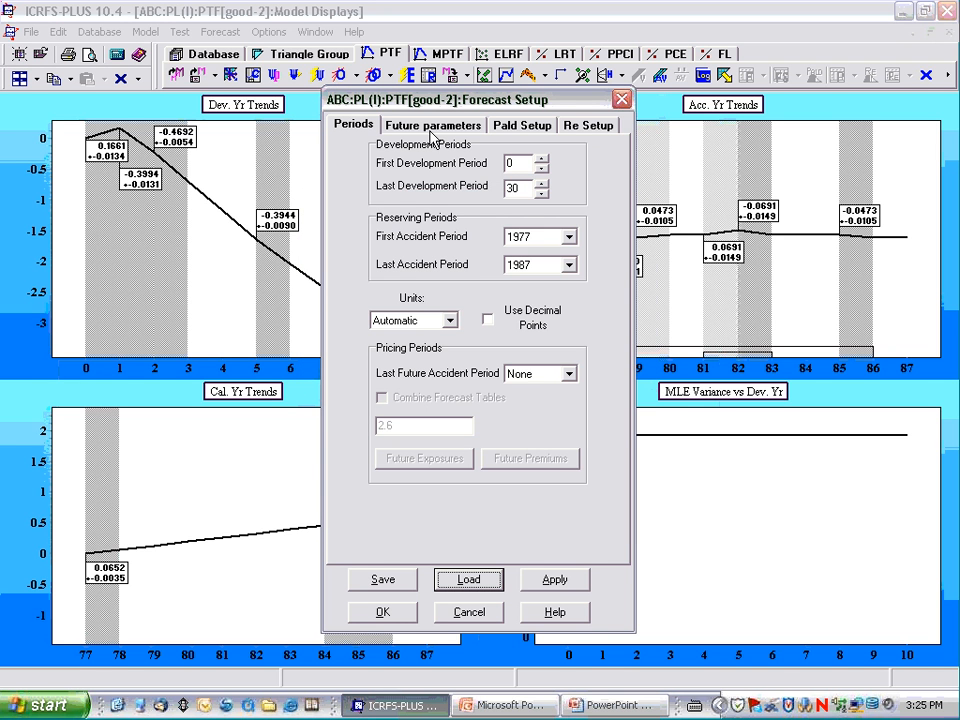
click(427, 128)
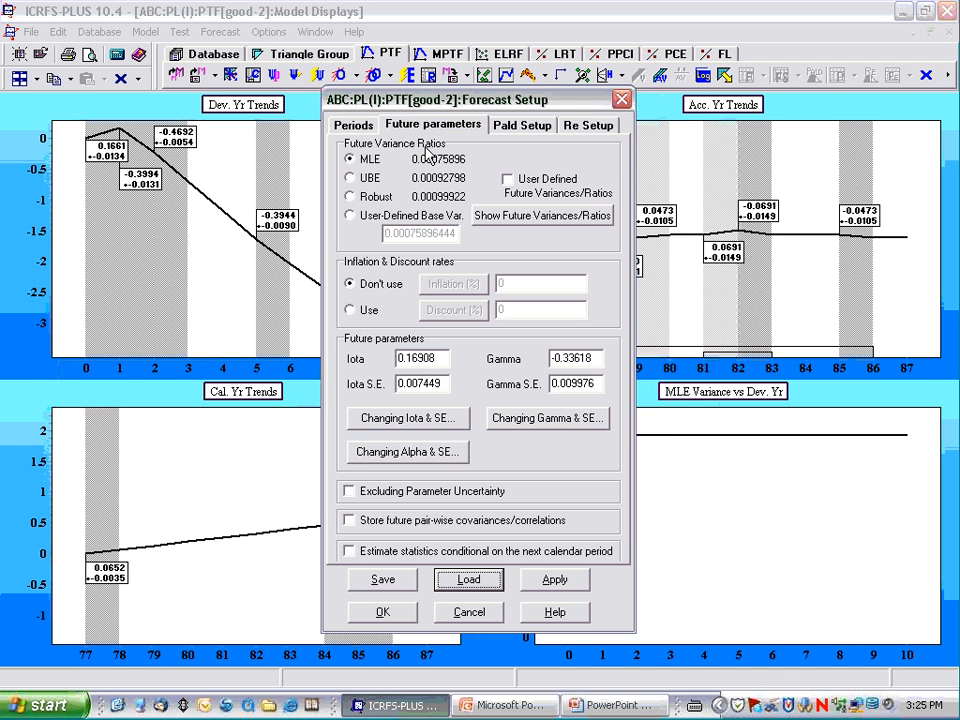
Step: Copy the 1988~2017 future iota and standard error into the 1987~1988 period, and merge both periods into one 1987~2017 trend
click(432, 425)
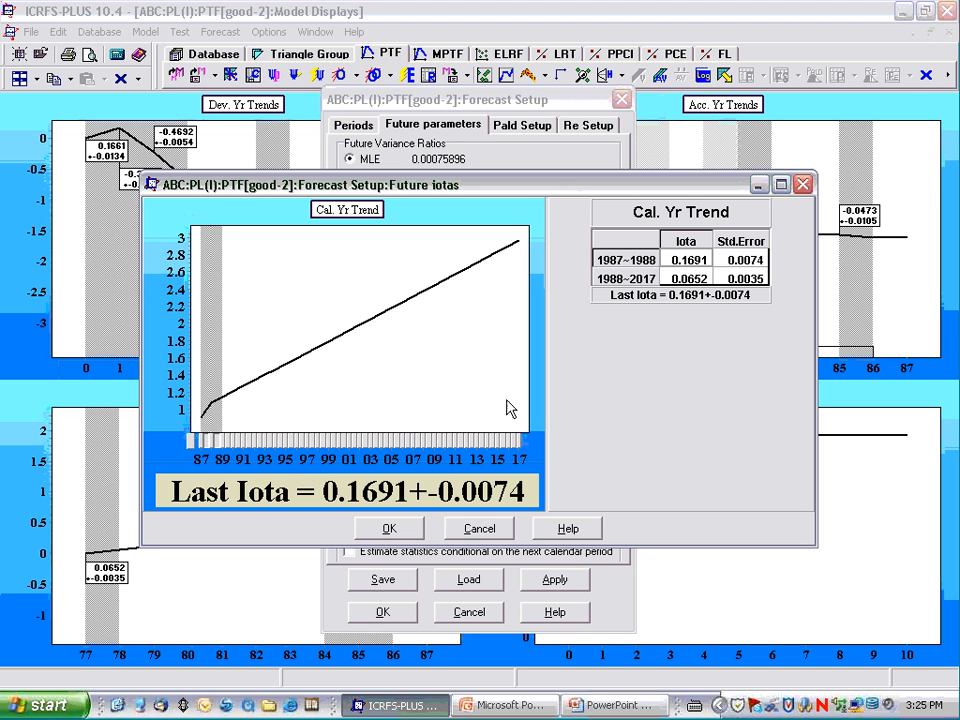
click(688, 282)
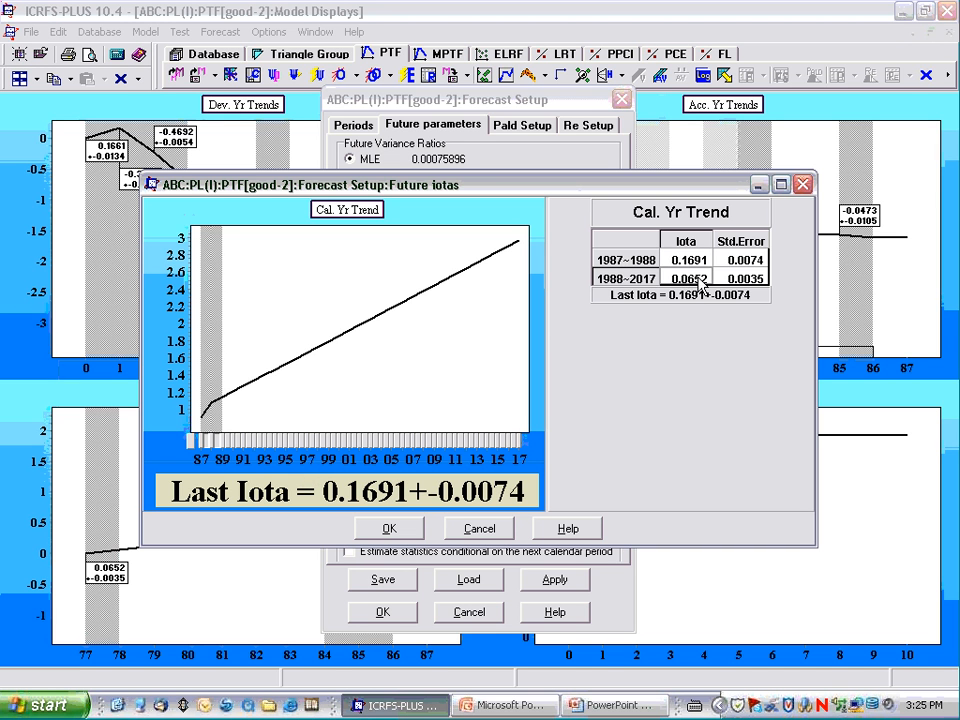
drag(688, 285, 721, 284)
right_click(721, 284)
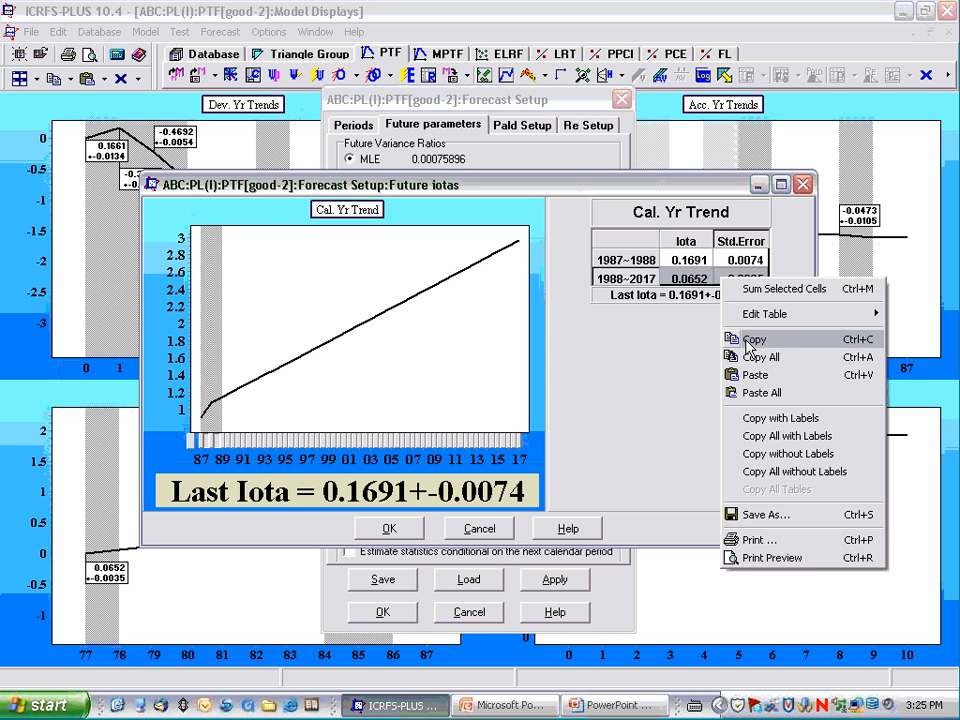
click(750, 340)
click(690, 262)
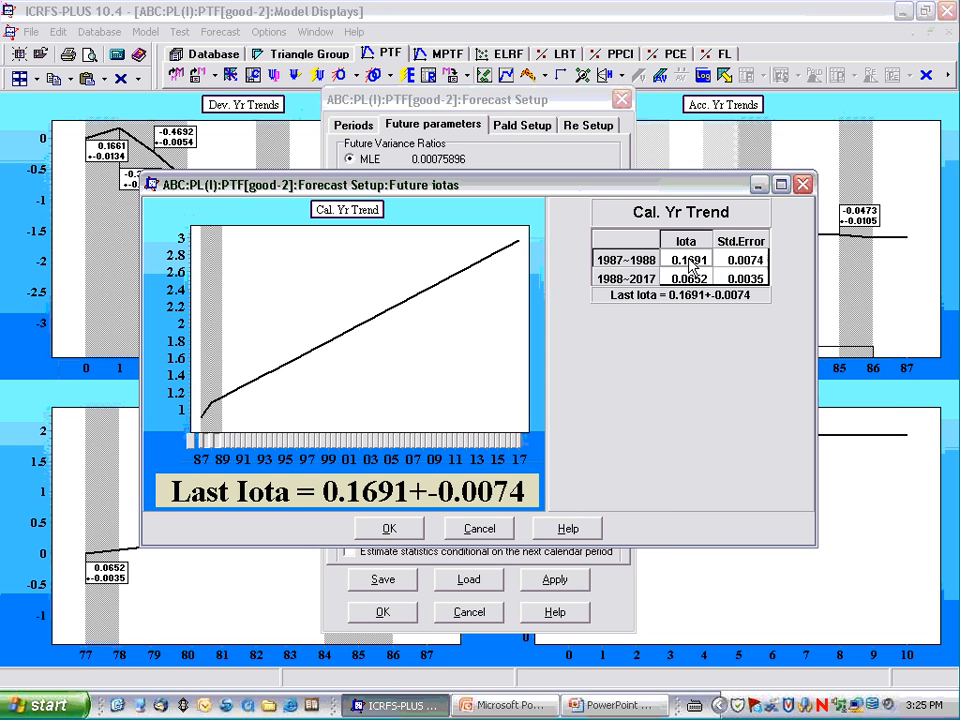
right_click(690, 262)
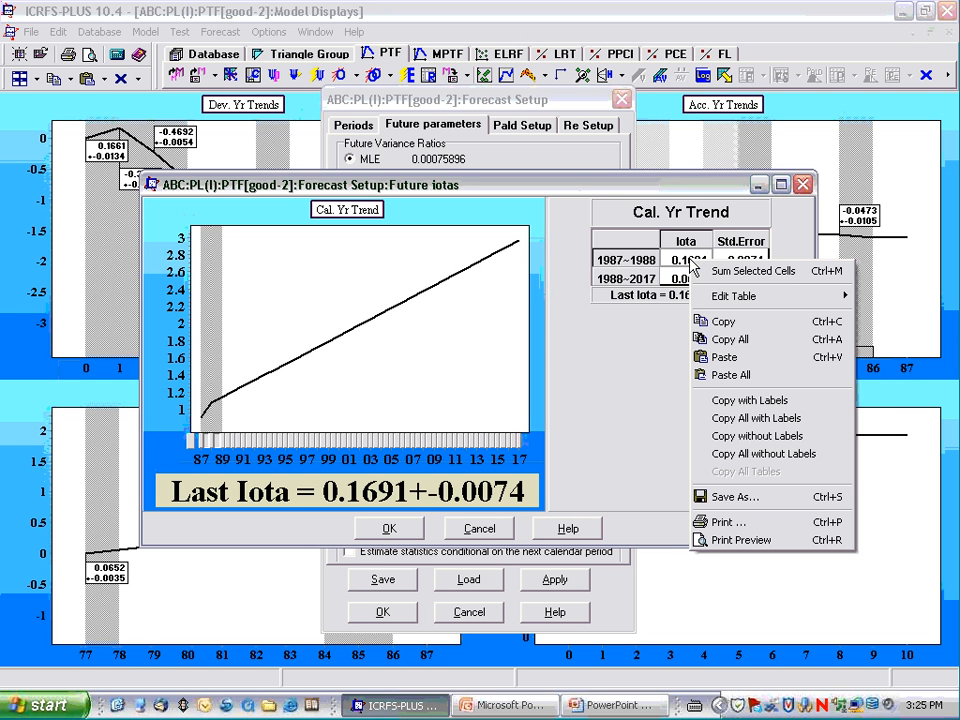
click(700, 357)
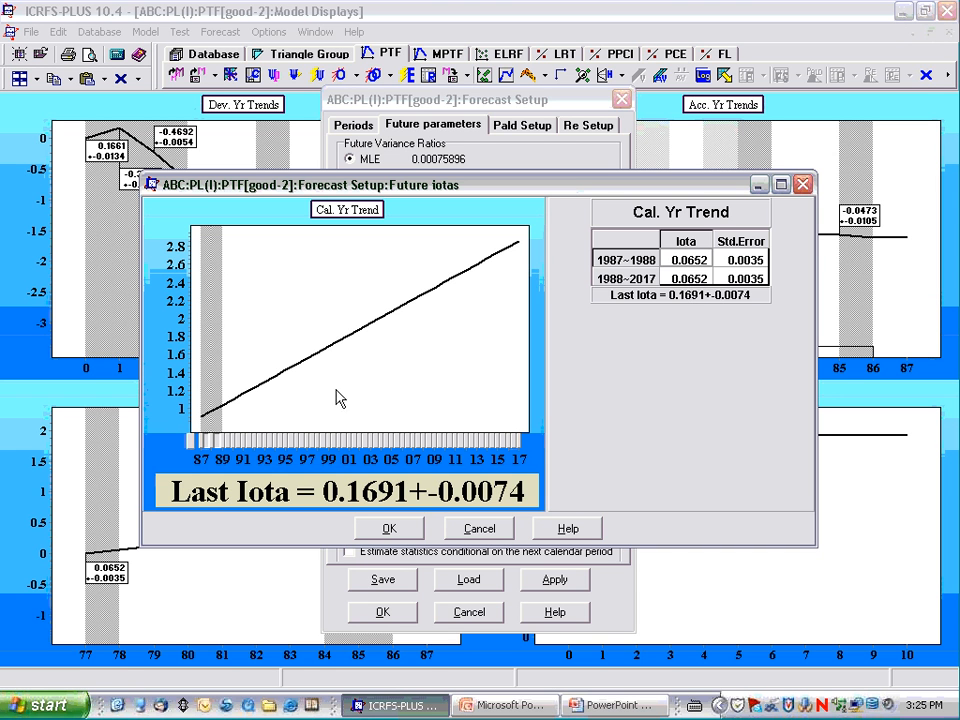
click(220, 447)
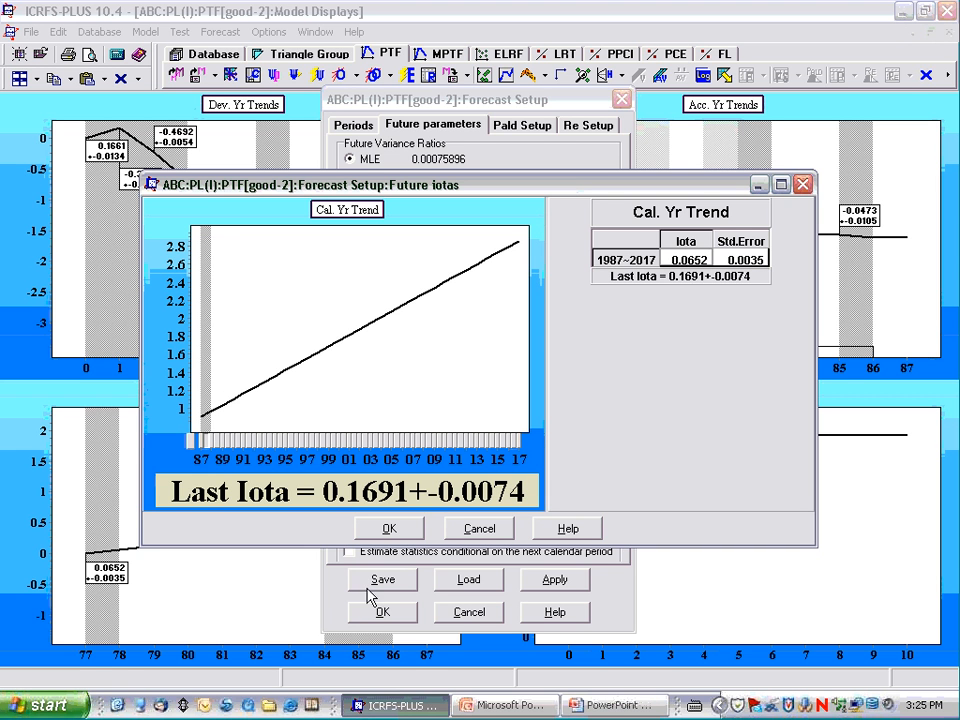
click(391, 530)
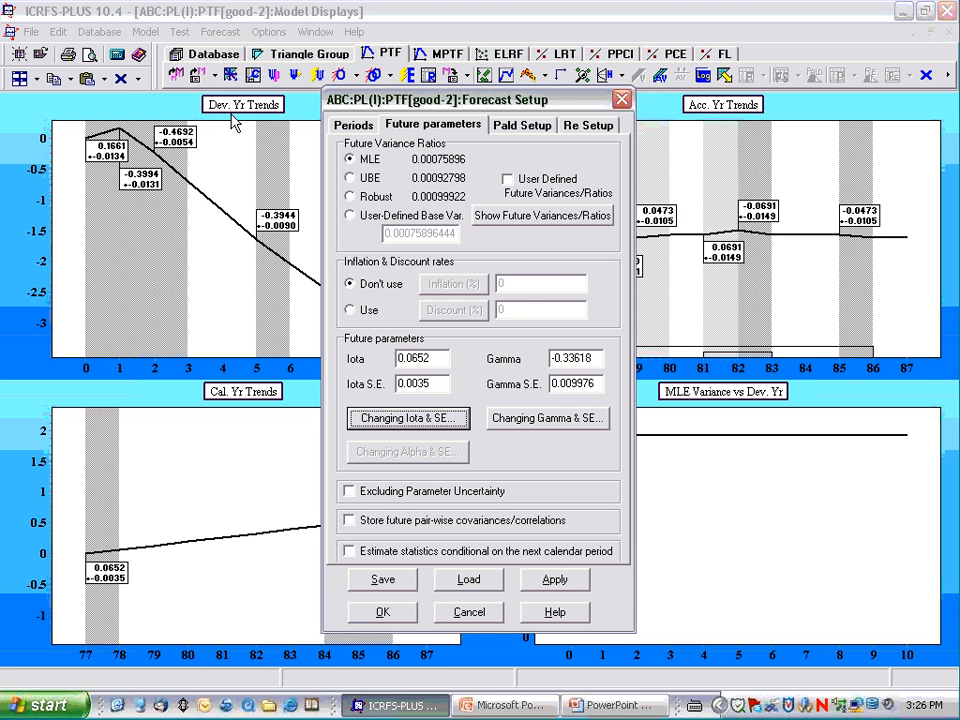
Step: Save this forecast setup as "old trend" for dataset PL(I) and run the reserve forecast with it
click(388, 581)
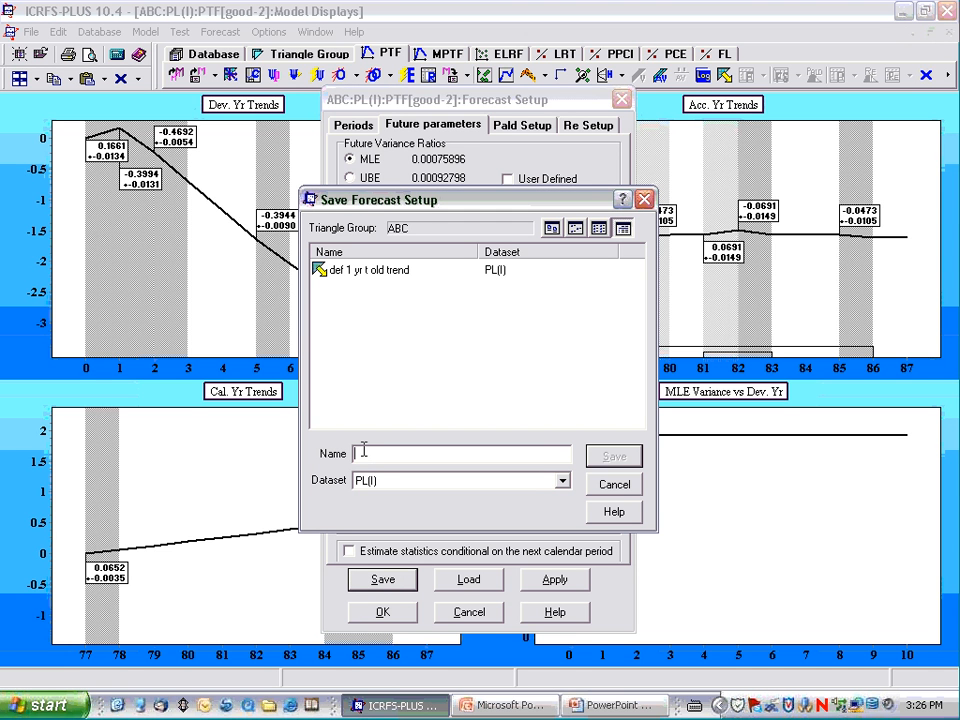
text(old trend)
key(Return)
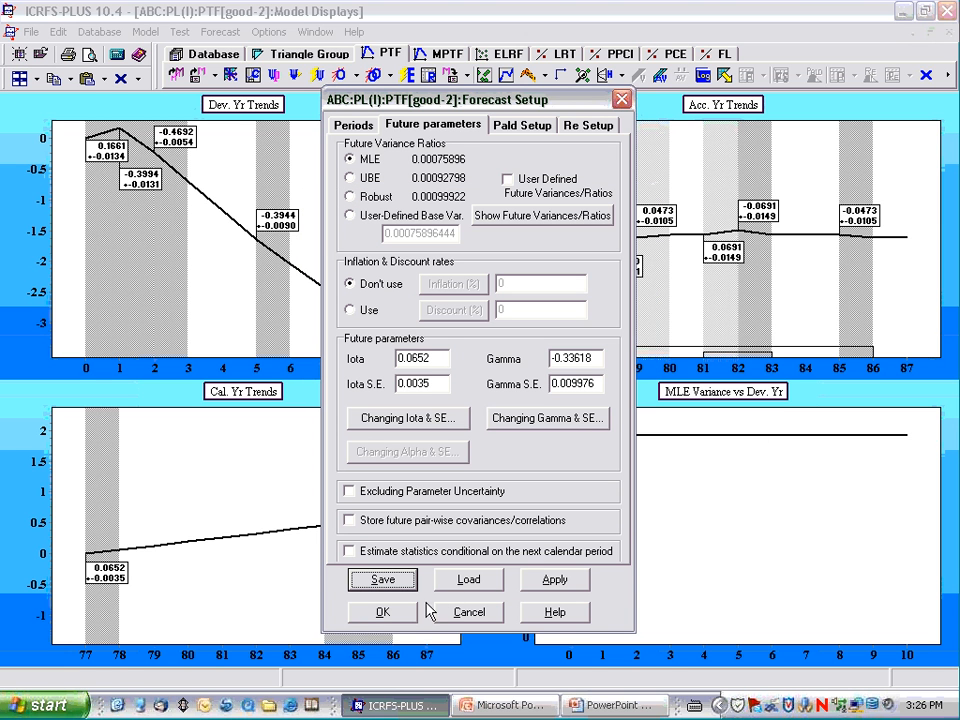
click(395, 613)
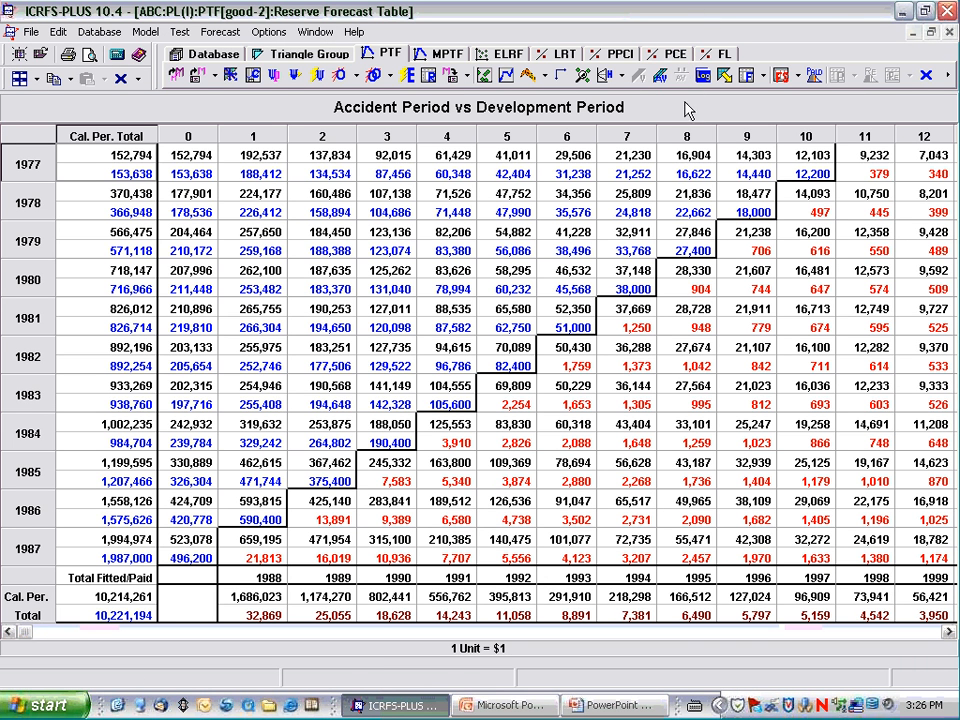
Step: Show the reserve forecast table of model good?1 and tile it beside the good-2 table, with all other window types minimized
click(745, 80)
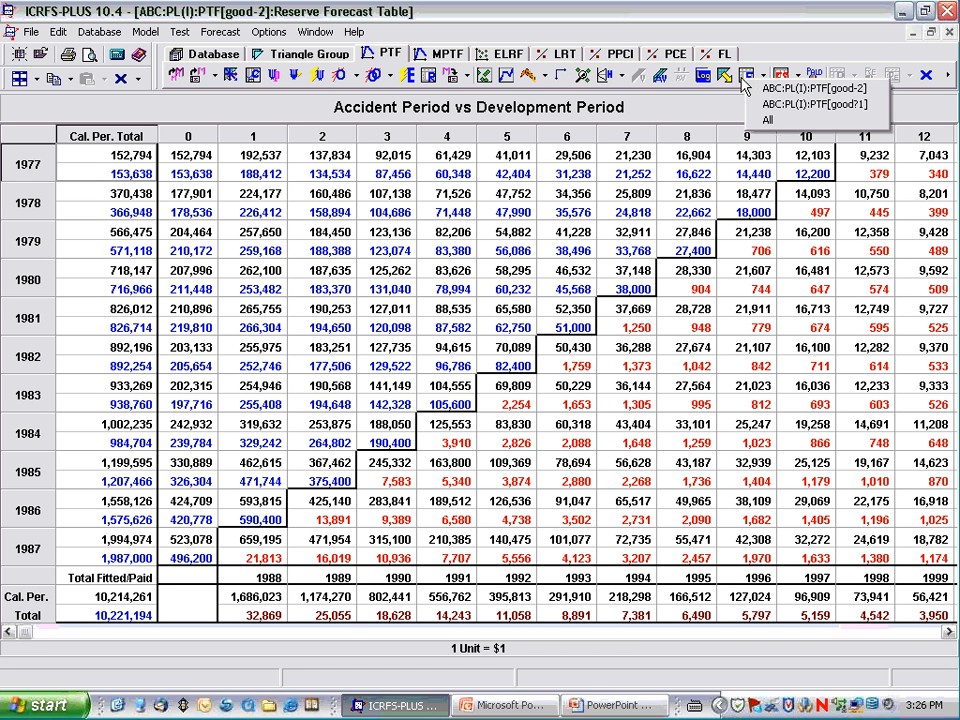
click(805, 104)
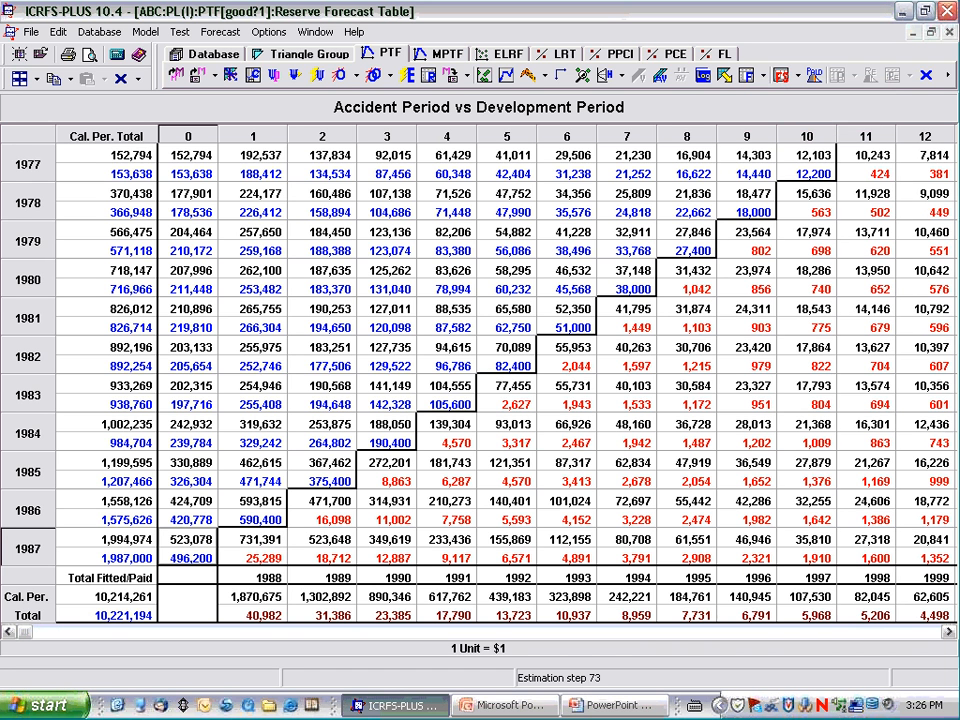
click(36, 78)
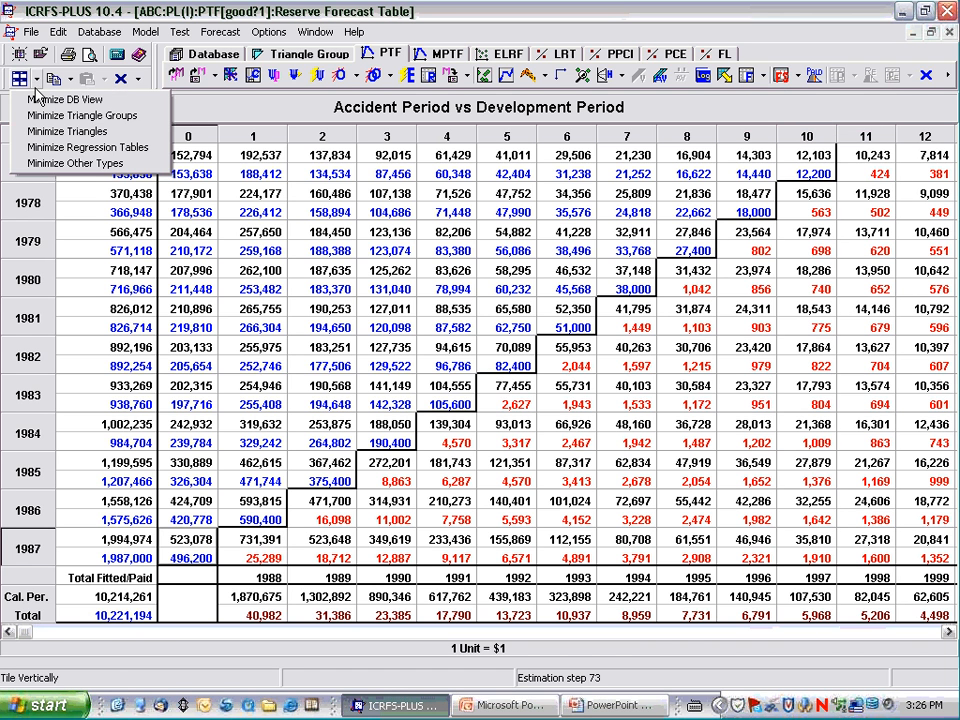
click(38, 162)
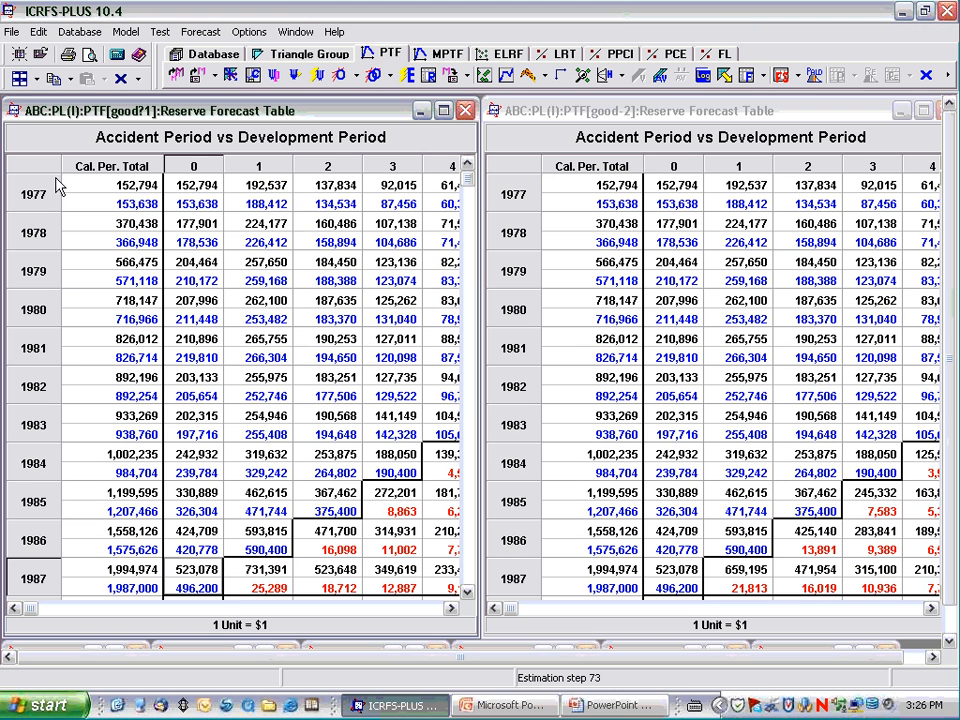
Step: Compare the future calendar period totals from 1988 to 1990 in the two tiled reserve forecast tables
click(466, 592)
click(466, 592)
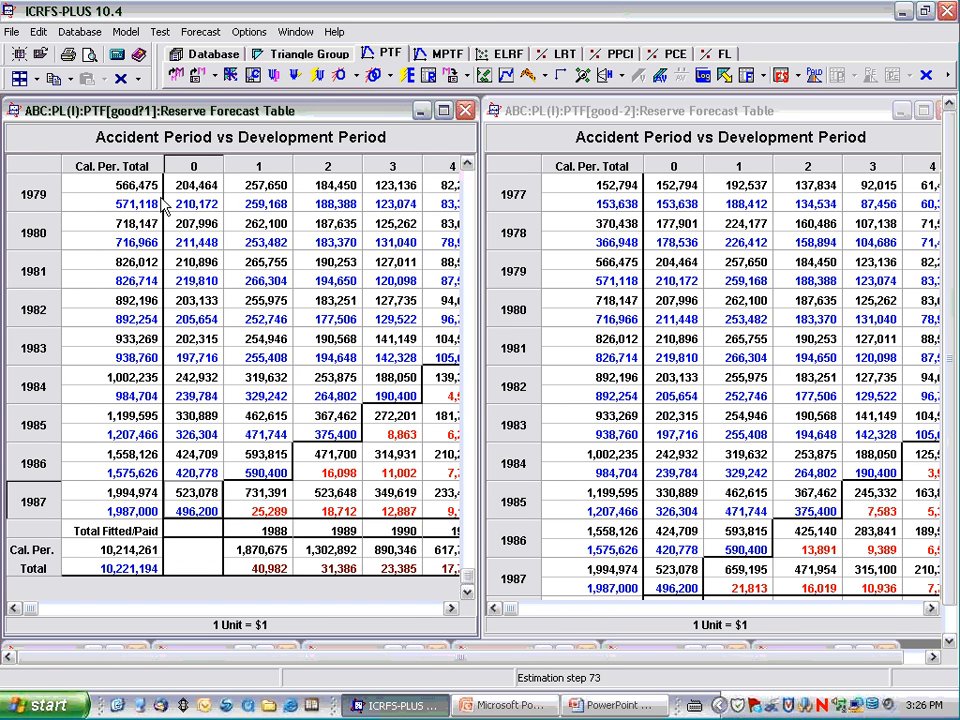
click(19, 80)
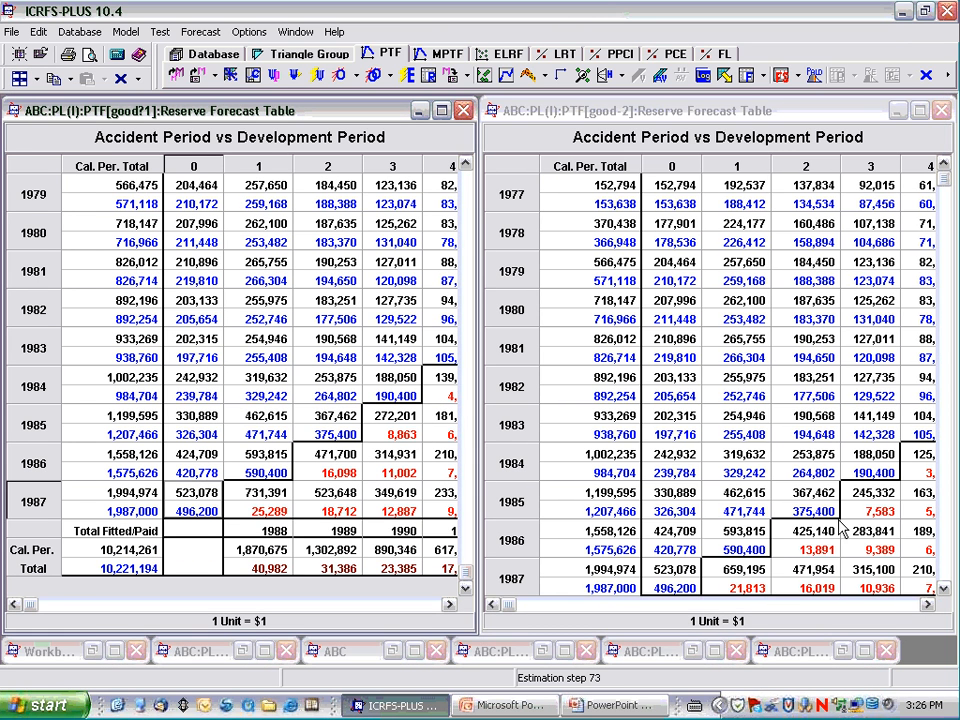
click(941, 589)
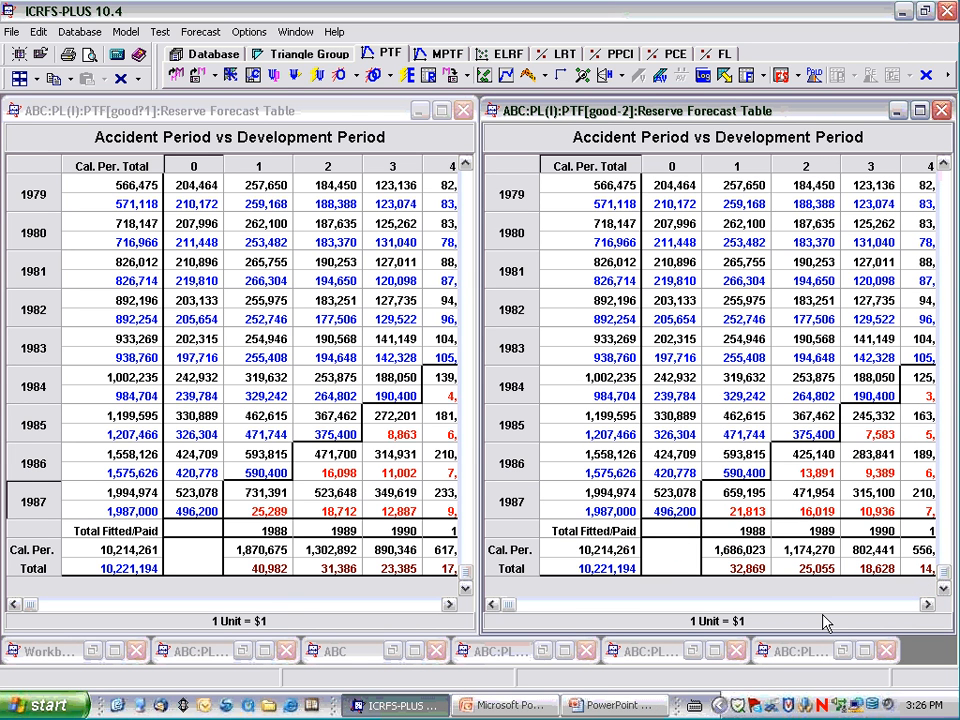
click(255, 561)
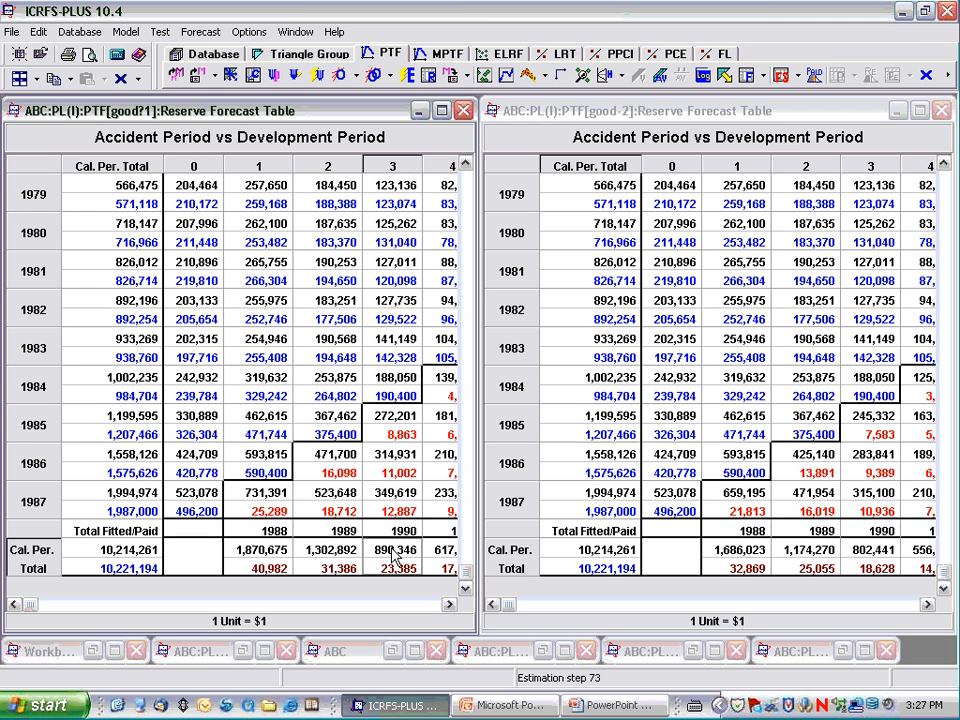
click(820, 565)
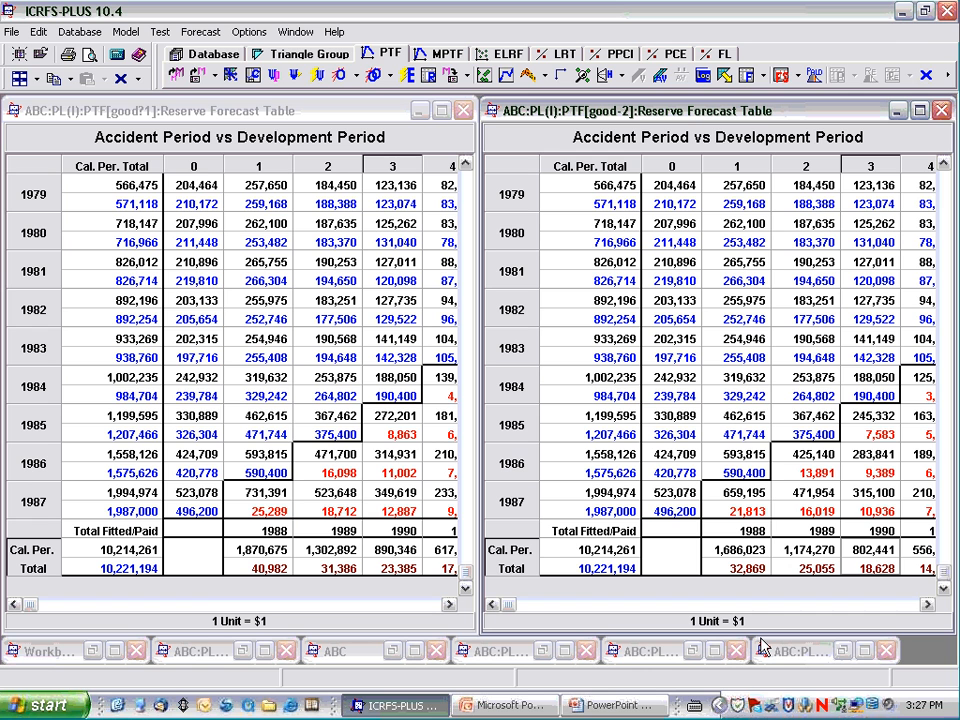
Step: Tile the reserve forecast summaries of both models side by side, with the good-2 summary switched to calendar years
click(781, 80)
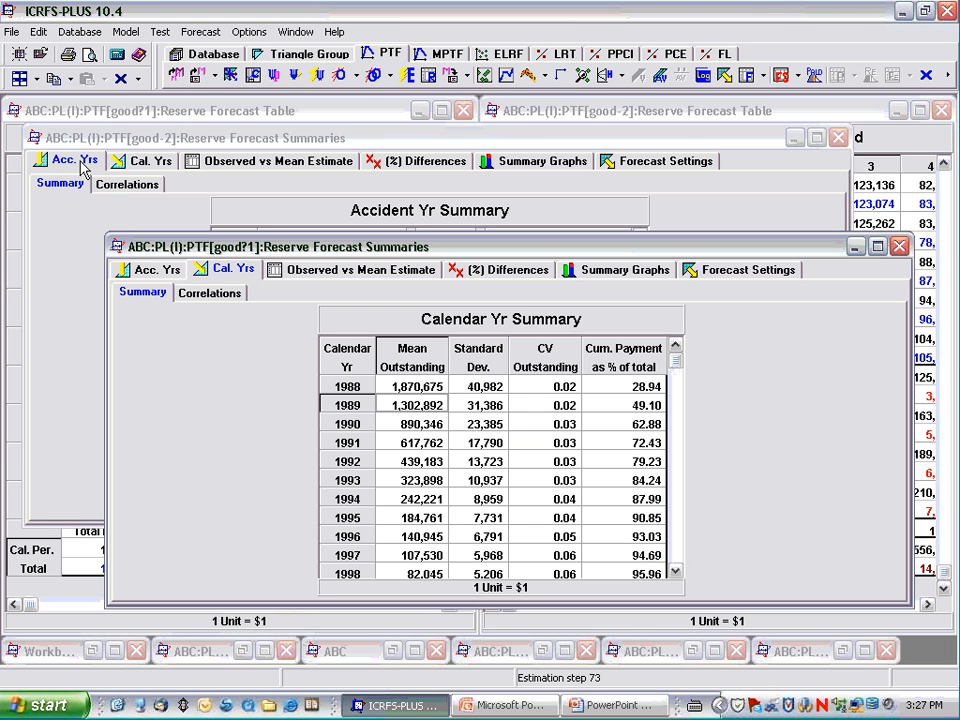
click(36, 79)
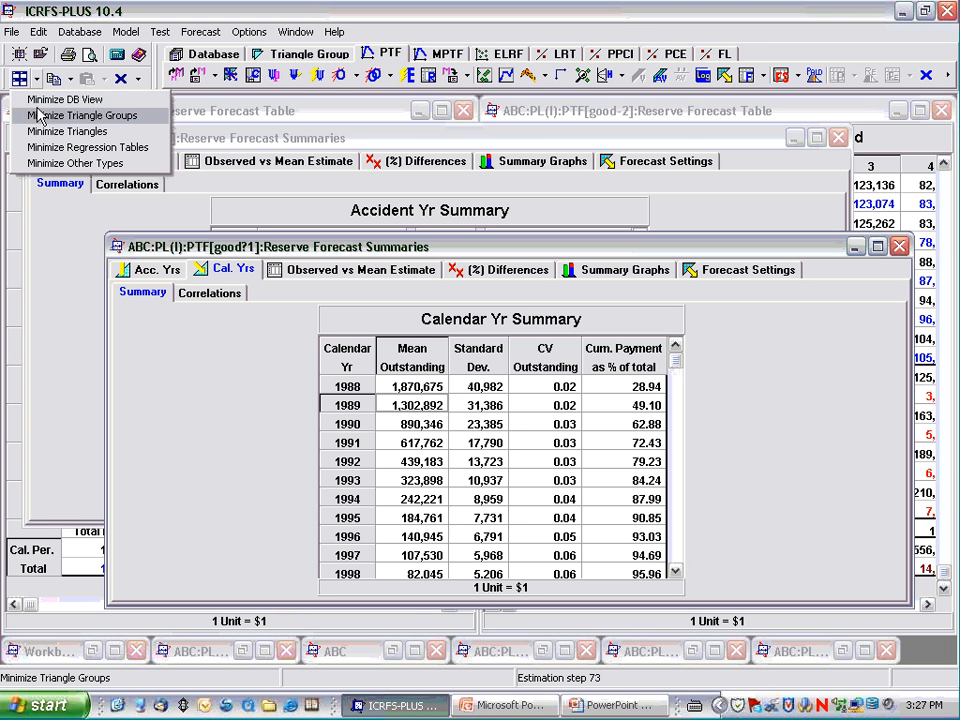
click(42, 164)
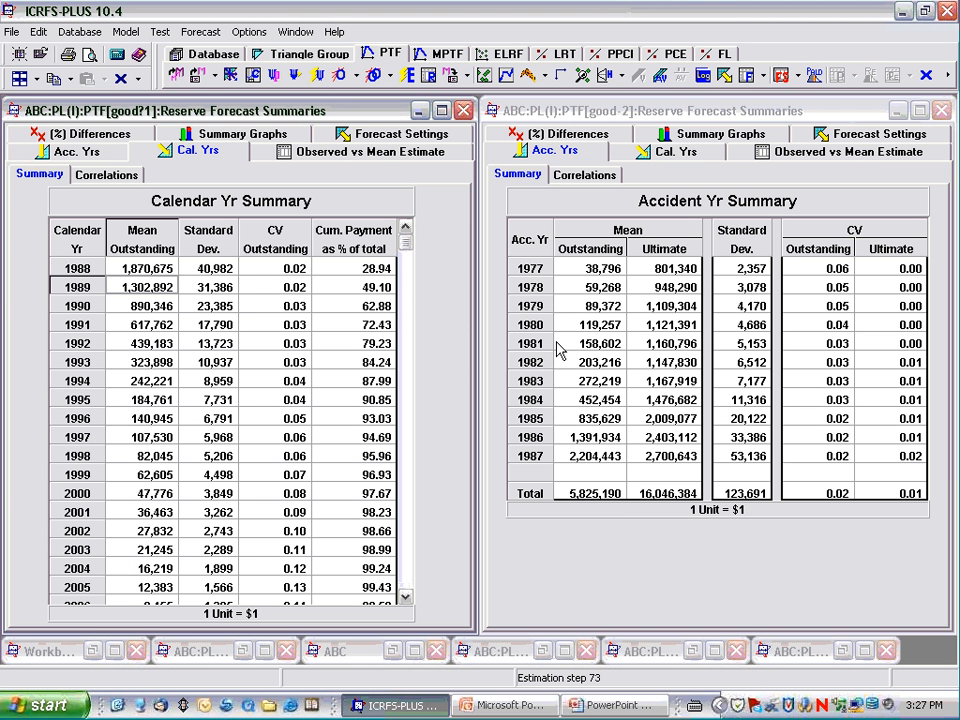
click(672, 153)
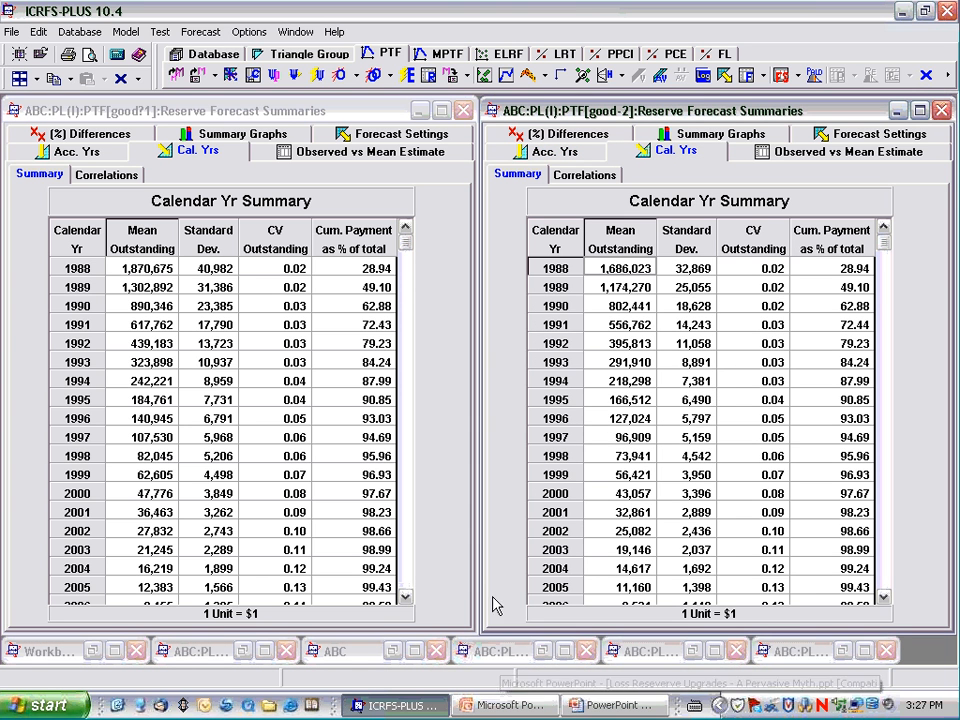
Step: Compare the total mean outstanding and standard deviation at the end of both calendar year summaries
drag(404, 598, 404, 598)
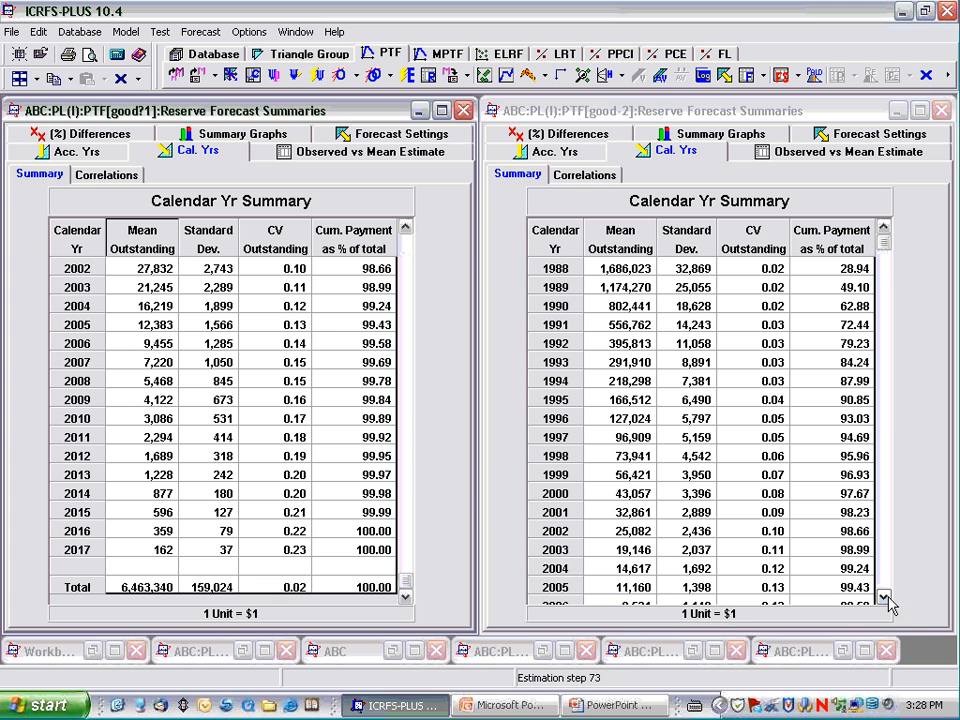
drag(884, 598, 884, 598)
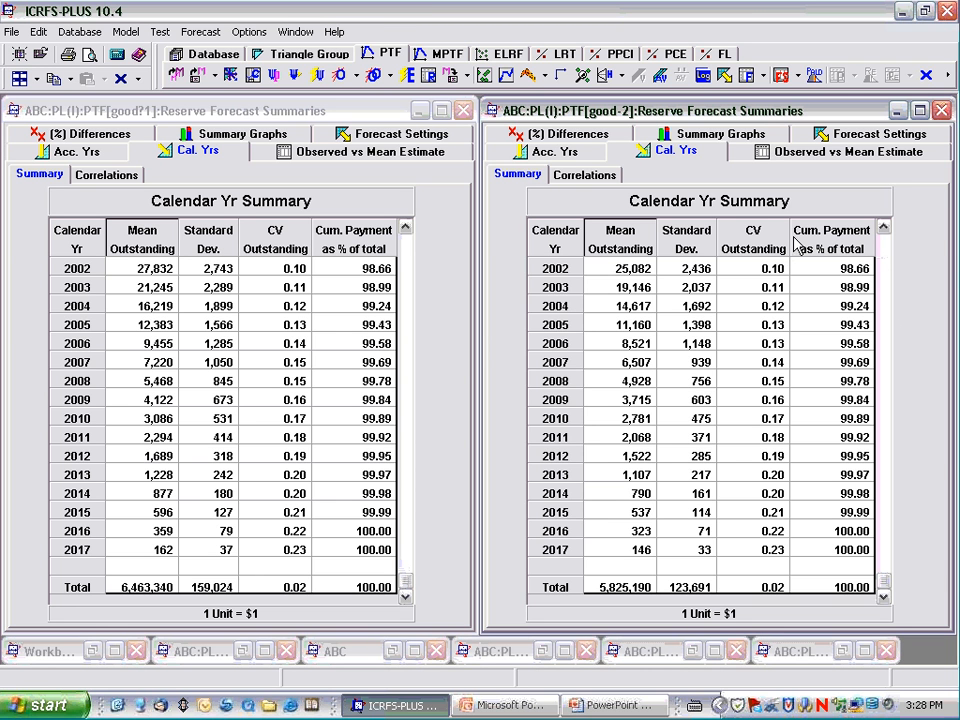
click(884, 229)
drag(884, 229, 884, 229)
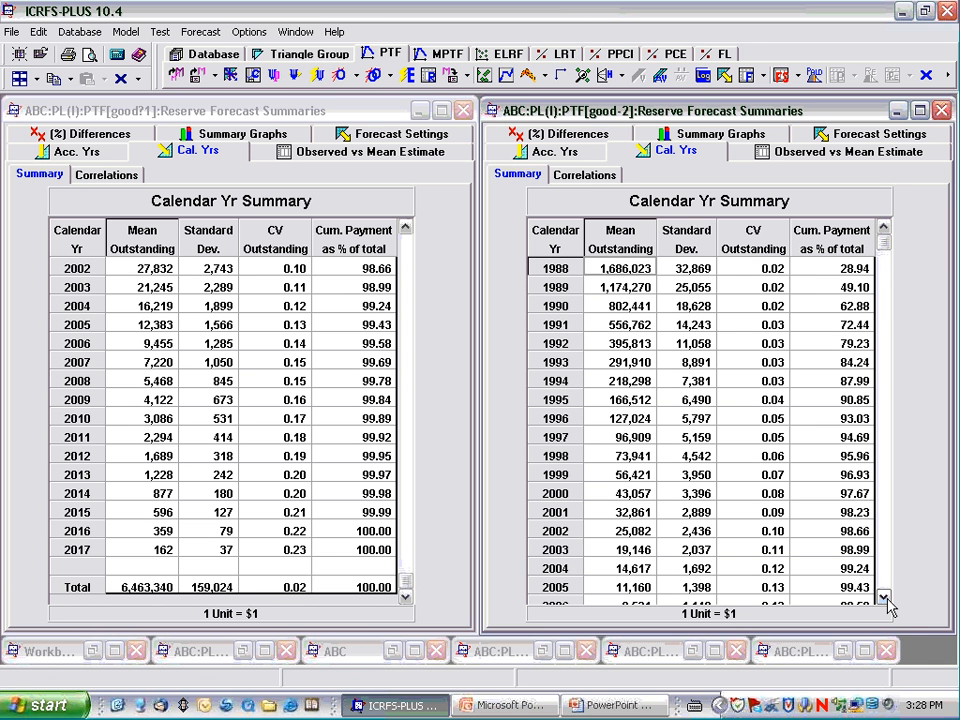
drag(885, 598, 886, 605)
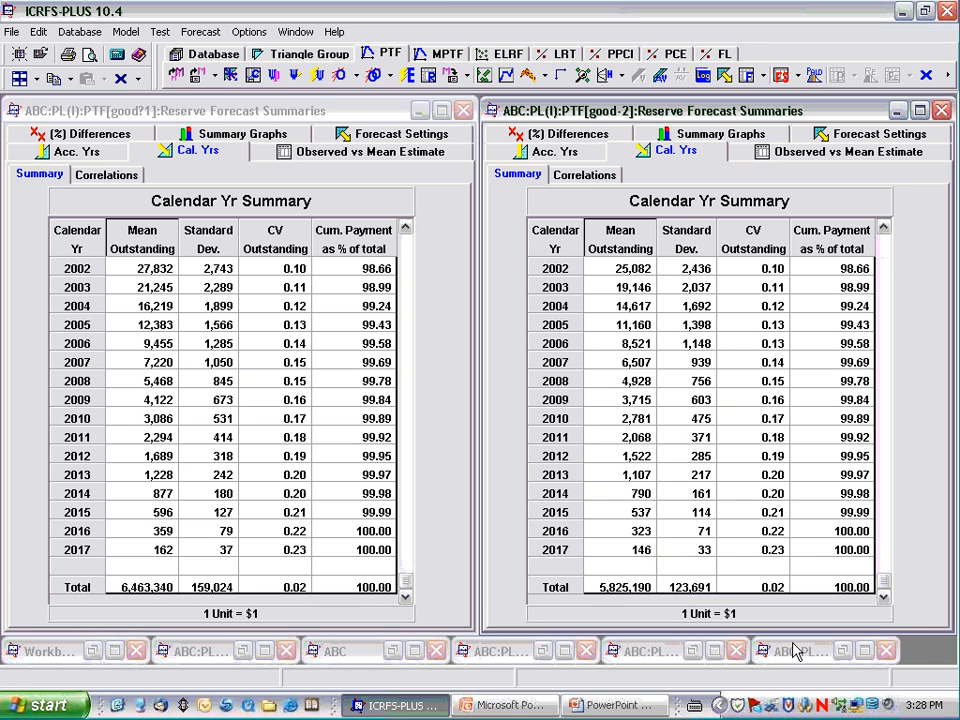
Step: Switch to the PowerPoint slide show and erase all ink on the slide comparing reserves and ultimates for 2004 and 2005
click(613, 706)
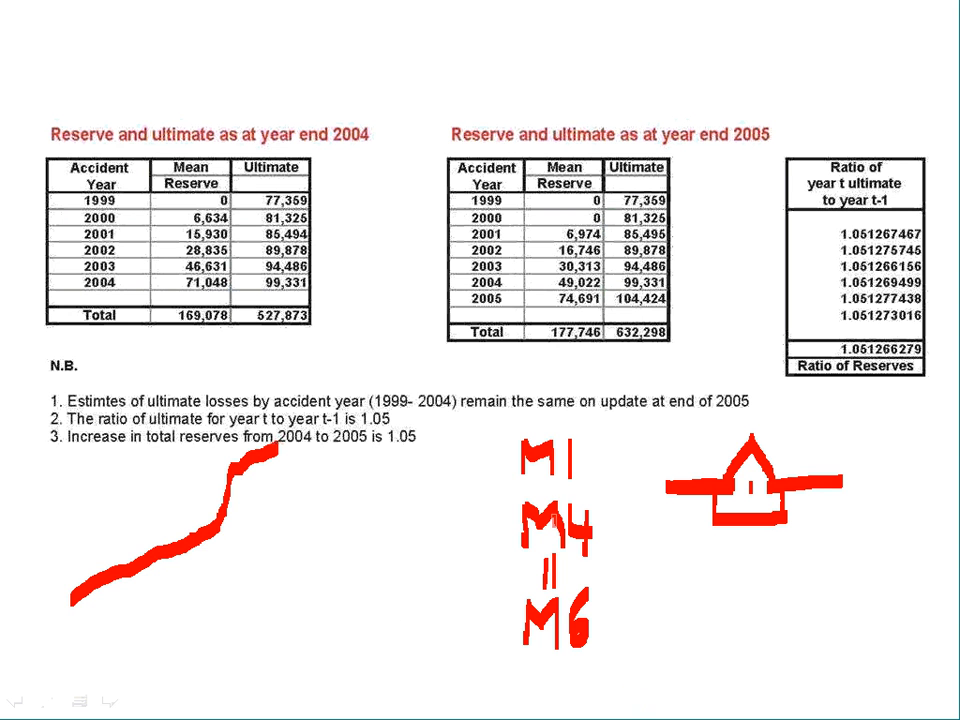
right_click(639, 451)
mouse_move(710, 589)
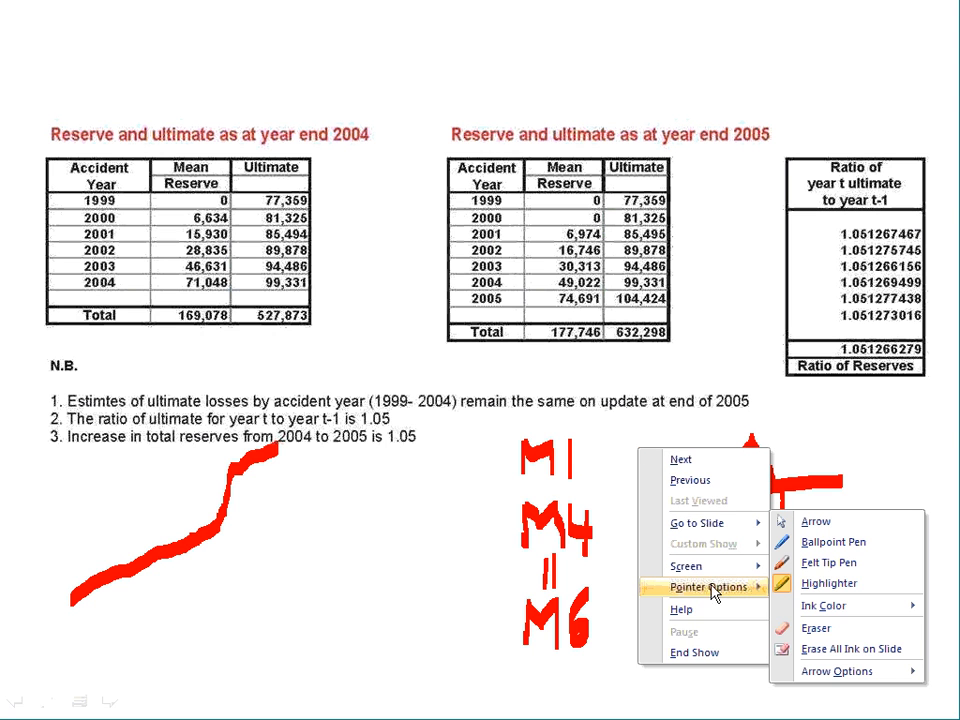
click(806, 650)
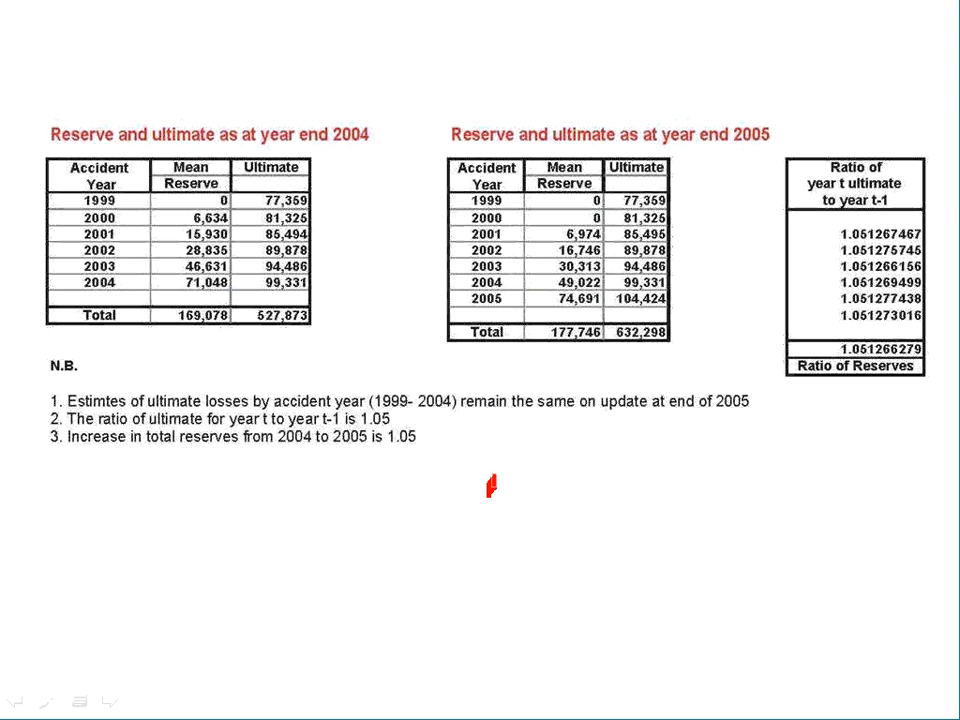
Step: Sketch two red trend lines below the slide's notes, the upper one starting steeply, with a vertical stroke through the lower one's start
mouse_move(490, 486)
mouse_down()
mouse_move(534, 447)
mouse_move(674, 430)
mouse_up()
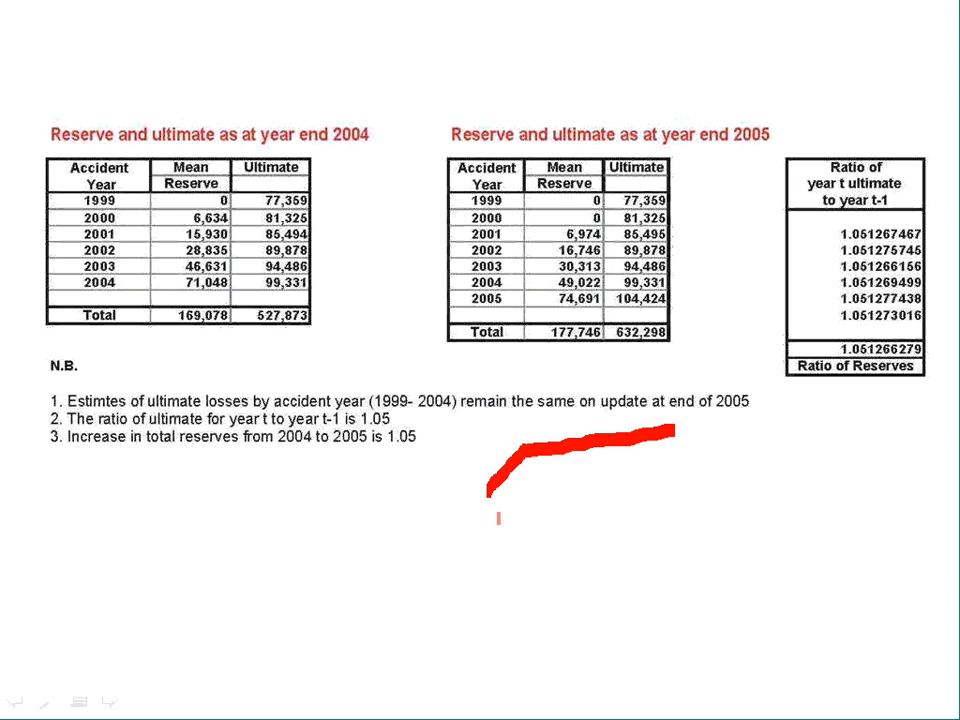
drag(497, 522, 680, 489)
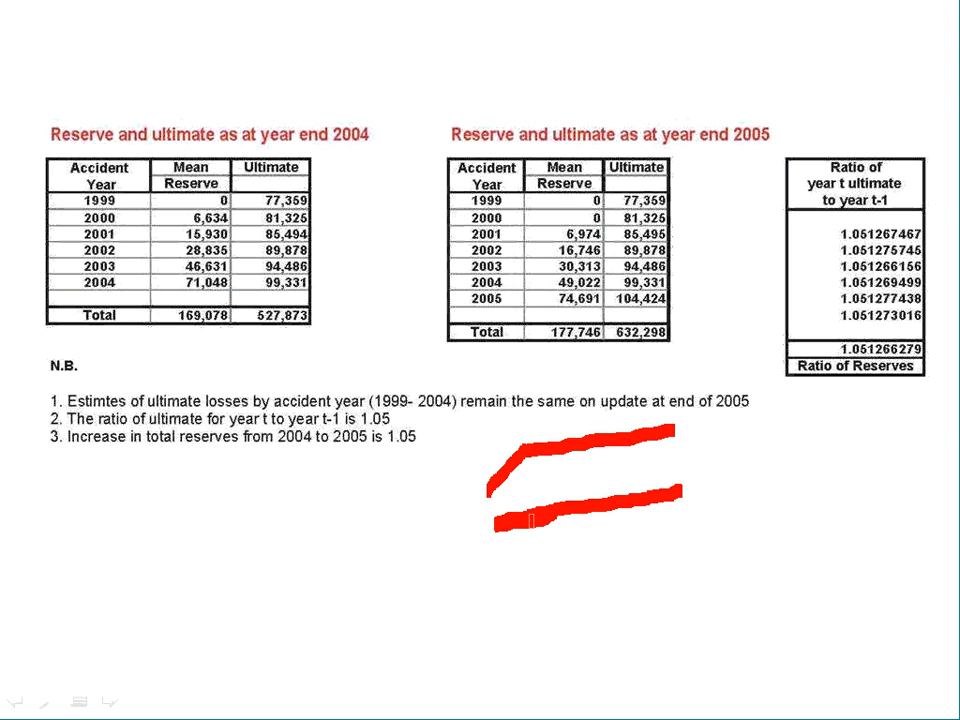
drag(530, 491, 530, 552)
Step: Switch to ICRFS-PLUS and close all regression tables, discarding the changes to the models
key(alt+Tab)
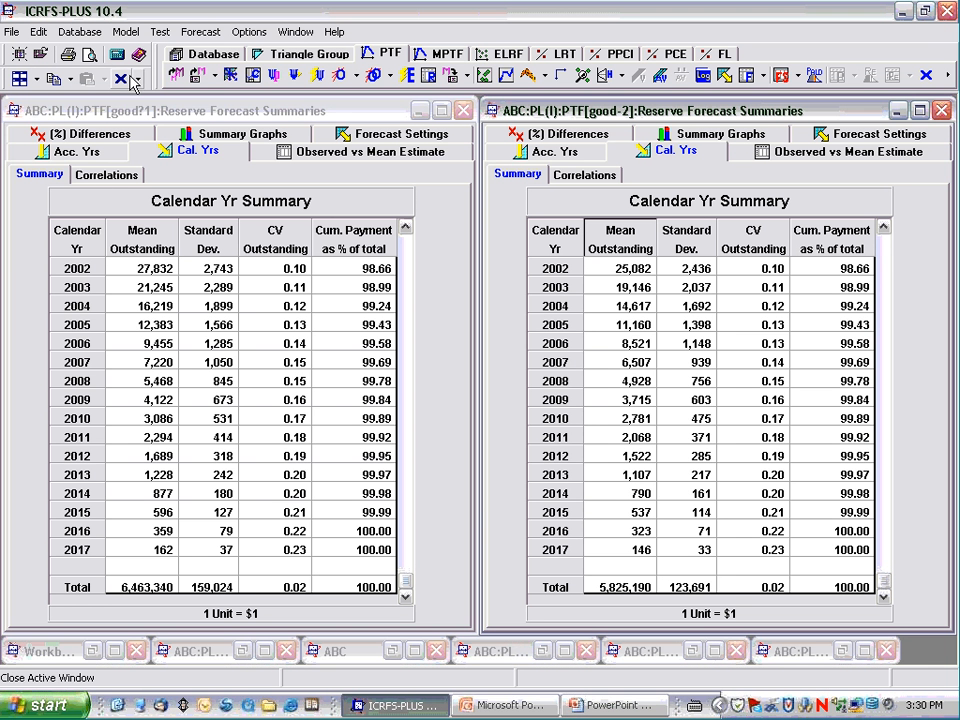
click(139, 81)
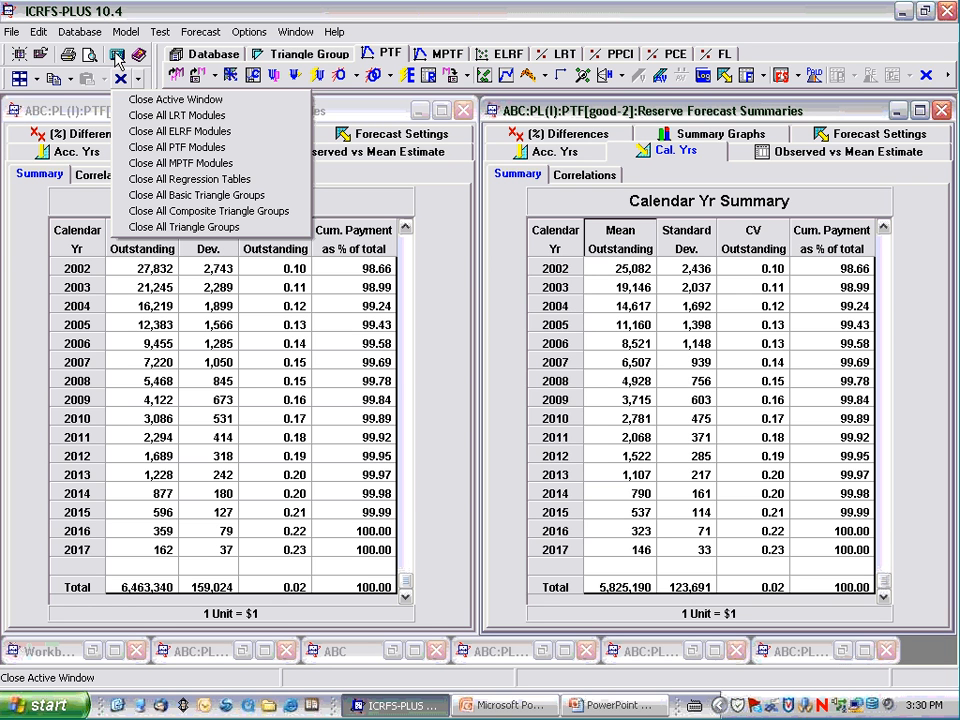
click(118, 54)
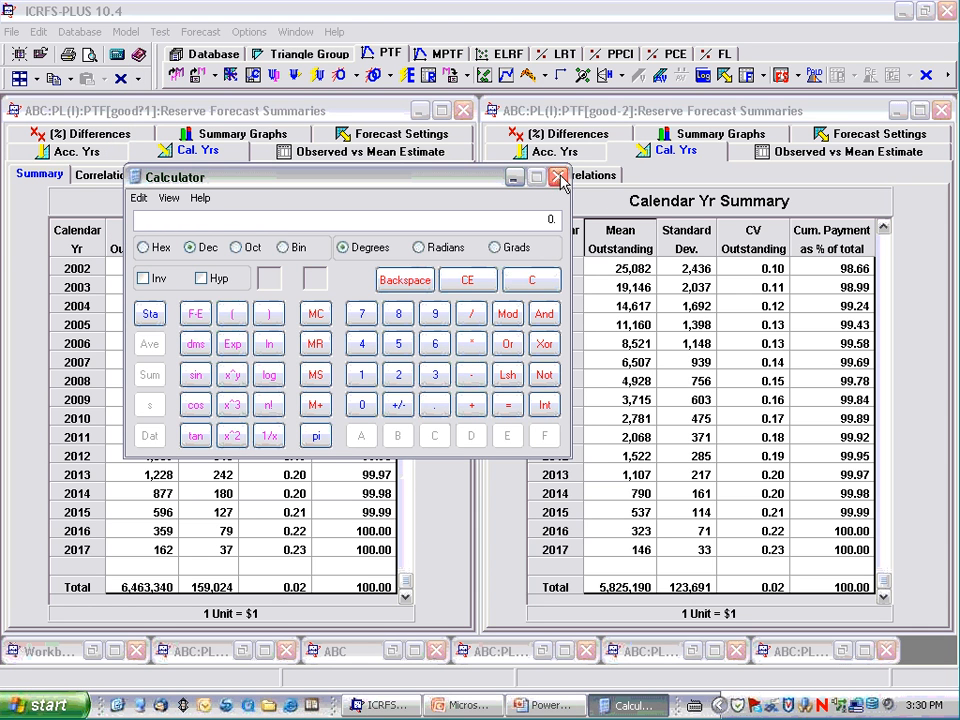
click(561, 180)
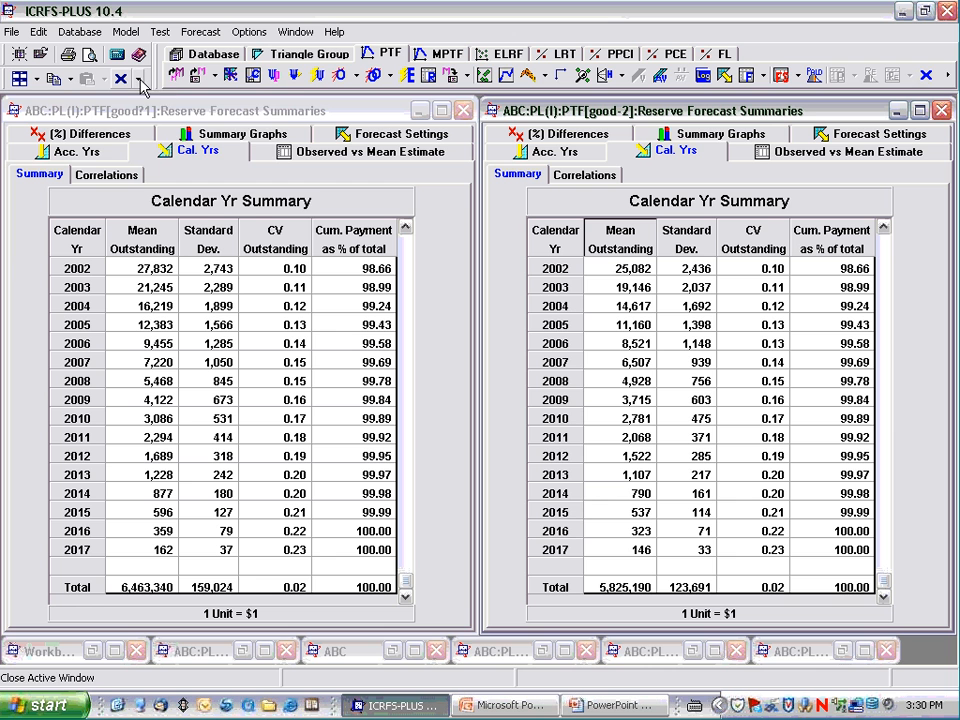
click(139, 79)
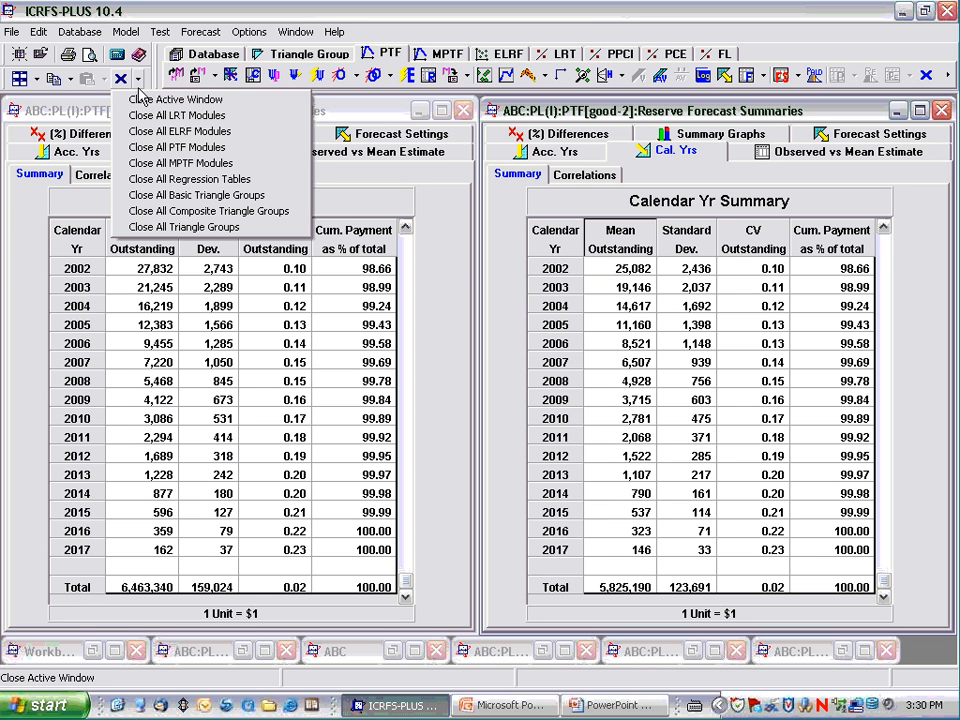
click(169, 182)
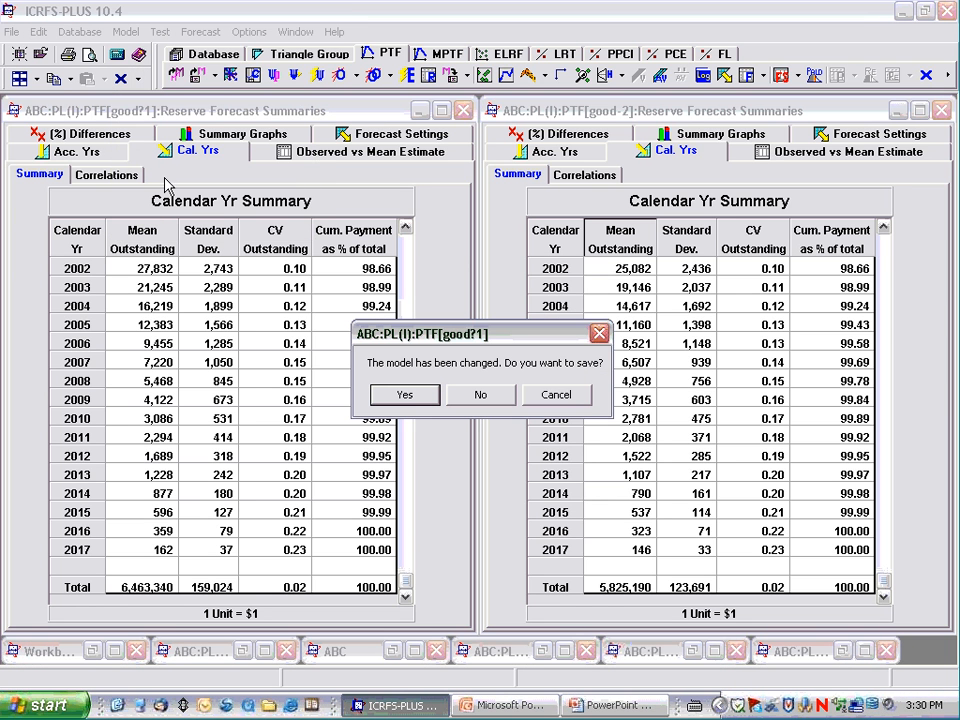
click(480, 396)
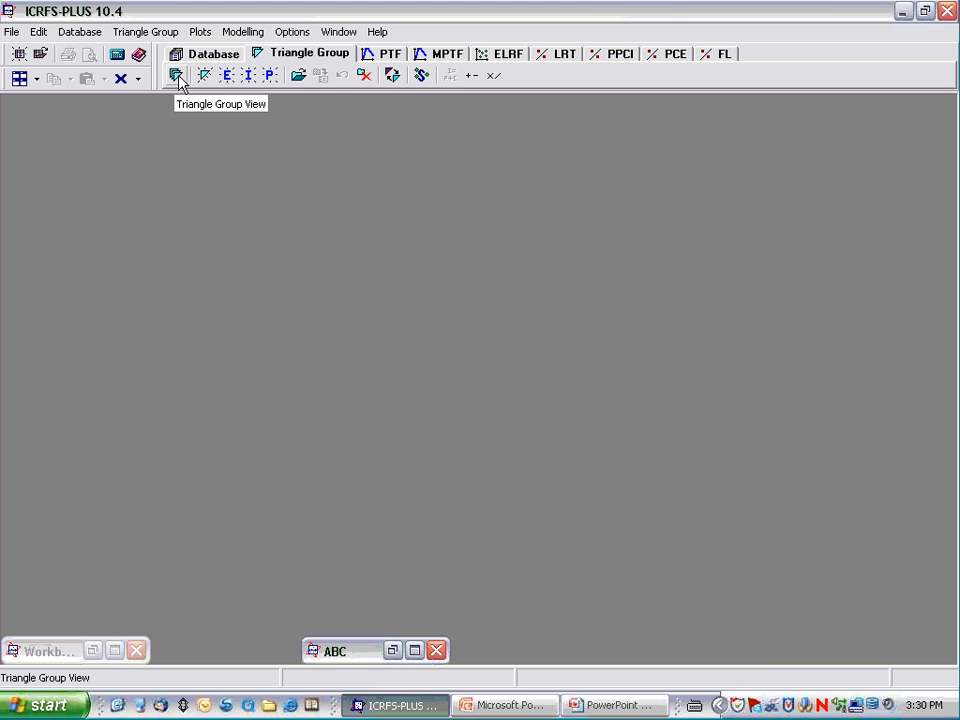
Step: Bring up the ABC triangle group and list the forecast setups saved for the PL(I) dataset
click(309, 55)
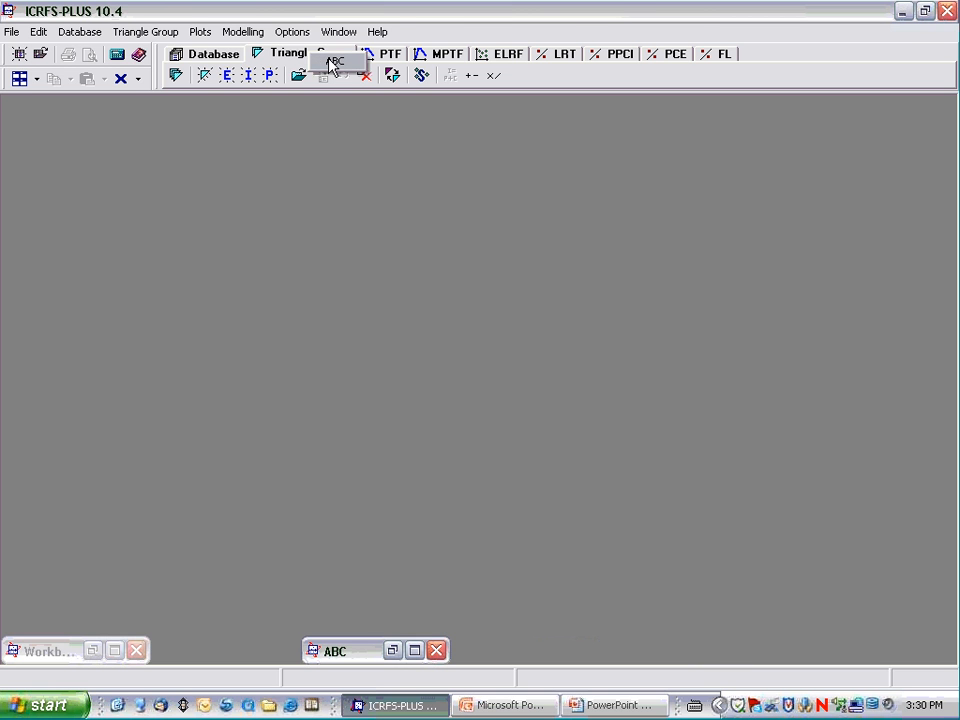
click(333, 64)
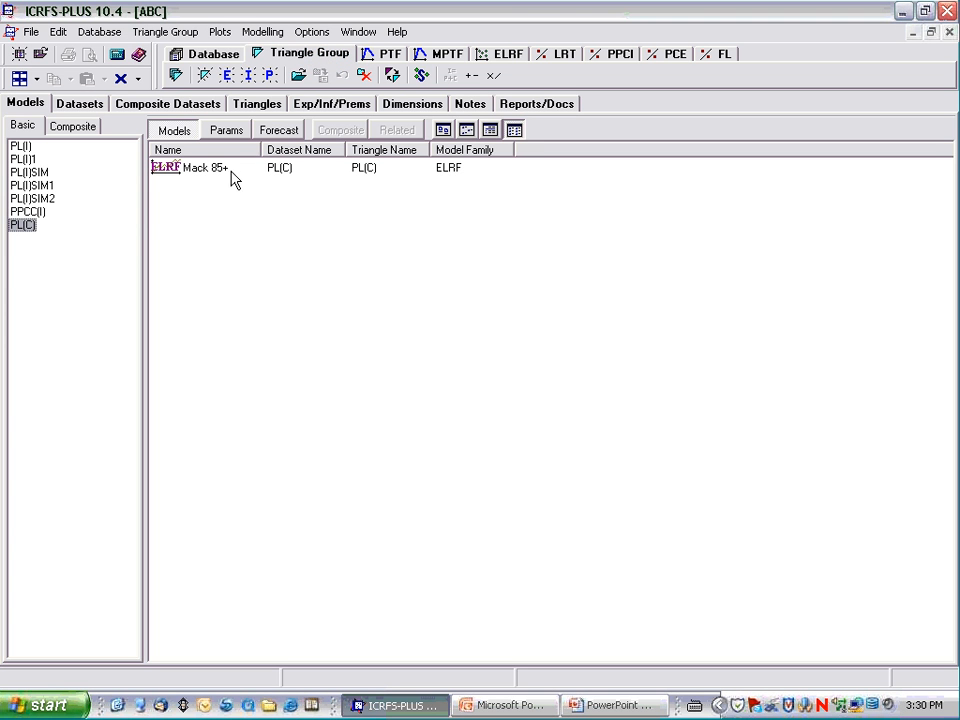
click(273, 136)
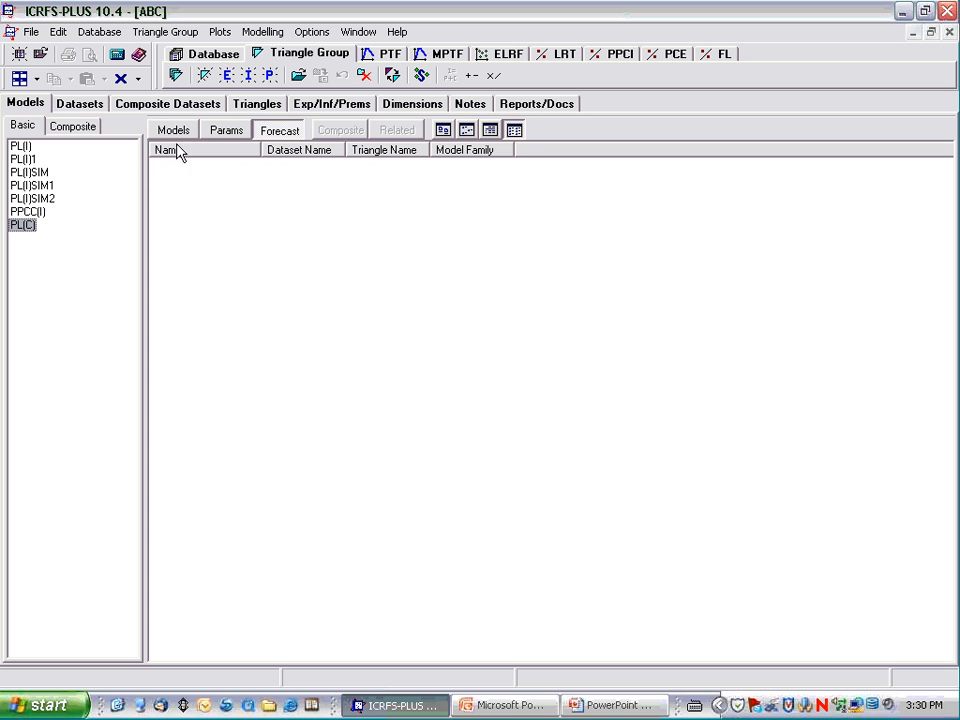
click(20, 146)
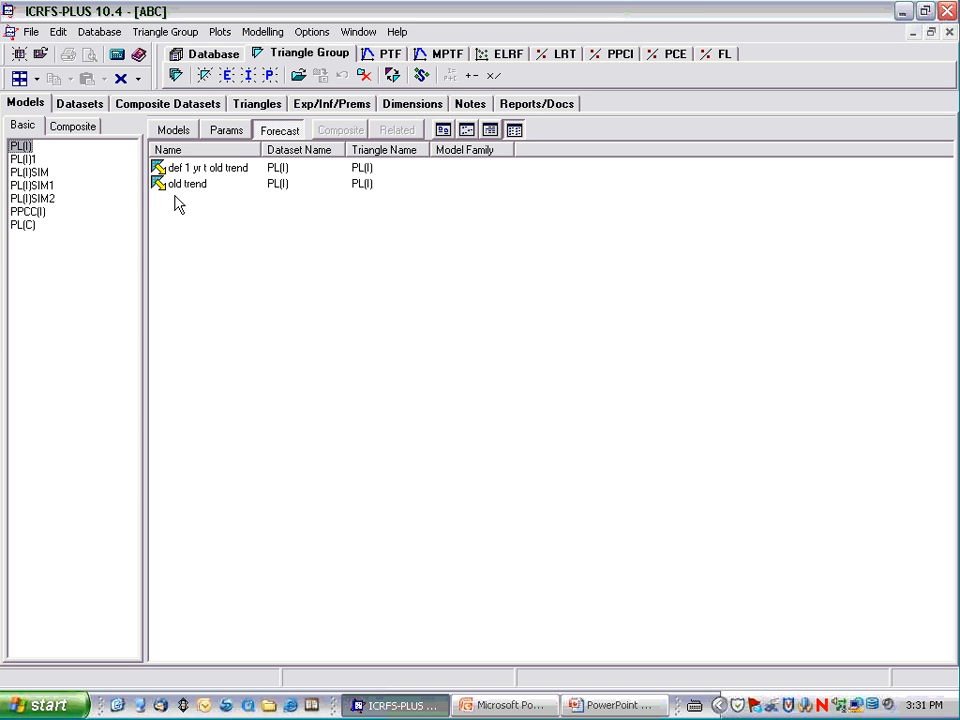
Step: Open the PL(I) PTF model "good" and load the forecast setup "def 1 yr t old trend" into it
click(176, 131)
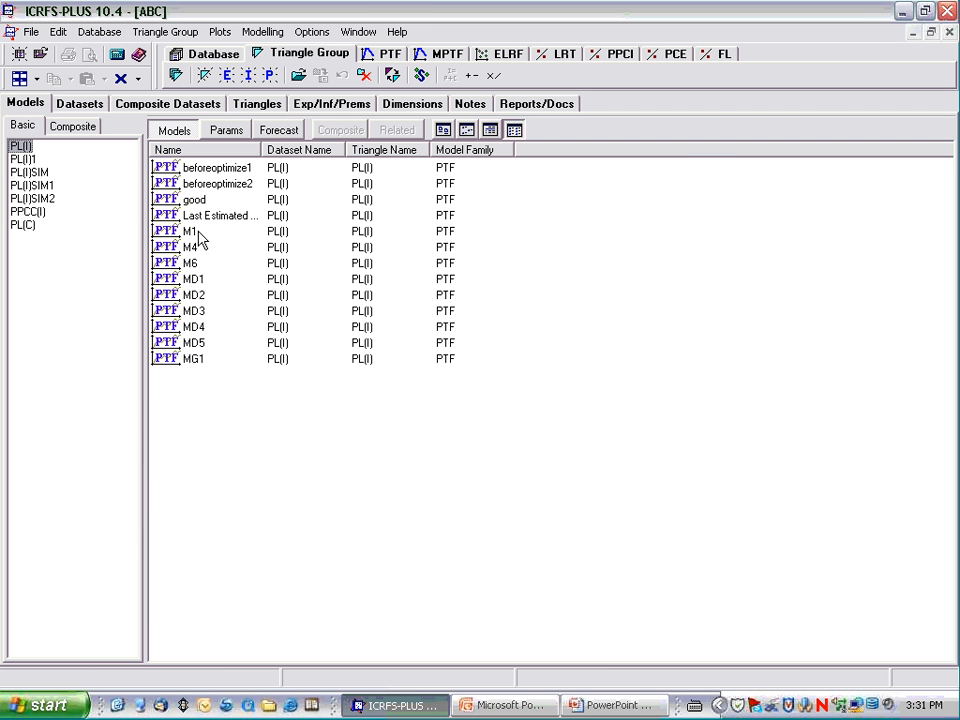
double_click(194, 199)
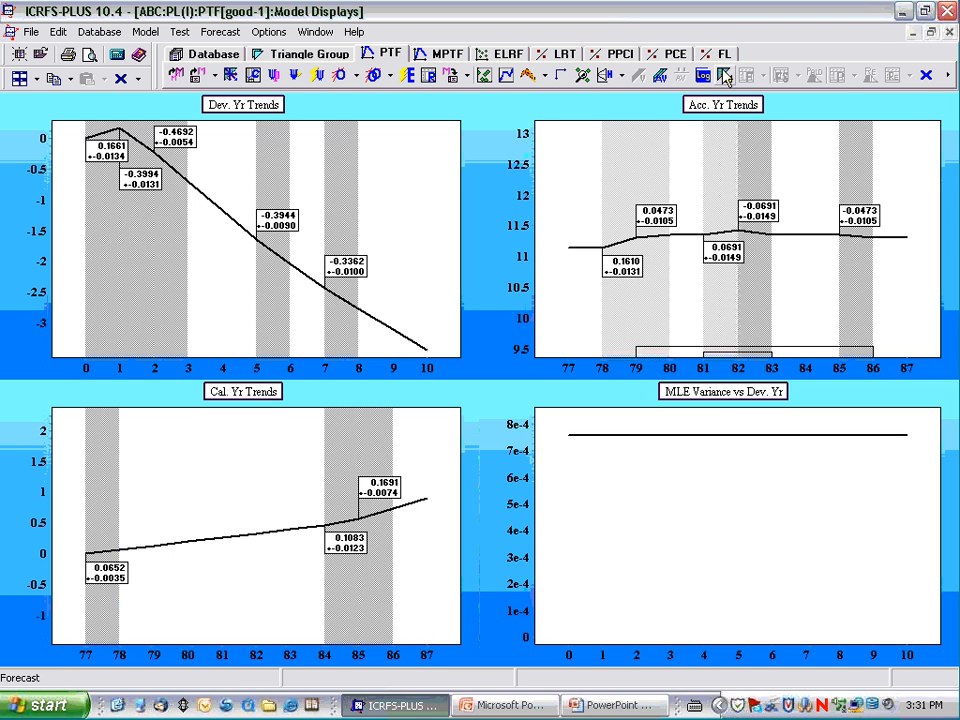
click(725, 75)
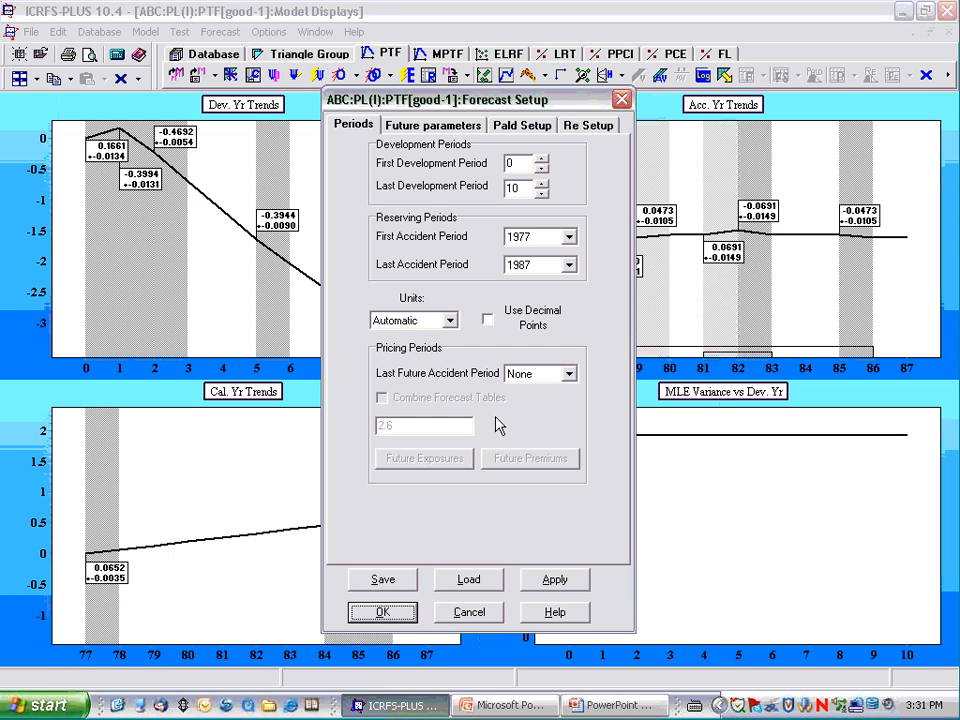
click(469, 580)
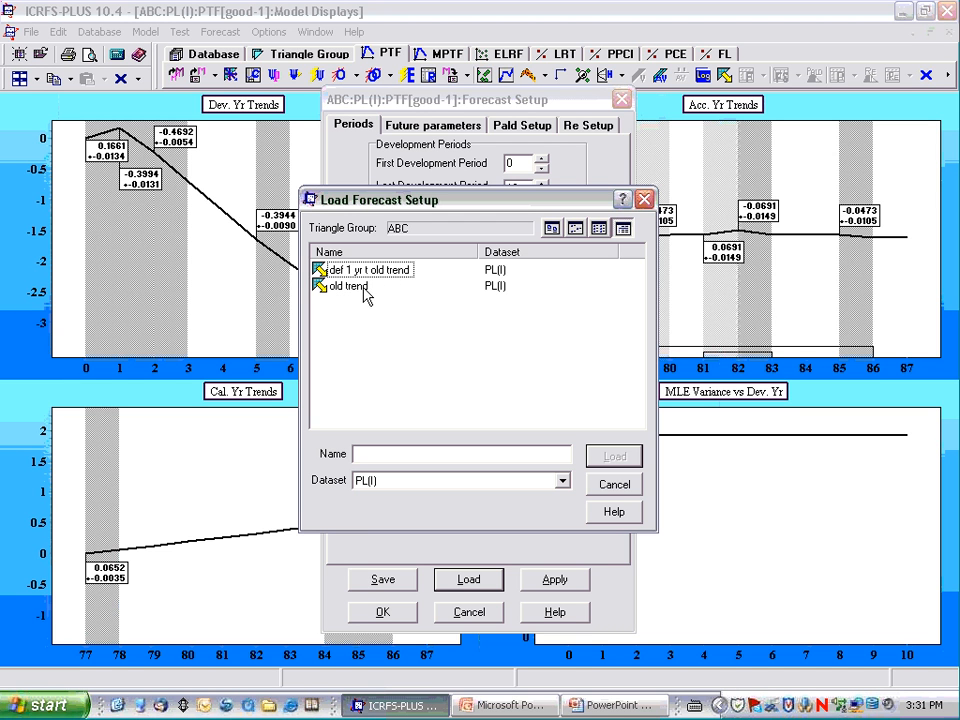
double_click(392, 272)
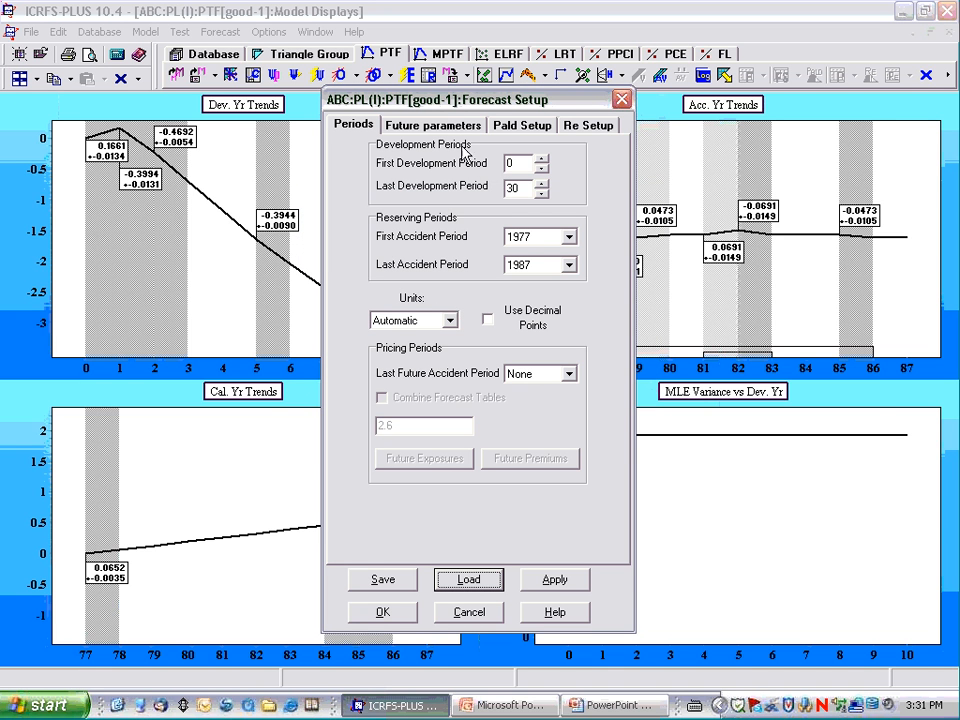
Step: In the setup's future gammas, add a development trend change at period 15 and set the 15~30 gamma to -0.2
drag(453, 100, 698, 89)
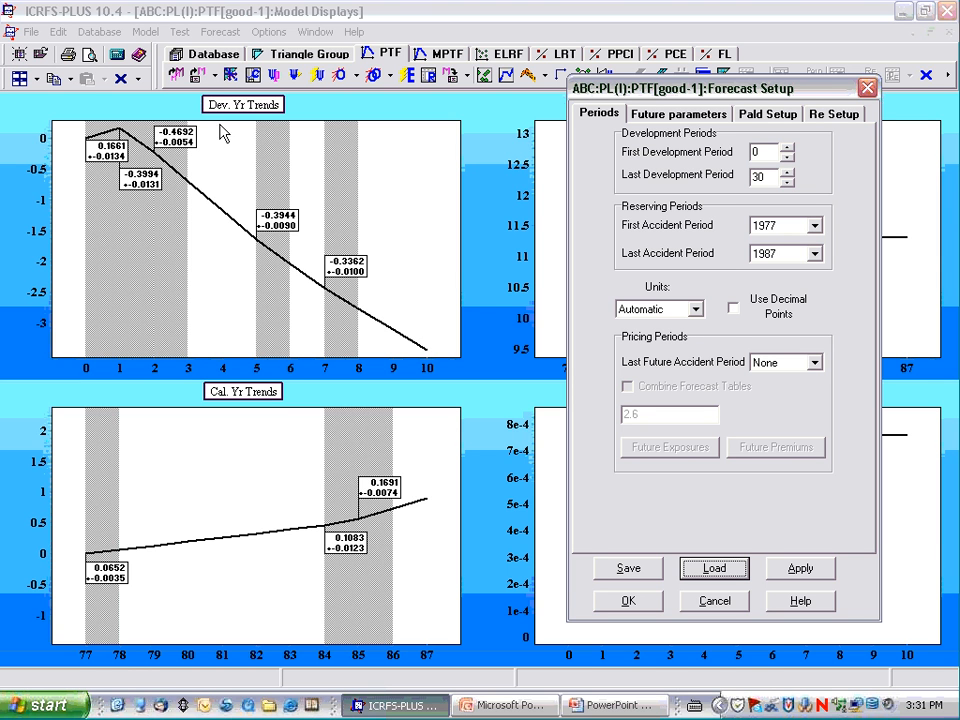
click(661, 116)
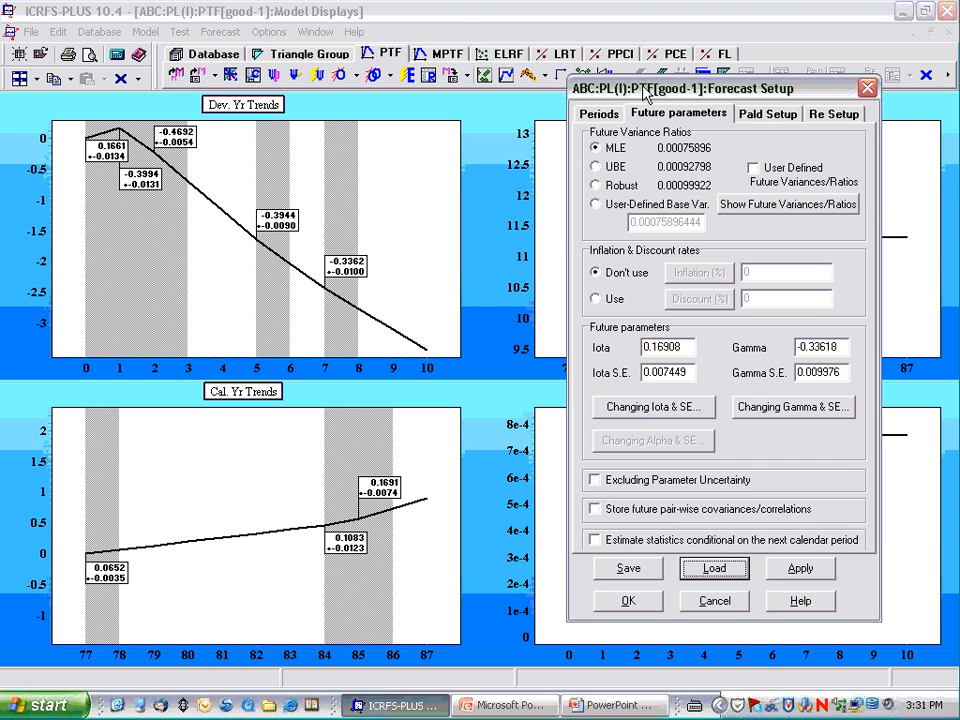
drag(641, 86, 511, 83)
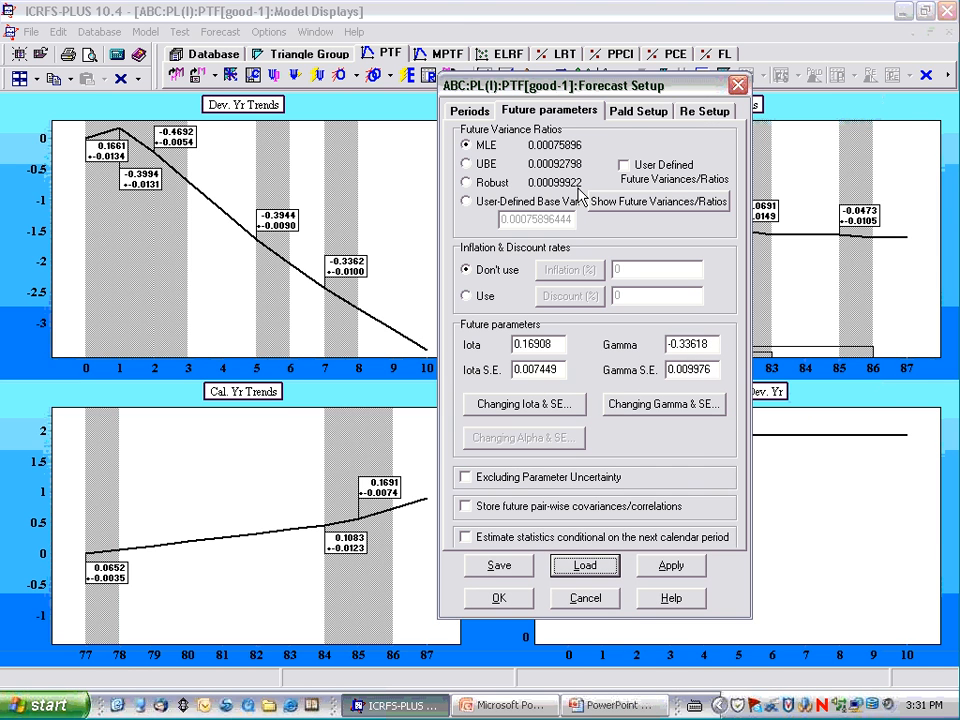
click(679, 406)
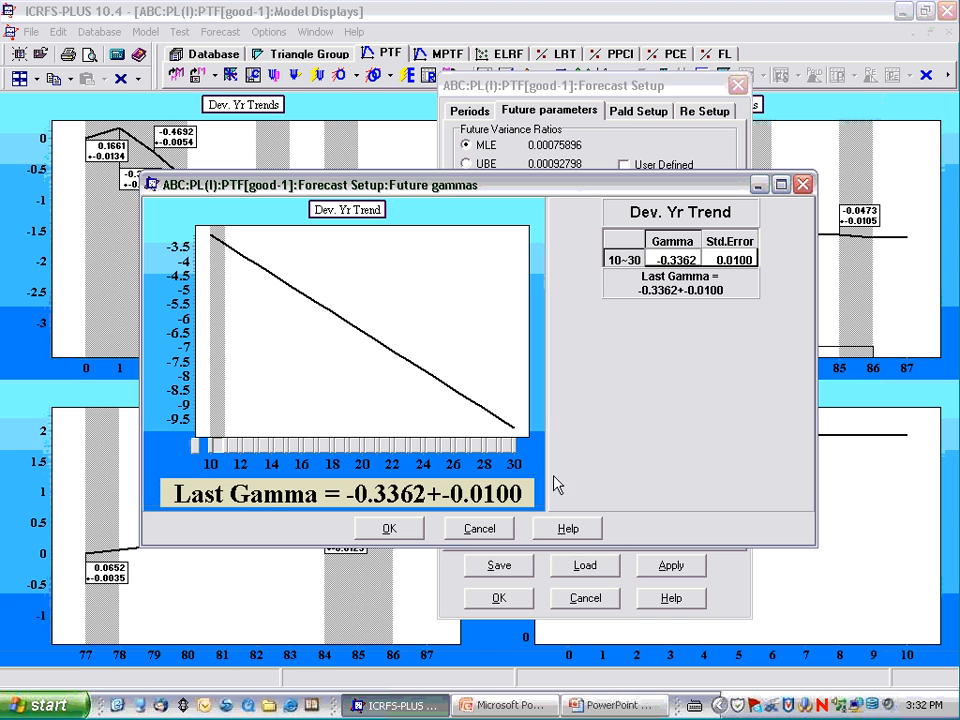
click(296, 452)
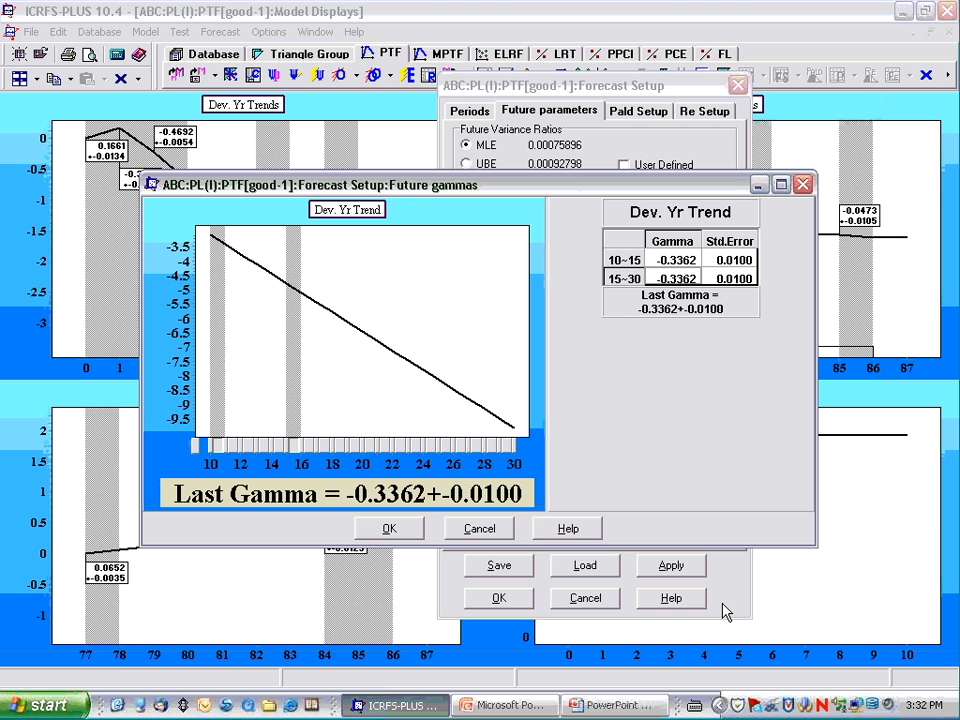
text(-.2)
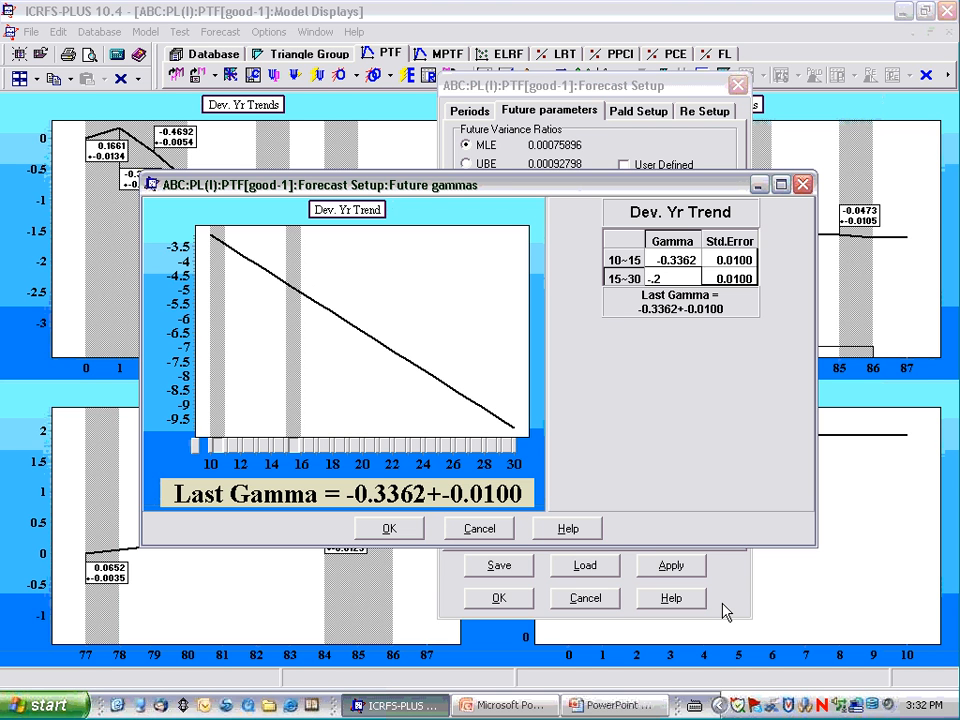
key(Return)
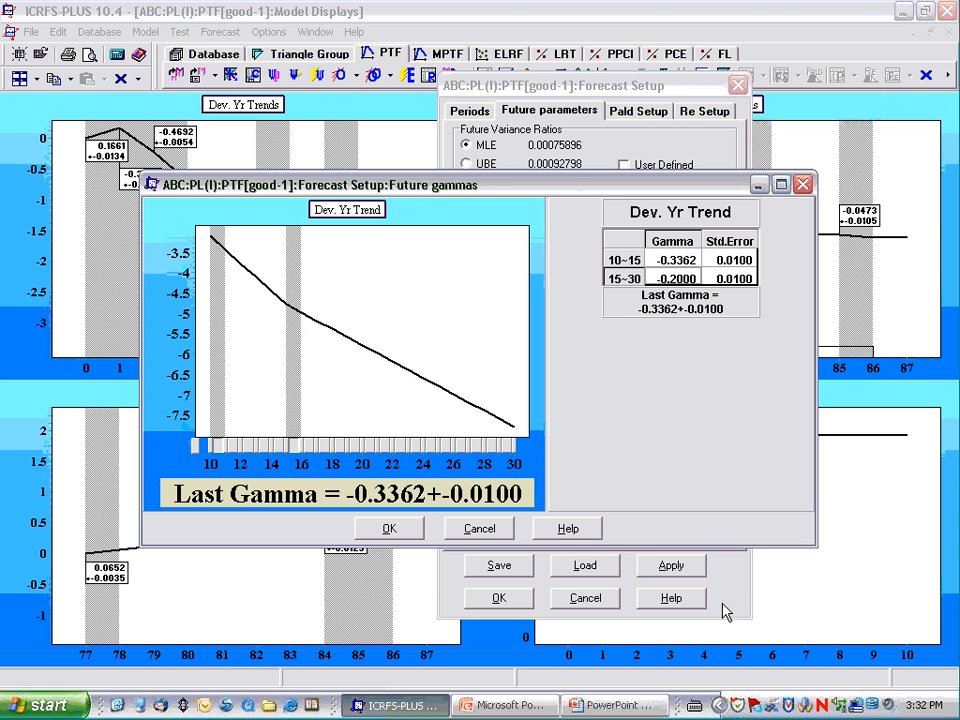
Step: Add another development trend change at period 23, set the 23~30 gamma to -0.1 and accept the future gammas
click(414, 446)
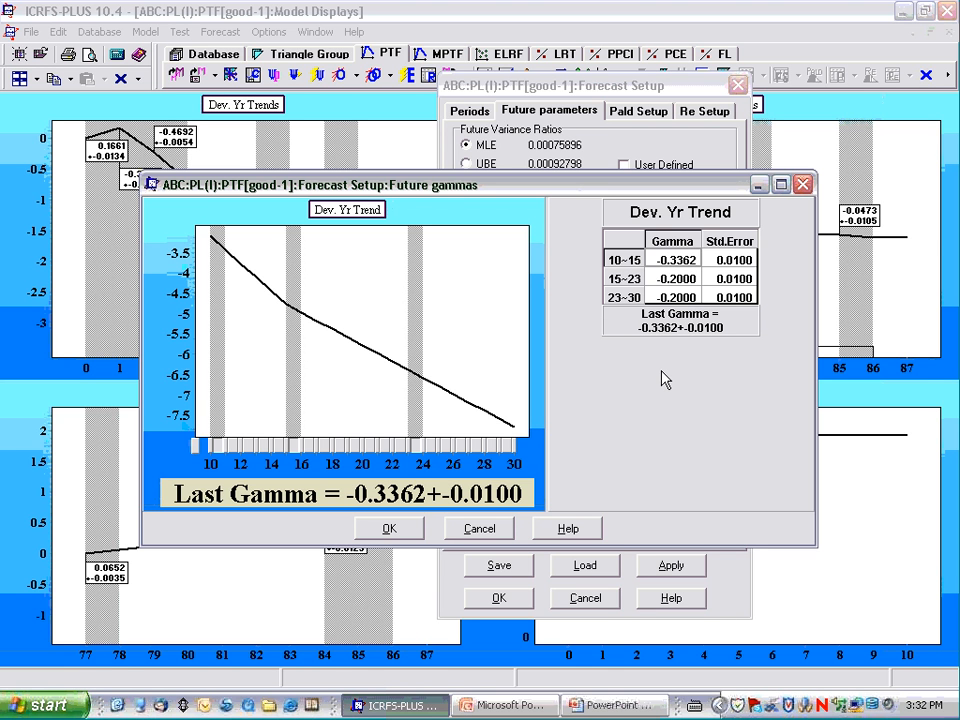
text(-0)
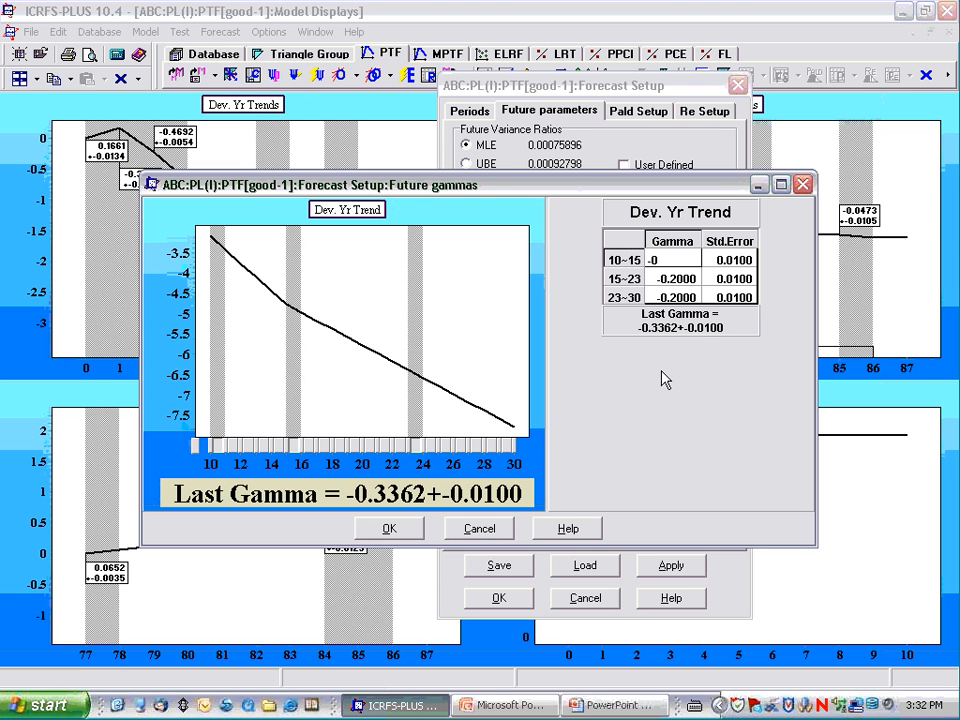
key(Escape)
click(677, 300)
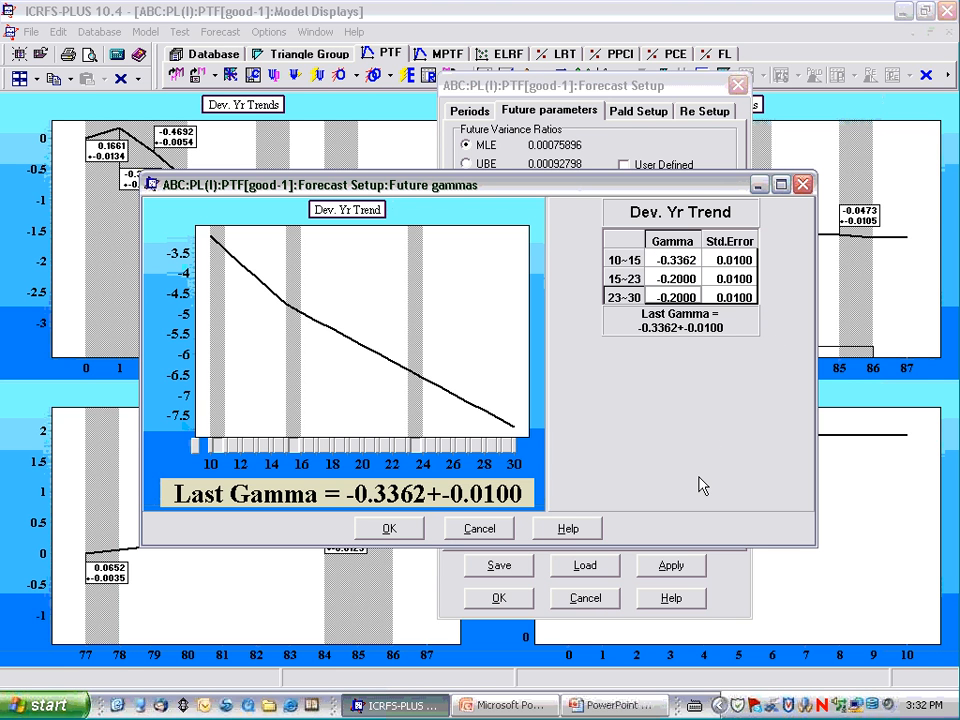
text(-)
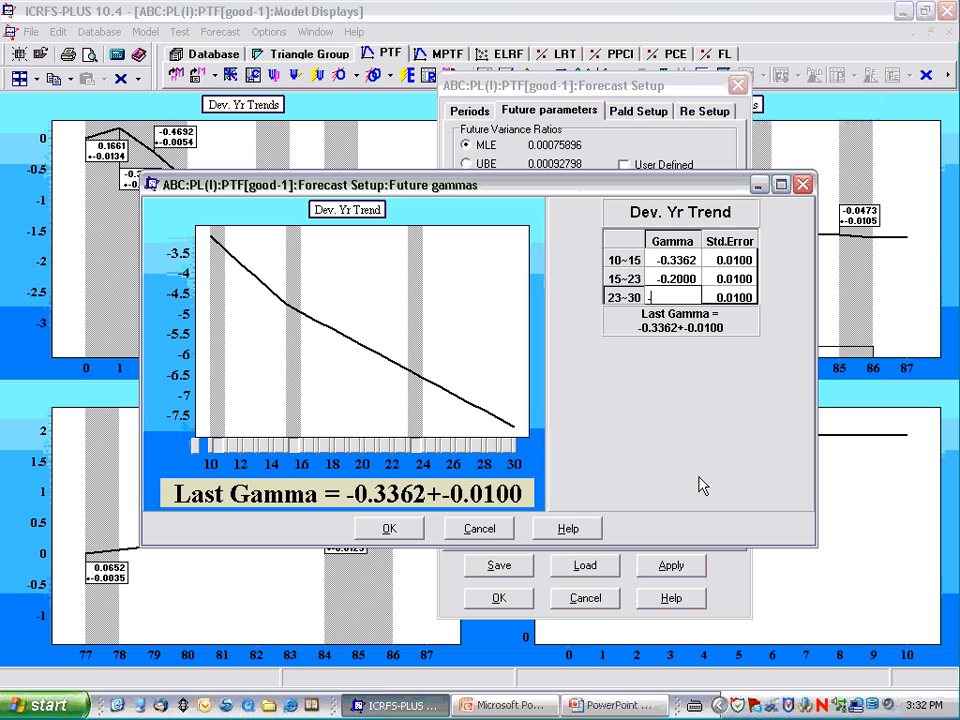
text(0.1)
key(Return)
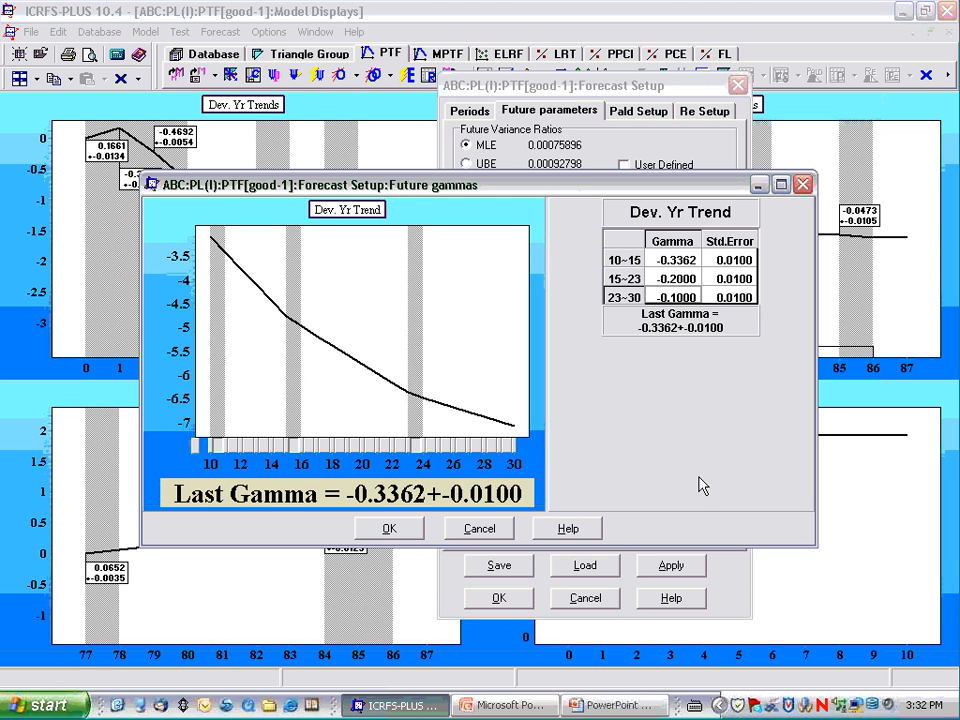
click(396, 527)
Step: Save the forecast setup for PL(I) as "def 1 yr t old trend lighter tale" and accept the forecast setup
click(499, 566)
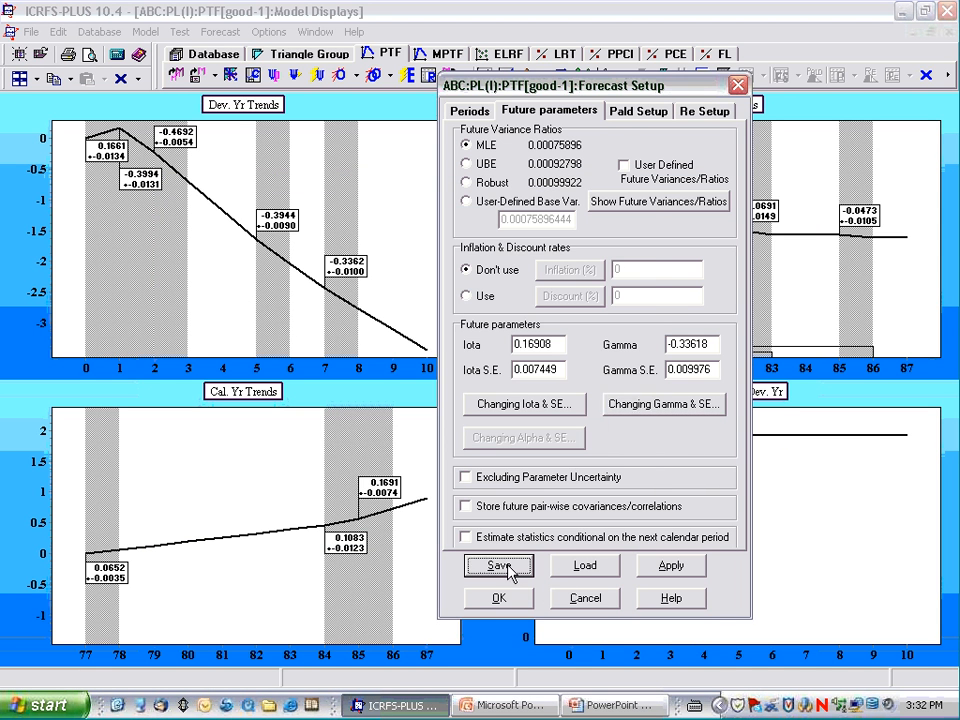
click(355, 271)
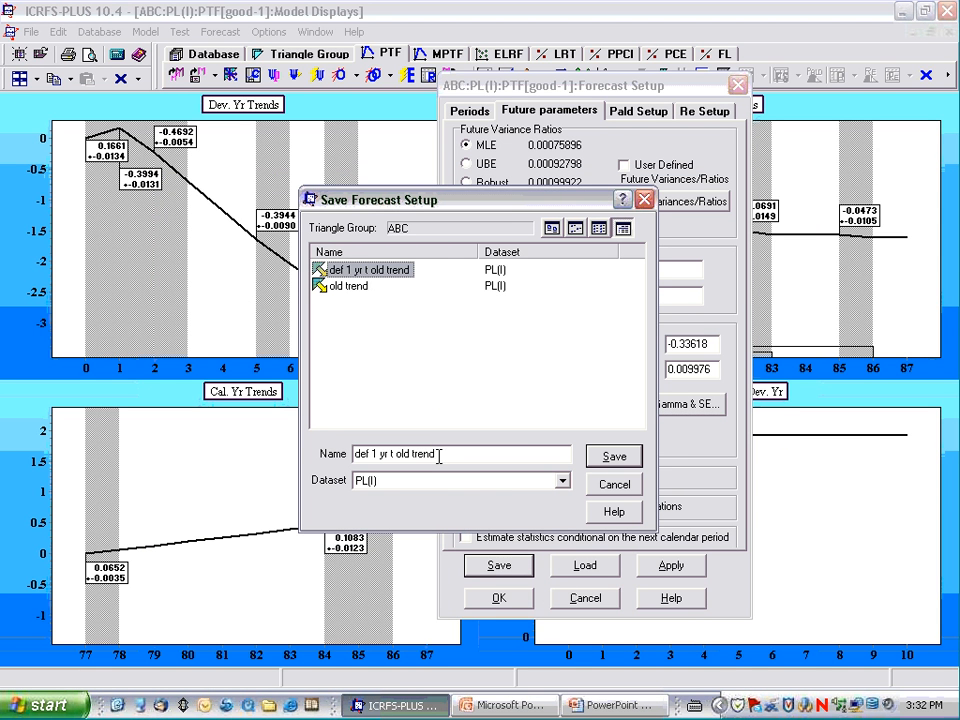
text(lighter tale)
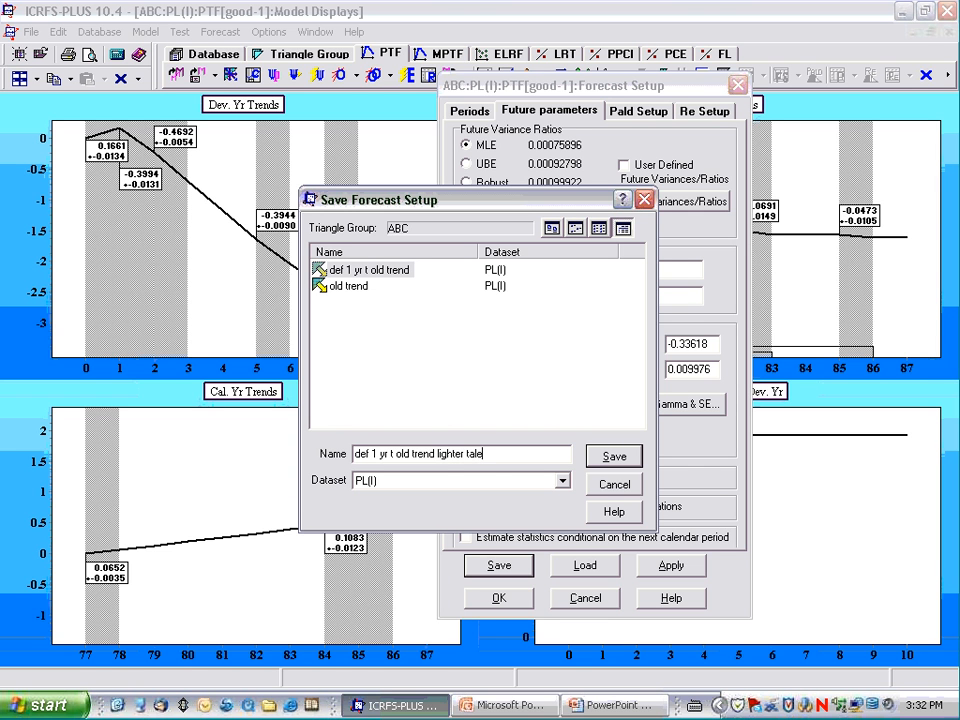
click(607, 459)
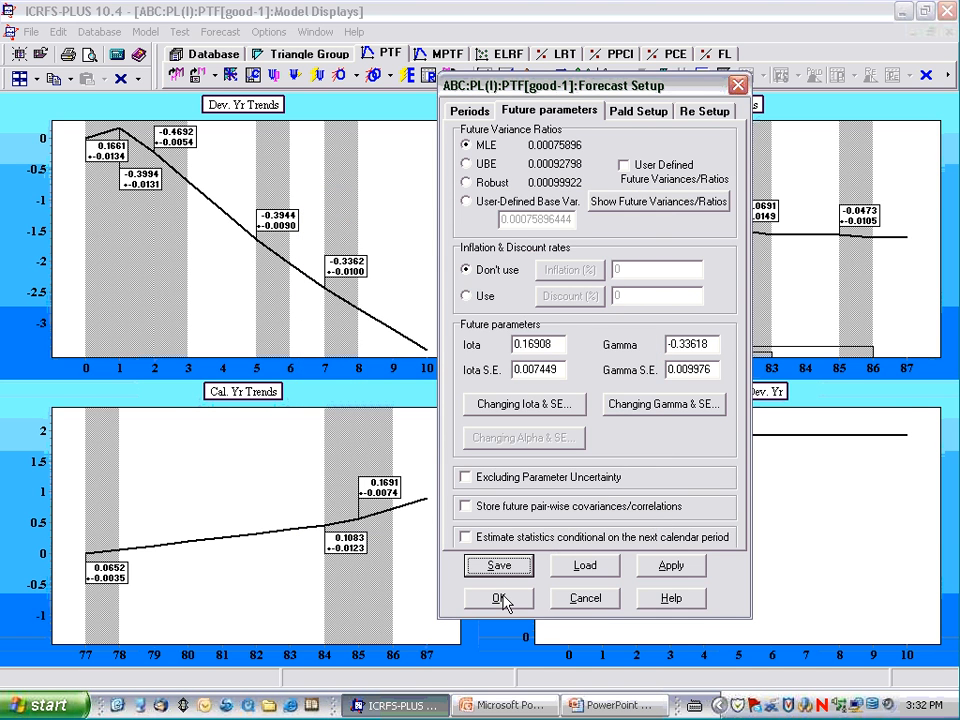
click(506, 598)
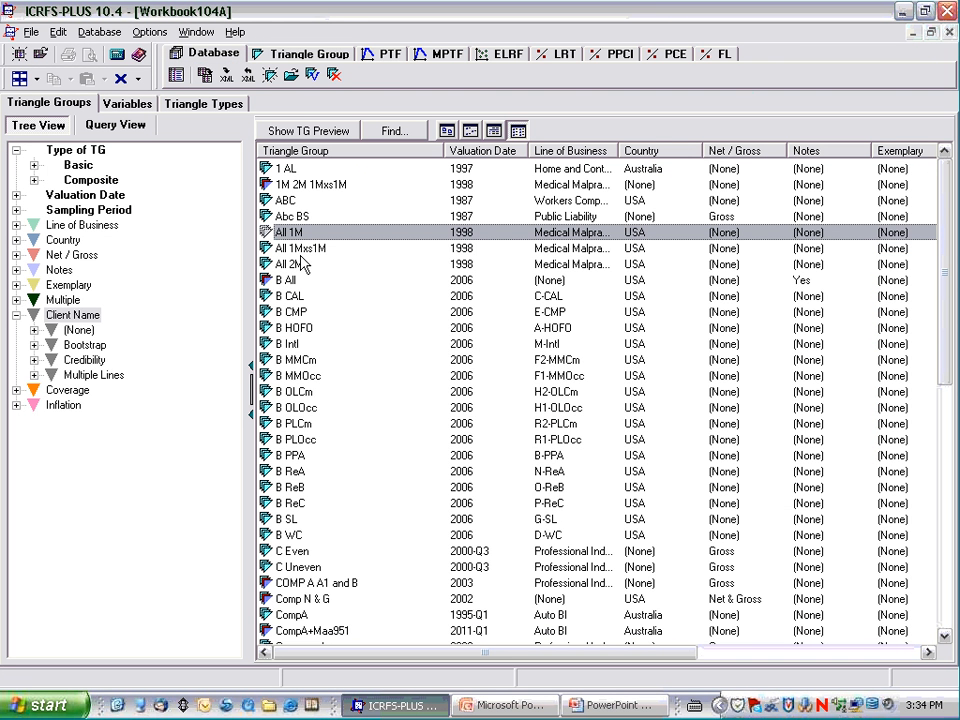
Step: Expand the ABC triangle group by 1 diagonal into a new triangle group, with the default number of accident and development years
click(284, 203)
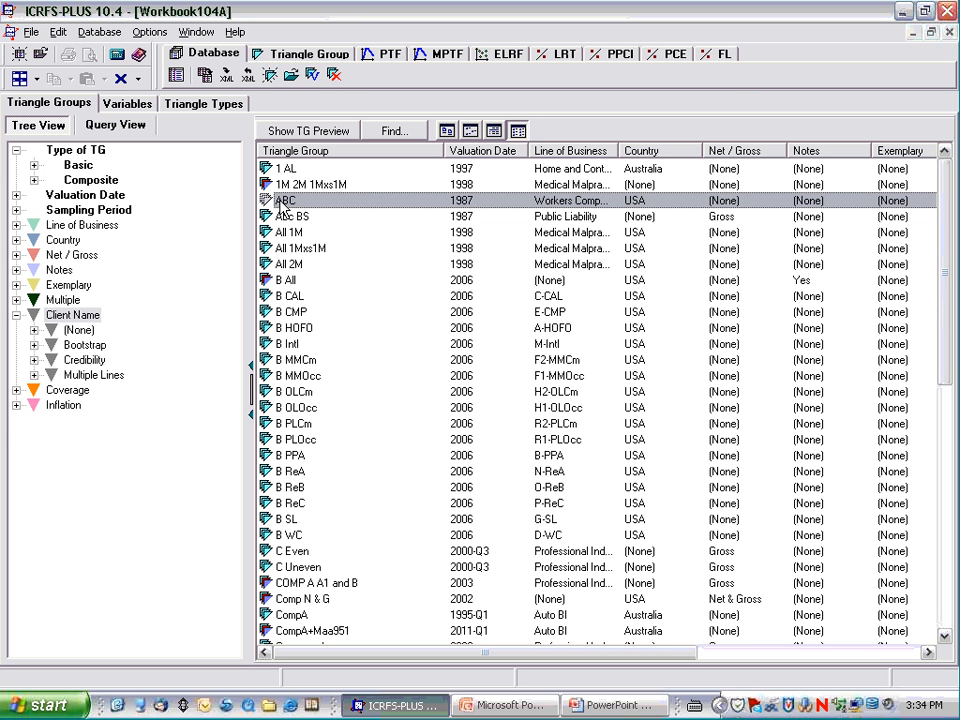
right_click(283, 205)
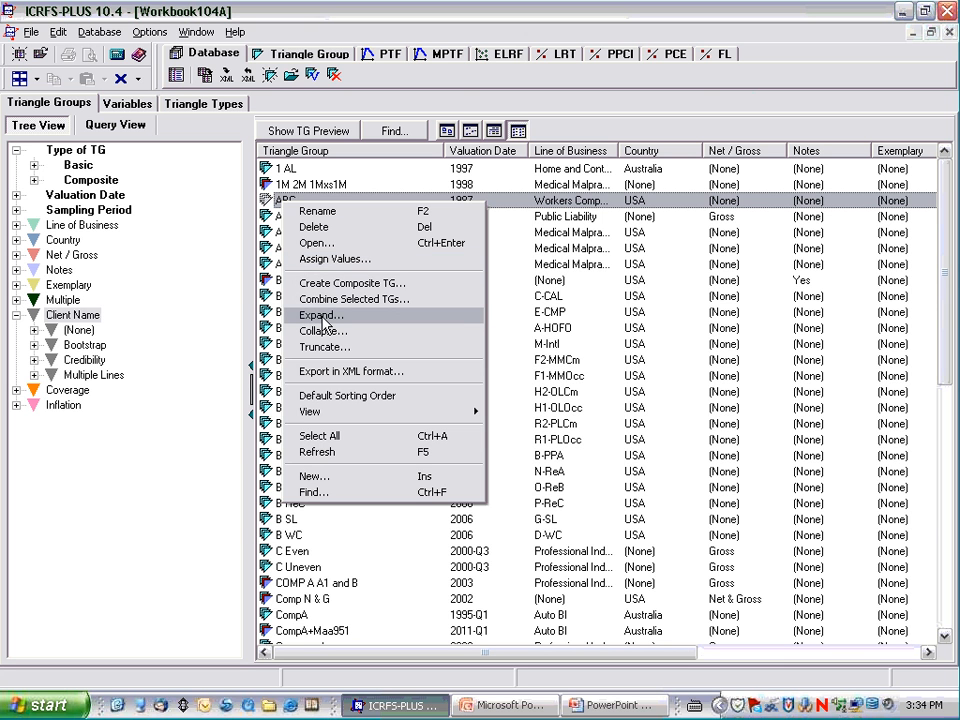
click(322, 316)
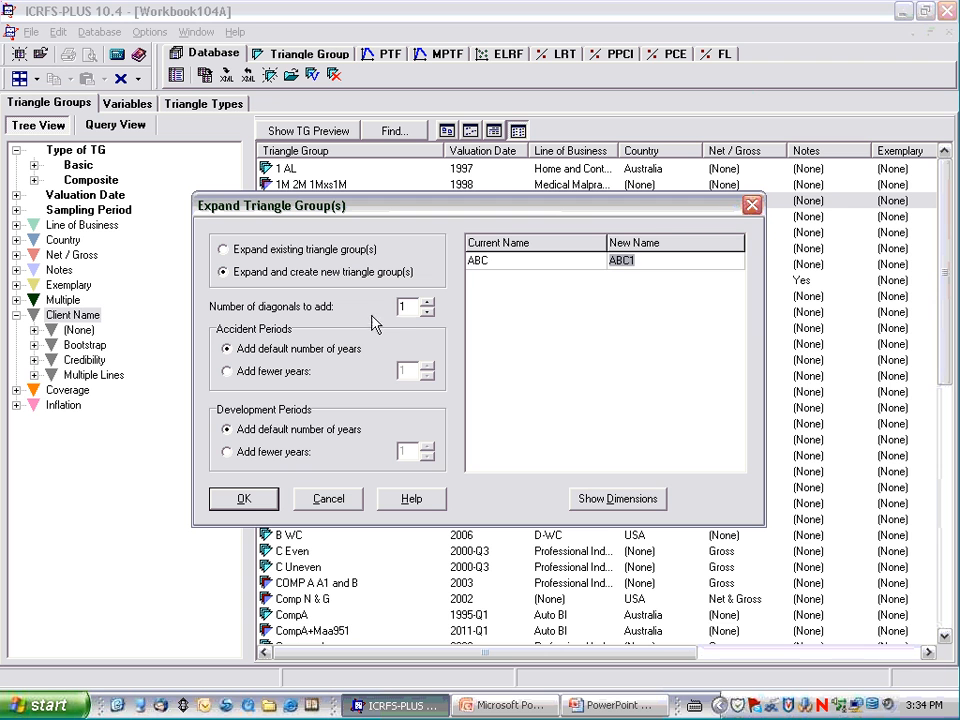
click(246, 500)
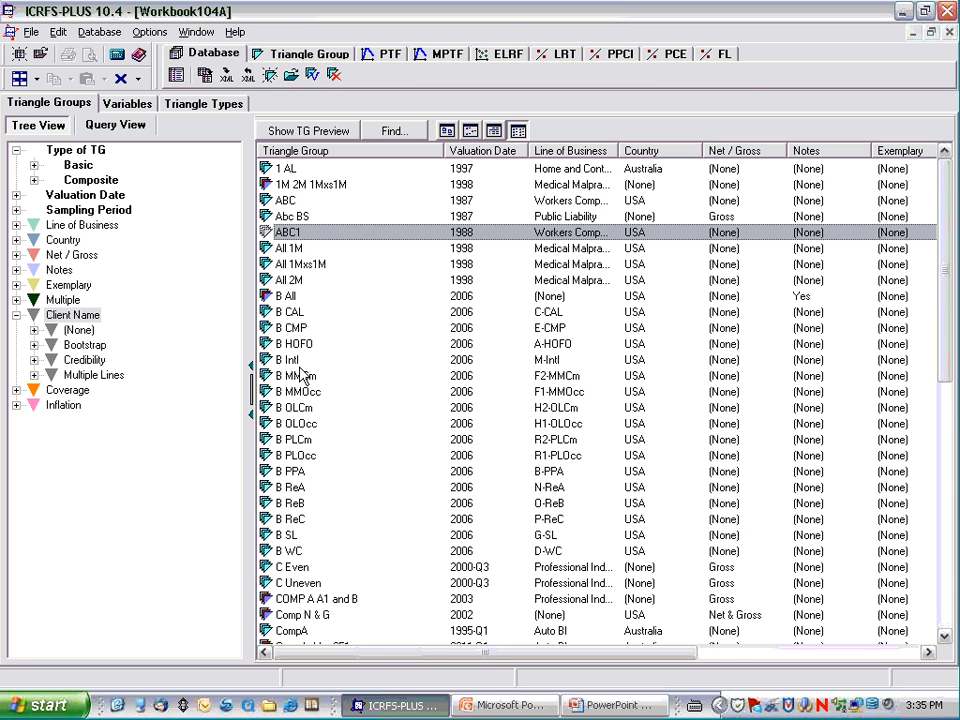
Step: Open the triangle groups ABC and ABC1 together and tile them side by side with the database view minimized
ctrl+click(284, 201)
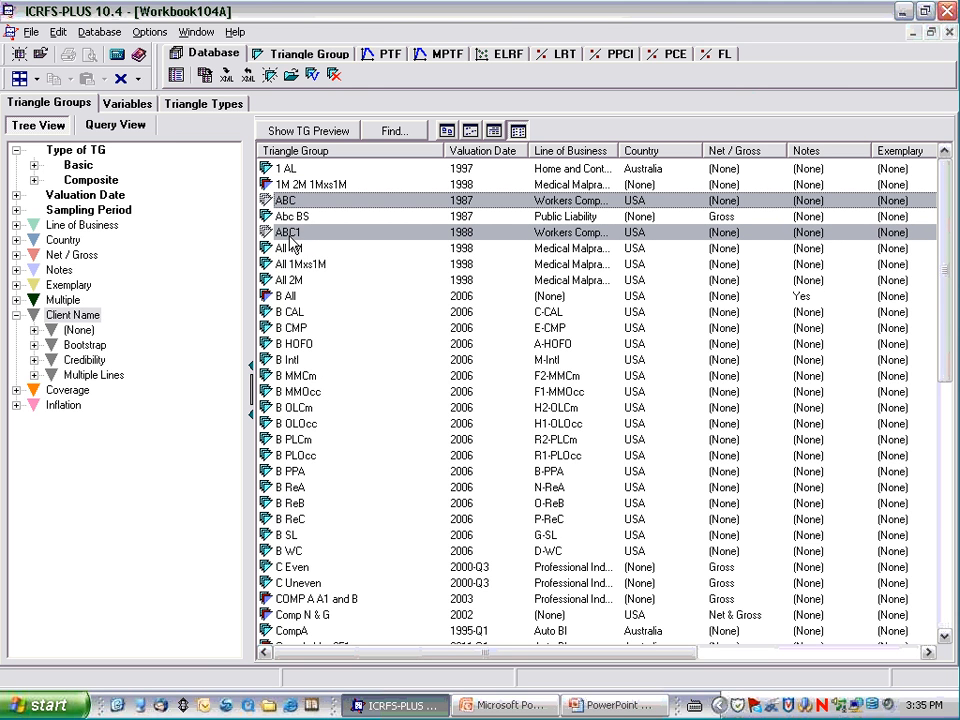
right_click(283, 234)
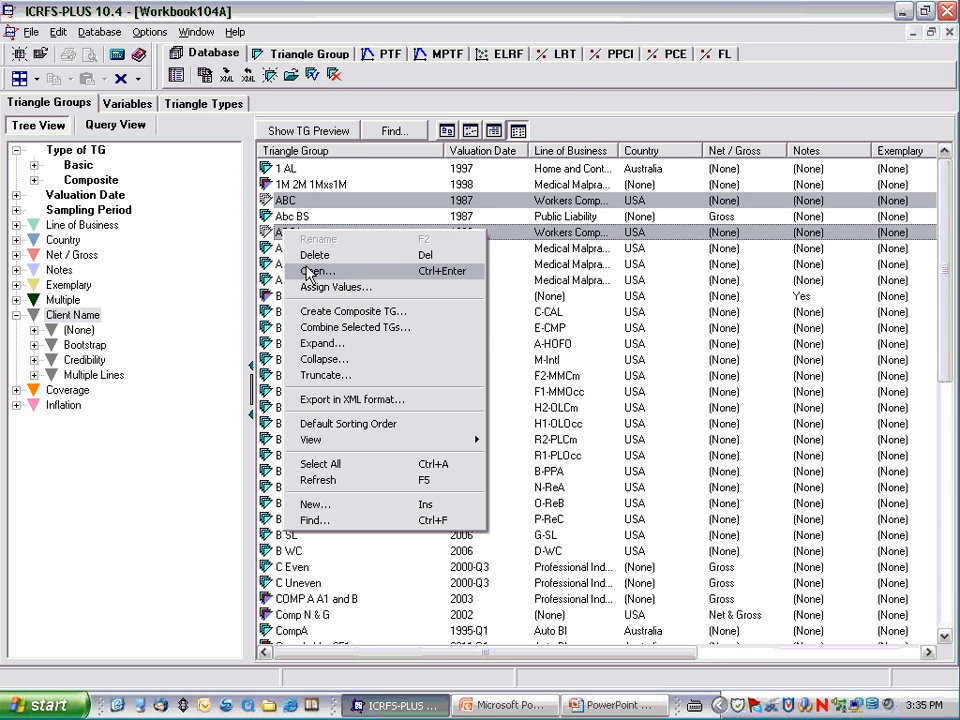
click(312, 272)
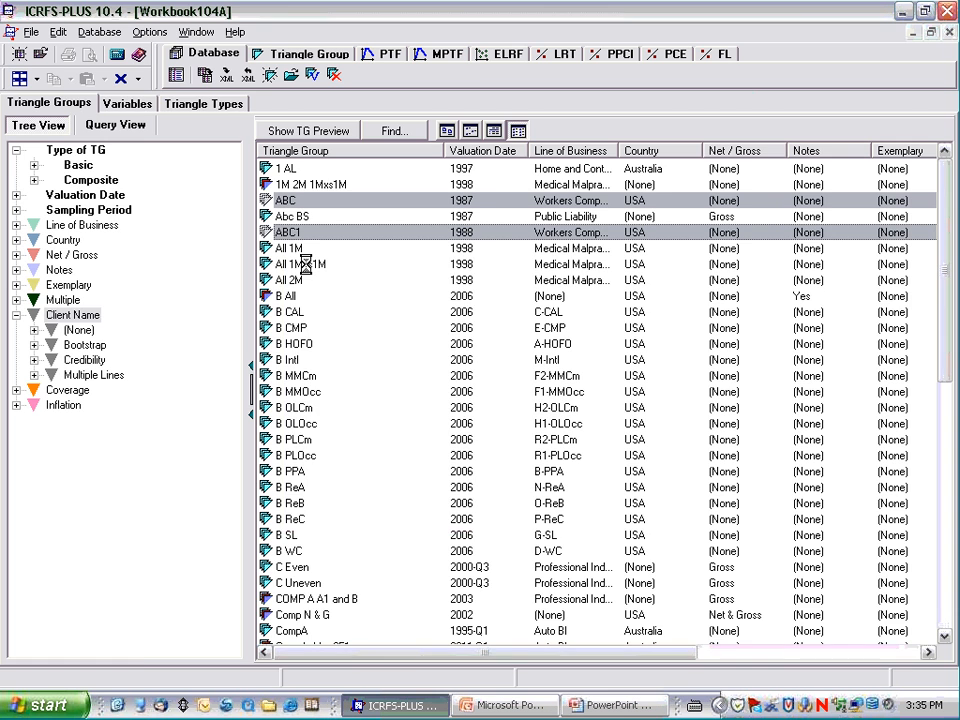
click(36, 79)
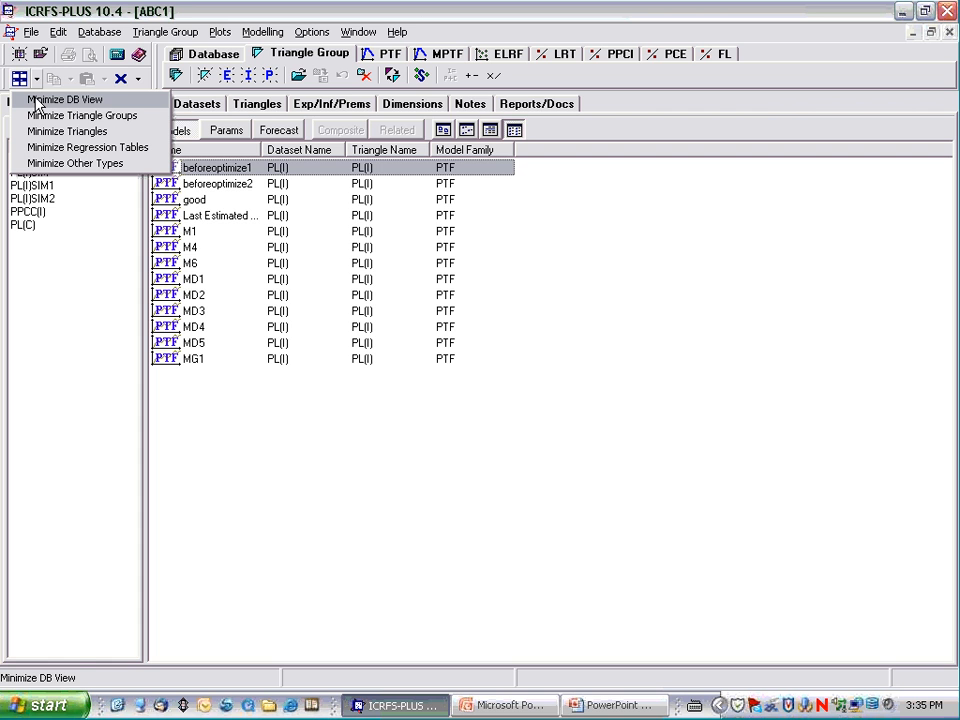
click(60, 99)
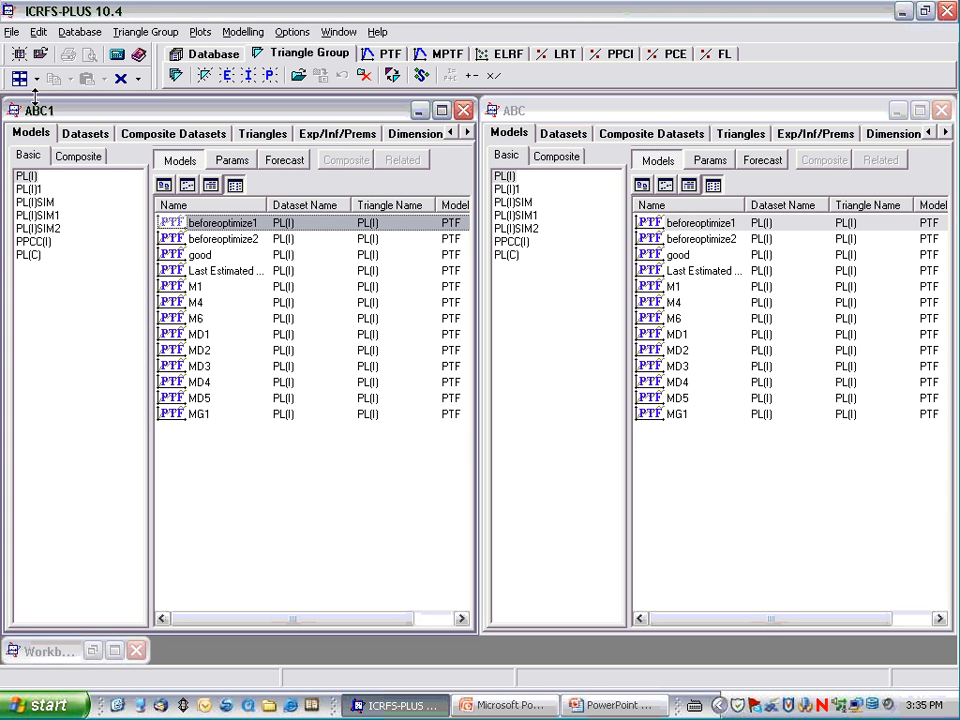
Step: Open the PL(I) PTF model "good" from both ABC1 and ABC, and tile their model displays and residual plots
double_click(190, 255)
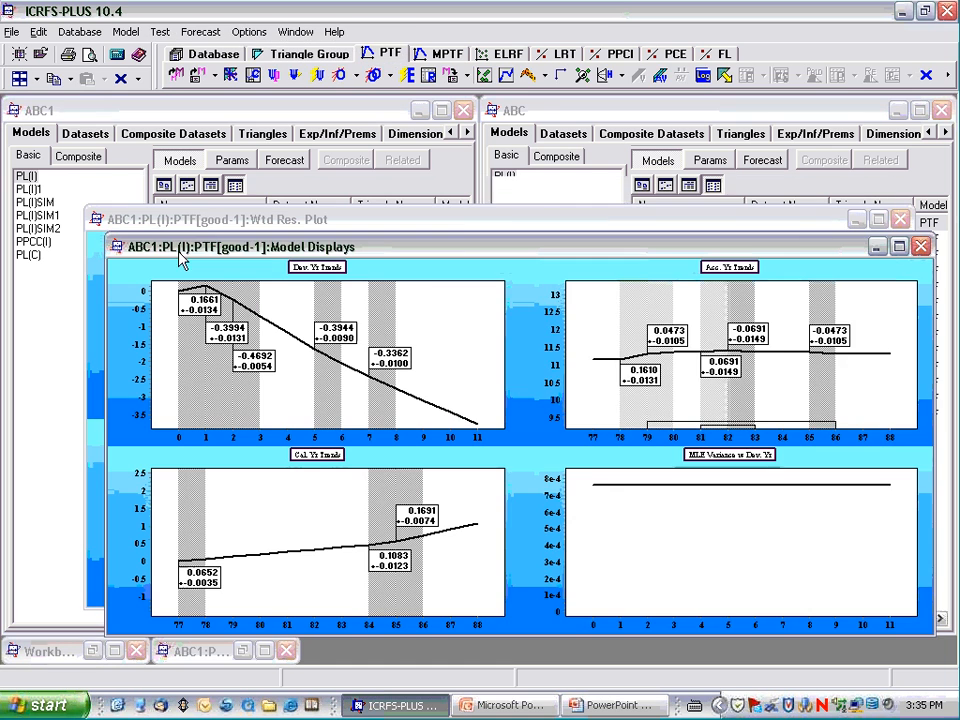
click(558, 120)
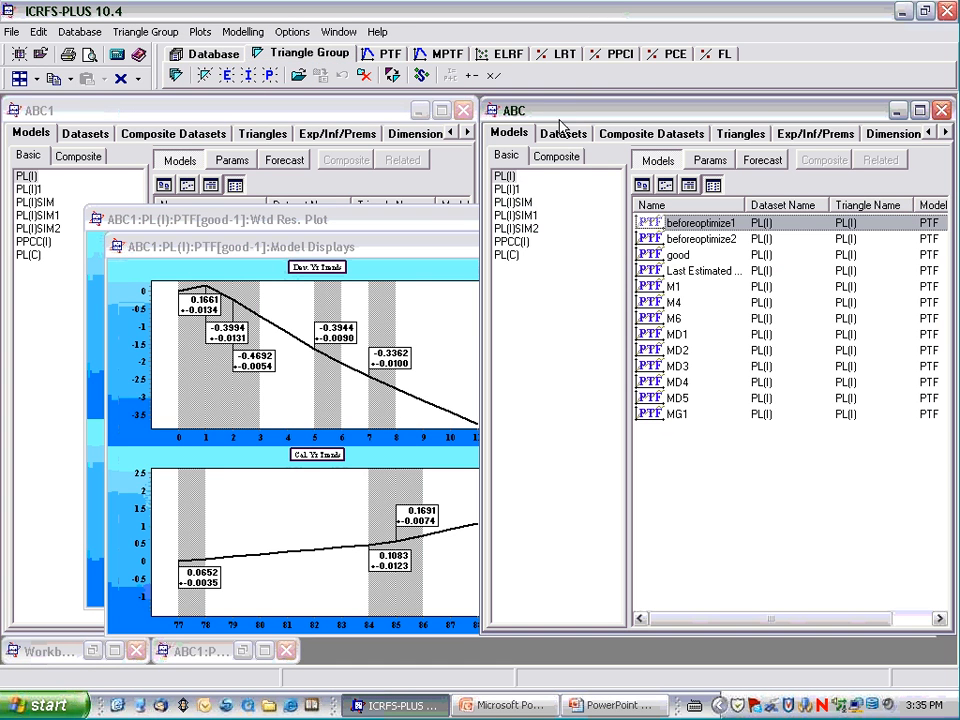
double_click(676, 256)
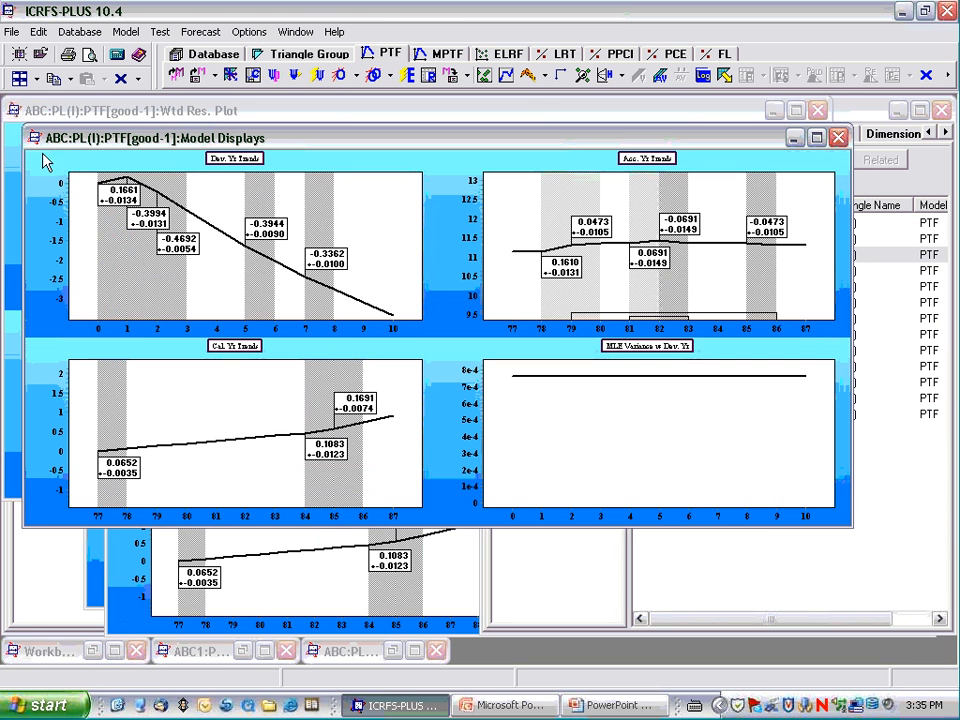
click(37, 87)
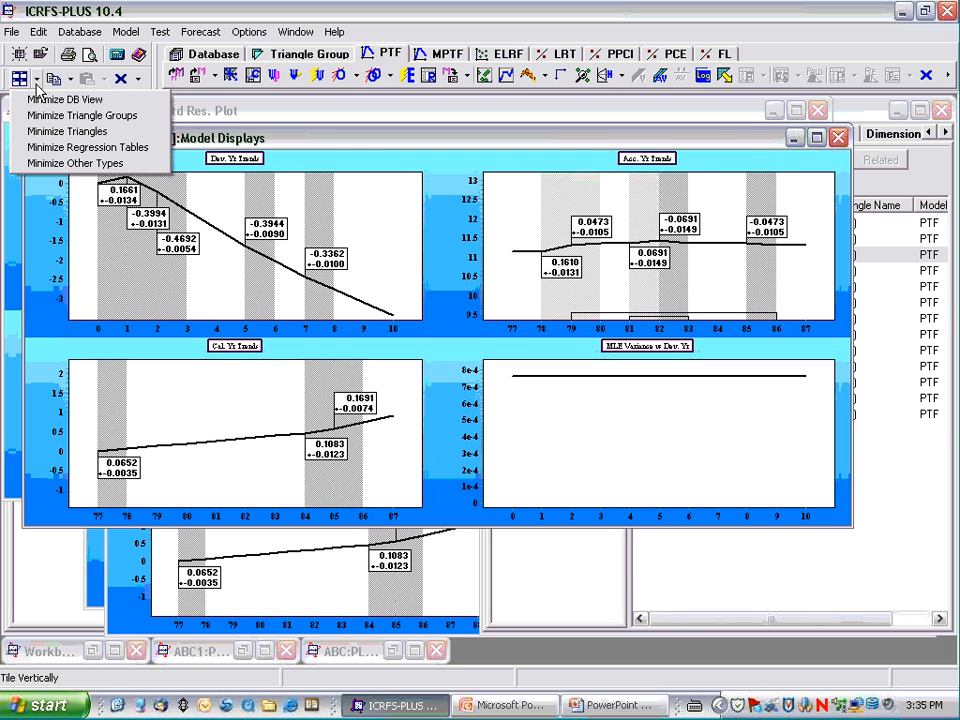
click(42, 150)
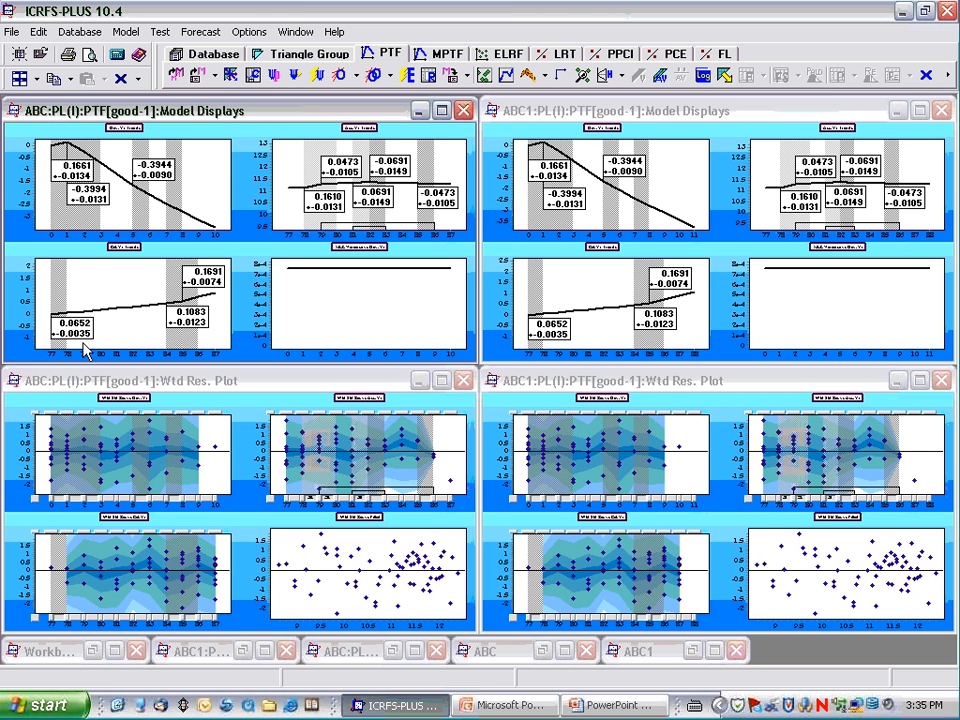
Step: Enlarge the calendar-year residual plot and calendar-year trend chart for both ABC and ABC1 to compare the two models
double_click(142, 533)
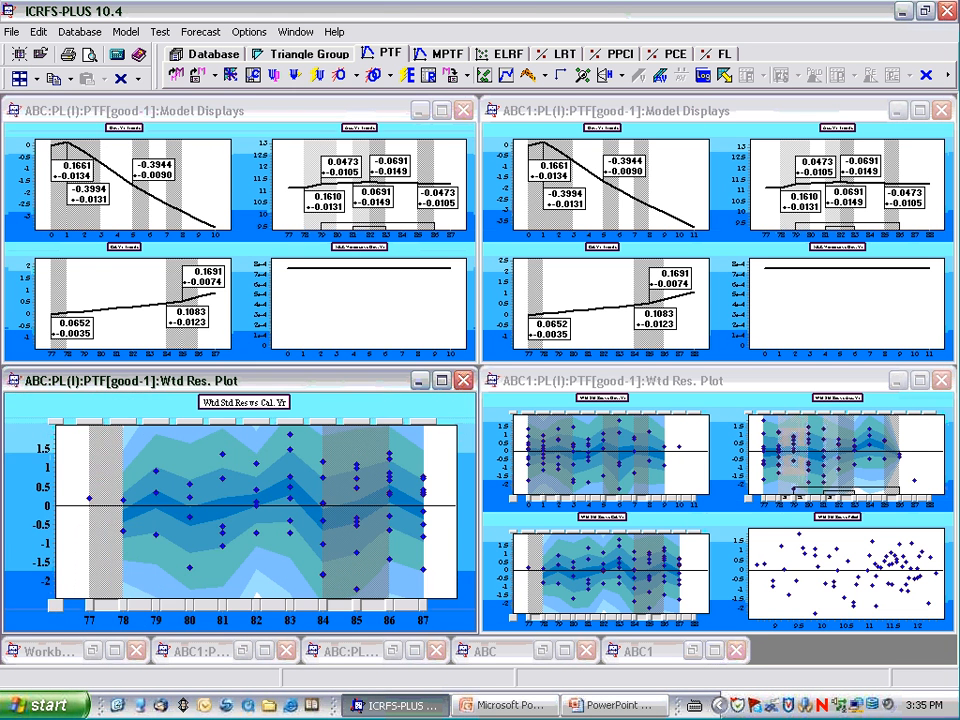
double_click(625, 530)
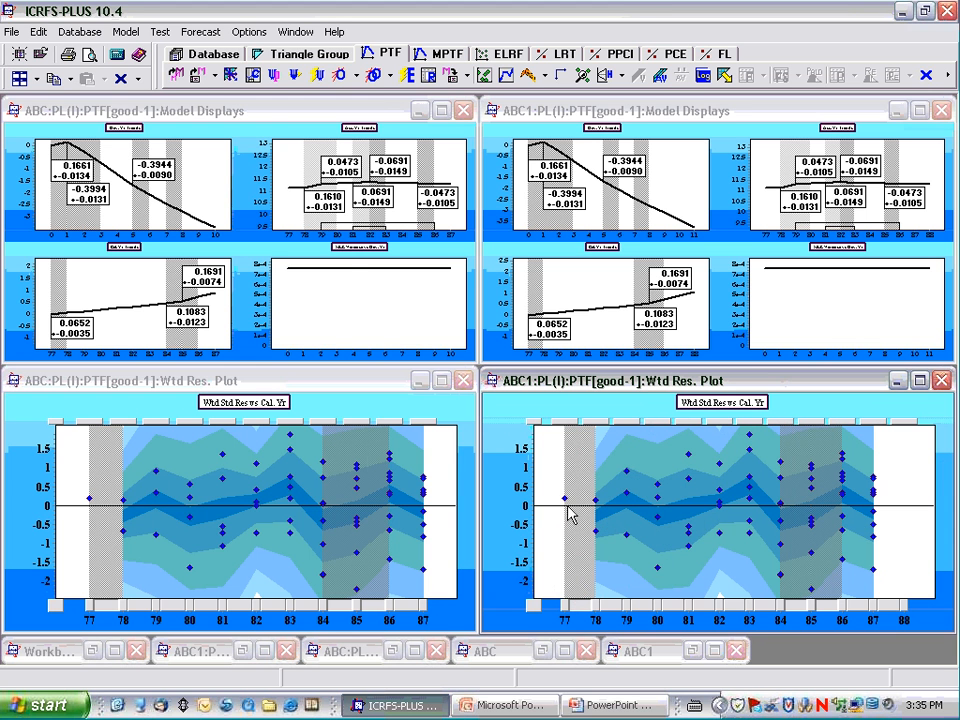
double_click(137, 253)
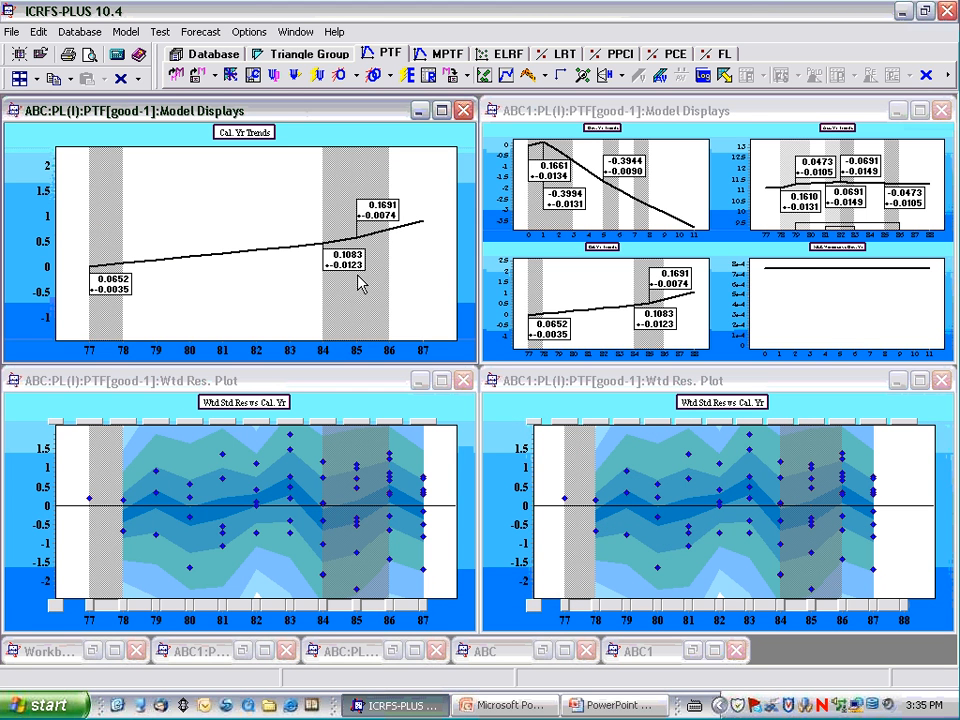
double_click(616, 253)
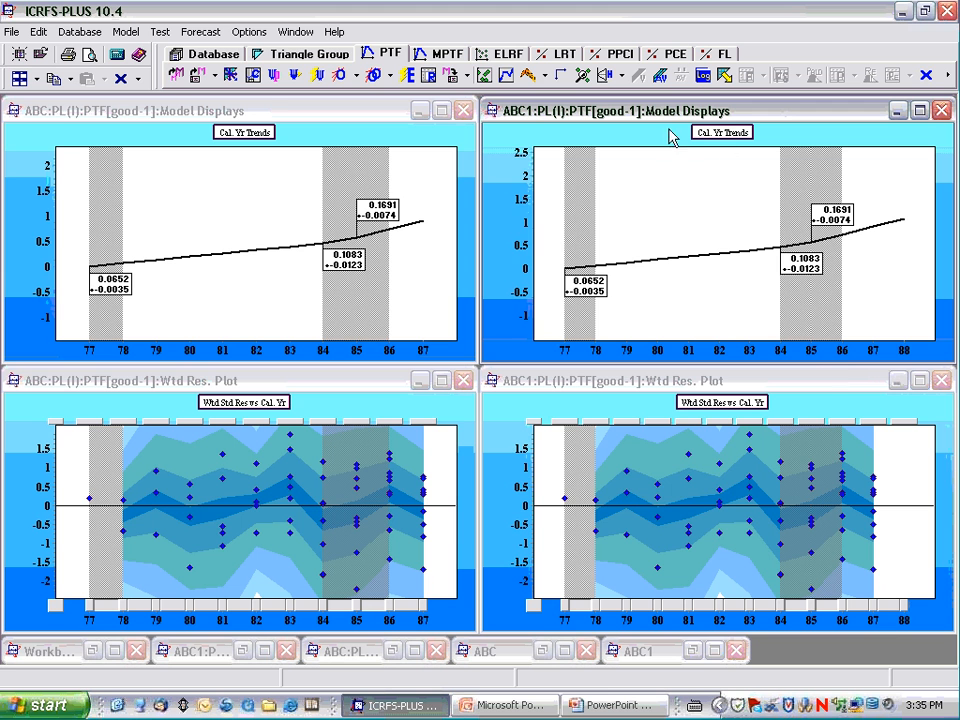
Step: Check which saved forecast setups are available for ABC1's PL(I) model "good", without loading any
click(725, 77)
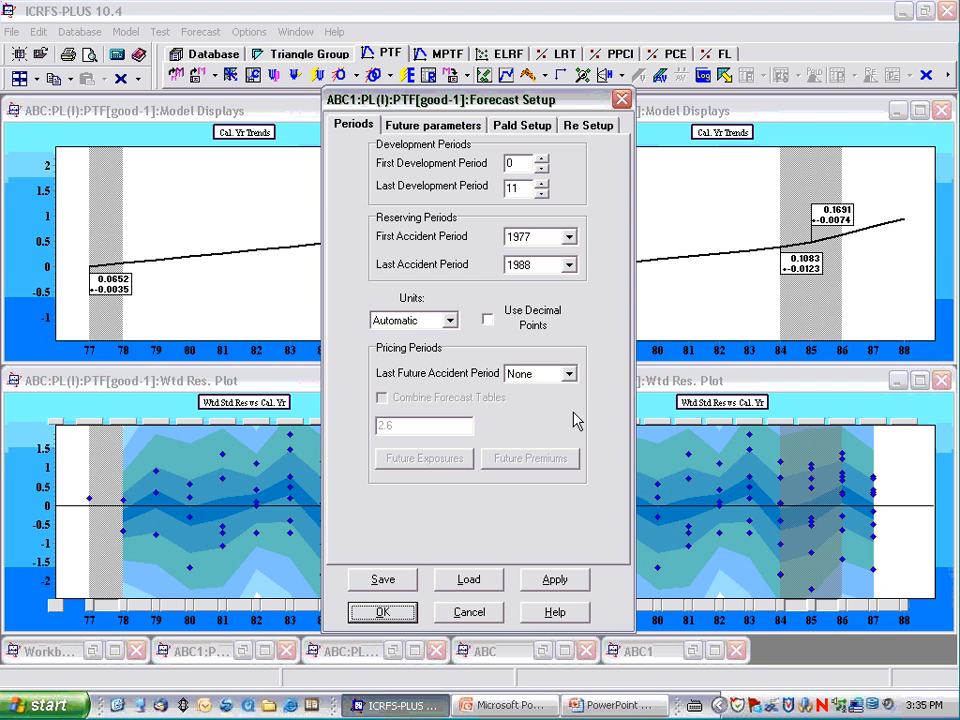
click(467, 578)
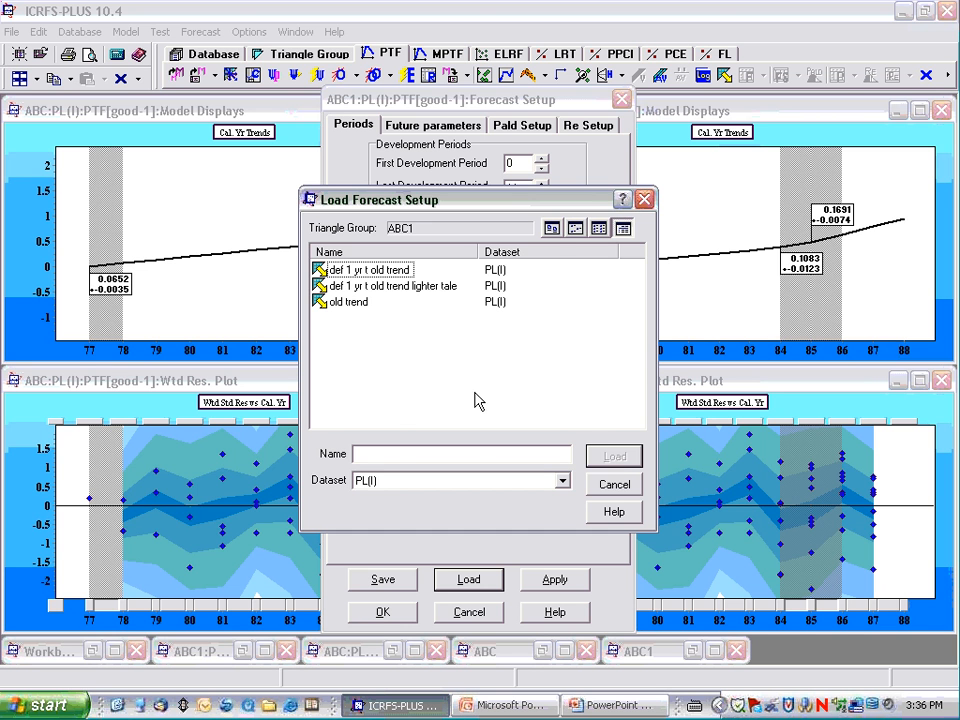
click(616, 484)
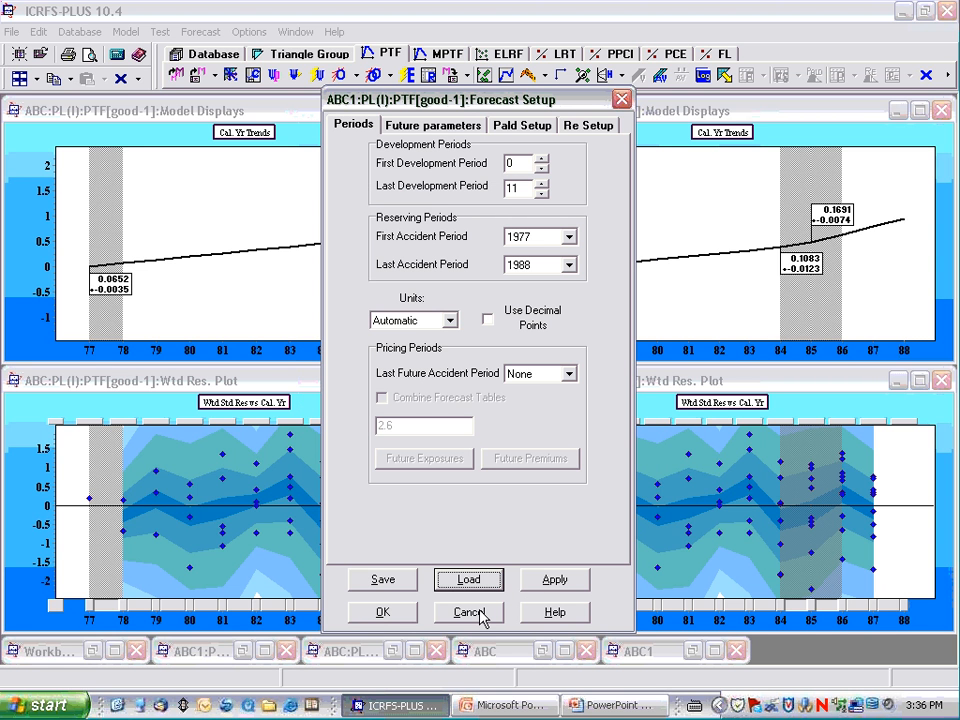
click(469, 612)
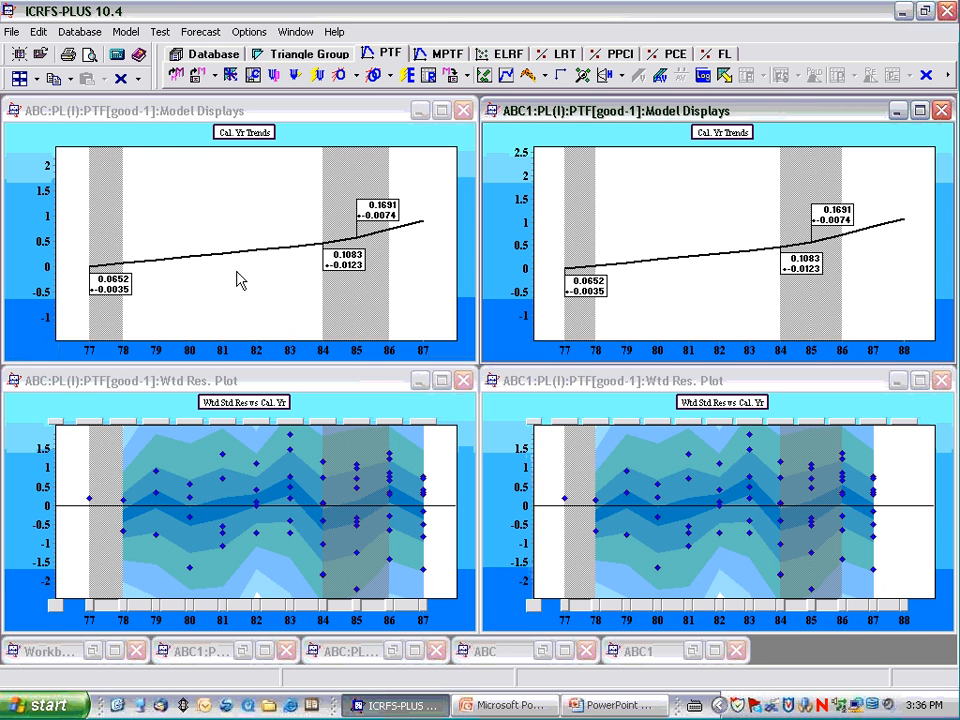
Step: Close all open triangle groups to return to the database's triangle group list
click(139, 80)
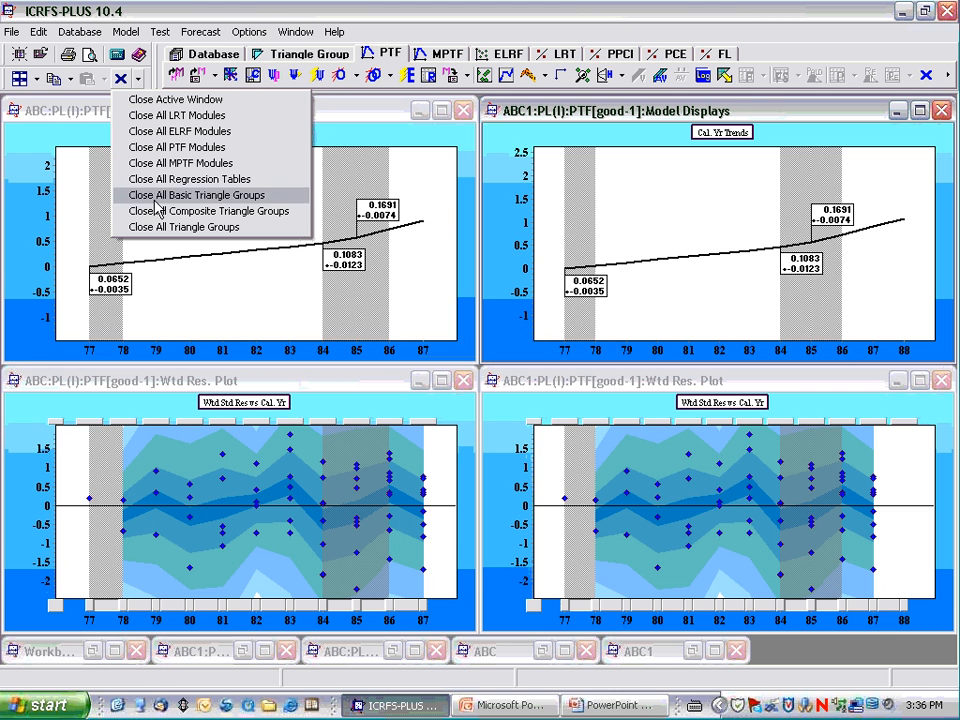
click(160, 228)
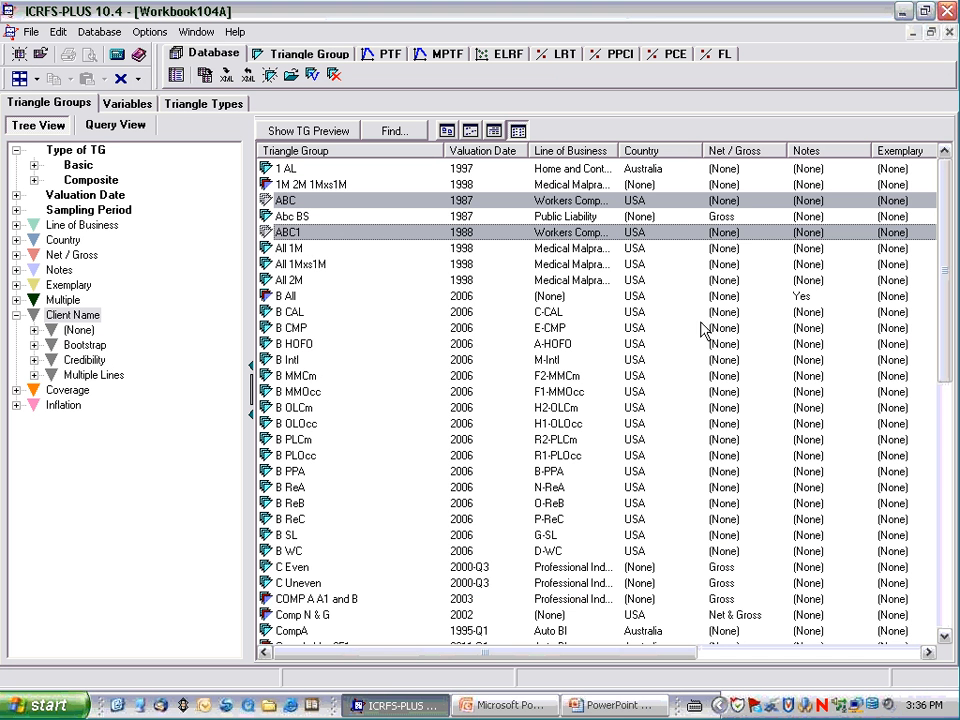